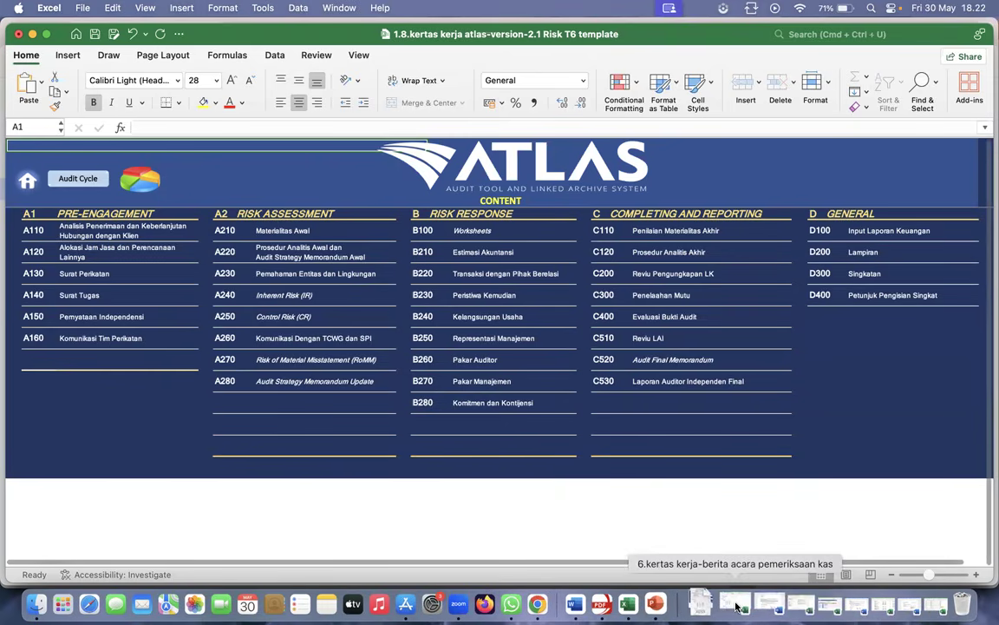
Open the 1-8.Panduan Pengerjaan Soal Audit workbook and examine the risk response tasks 6 and 7 with their instructions, including the Berita Acara Pemeriksaan Kas
click(782, 610)
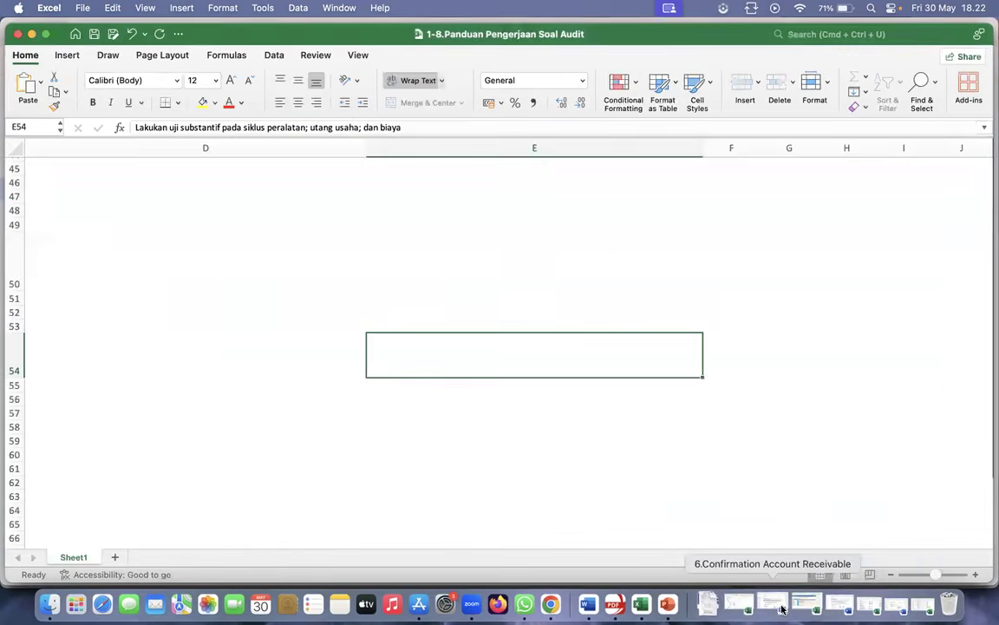
scroll(534, 432, left, 5)
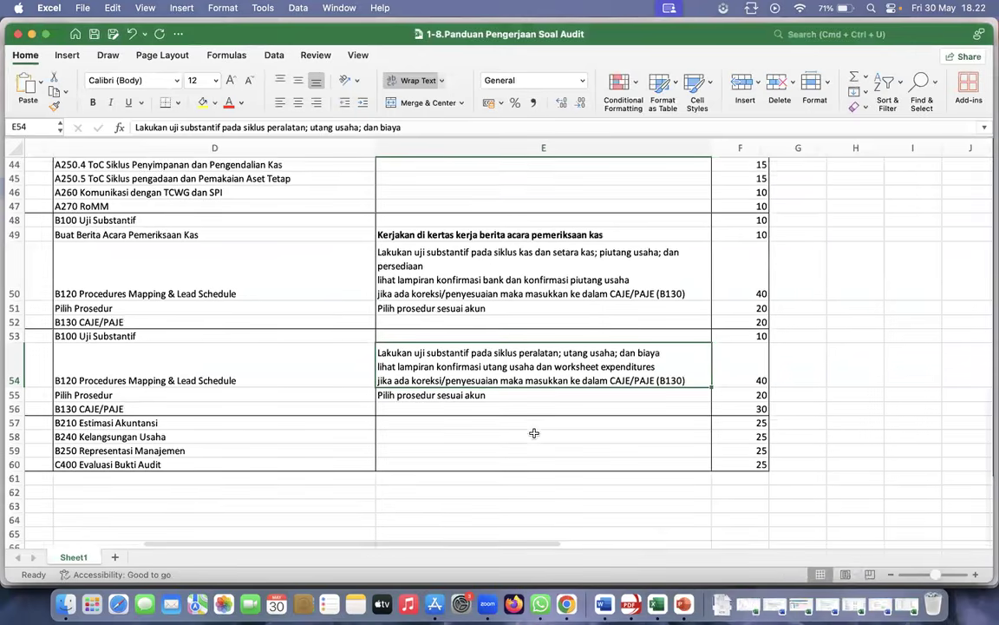
scroll(535, 433, left, 2)
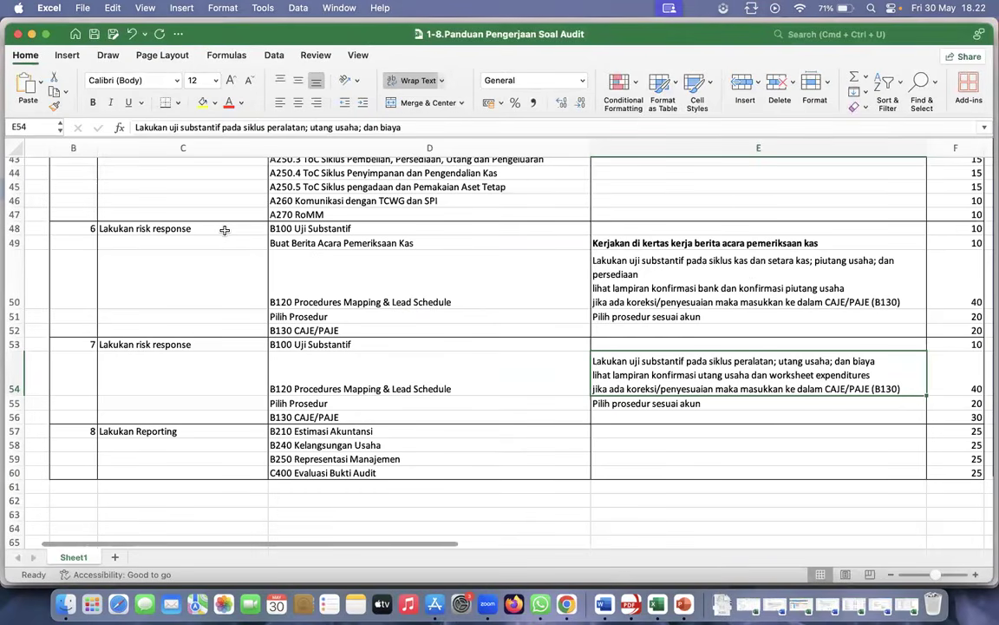
click(224, 230)
click(319, 228)
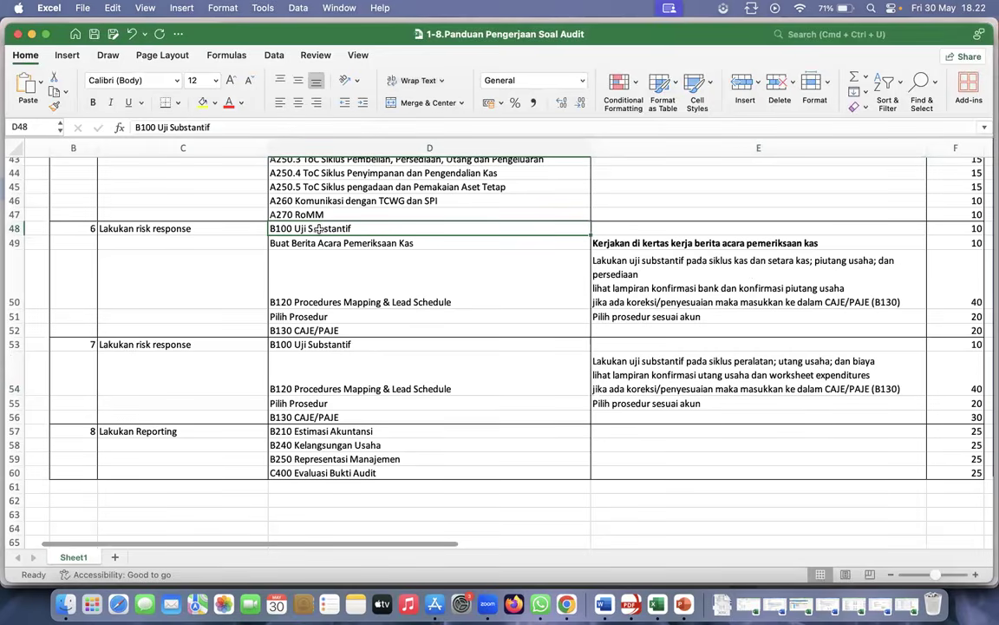
click(314, 340)
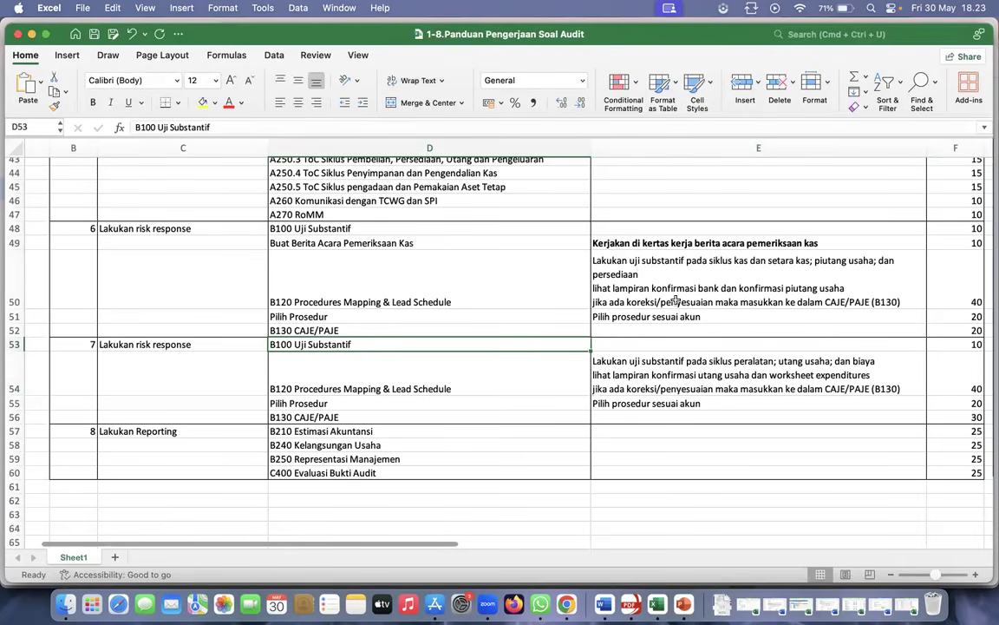
click(764, 291)
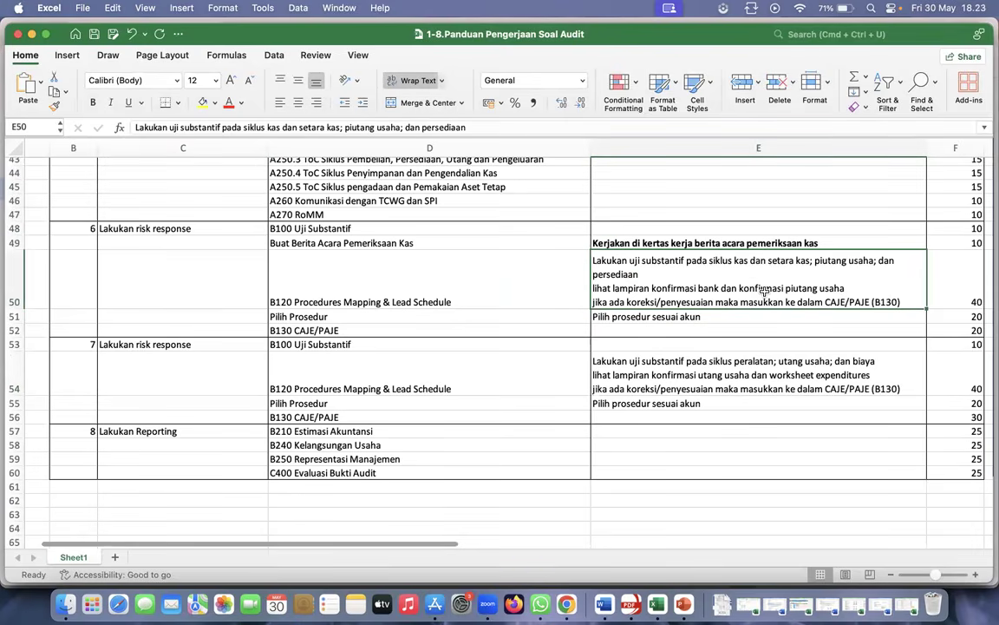
click(732, 371)
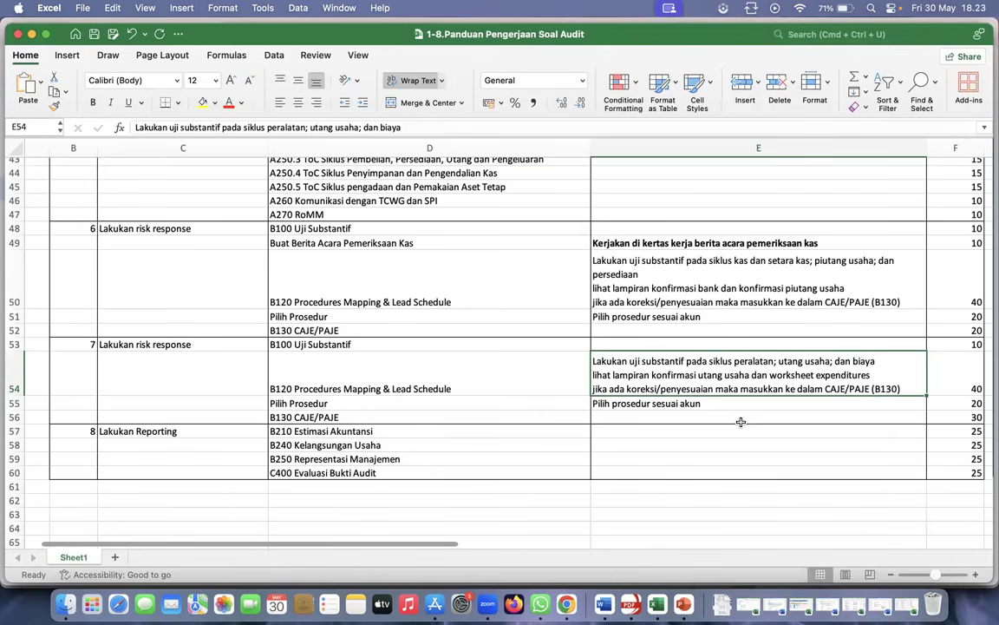
click(717, 282)
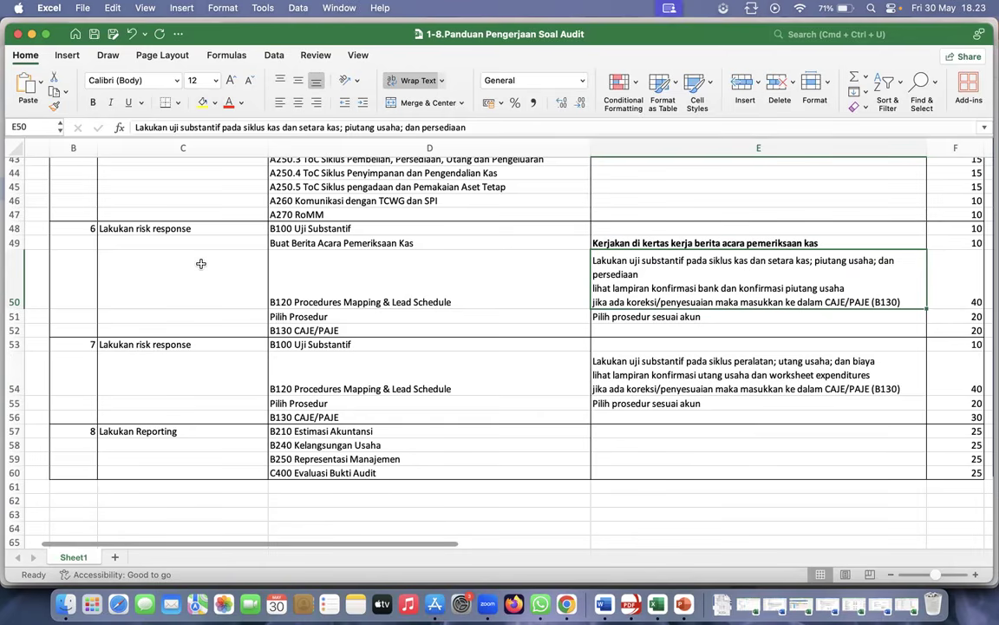
click(400, 243)
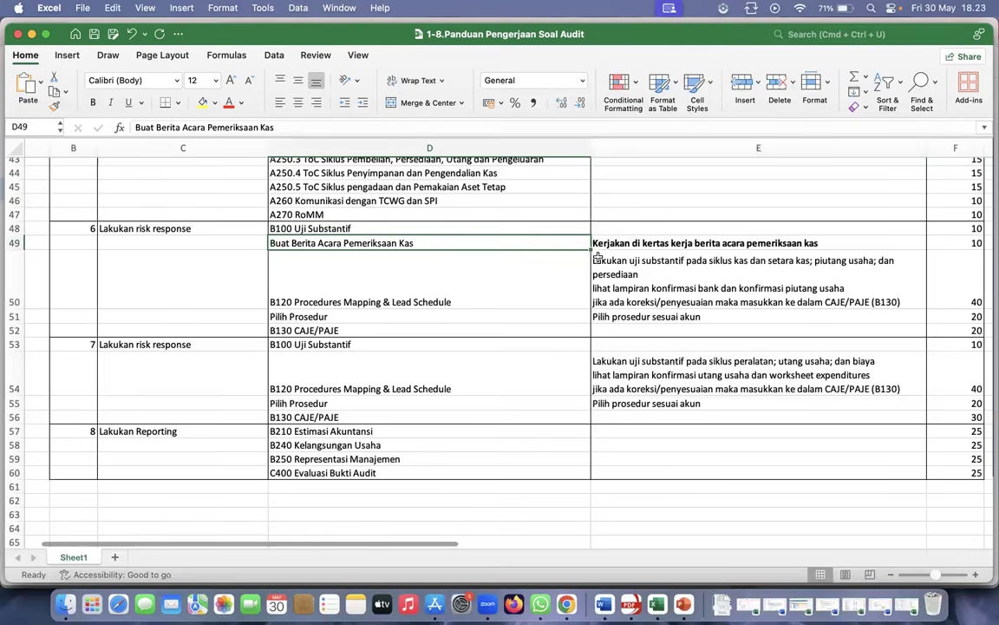
click(709, 243)
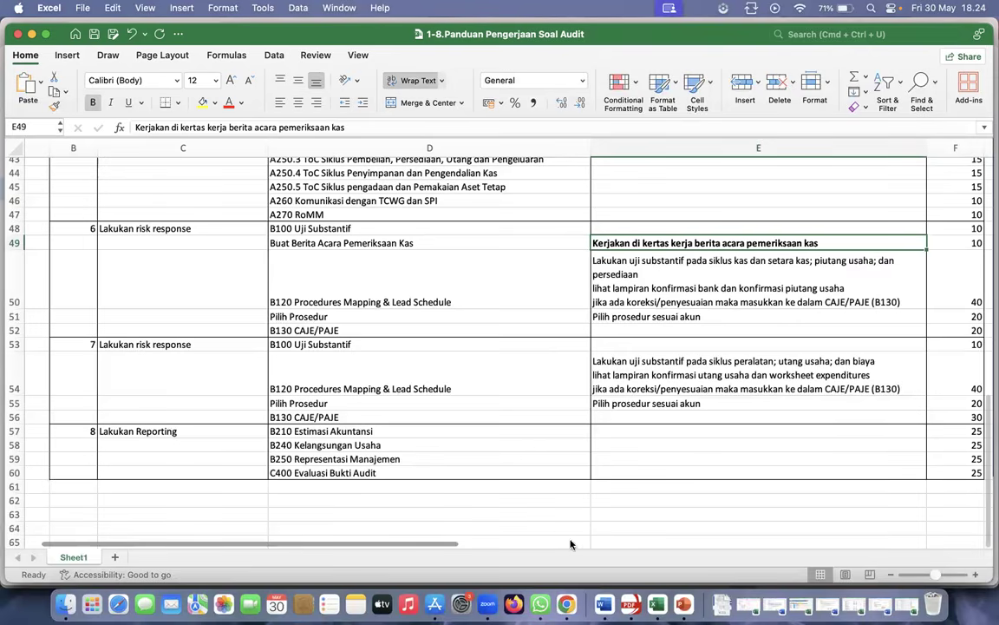
Switch to Chrome and review the attached files and deadlines of the Tugas.6 and Tugas.7 assignments
click(565, 600)
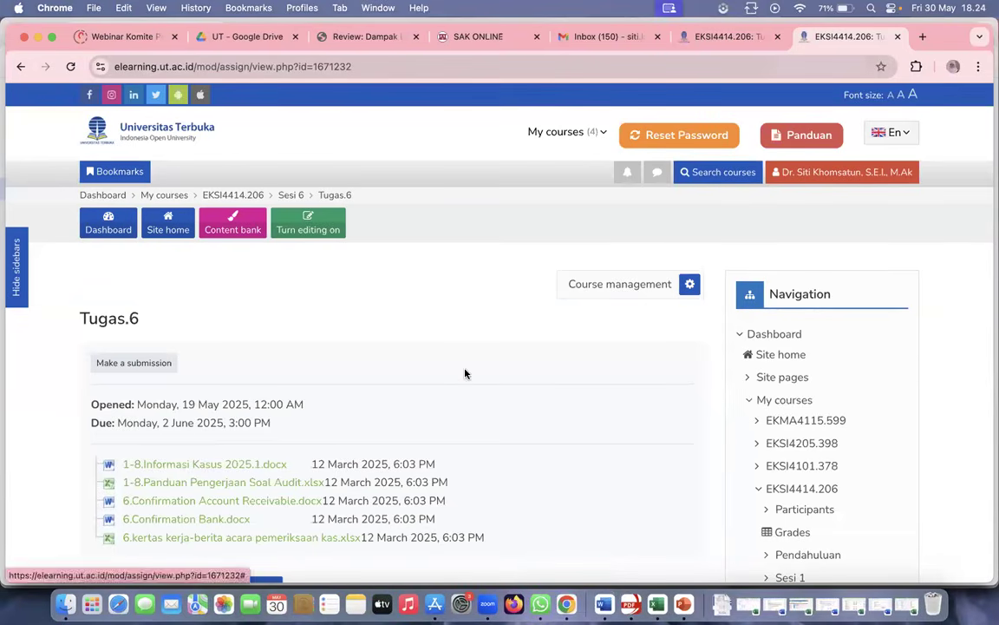
scroll(465, 373, down, 2)
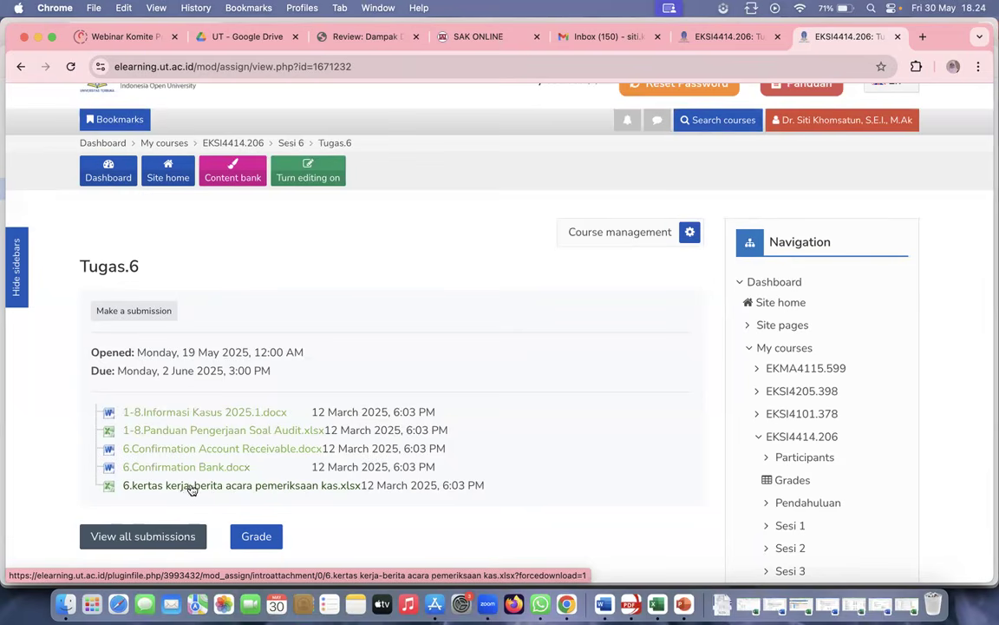
click(716, 38)
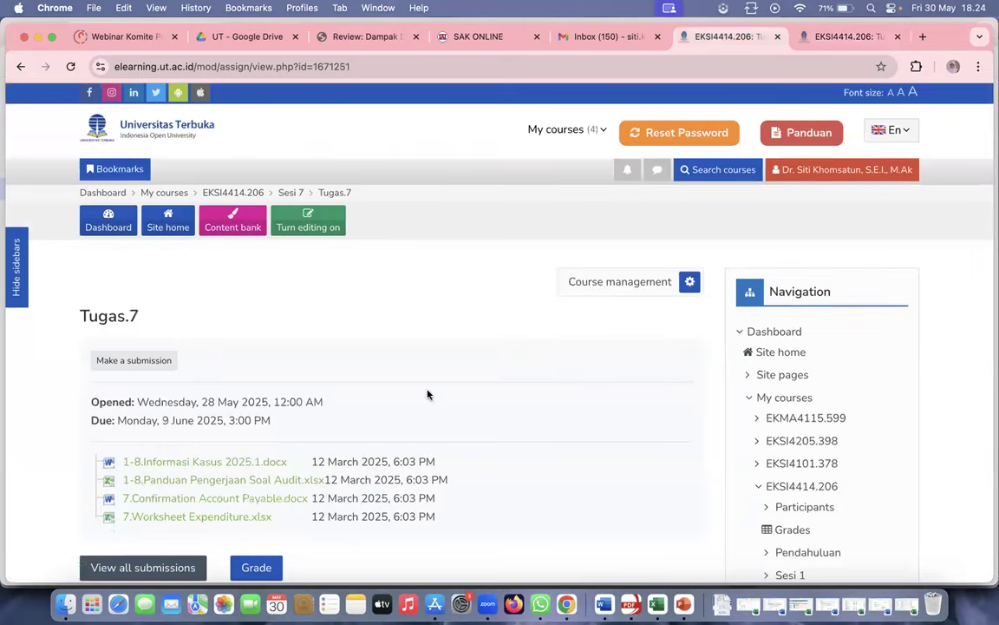
scroll(428, 395, down, 1)
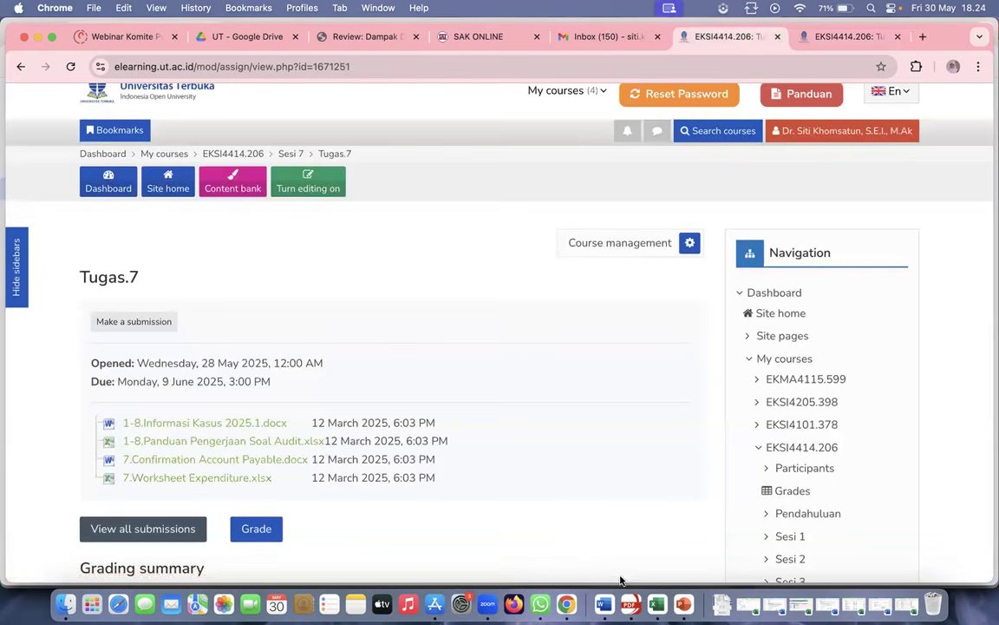
Switch back to Excel and open the B100 Worksheets index in the ATLAS Risk T6 template workbook
click(656, 604)
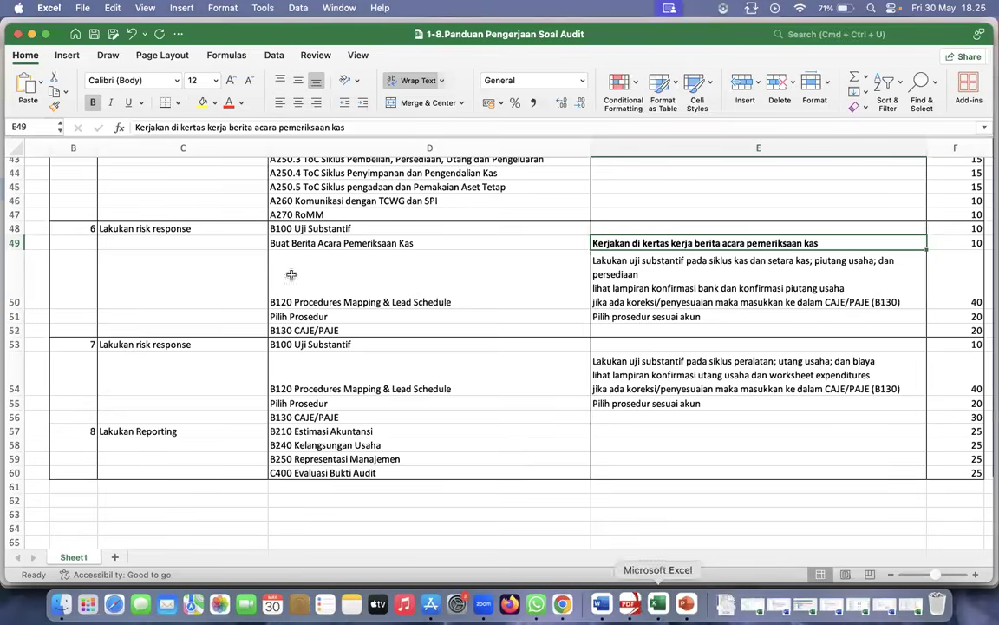
click(33, 35)
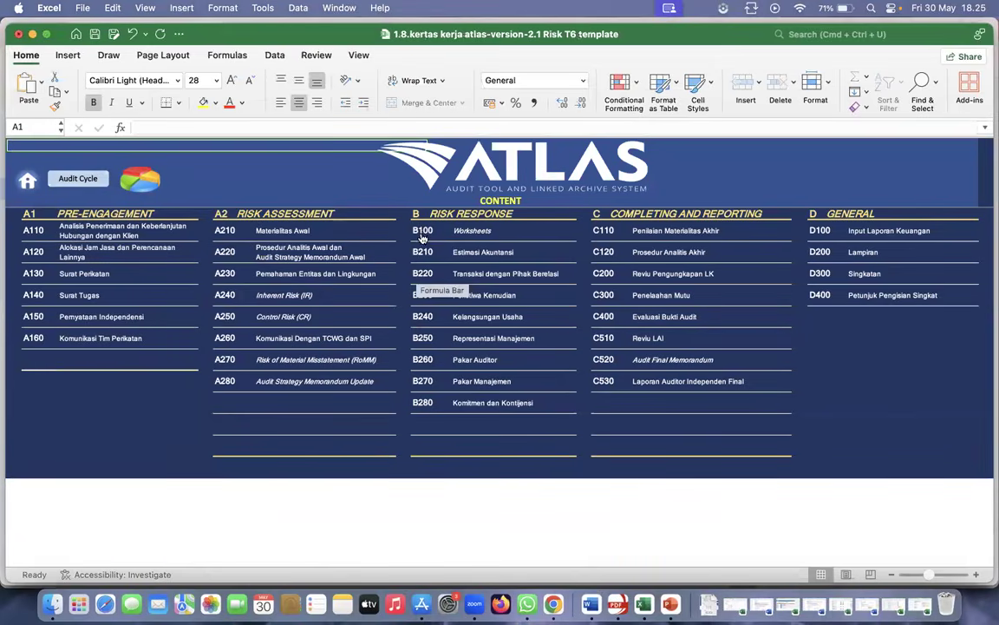
click(423, 235)
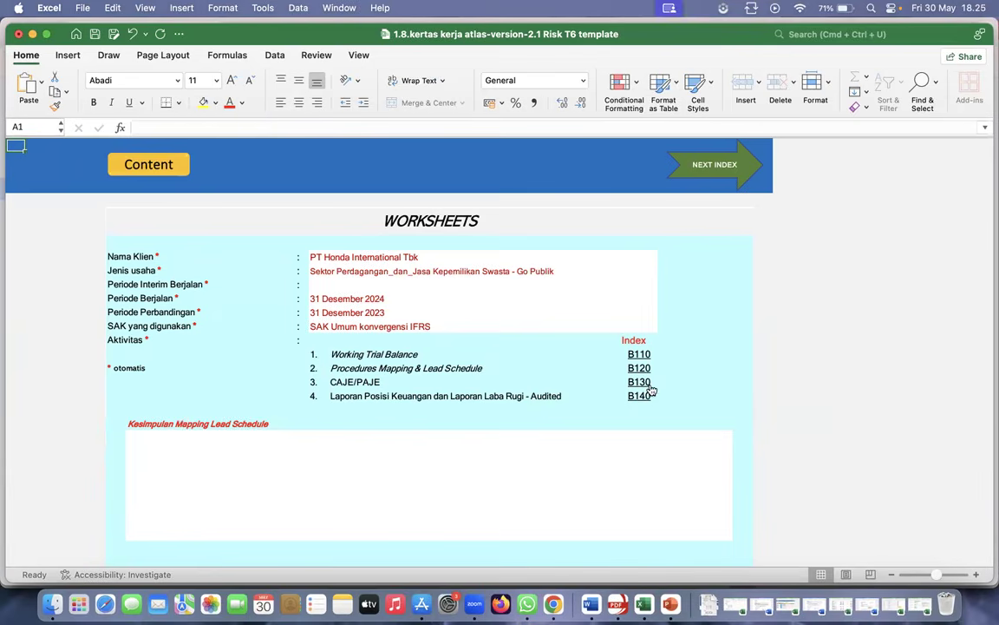
Go back to the audit guide workbook and review task 6's B120, Pilih Prosedur and B130 CAJE/PAJE items with the substantive test note
click(916, 601)
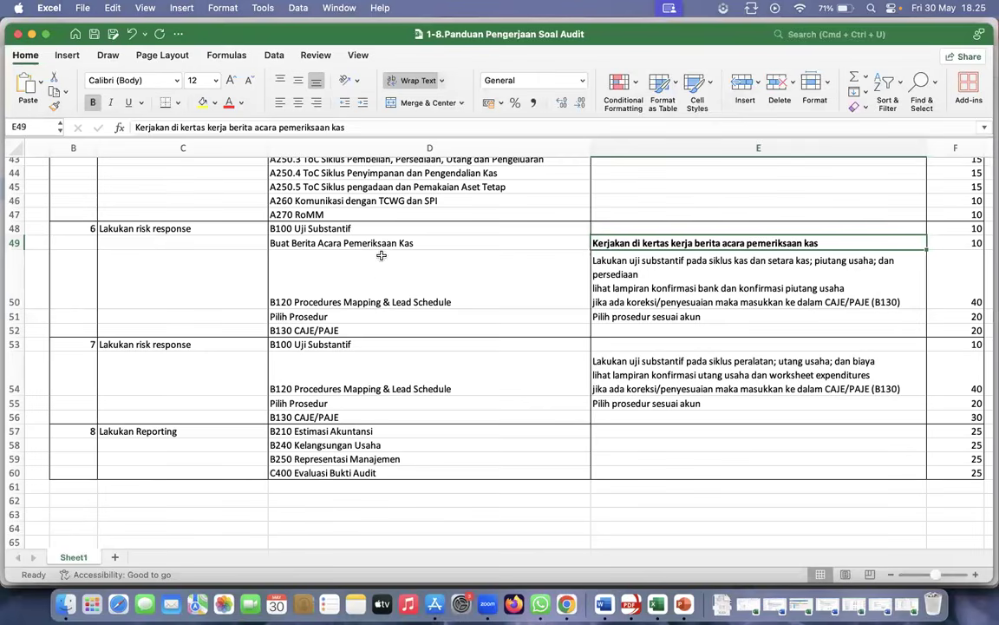
click(406, 293)
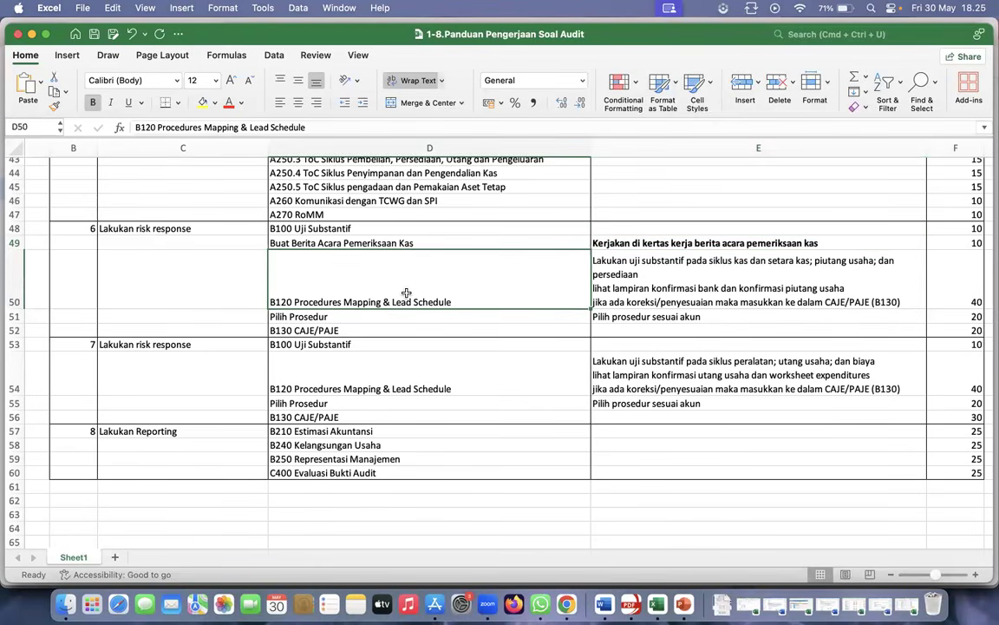
click(371, 317)
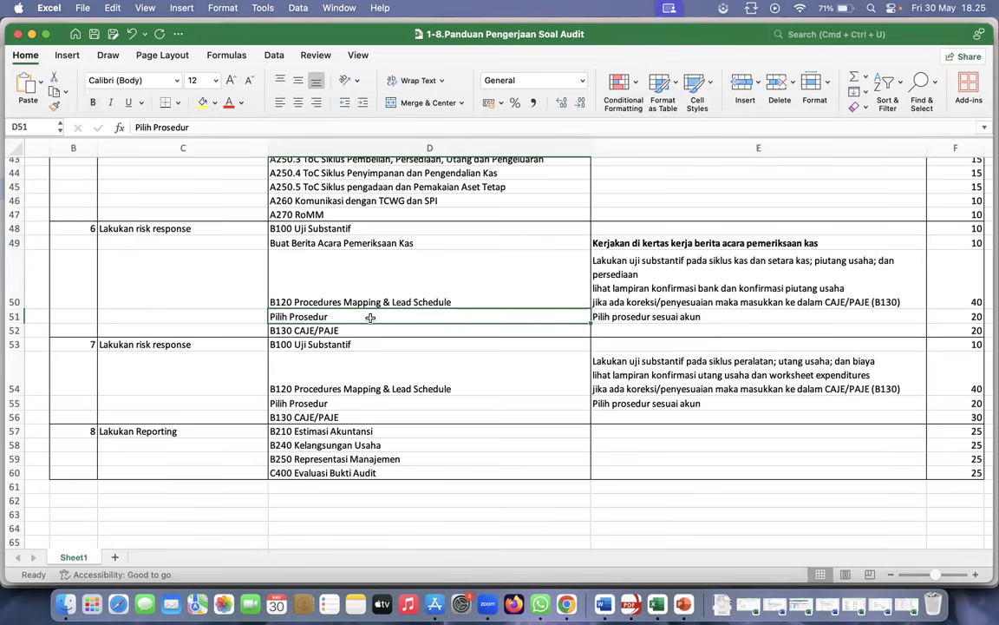
click(352, 332)
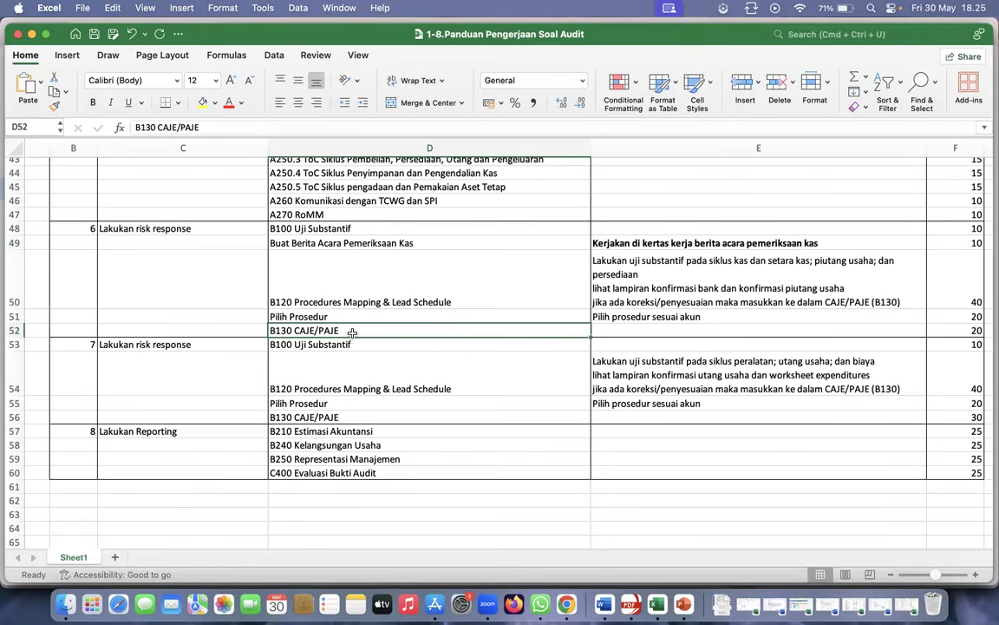
click(725, 301)
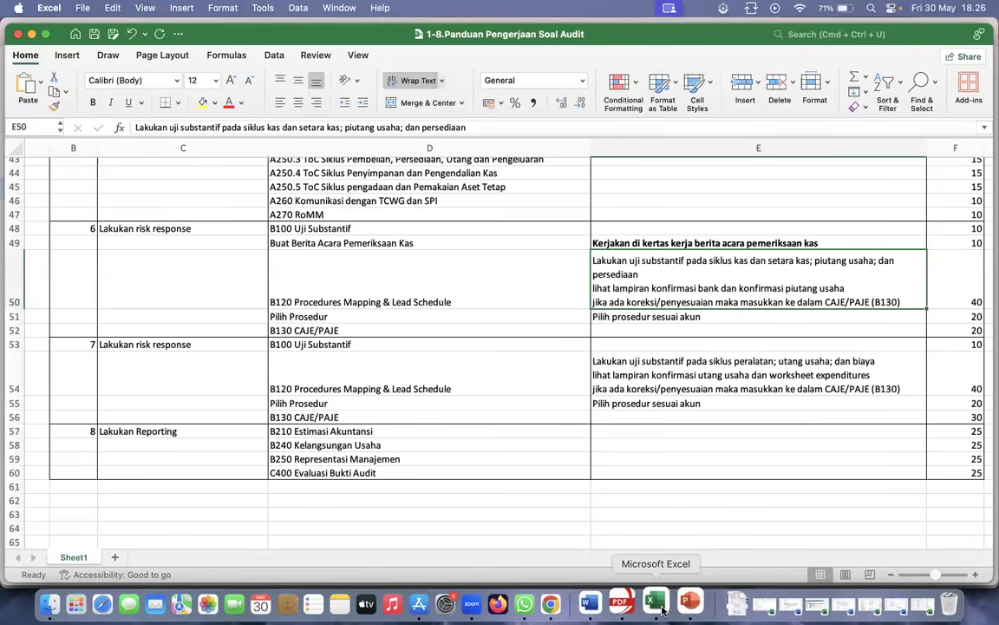
Return to the ATLAS template workbook and open the B110 Working Trial Balance sheet
click(31, 34)
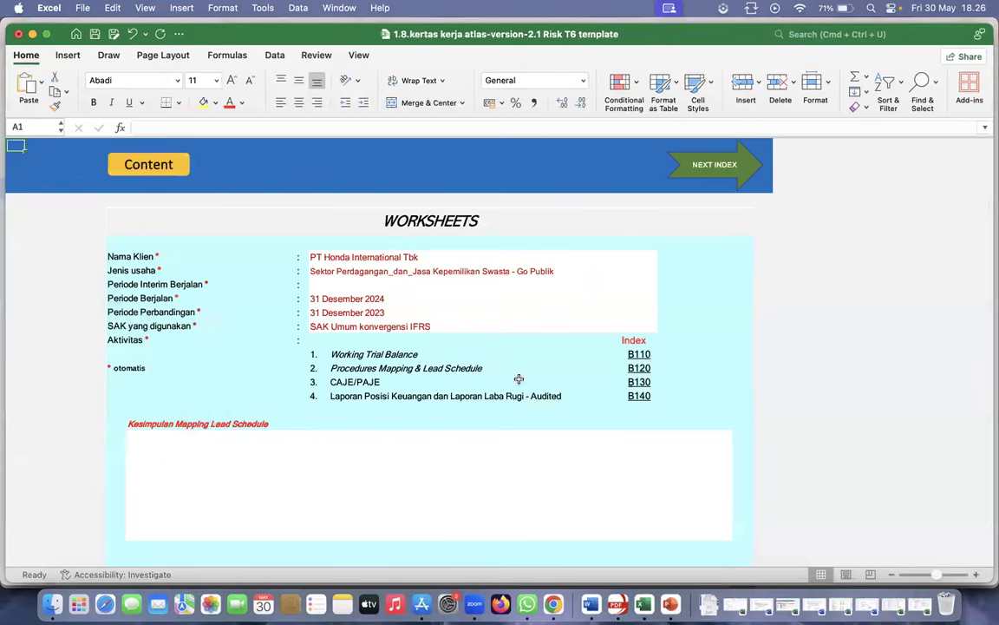
click(638, 354)
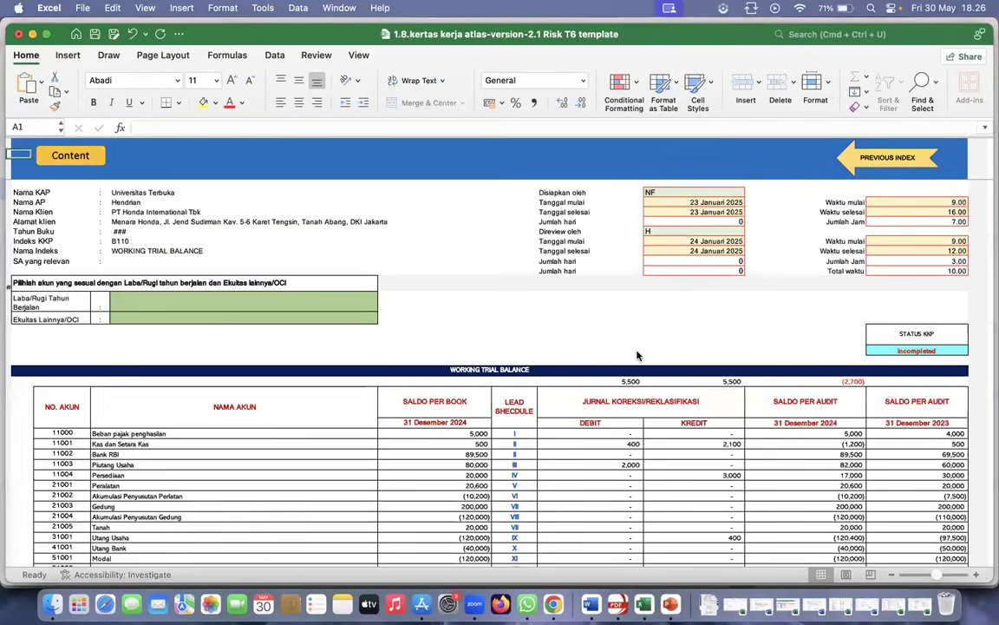
scroll(530, 364, down, 5)
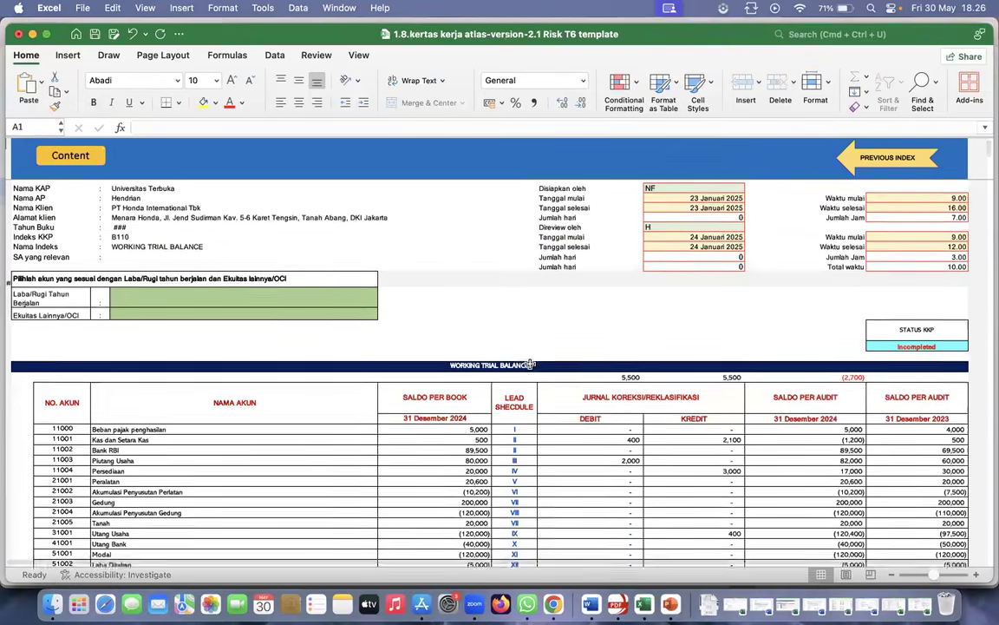
scroll(530, 364, up, 5)
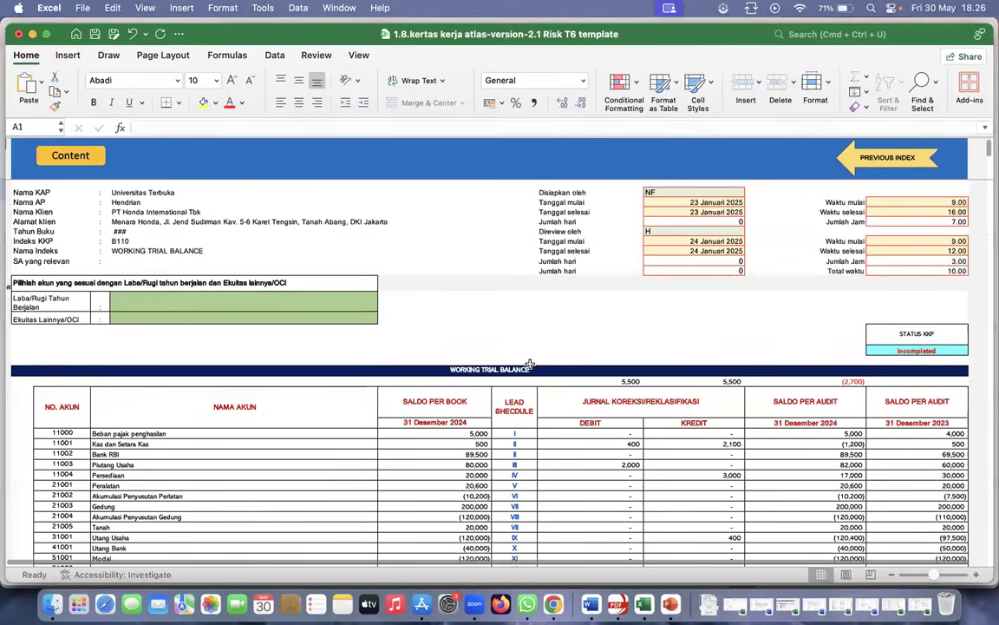
Set the Laba/Rugi Tahun Berjalan account to "Laba (rugi) periode berjalan" in the B110 sheet
click(319, 299)
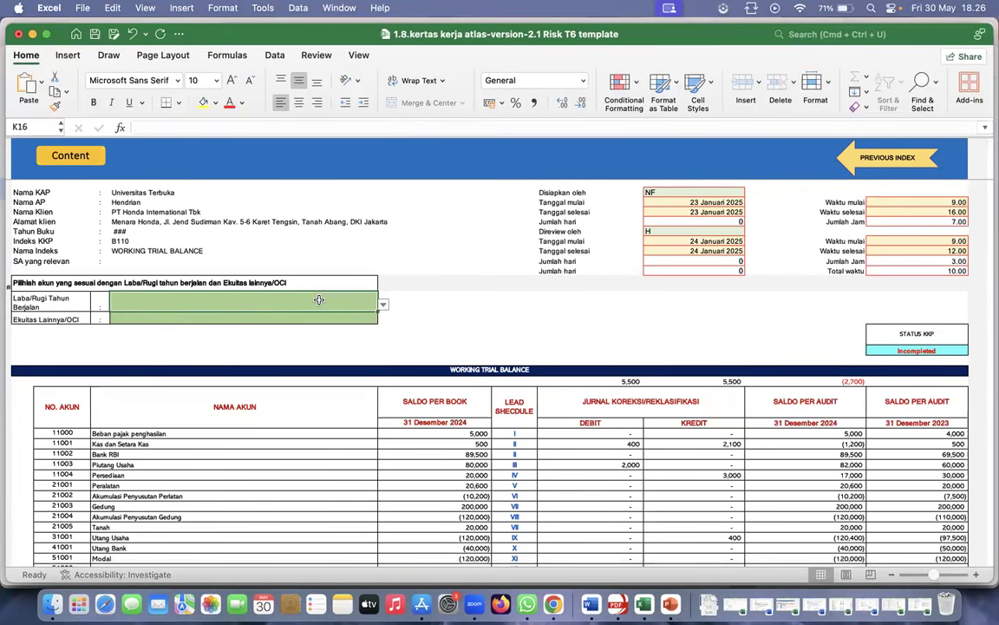
click(383, 307)
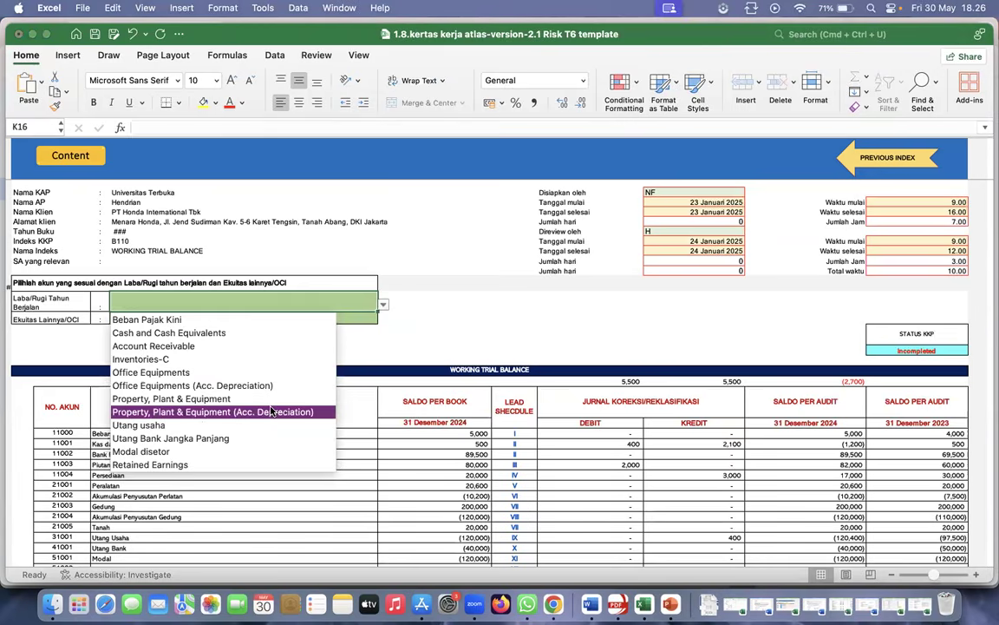
scroll(271, 411, down, 5)
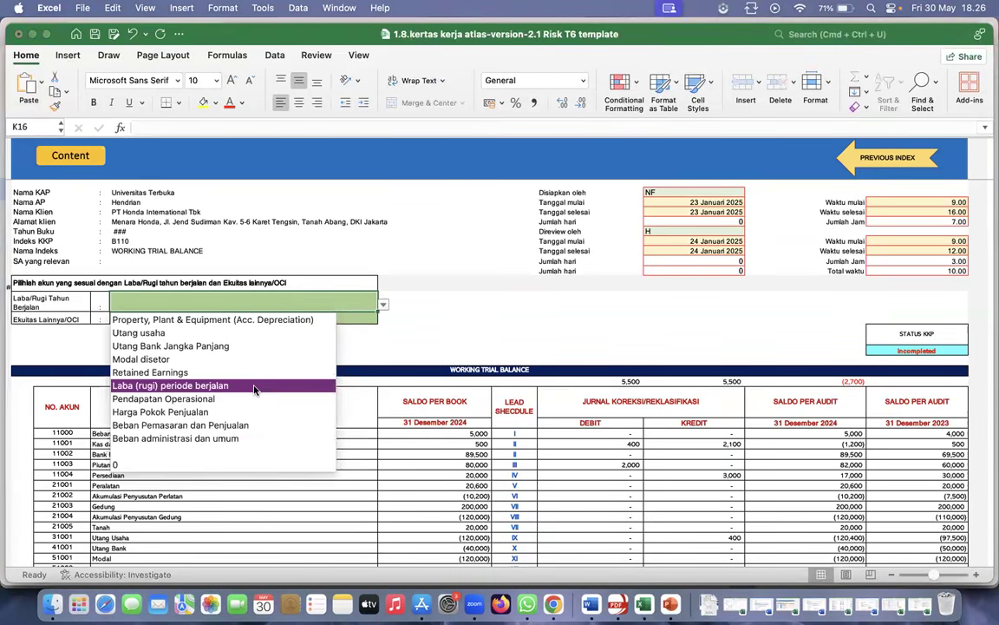
click(255, 387)
Set the Ekuitas Lainnya/OCI account to "Modal disetor" in the B110 sheet
click(318, 318)
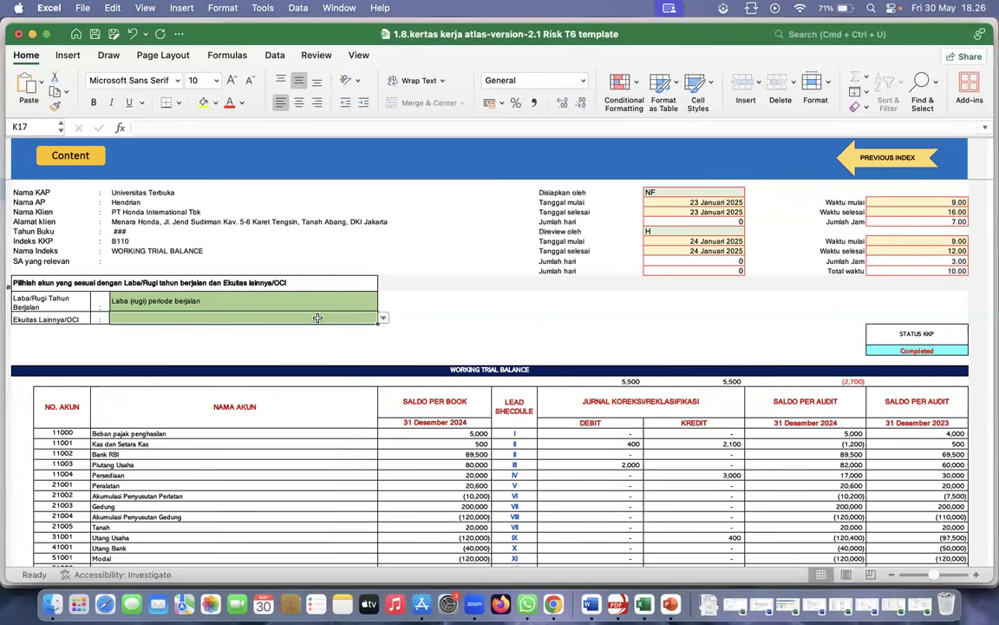
click(385, 321)
scroll(270, 397, down, 5)
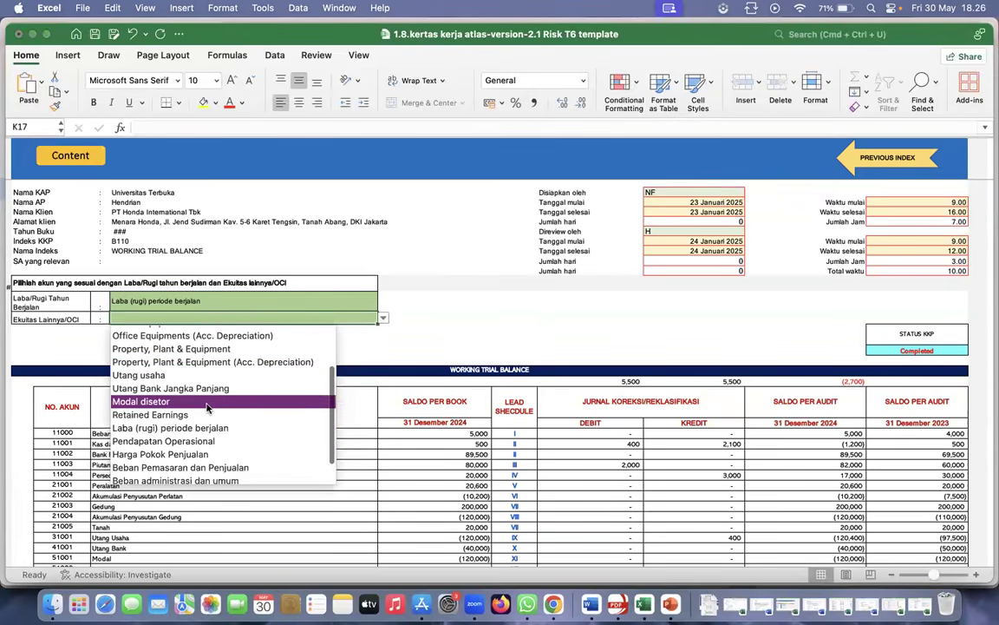
click(206, 402)
click(524, 319)
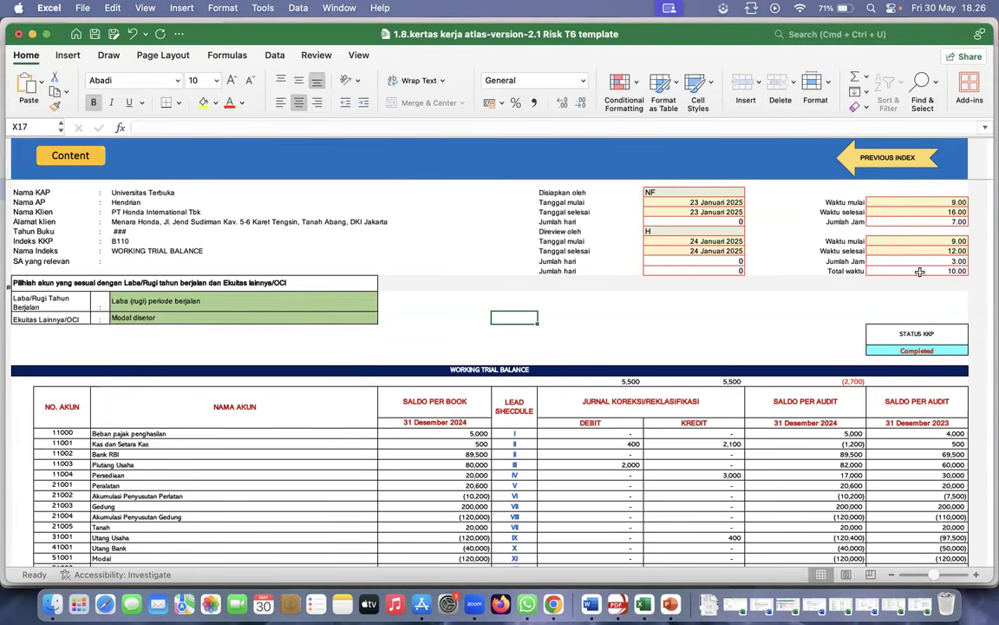
Return to the Worksheets index and open the B120 Procedures Mapping & Lead Schedule, showing its full account list
click(913, 164)
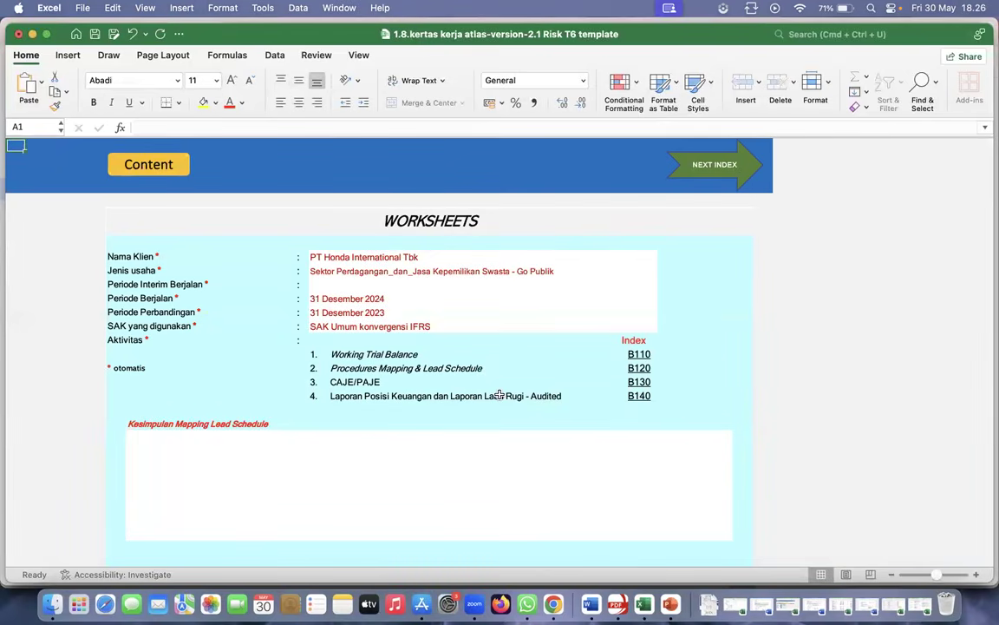
click(641, 370)
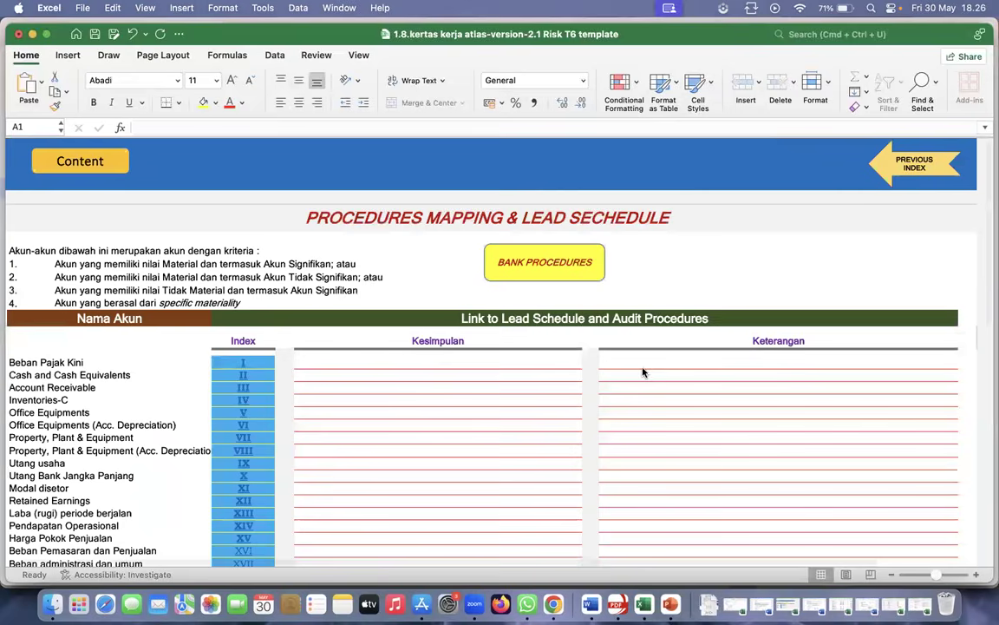
scroll(396, 461, down, 1)
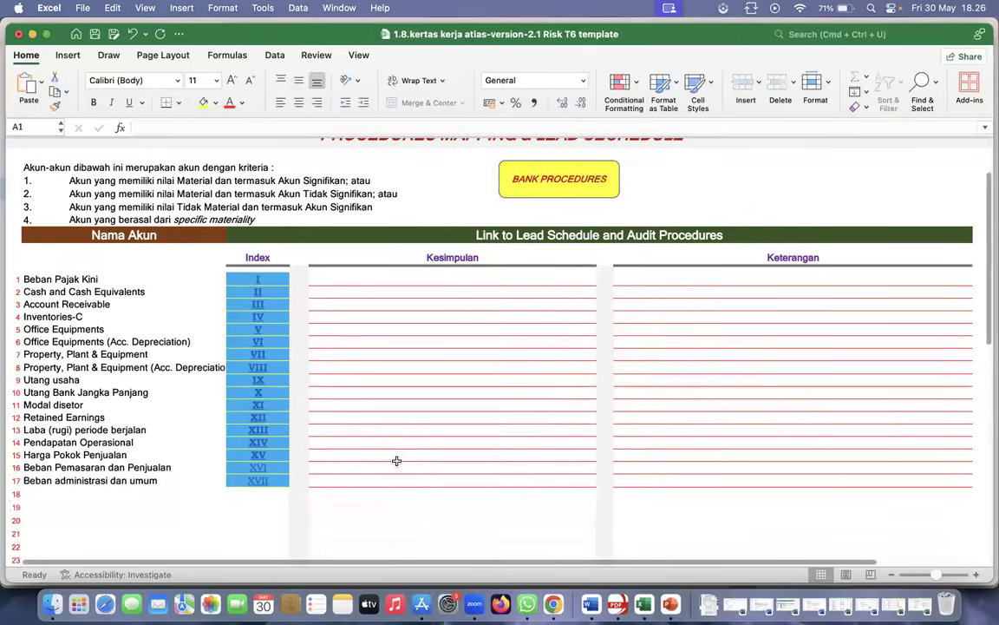
View the Bank Procedures sheet linked from B120, then return to the Procedures Mapping & Lead Schedule
scroll(397, 461, up, 3)
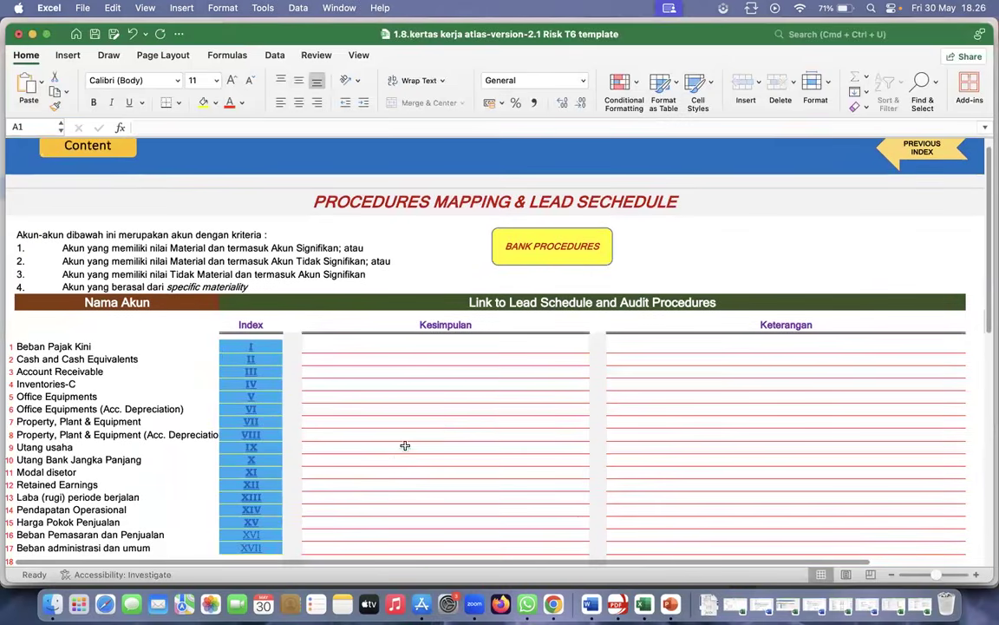
click(567, 249)
scroll(508, 419, left, 3)
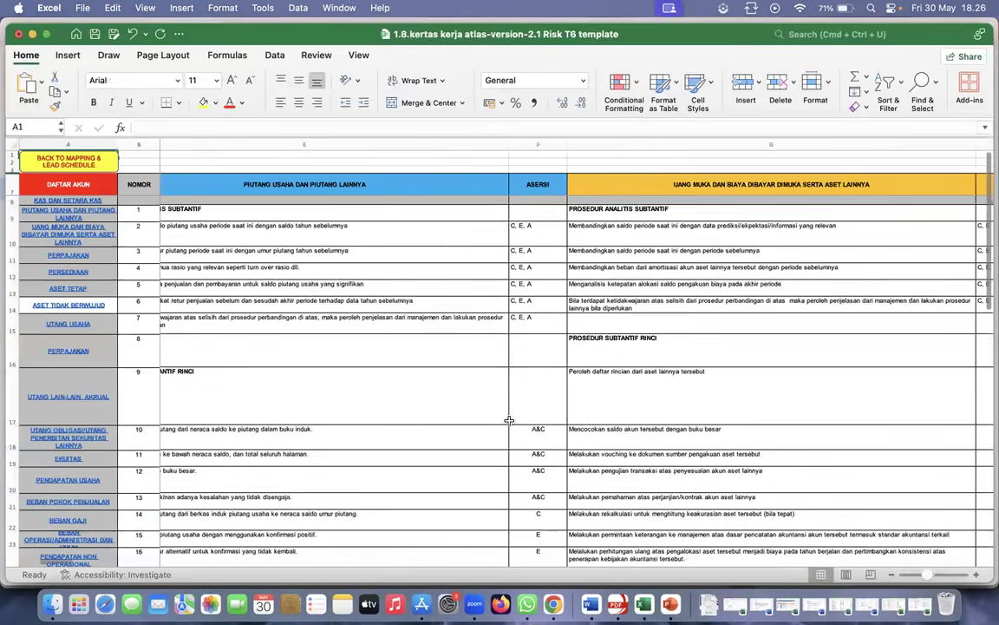
click(87, 164)
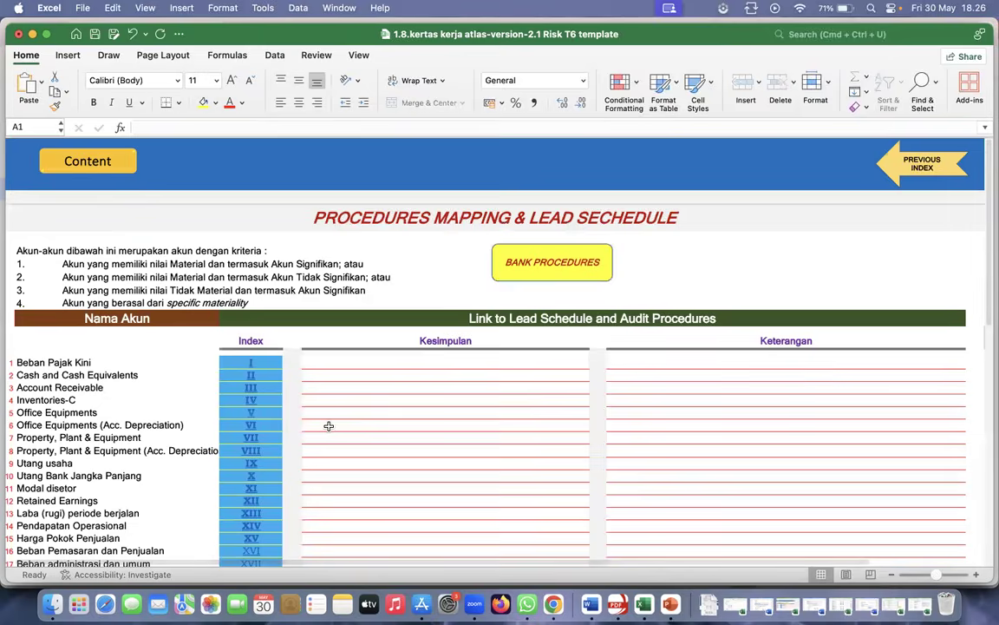
scroll(329, 426, down, 2)
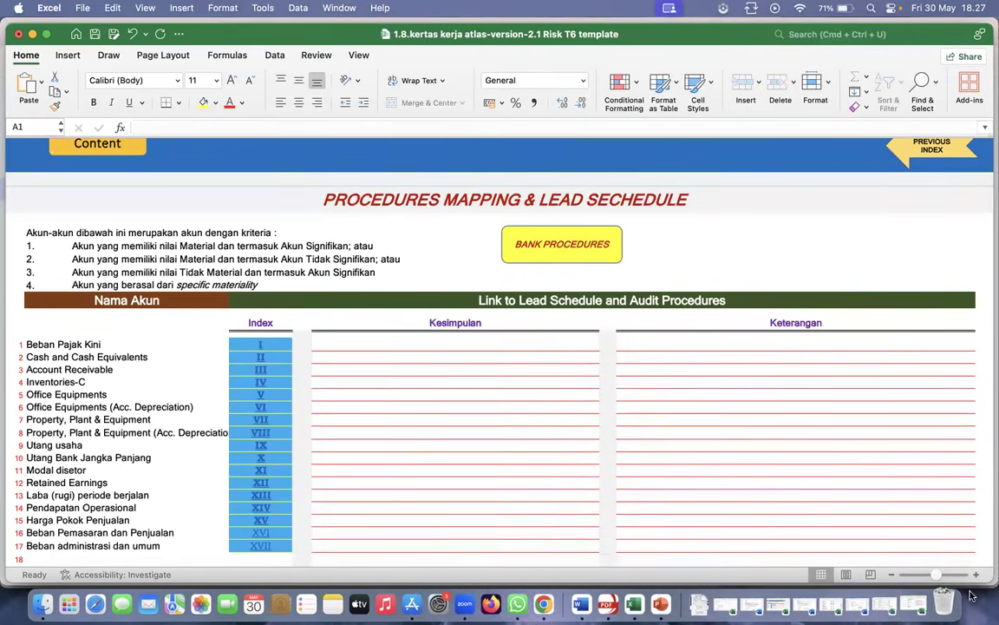
Switch to the case information document in Word and find the "Berikut hasil uji substantif" section with the physical asset check findings
click(590, 603)
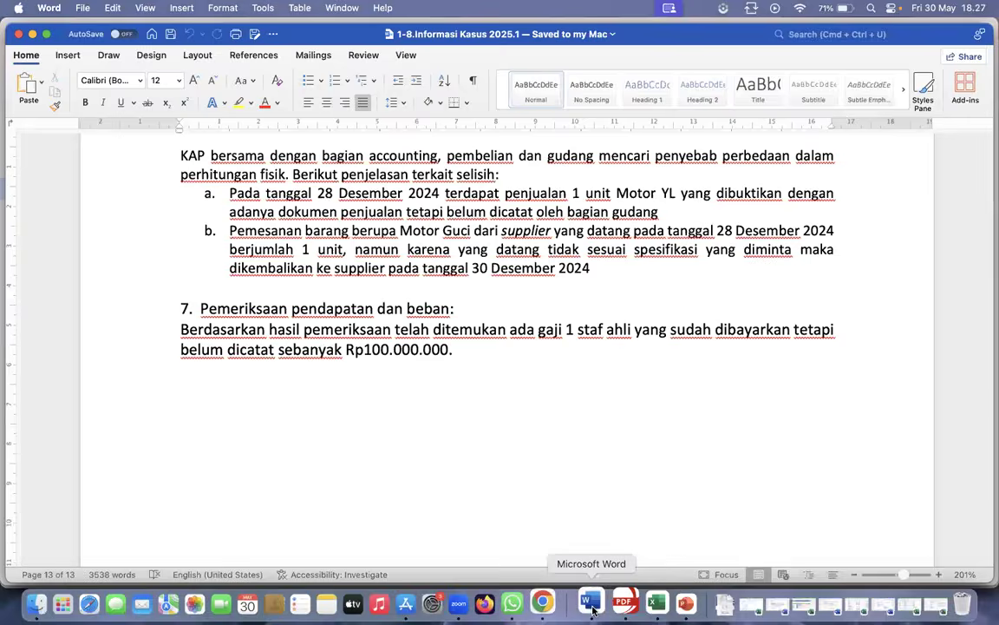
scroll(529, 404, up, 10)
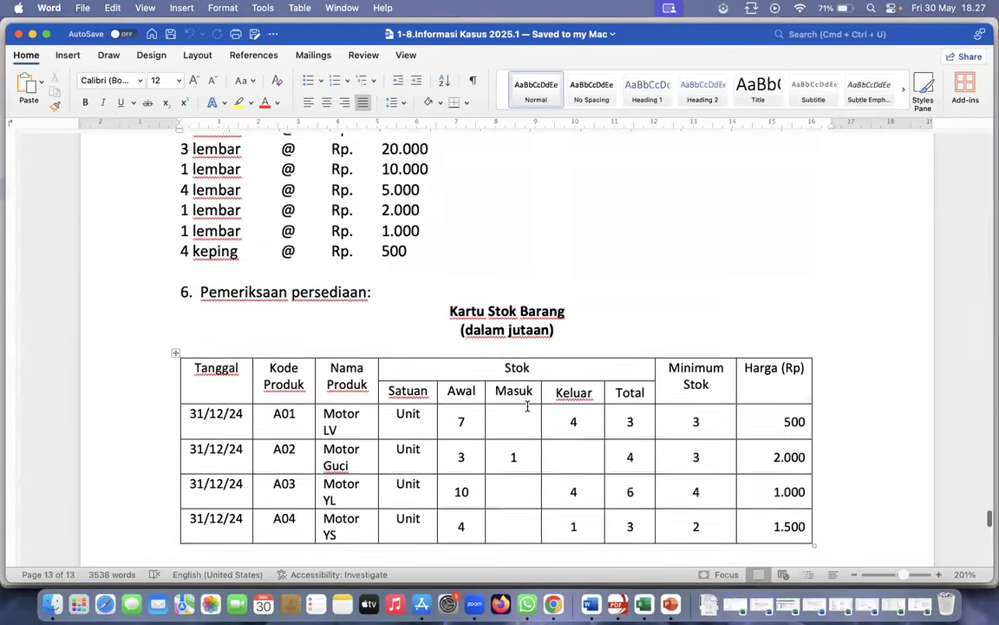
scroll(527, 406, up, 10)
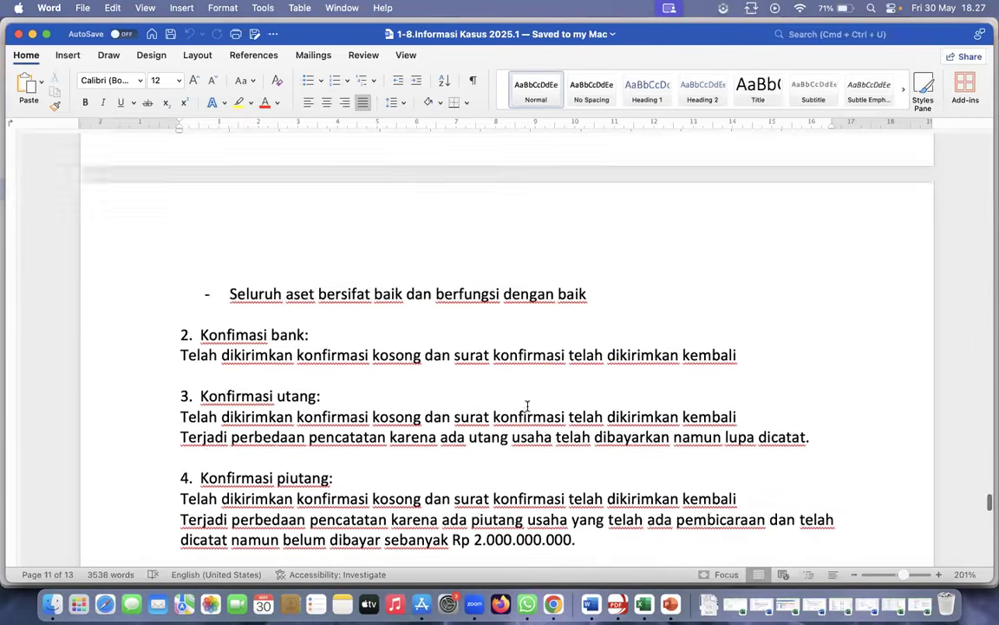
scroll(528, 406, up, 5)
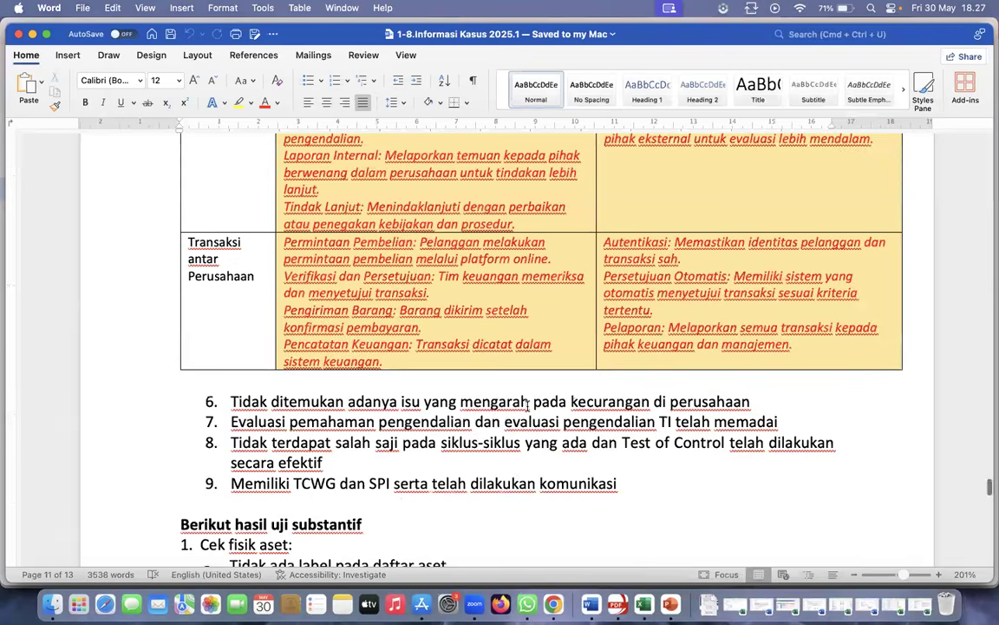
scroll(527, 406, down, 5)
scroll(527, 406, down, 1)
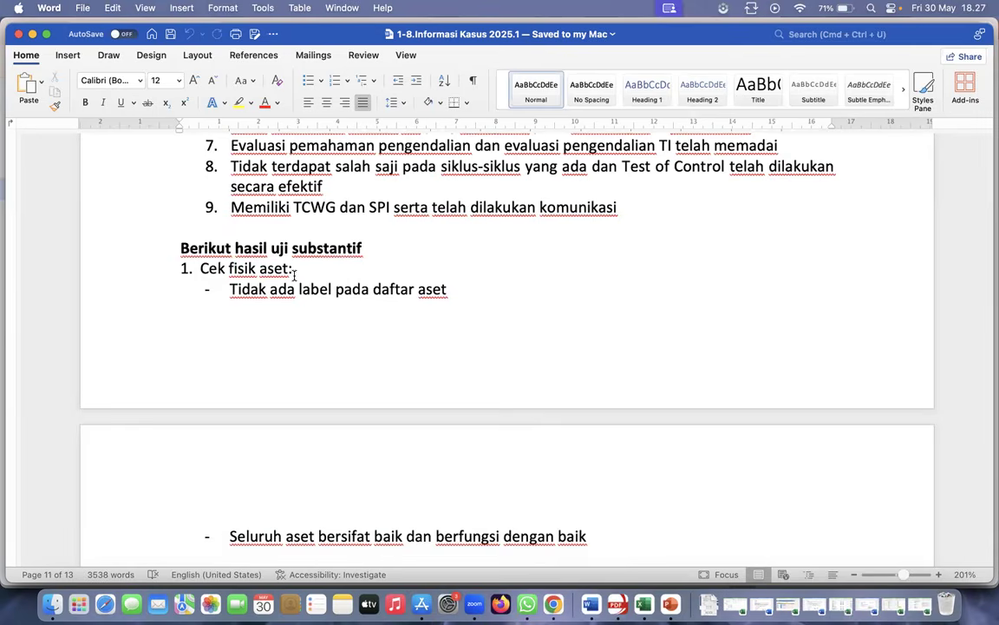
scroll(295, 273, down, 2)
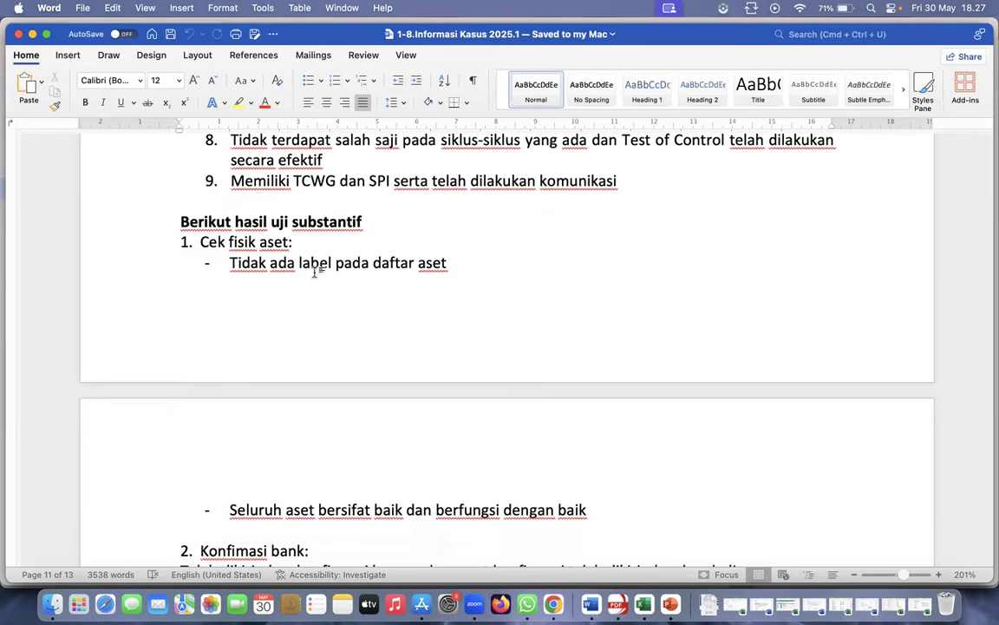
Review the bank, payables and receivables confirmation results and the petty cash and inventory examination sections of the case document
scroll(313, 308, down, 5)
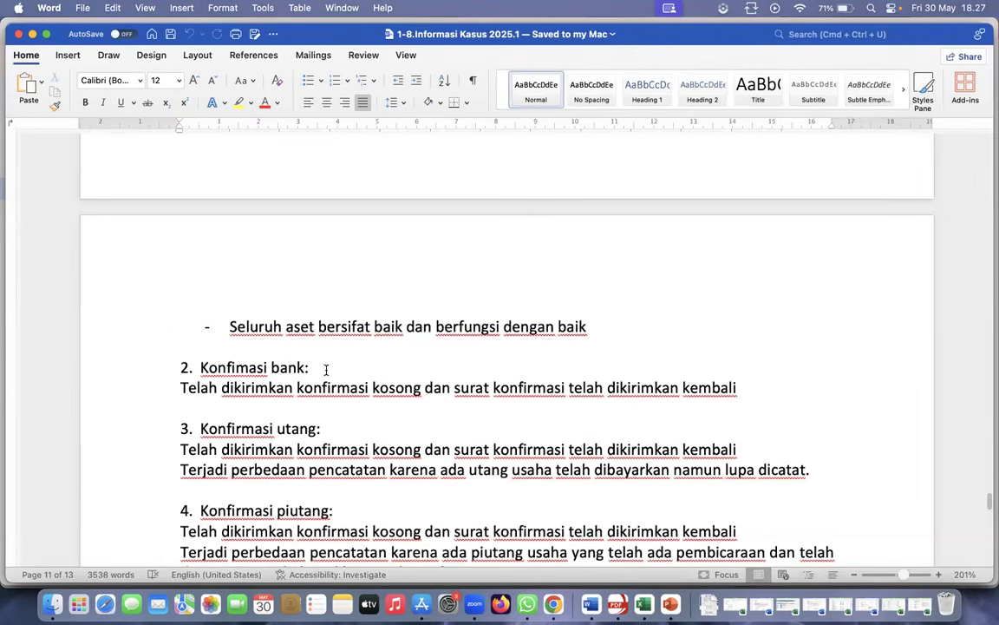
click(326, 370)
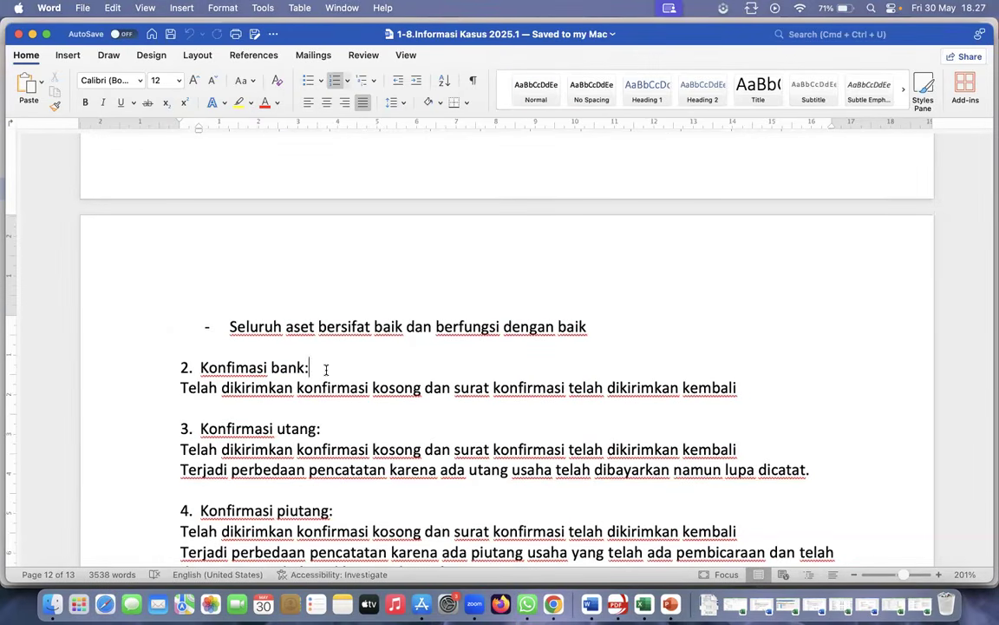
click(329, 388)
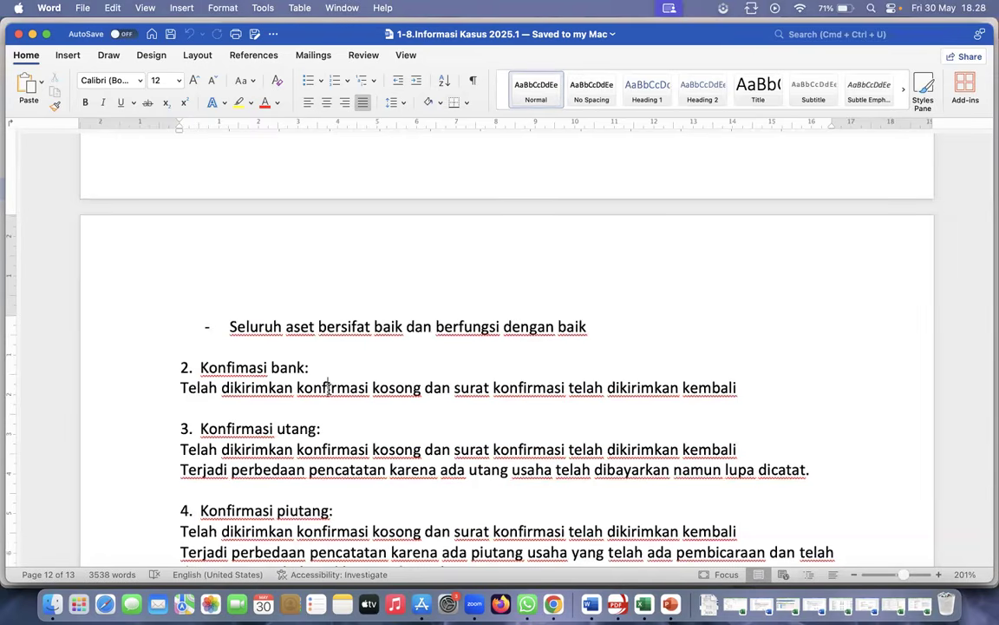
scroll(329, 388, down, 5)
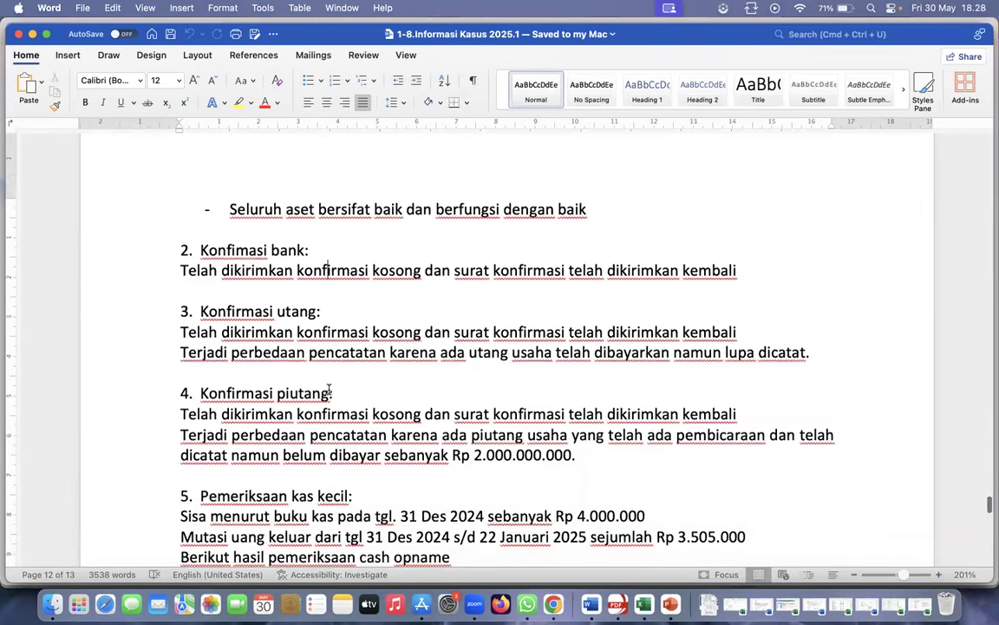
scroll(329, 388, down, 6)
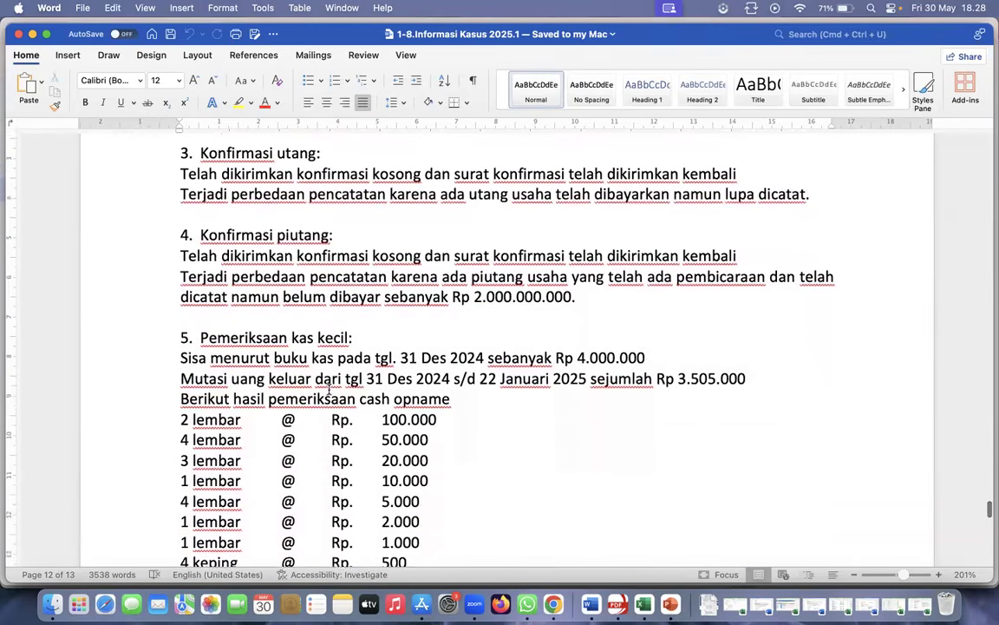
scroll(329, 389, down, 8)
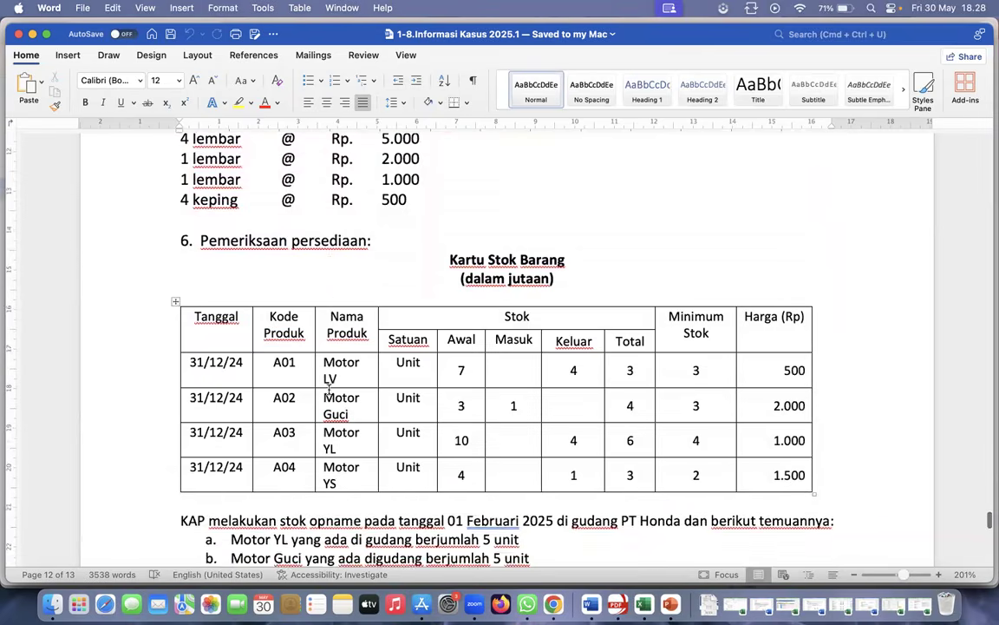
scroll(329, 390, up, 8)
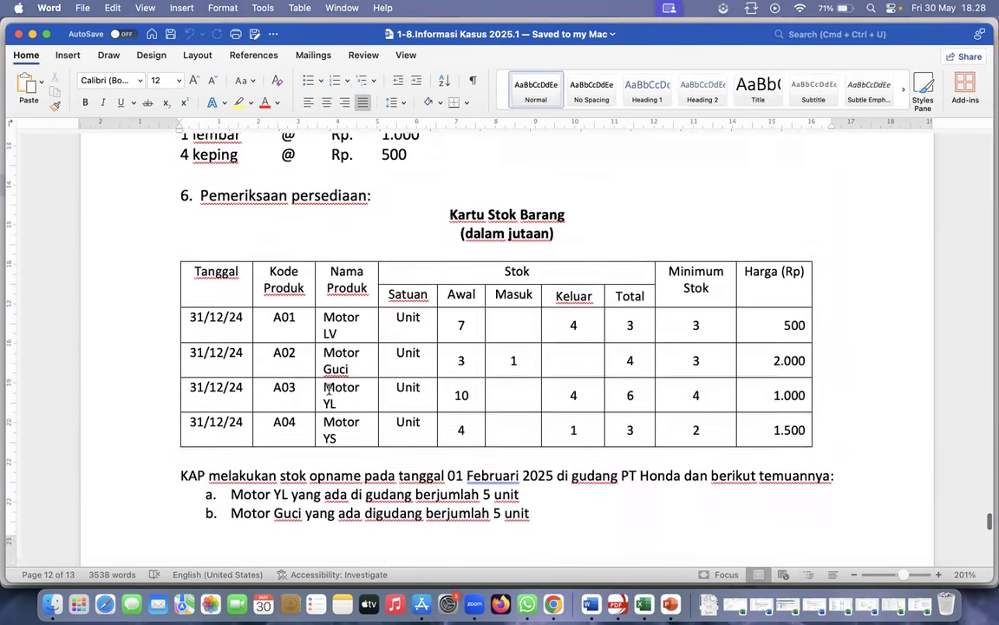
scroll(328, 390, up, 4)
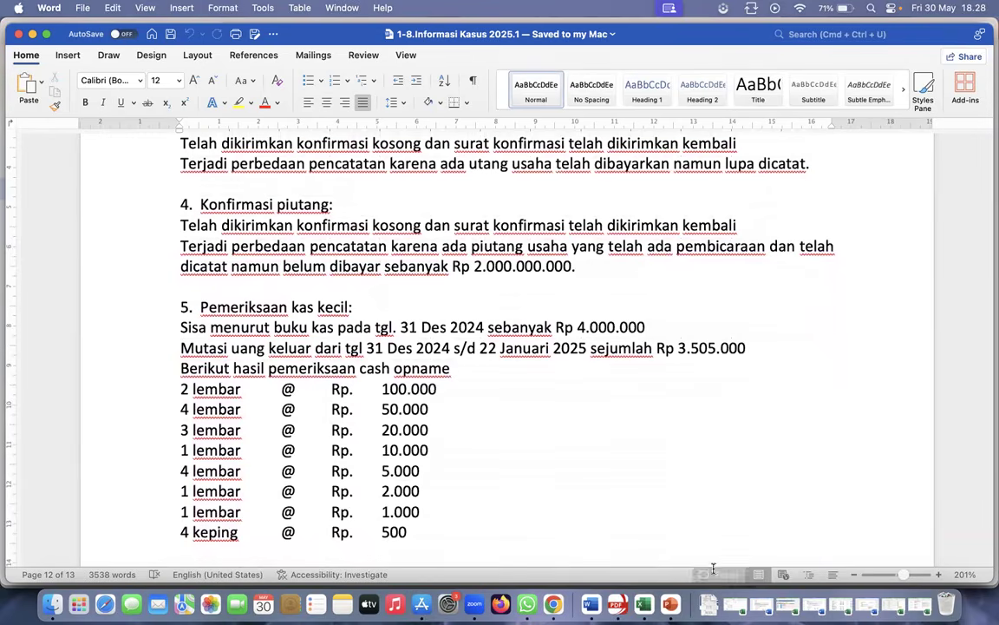
Open the "6.kertas kerja-berita acara pemeriksaan kas" workbook in Excel and examine its book cash balance and cash-on-hand sections
click(735, 605)
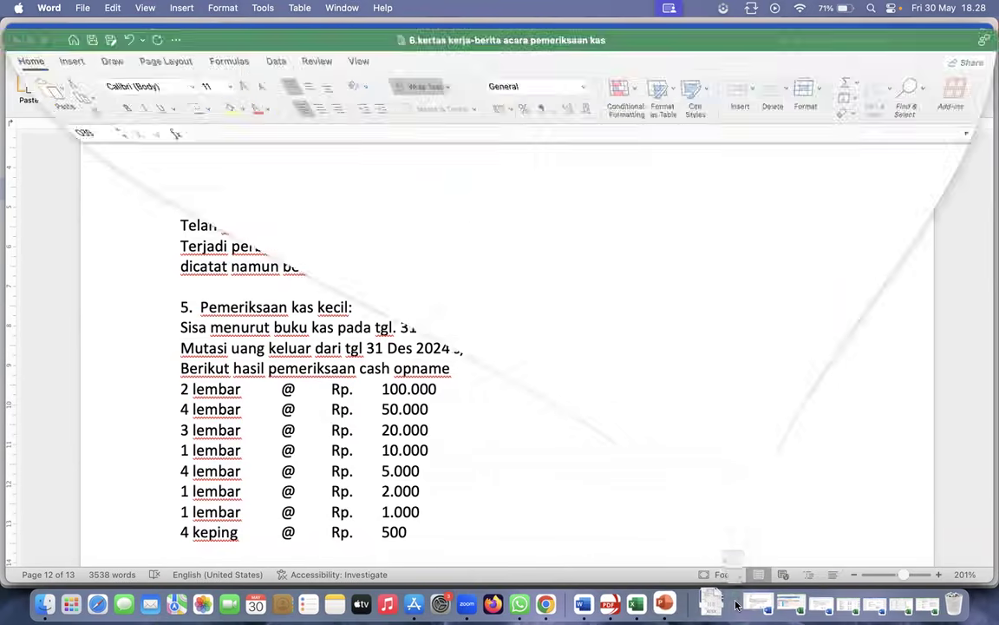
scroll(583, 383, up, 6)
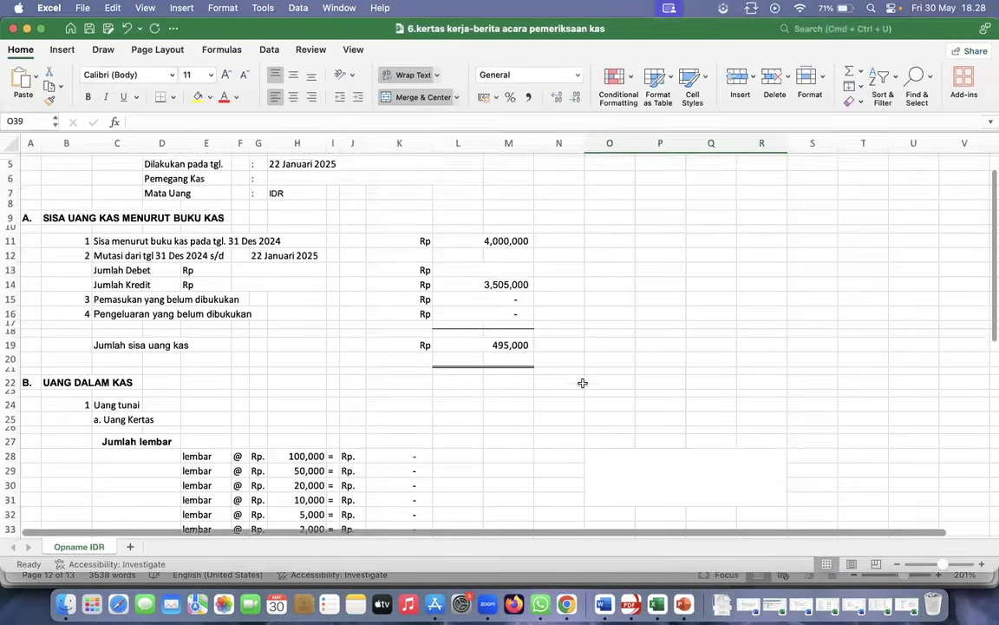
scroll(583, 383, down, 3)
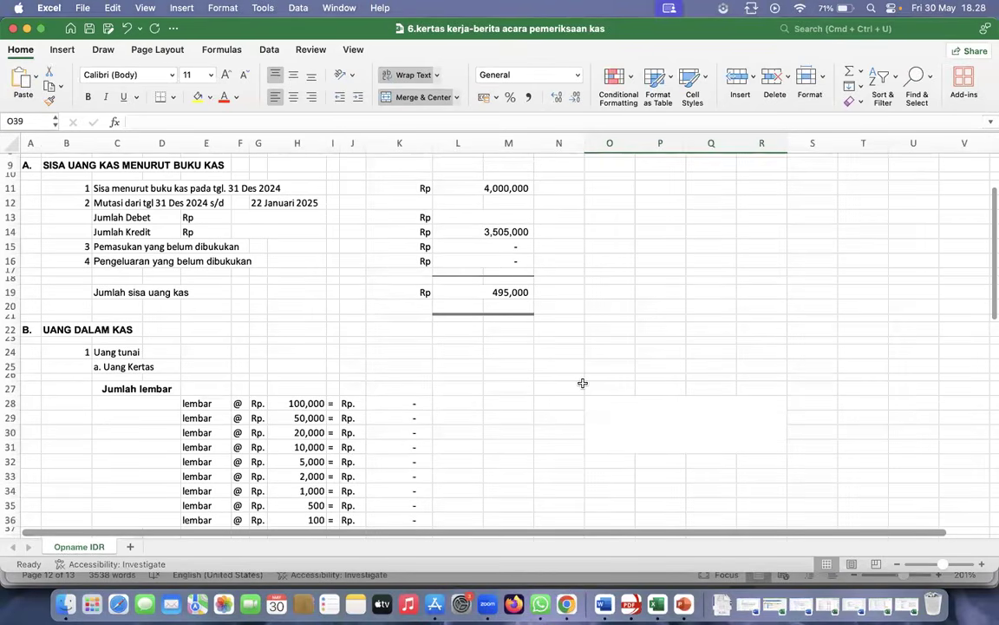
scroll(583, 383, down, 1)
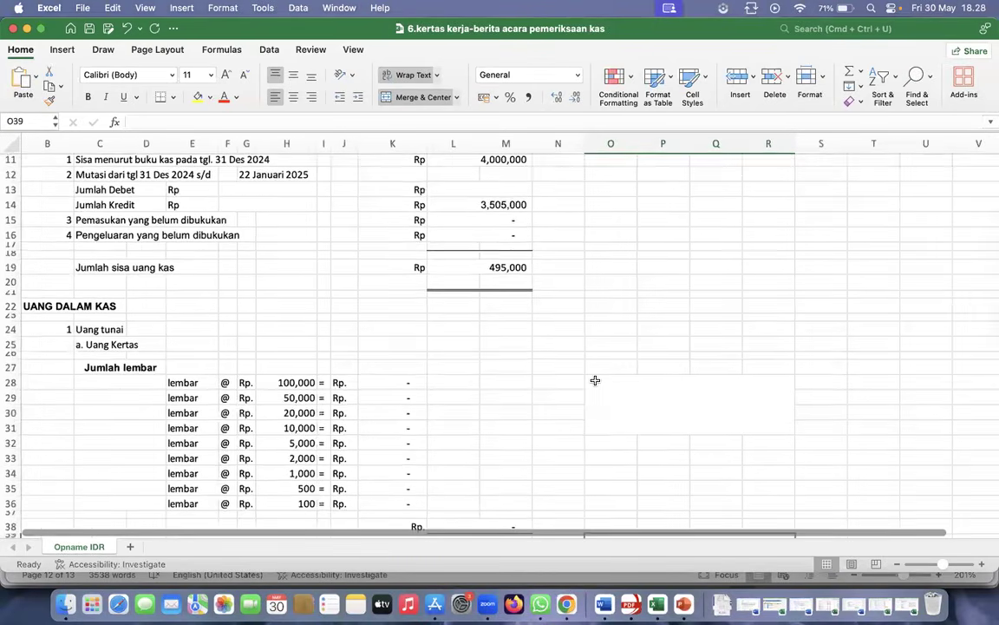
ctrl+scroll(590, 384, up, 3)
ctrl+scroll(599, 381, up, 3)
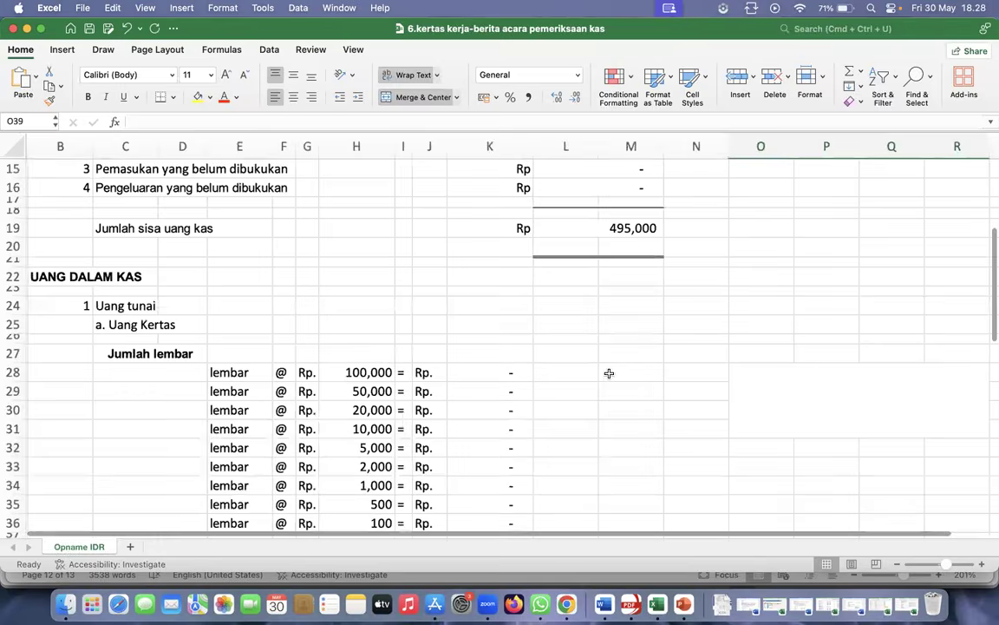
scroll(609, 377, up, 4)
scroll(609, 378, down, 3)
scroll(609, 377, down, 8)
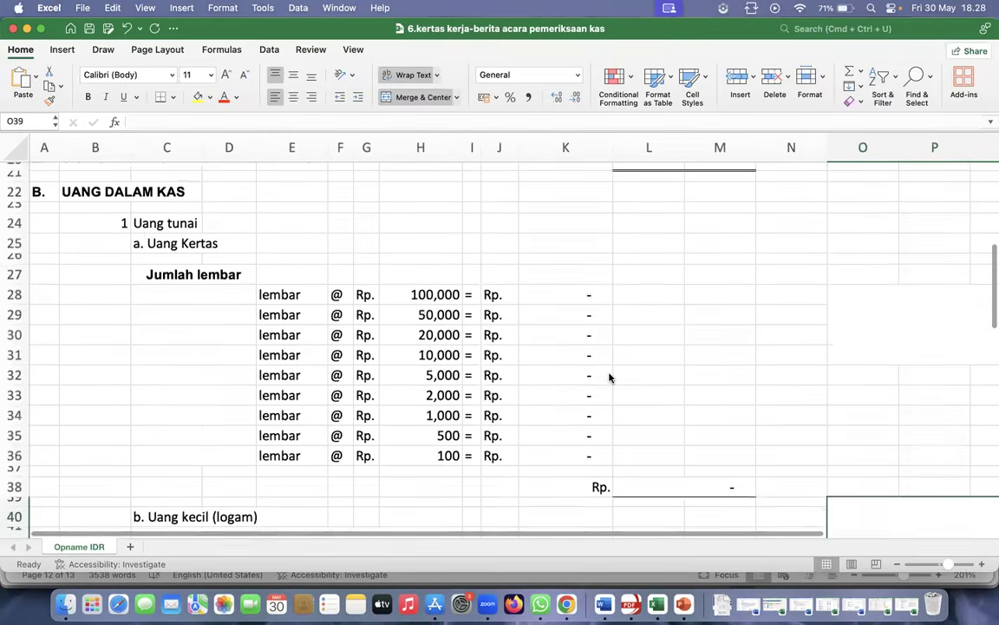
scroll(609, 377, up, 5)
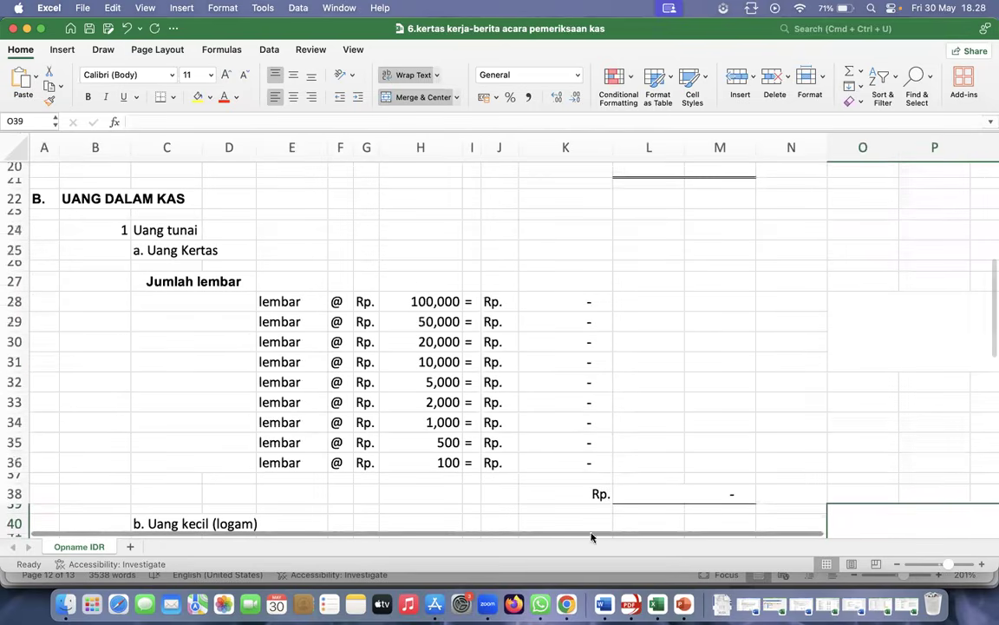
Arrange the Word case document, showing "Pemeriksaan kas kecil", side by side with the cash examination workbook
click(603, 602)
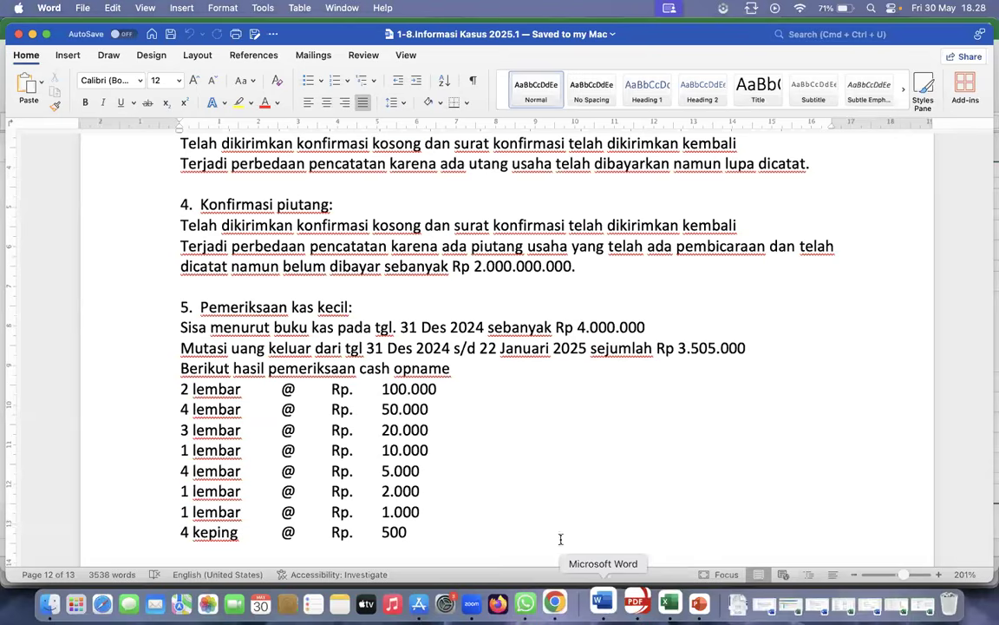
click(362, 305)
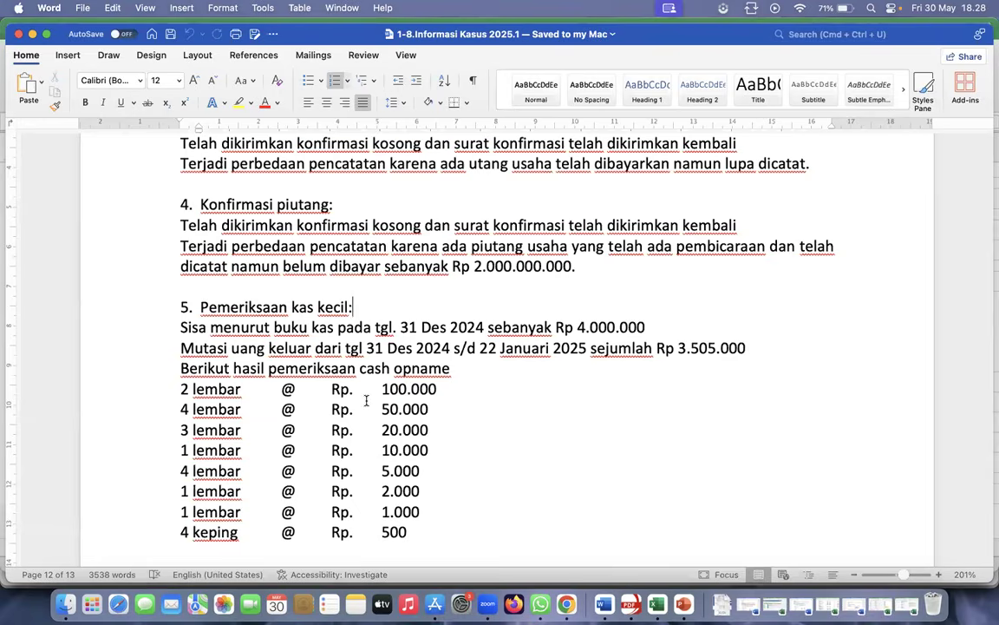
scroll(366, 400, down, 2)
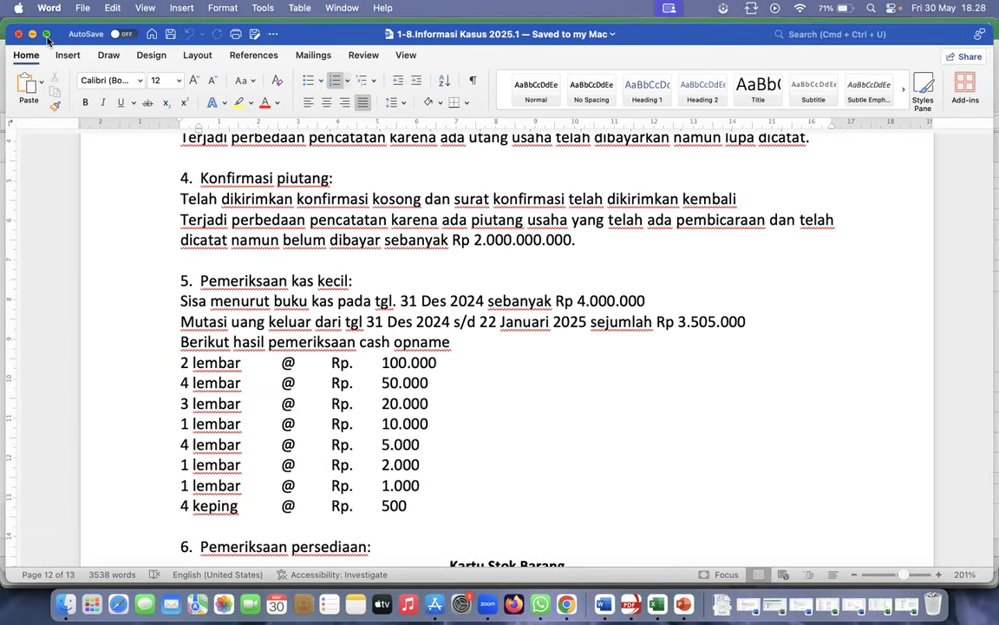
mouse_move(48, 39)
click(45, 80)
click(659, 605)
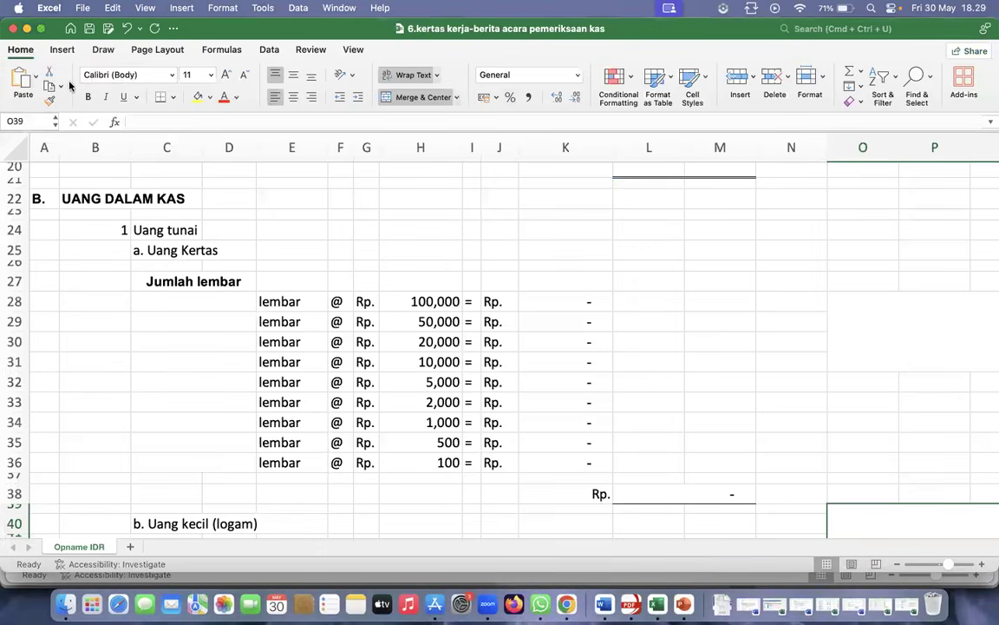
mouse_move(42, 29)
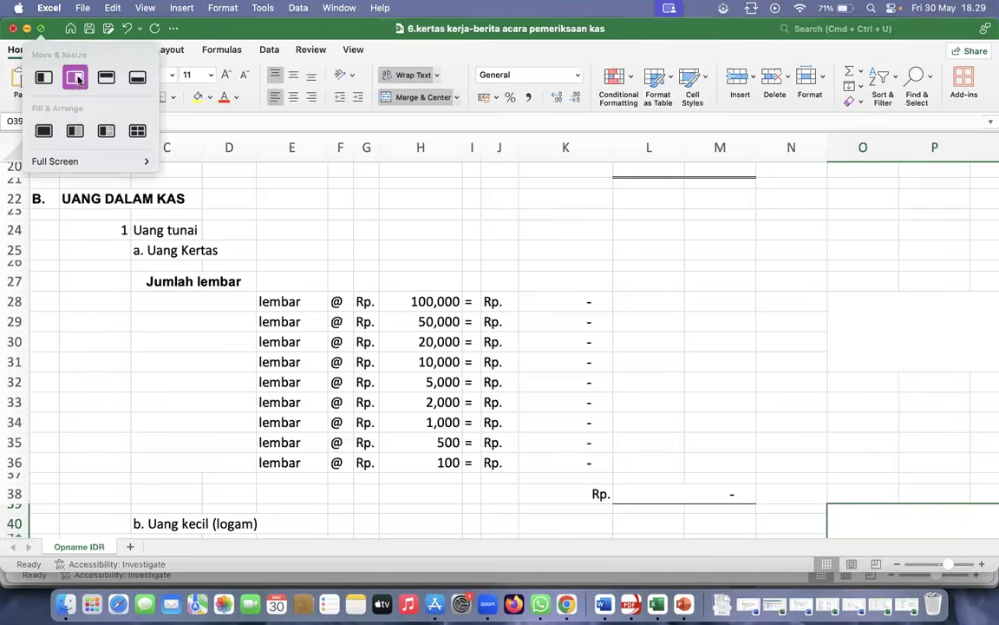
click(76, 78)
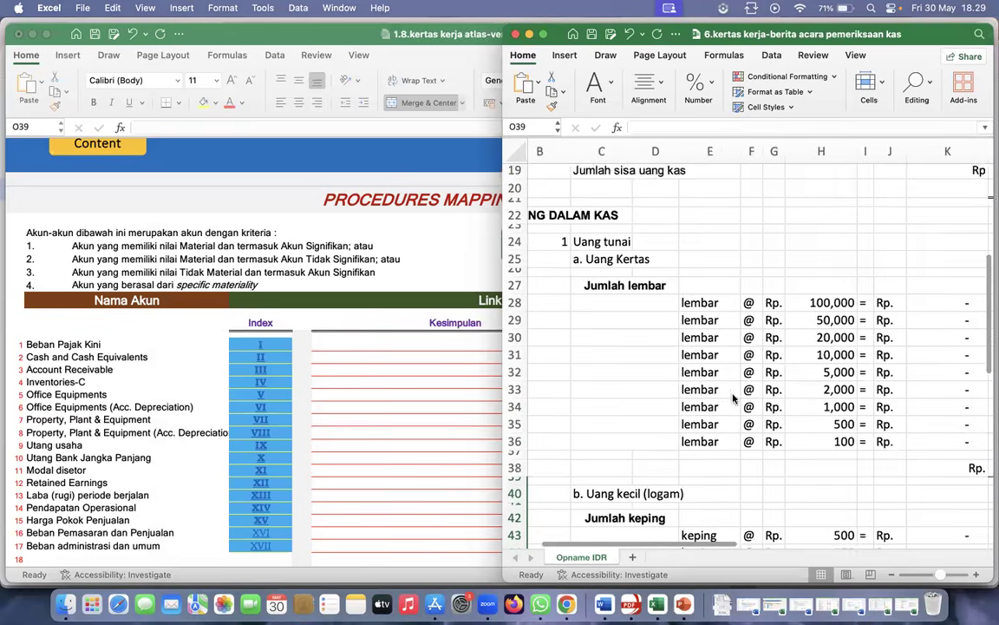
click(605, 603)
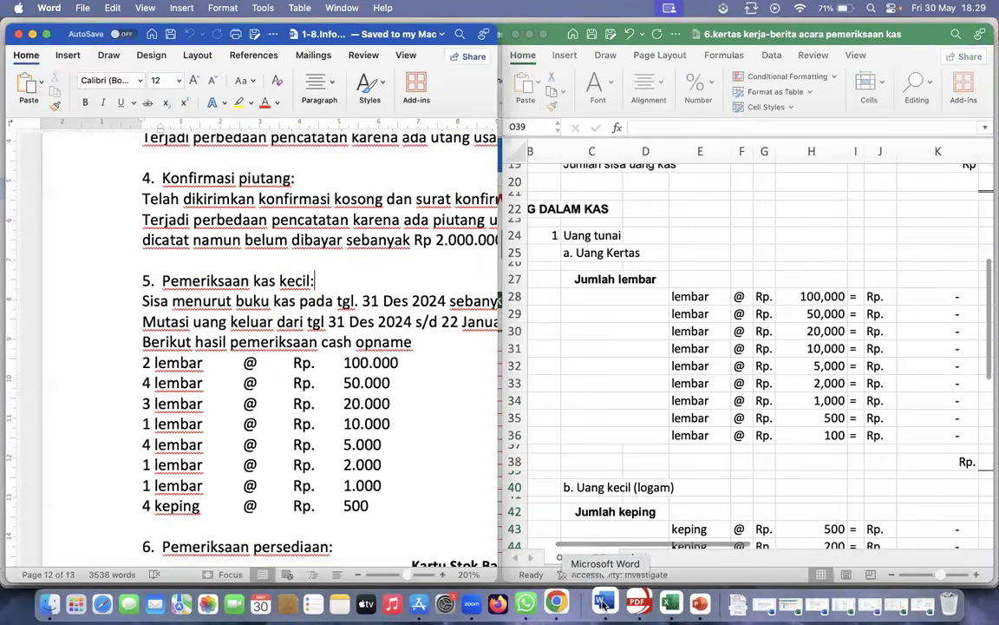
Enter the banknote counts 2, 4, 3, 1, 4, 1, 1 and 4 for the Rp 100,000 down to Rp 500 denominations
click(612, 300)
click(611, 298)
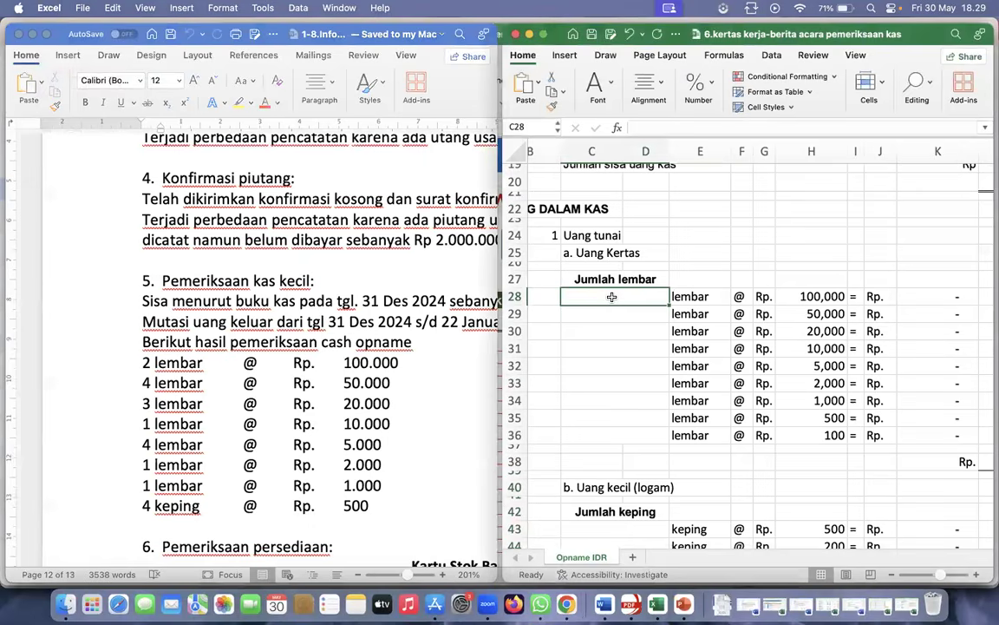
text(2)
key(Return)
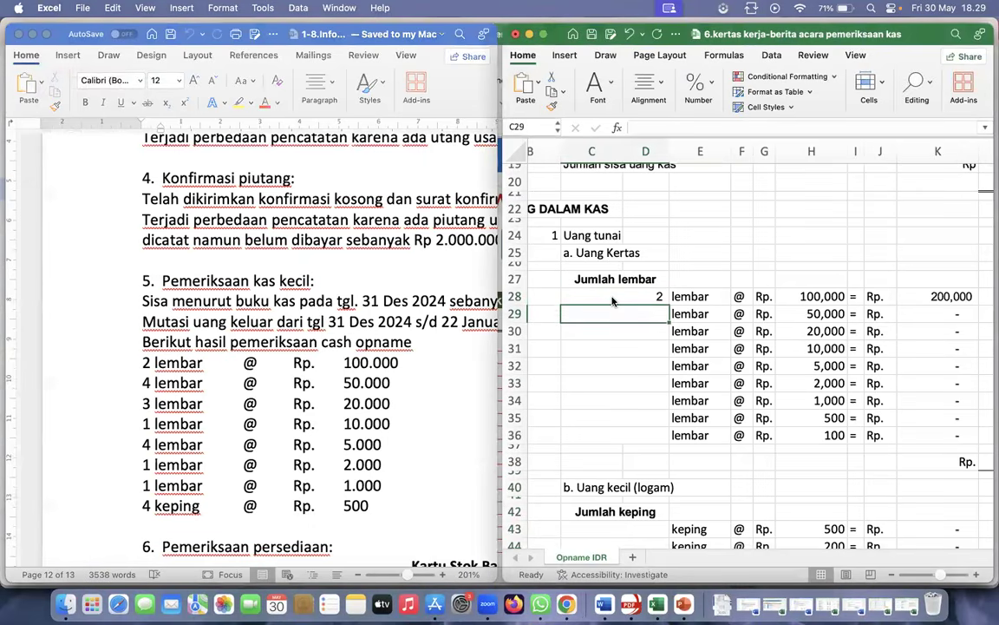
text(4)
key(Return)
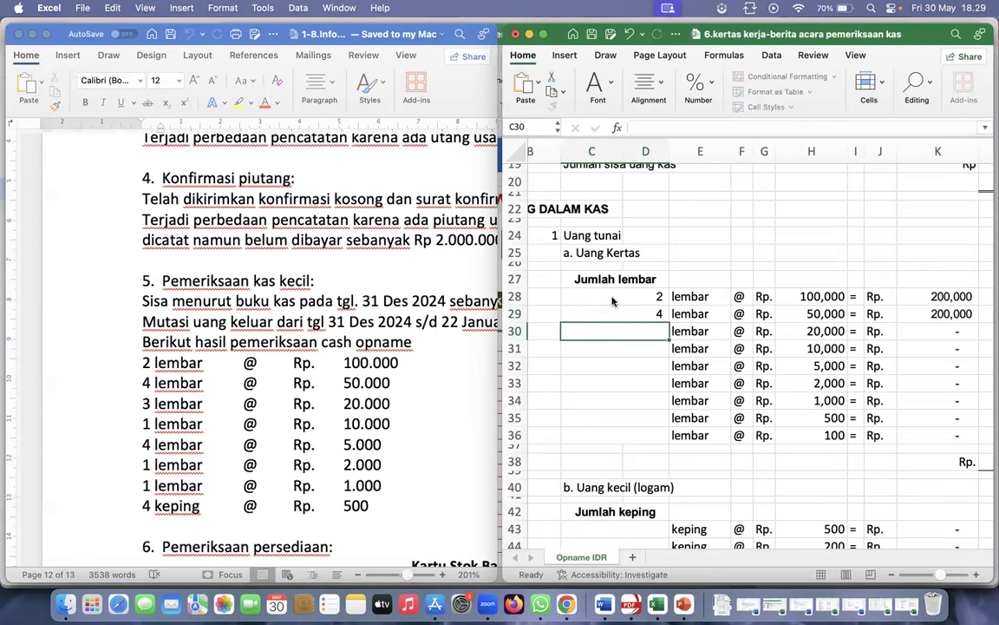
text(3)
key(Return)
text(1)
key(Return)
text(4)
key(Return)
text(1)
key(Return)
text(1)
key(Return)
text(4)
key(Return)
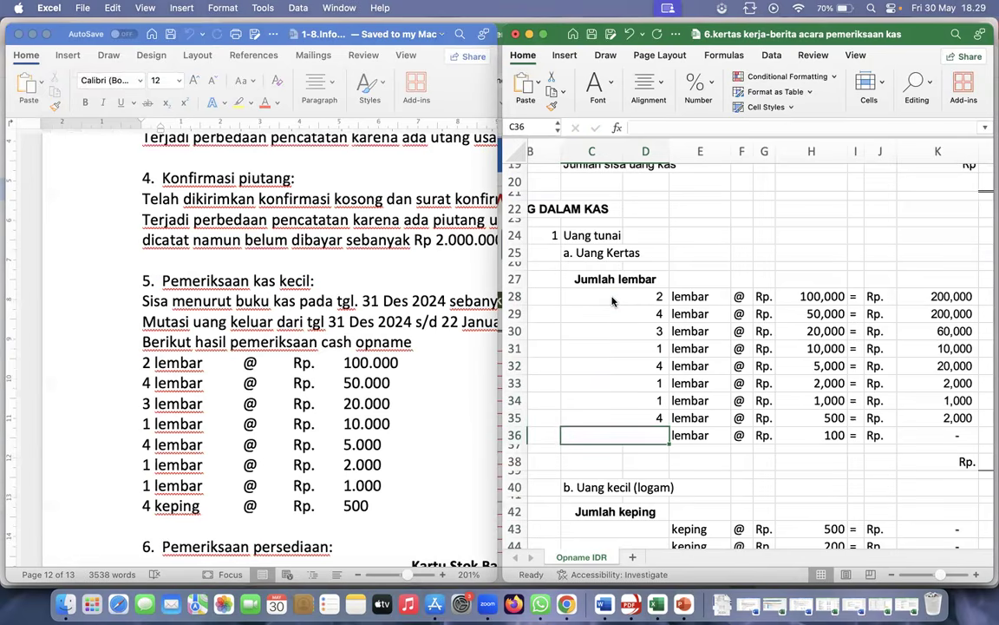
Compare the counted cash total with the book balance and add the yellow-highlighted note "tidak ada perbedaan" after the "Pemeriksaan kas kecil" heading in Word
scroll(612, 301, right, 5)
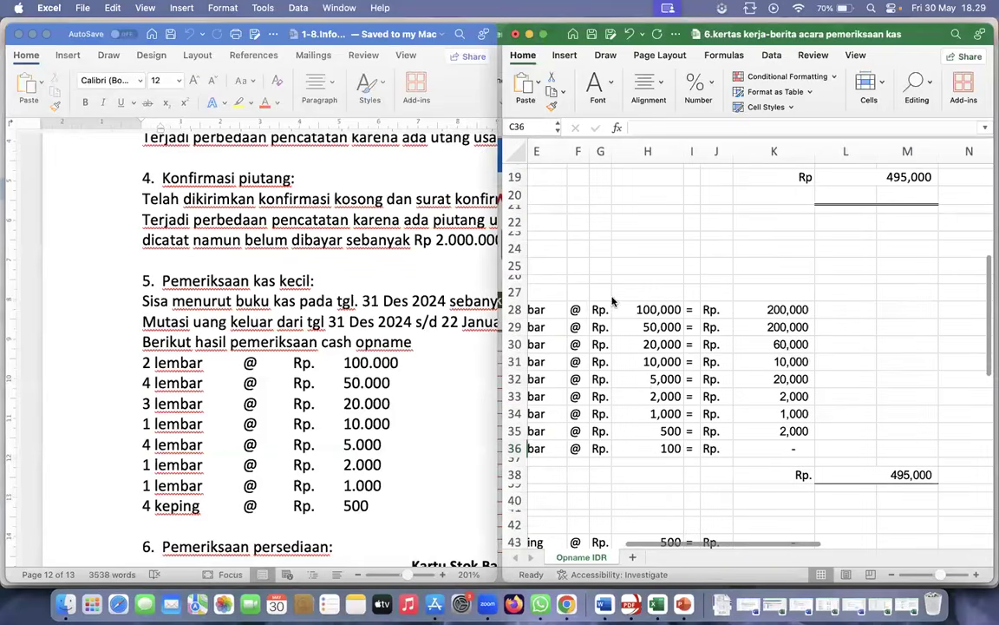
click(898, 476)
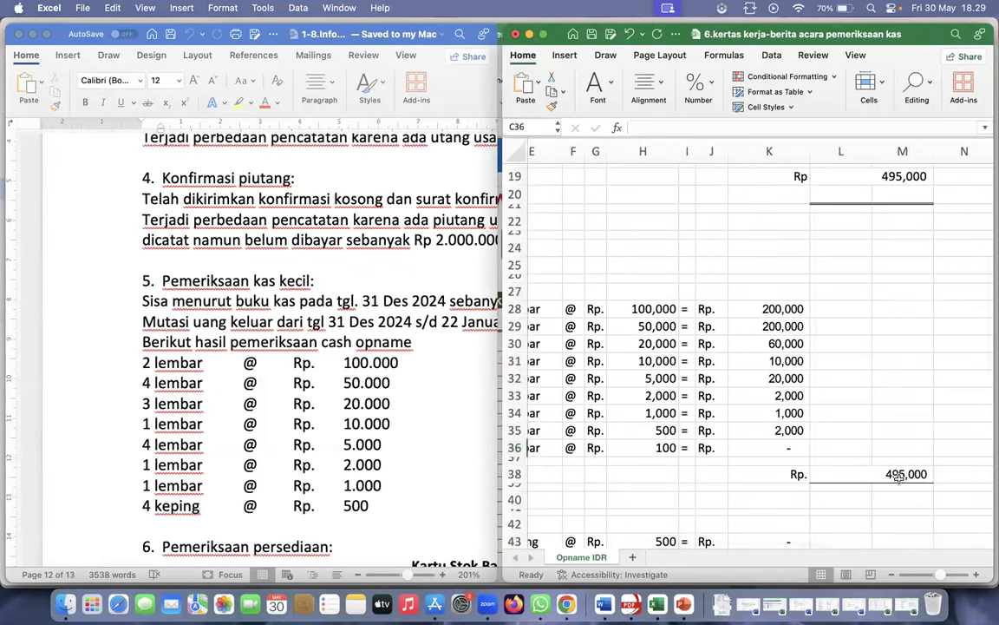
click(909, 176)
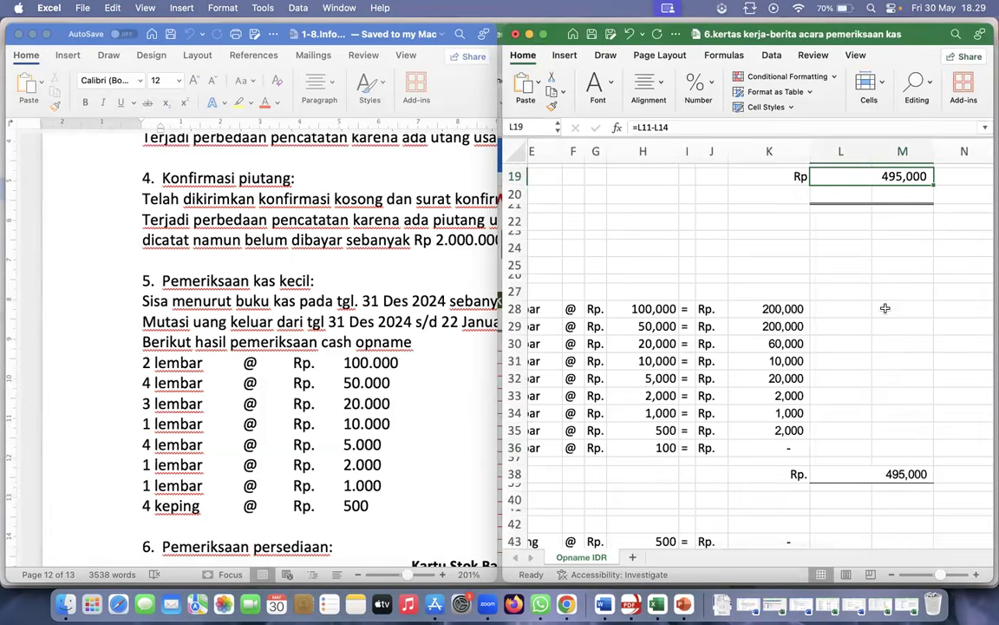
click(343, 275)
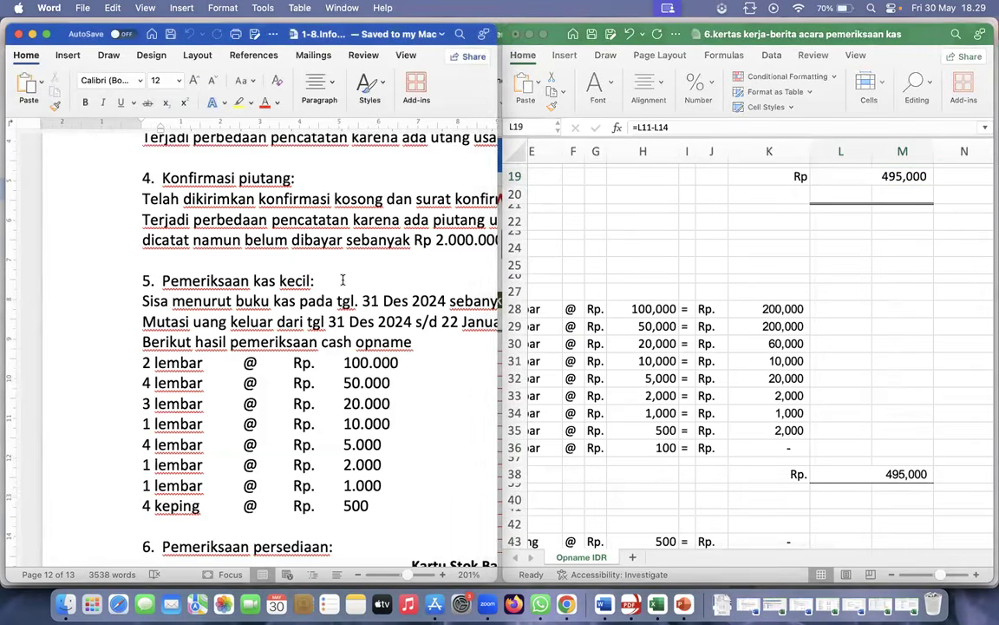
text(tidak ada perbedaan)
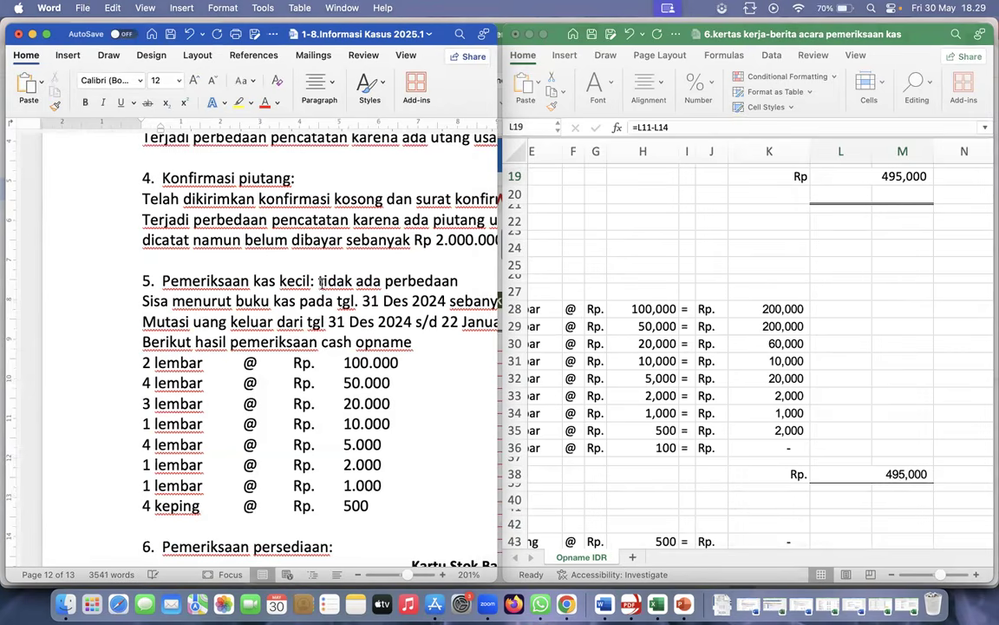
drag(470, 283, 319, 282)
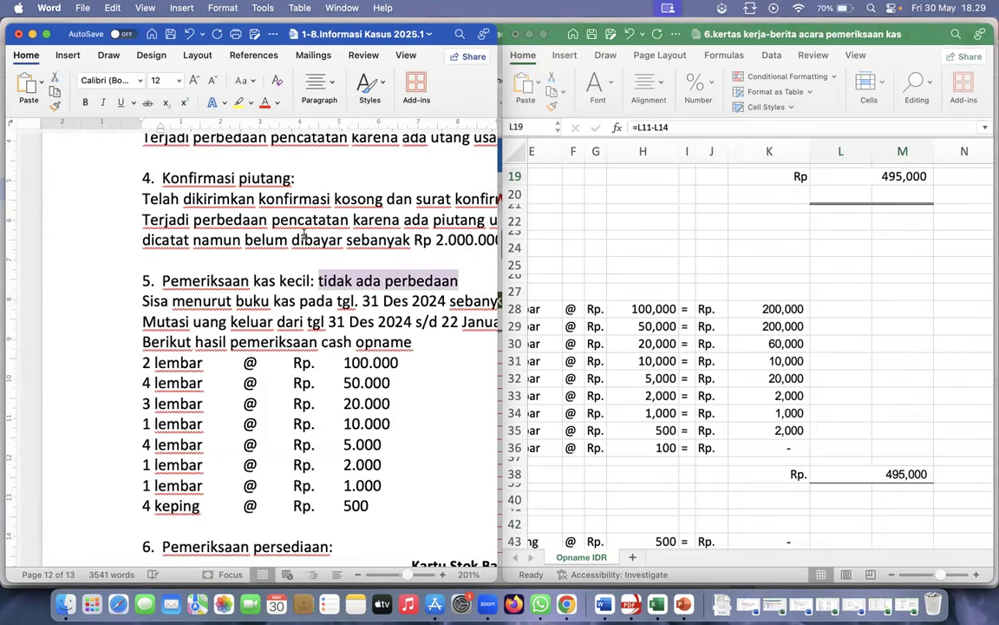
click(240, 103)
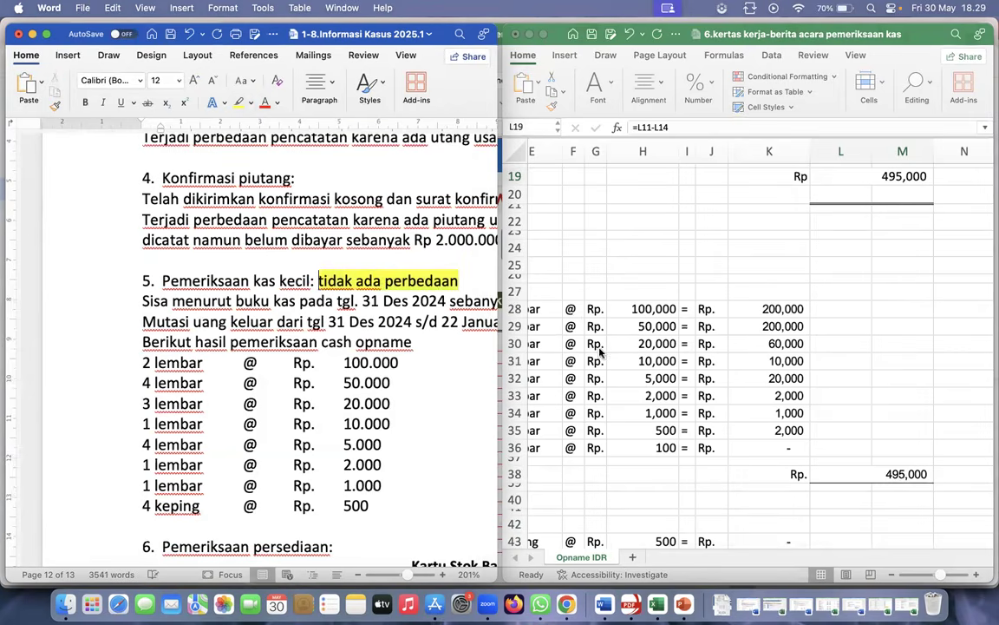
Return to the ATLAS Risk T6 template workbook and open the Cash and Cash Equivalents lead schedule, index II
click(754, 443)
scroll(754, 443, left, 3)
scroll(754, 443, down, 3)
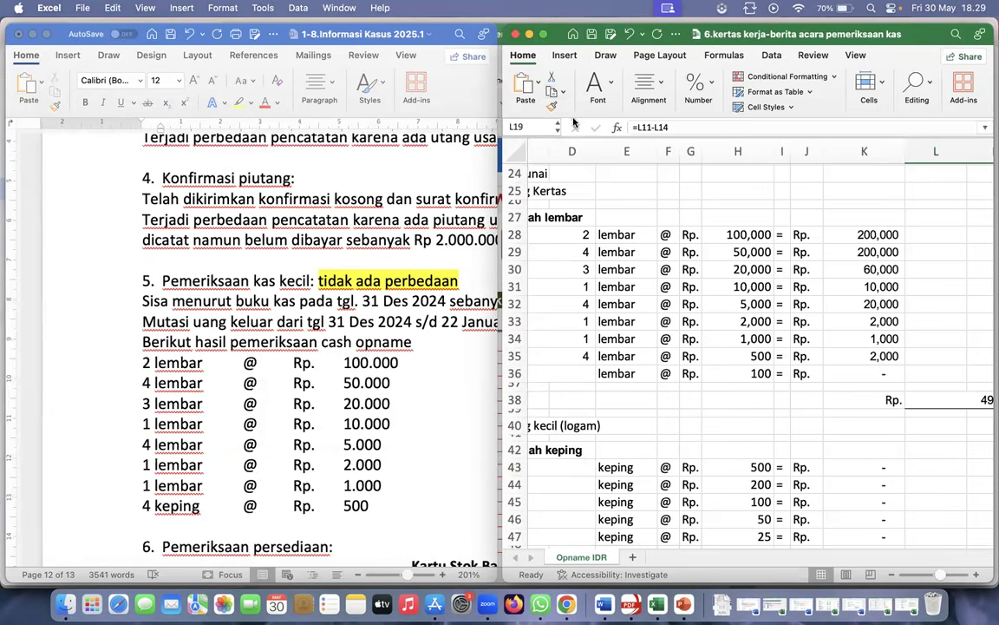
click(529, 35)
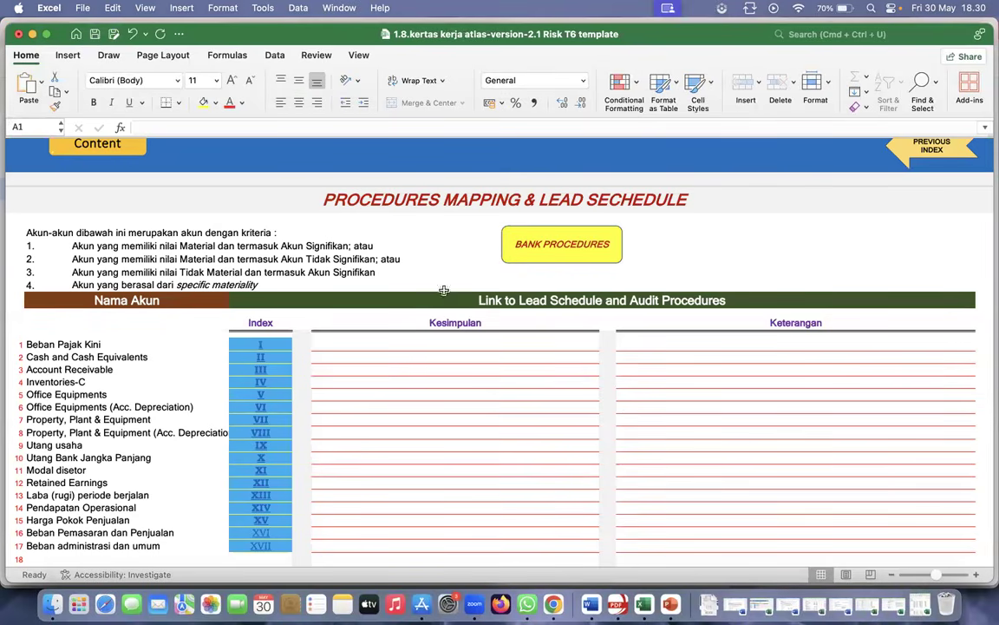
click(261, 359)
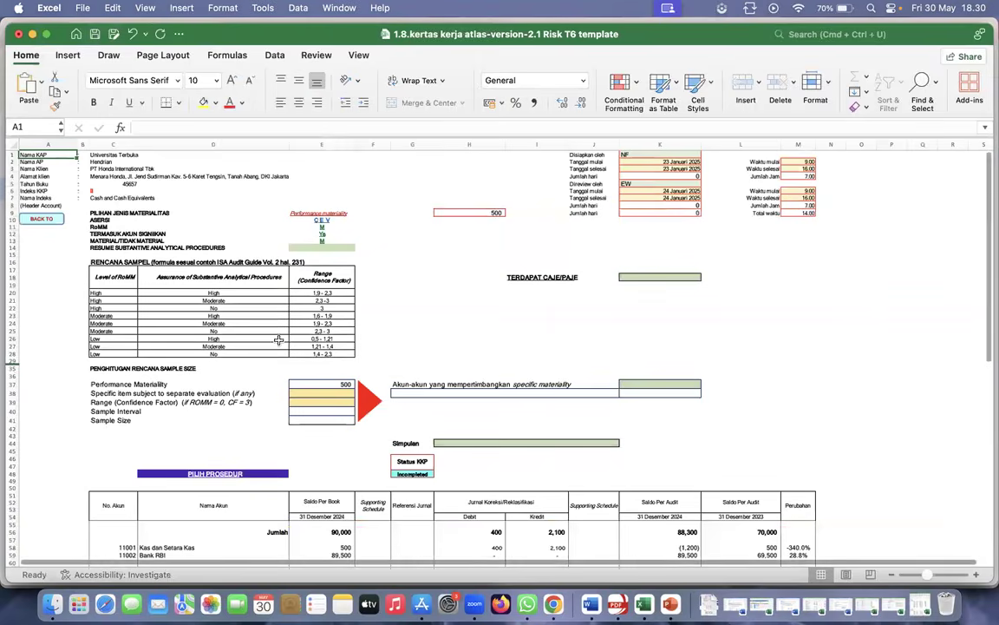
Set the resume of substantive analytical procedures for Cash and Cash Equivalents to Moderate
scroll(306, 332, up, 2)
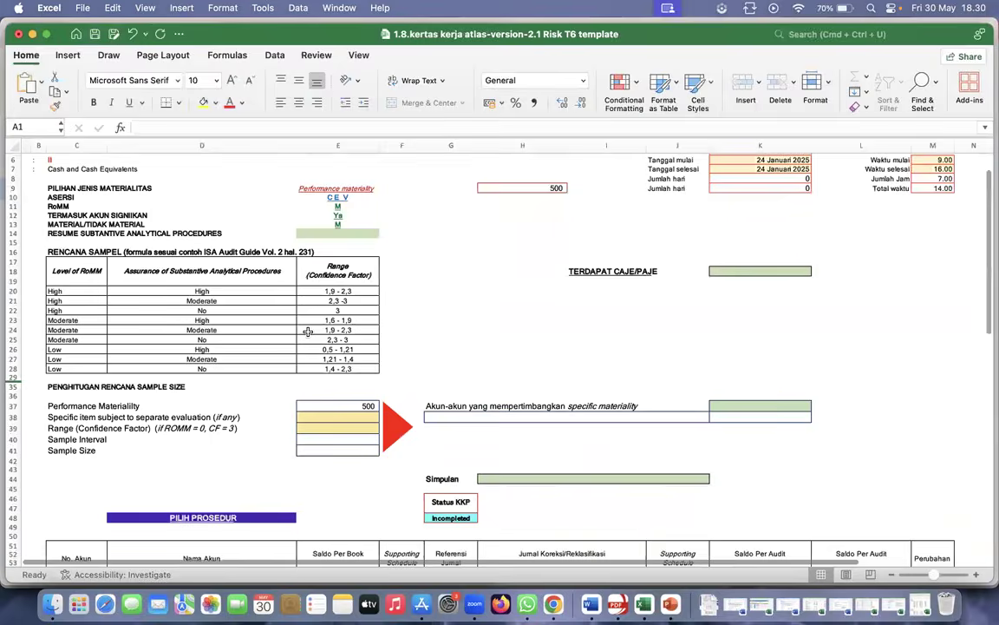
scroll(295, 391, up, 1)
scroll(295, 391, left, 2)
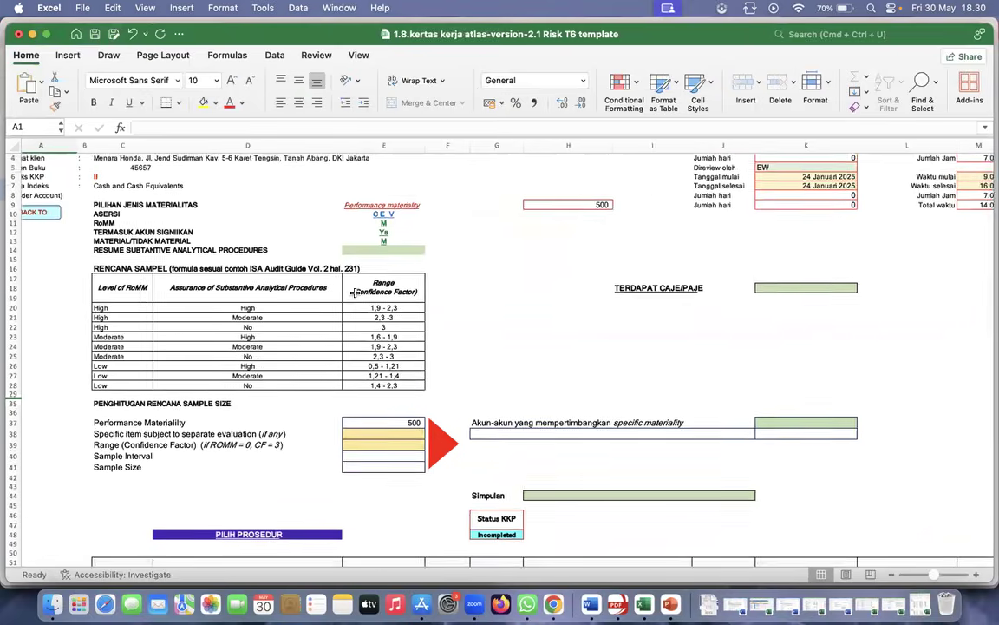
scroll(347, 287, left, 1)
scroll(355, 293, up, 1)
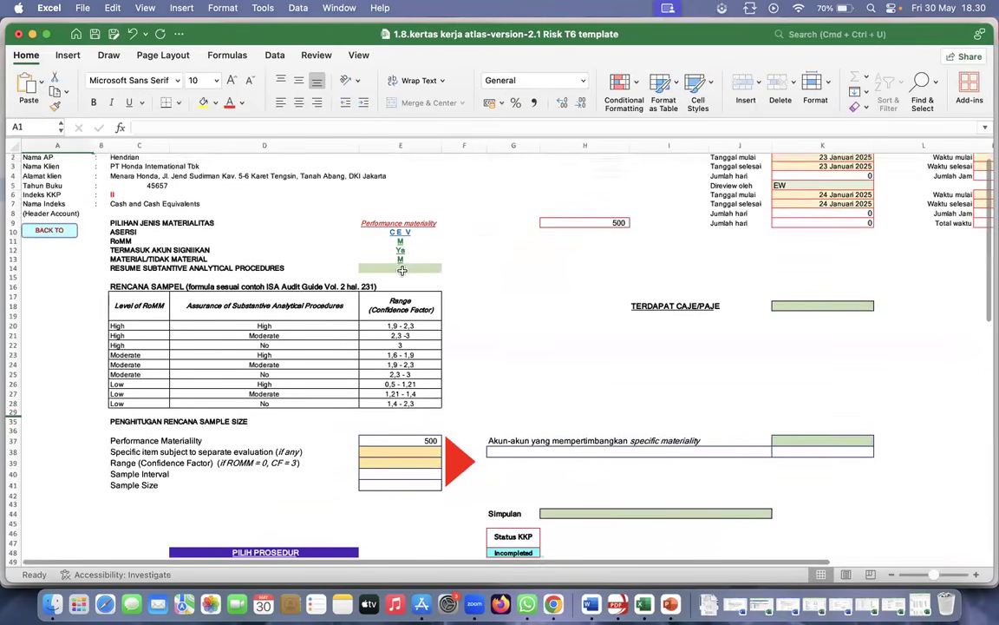
click(410, 267)
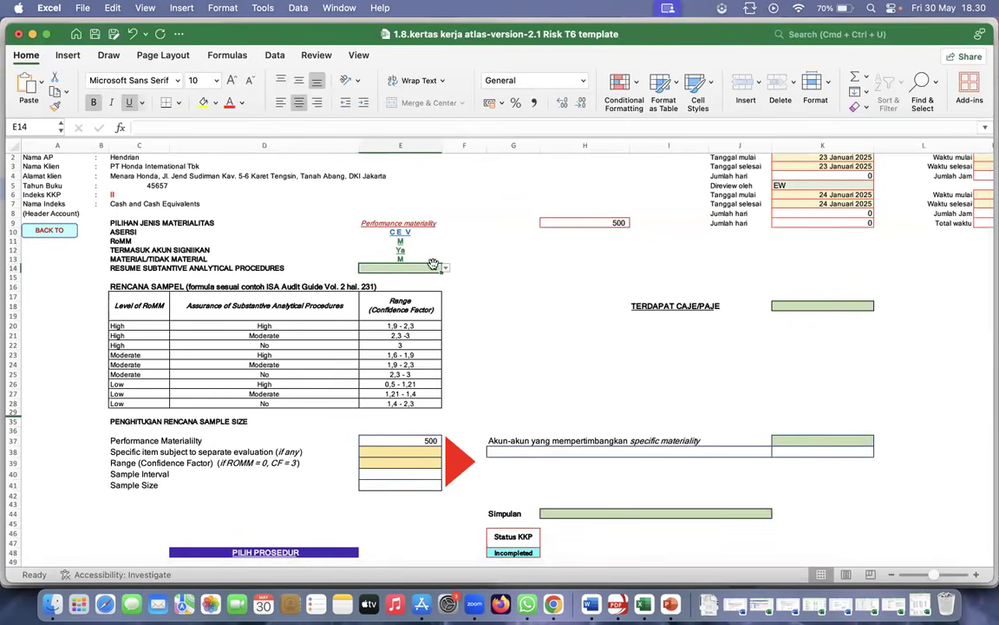
click(445, 268)
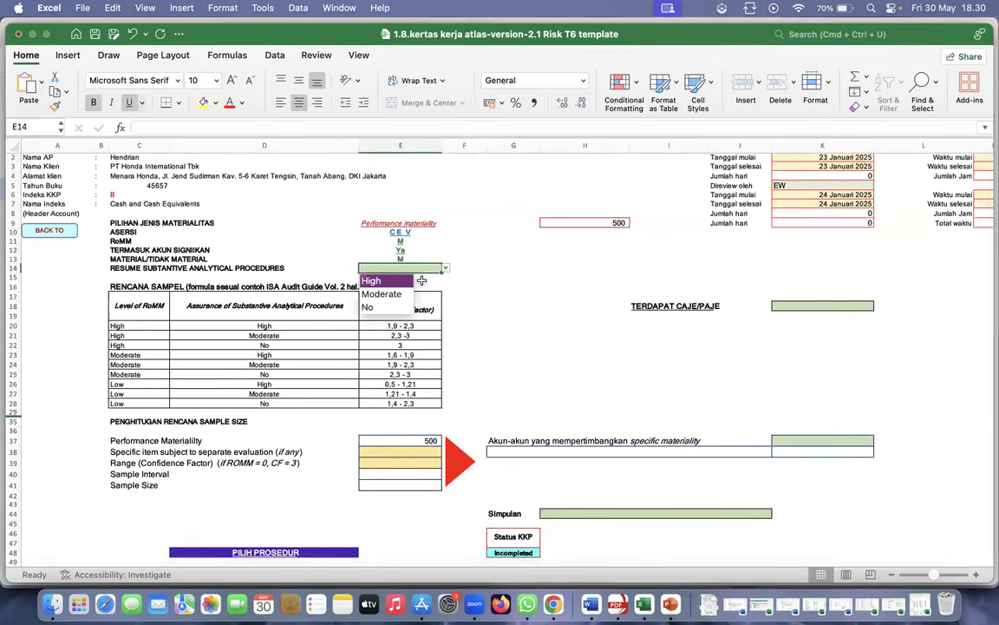
click(382, 294)
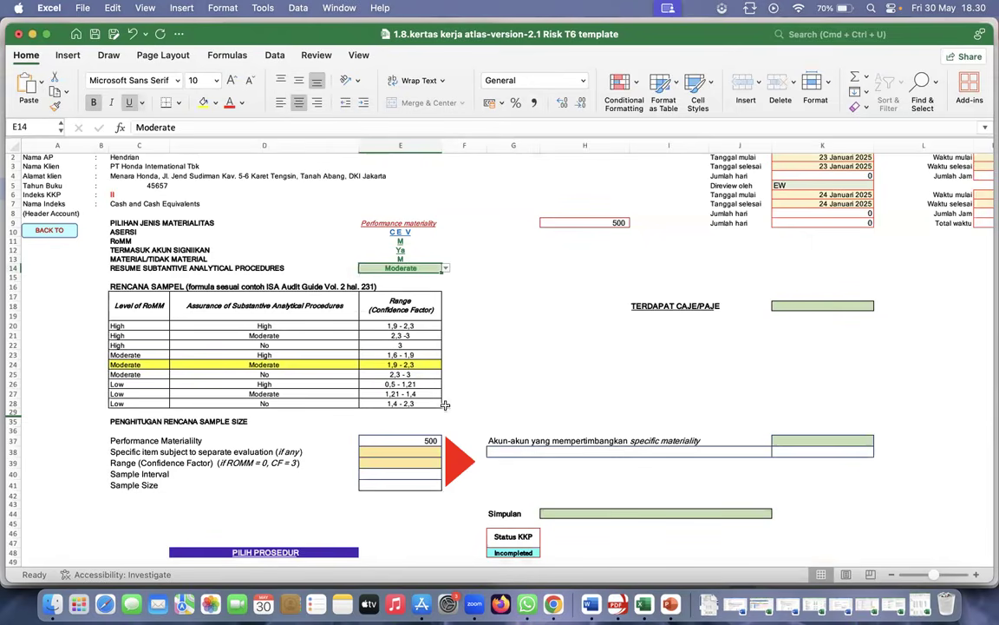
Enter 1.9 as the range (confidence factor) in the sample size calculation
click(430, 463)
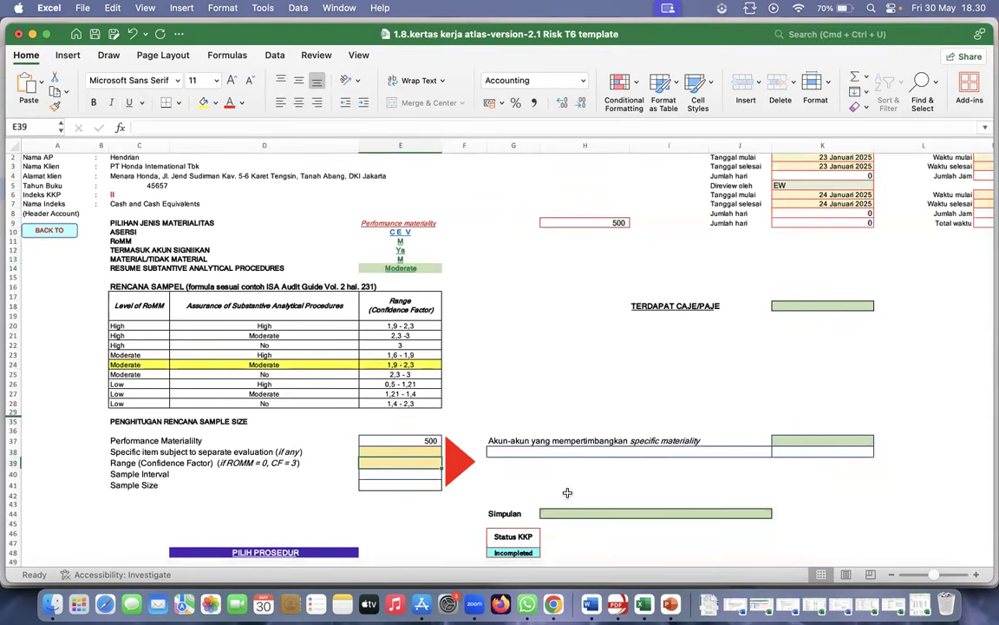
text(1.9)
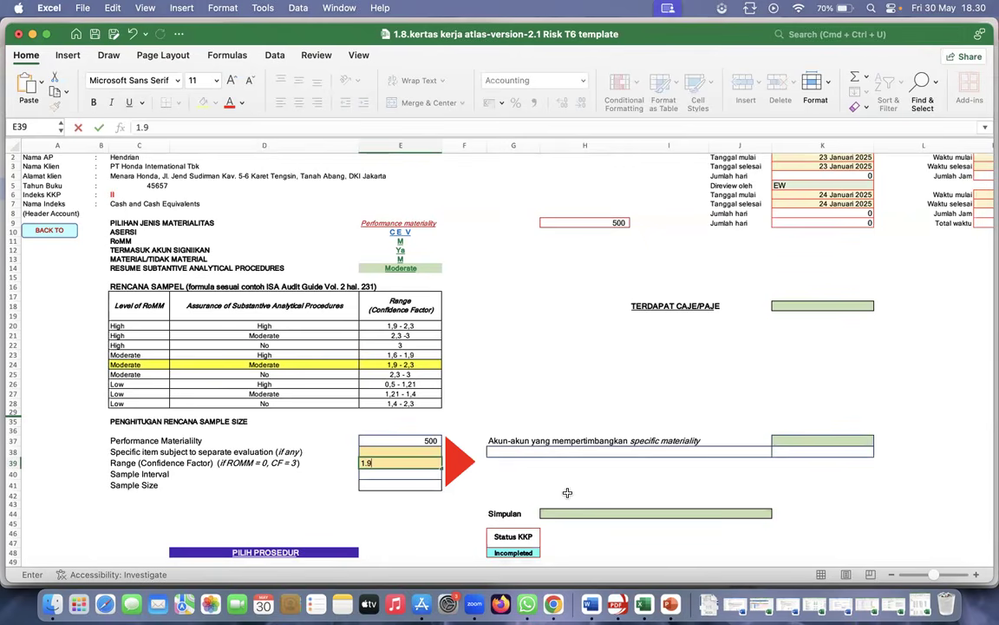
key(Return)
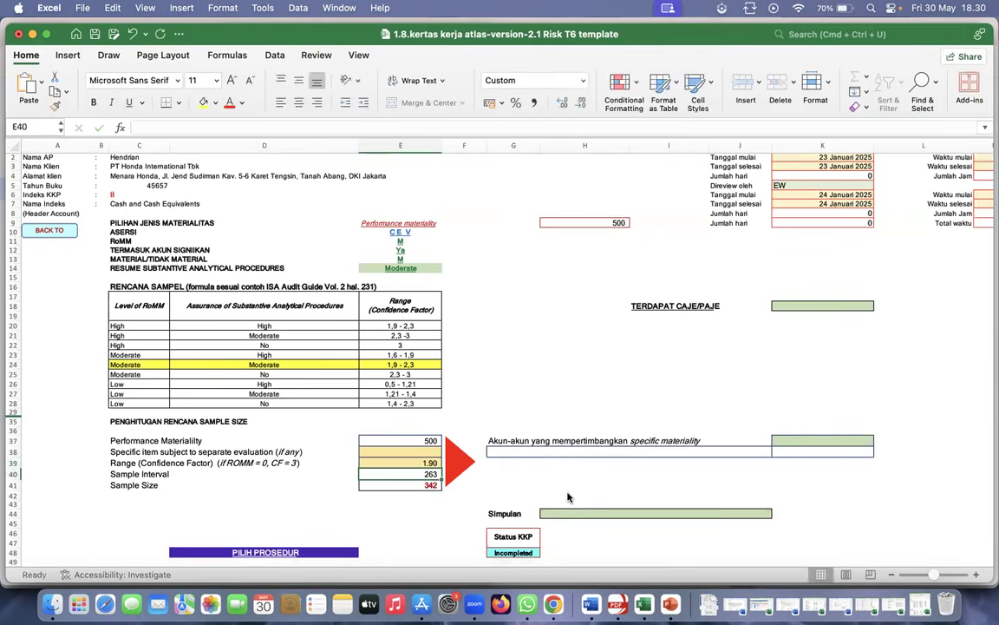
Set the Simpulan of the cash lead schedule to "Akun tersebut telah disajikan secara wajar"
scroll(547, 488, right, 5)
scroll(548, 488, down, 1)
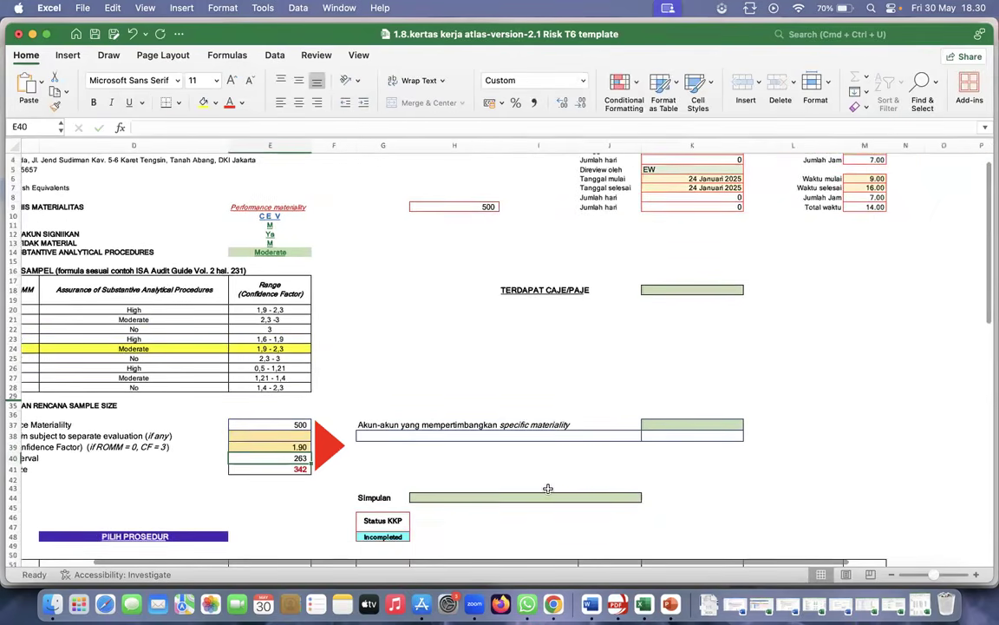
click(690, 427)
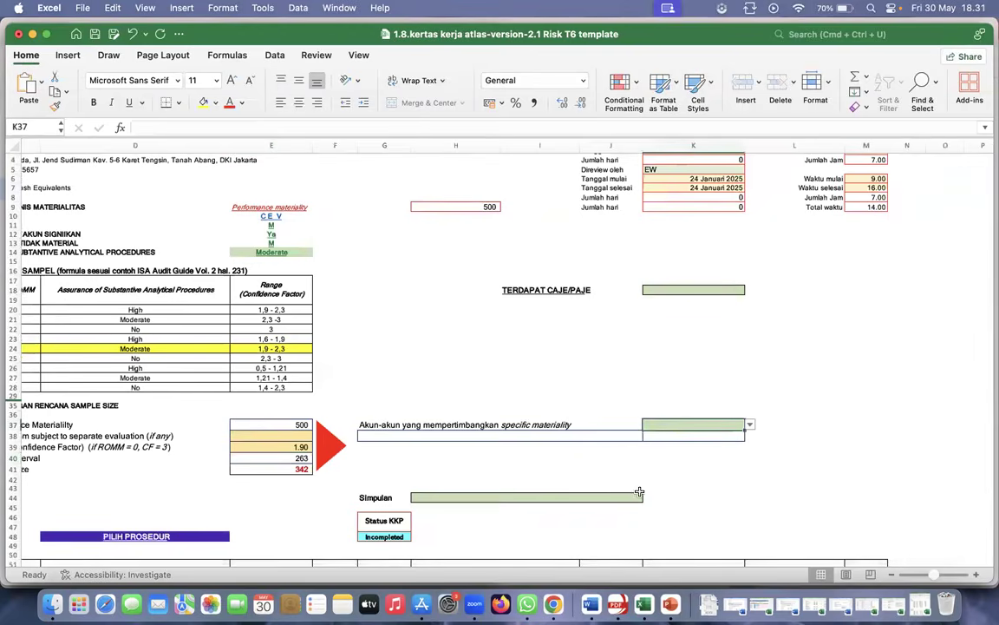
scroll(602, 499, down, 2)
scroll(602, 499, left, 2)
scroll(605, 511, down, 2)
scroll(604, 511, left, 2)
click(677, 384)
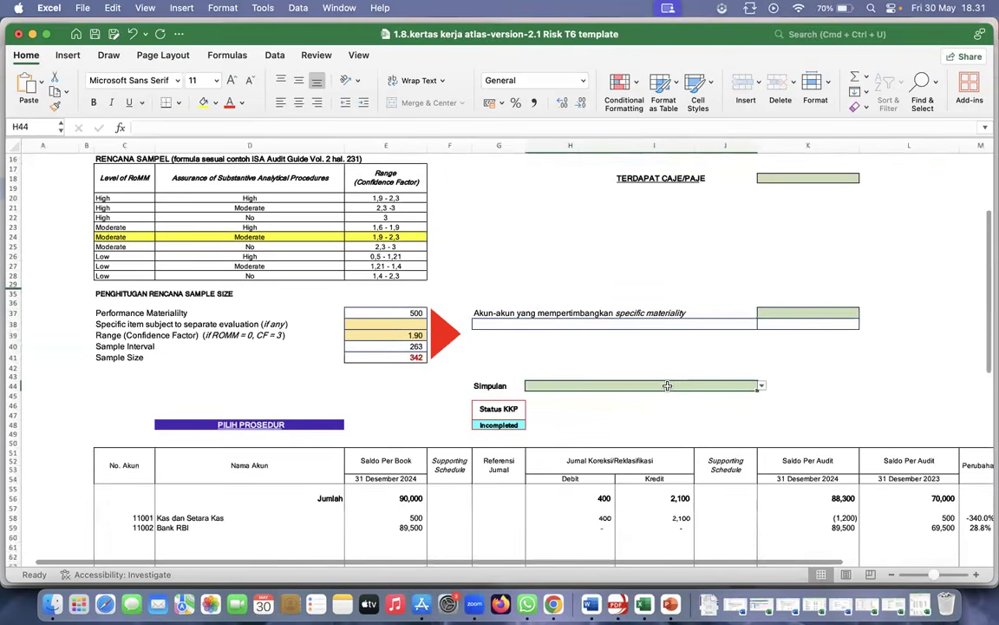
click(762, 386)
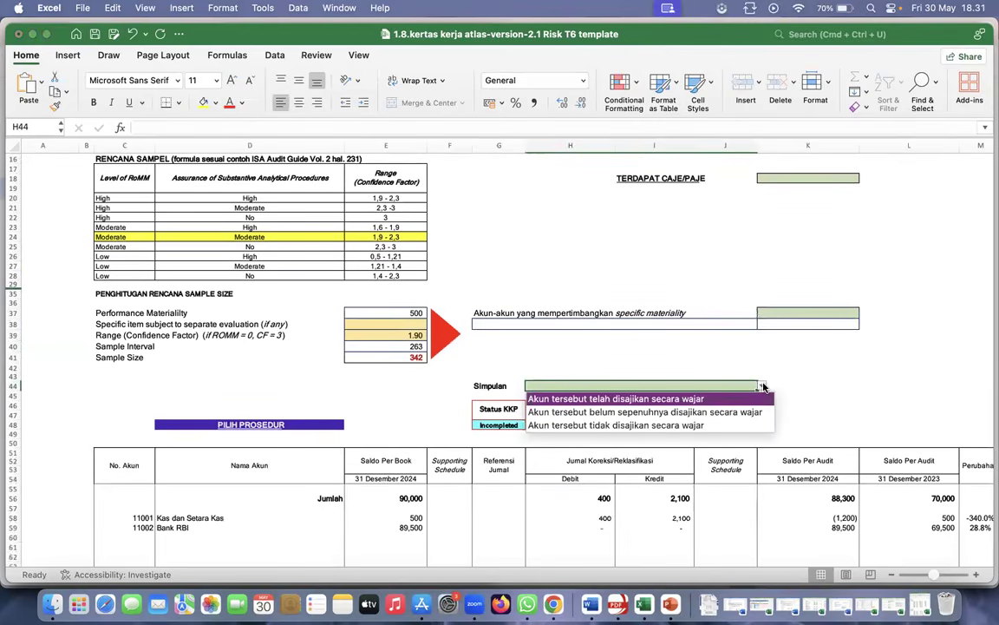
click(694, 399)
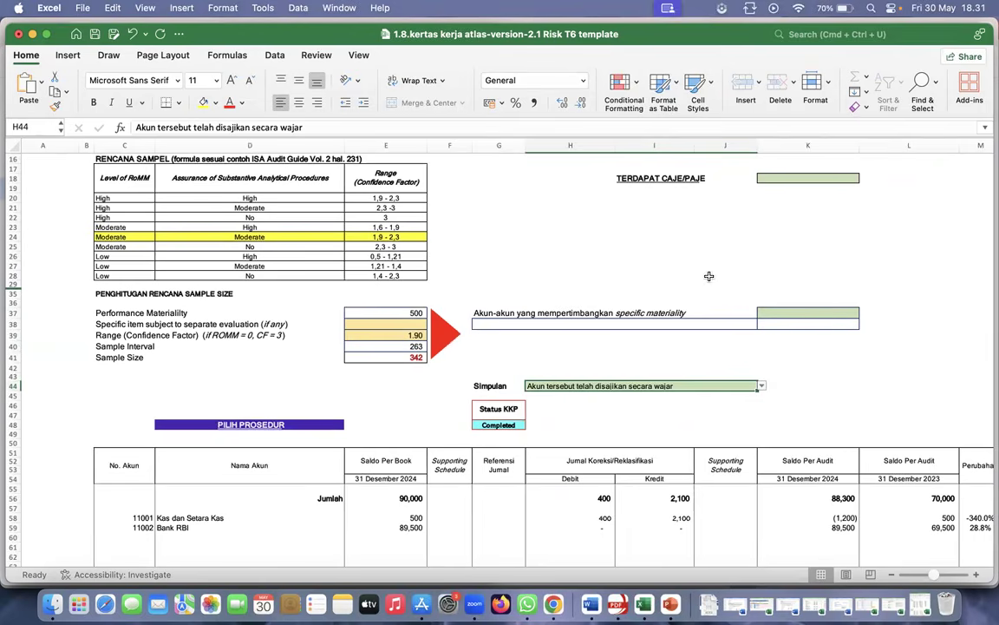
Review the completed cash lead schedule and open its linked audit procedure selection sheet
scroll(799, 244, up, 2)
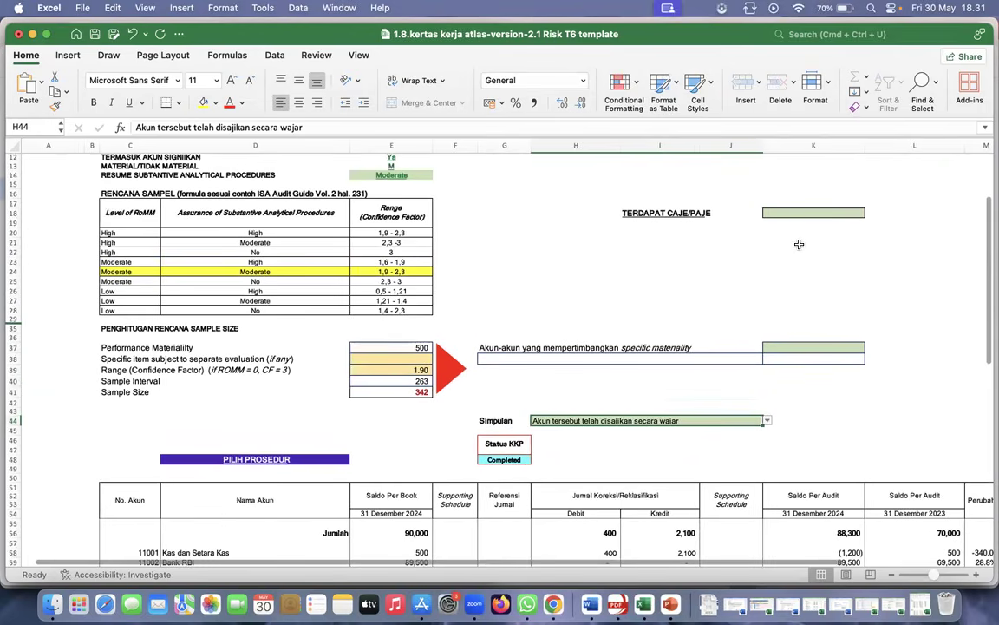
scroll(799, 244, up, 3)
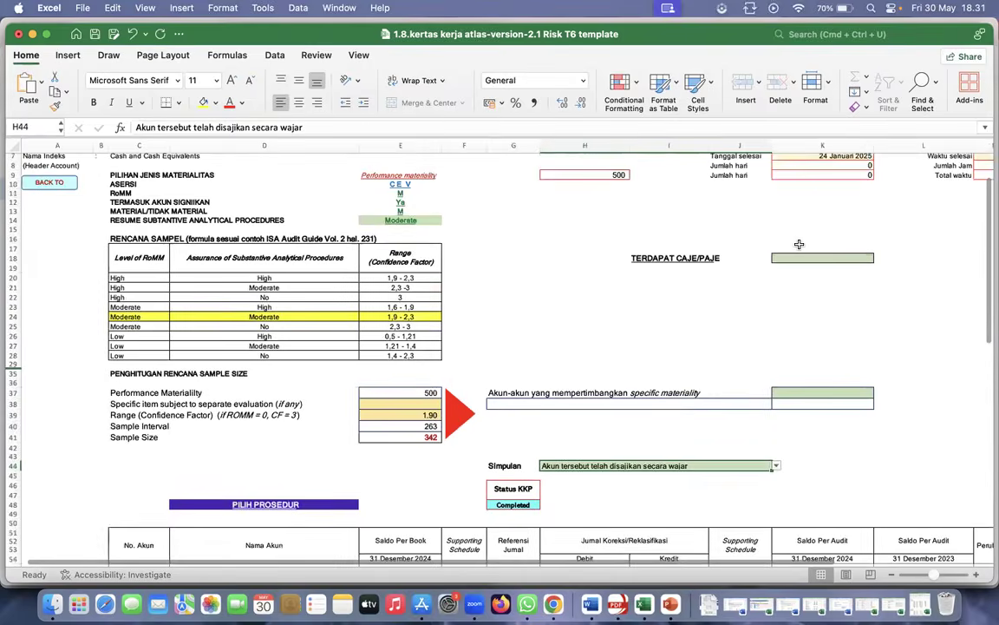
scroll(799, 244, down, 4)
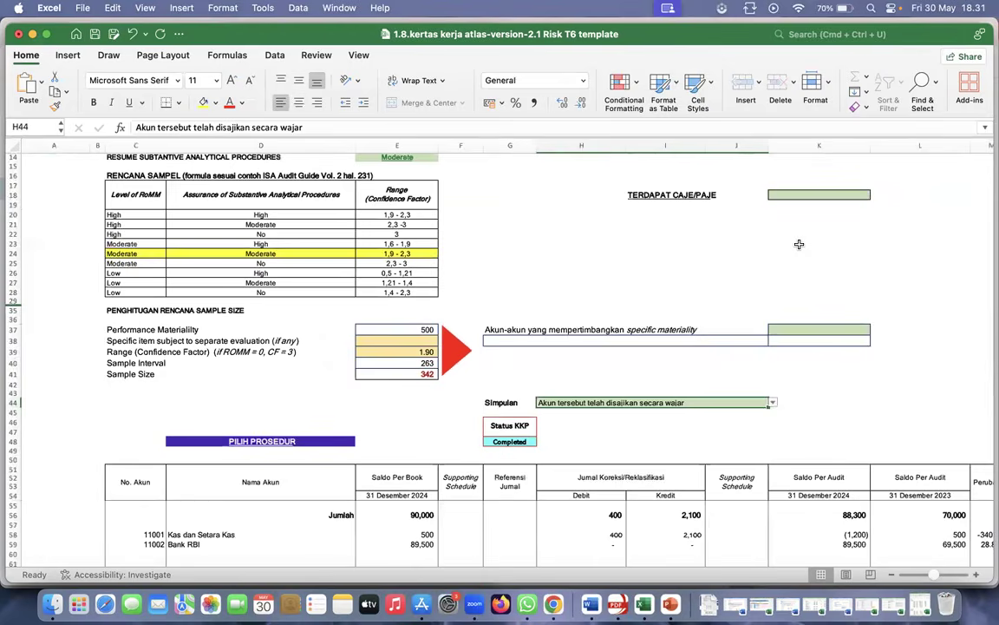
scroll(799, 244, up, 1)
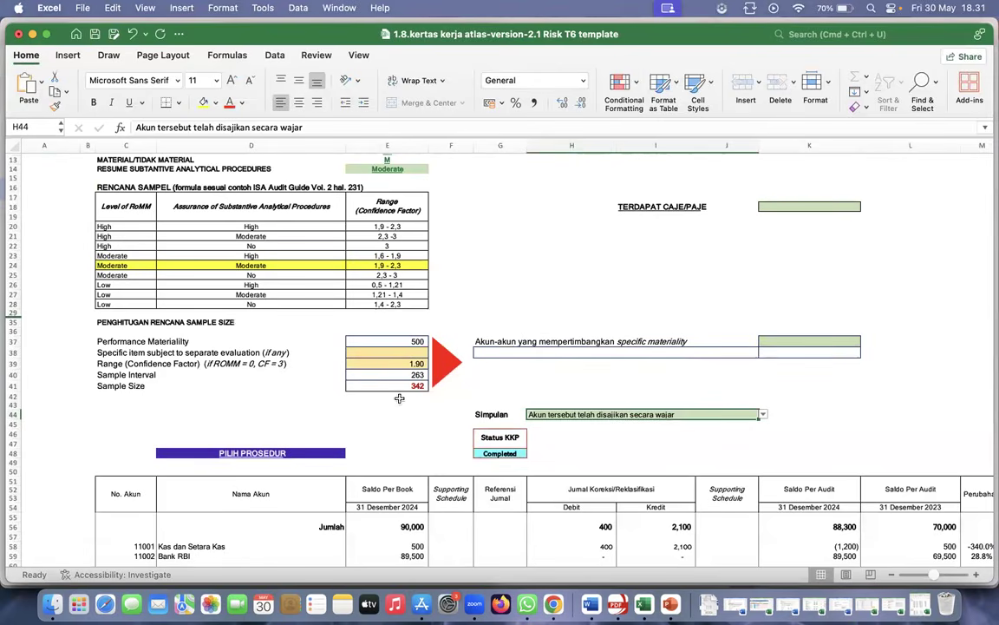
click(247, 453)
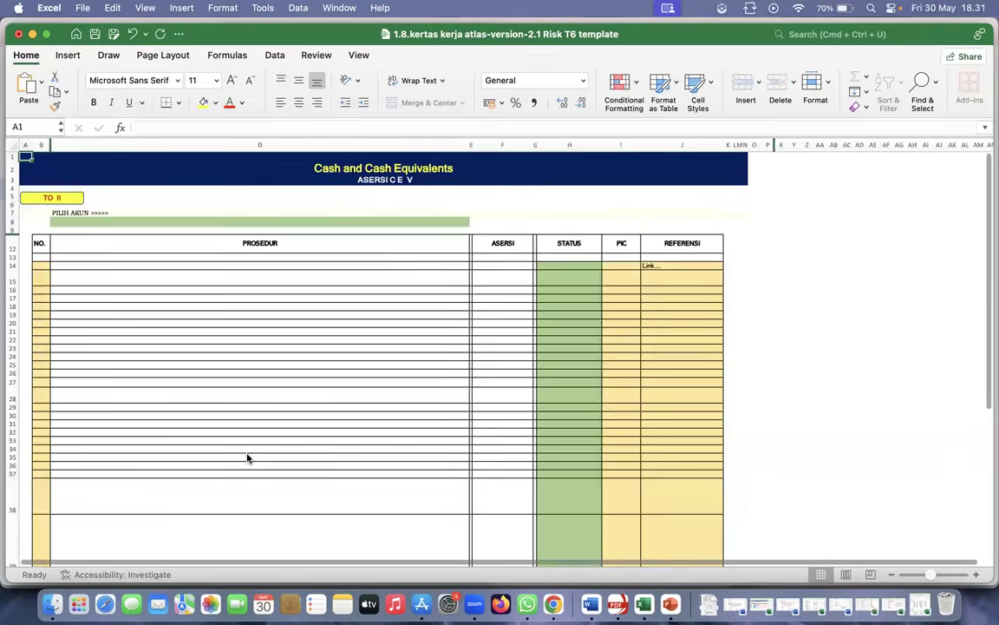
scroll(324, 373, up, 3)
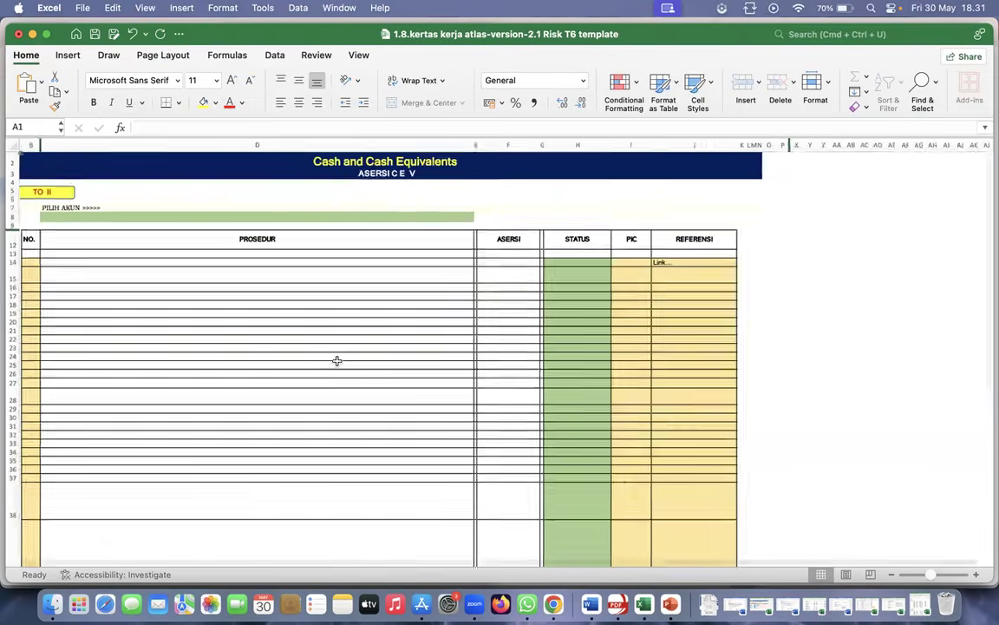
scroll(336, 360, down, 3)
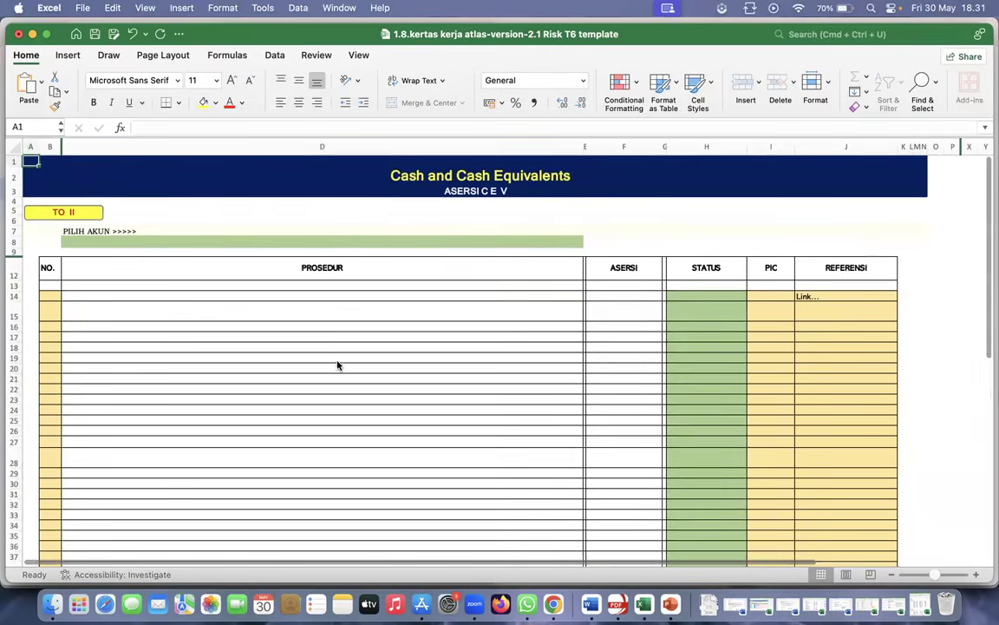
Choose KAS DAN SETARA KAS as the account on the Cash and Cash Equivalents procedure sheet
click(401, 242)
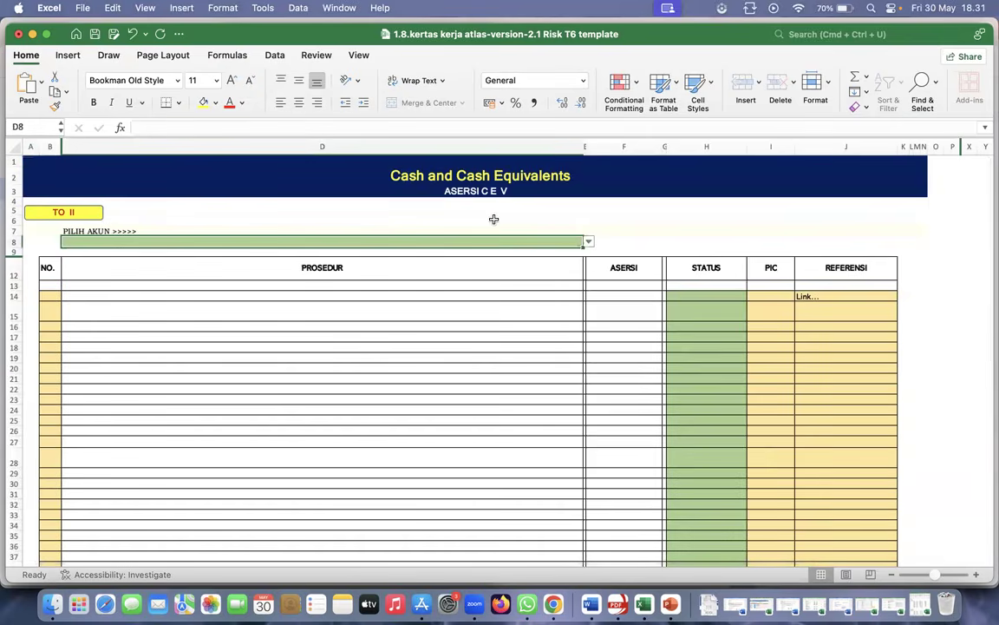
click(588, 242)
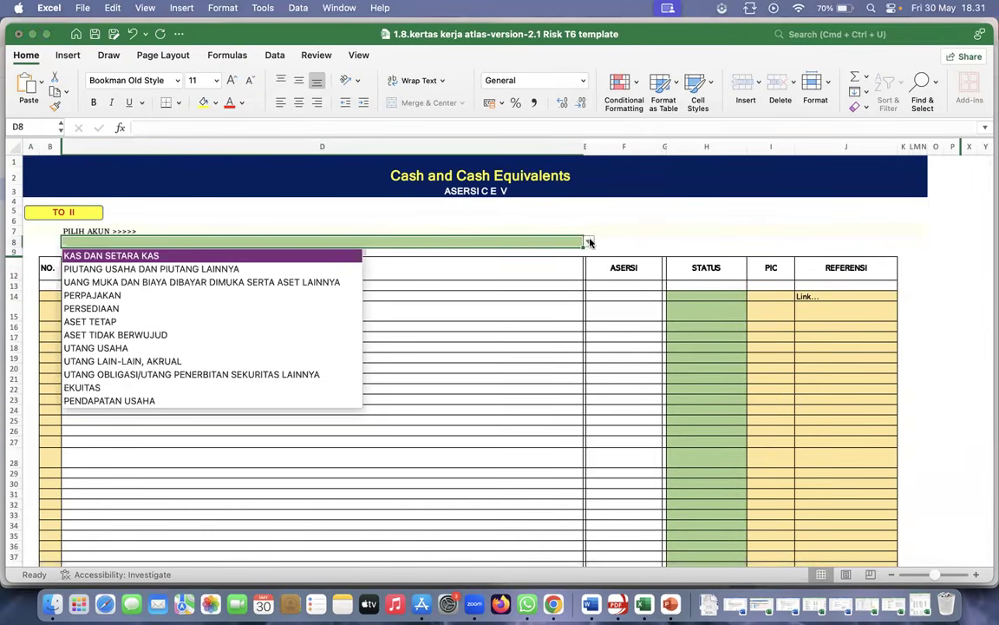
click(174, 257)
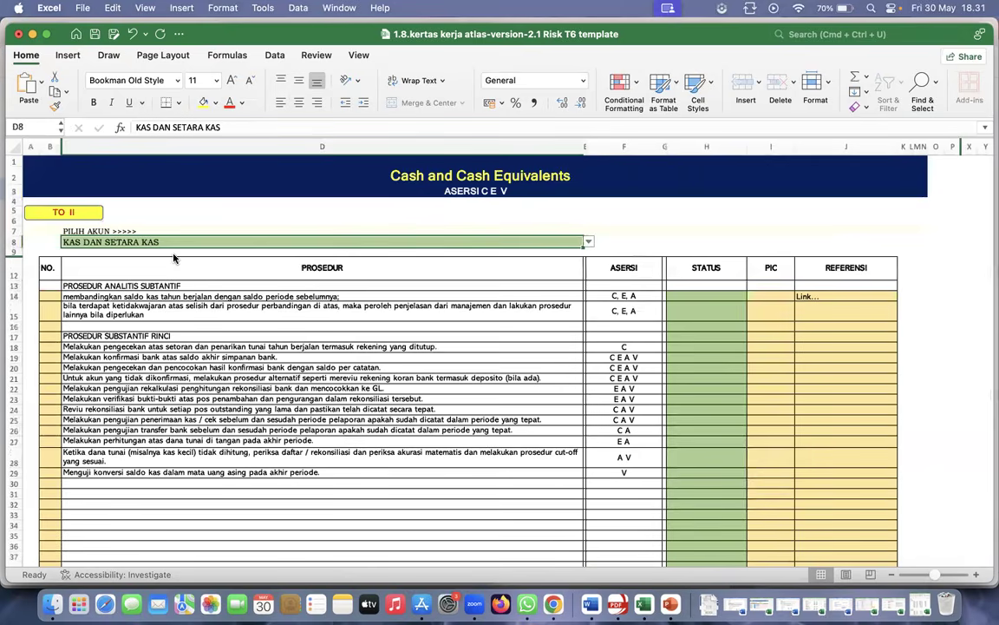
Set the status of both procedures under PROSEDUR ANALITIS SUBTANTIF to DILAKUKAN
click(53, 297)
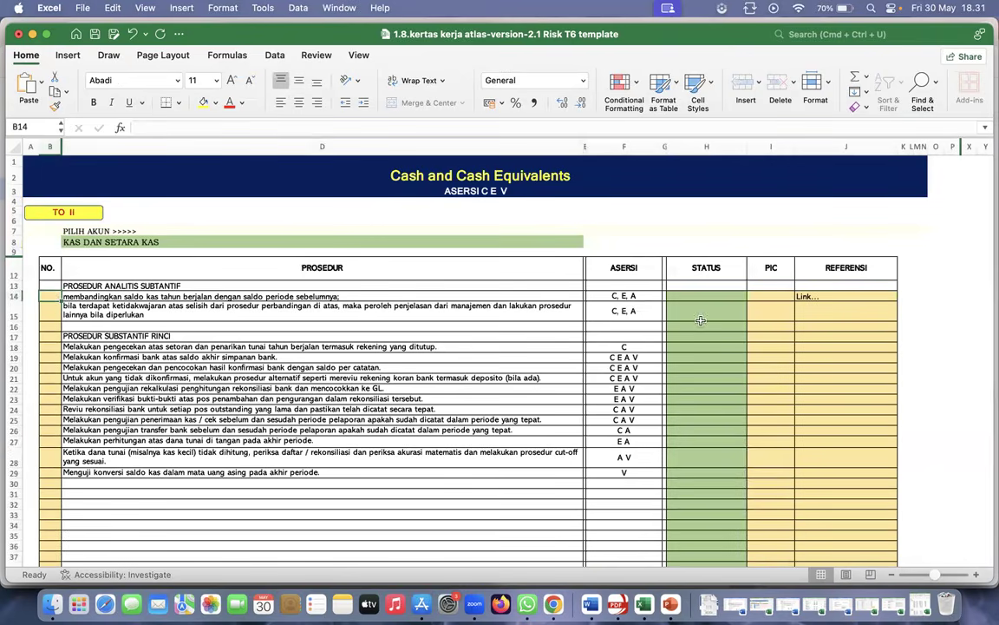
click(718, 297)
key(alt+Down)
key(Return)
key(alt+Down)
key(Return)
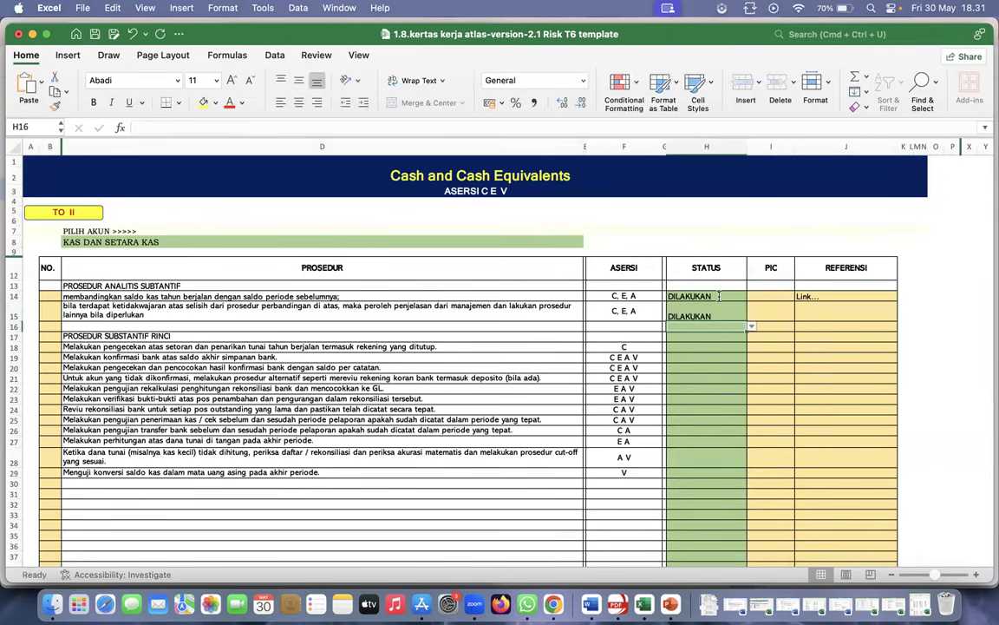
Set the status of every procedure under PROSEDUR SUBSTANTIF RINCI, rows 18 to 29, to DILAKUKAN
key(Down)
key(Down)
text(d)
key(Return)
text(d)
key(Return)
text(d d d d d d d)
key(Return)
text(d)
key(Return)
text(d)
key(Return)
text(d)
key(Return)
Enter NM as the PIC in I14, fill it down to row 29, and clear it from blank row 16
click(786, 294)
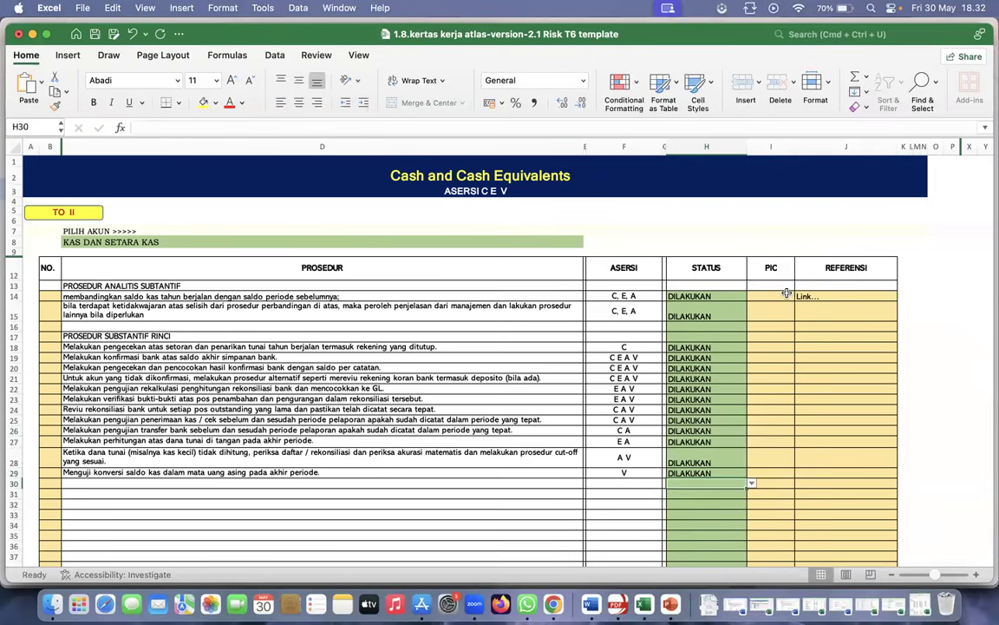
text(NM)
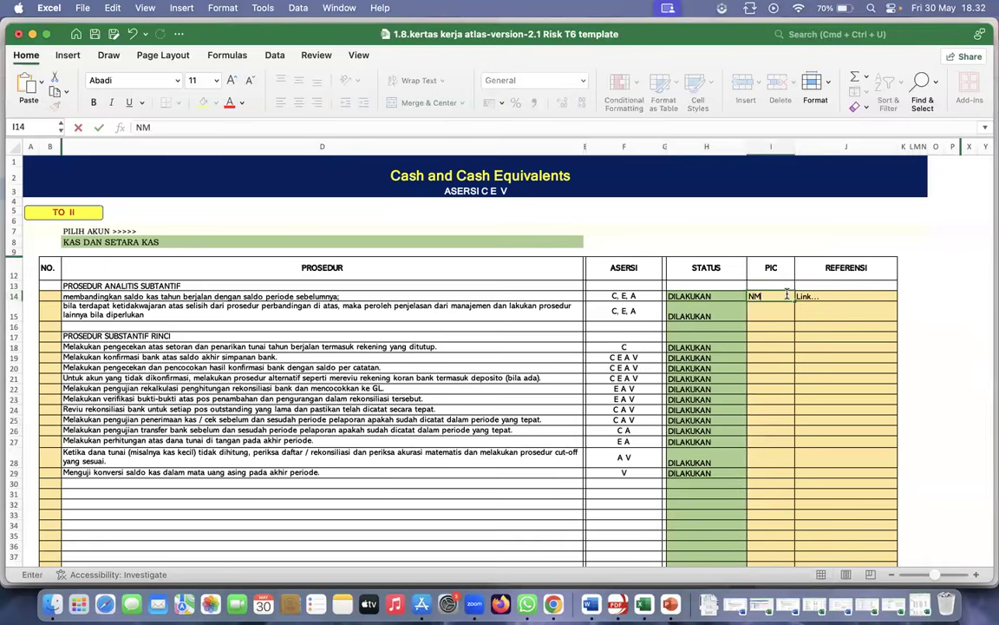
key(Return)
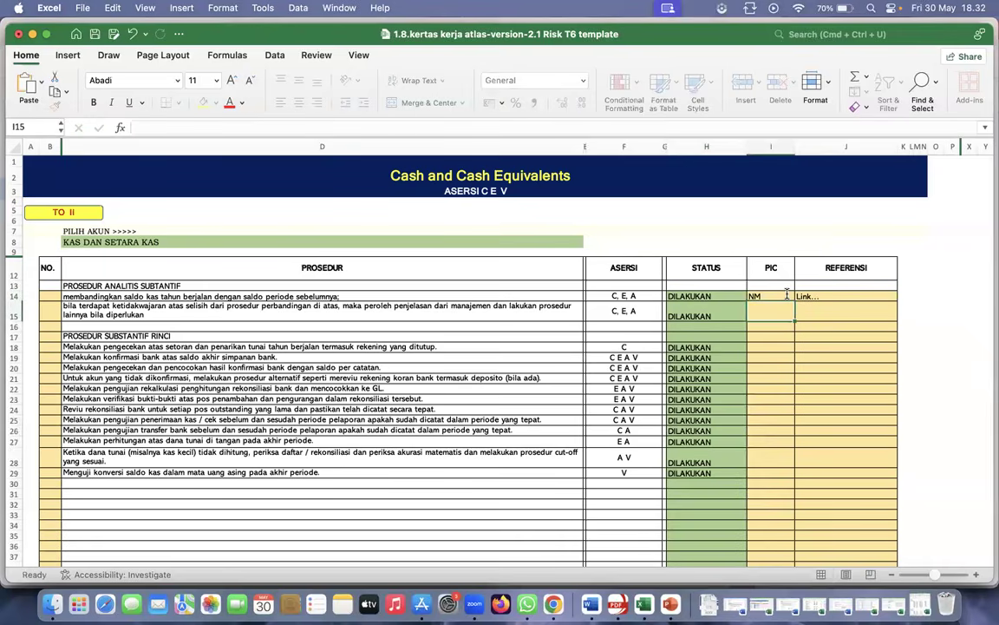
click(770, 296)
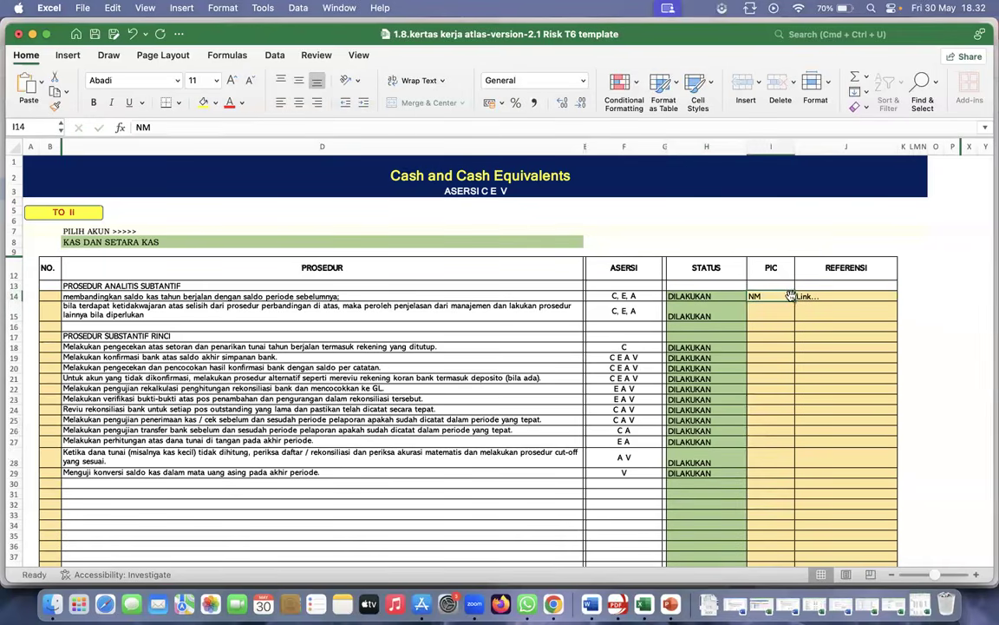
drag(793, 301, 790, 477)
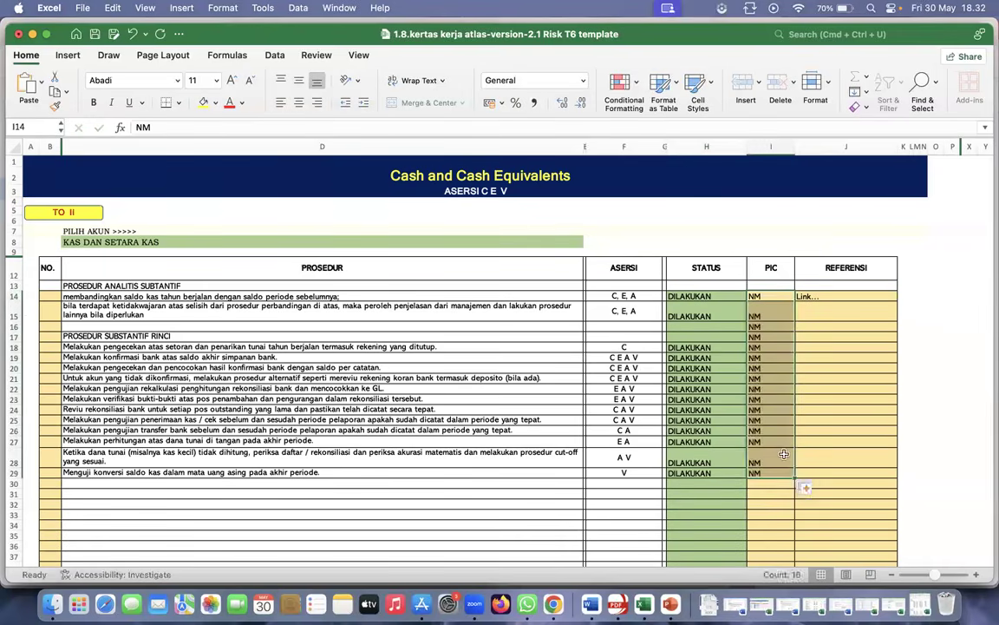
click(781, 326)
key(Delete)
Return from the procedure sheet to the cash lead schedule and review its sample plan, sample size and conclusion
click(838, 298)
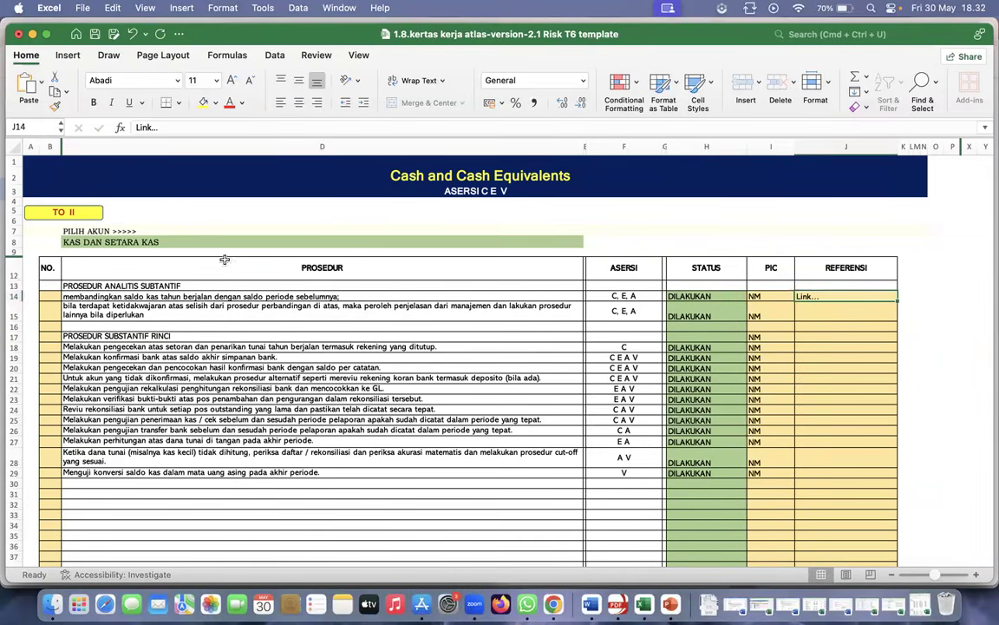
click(64, 215)
scroll(466, 483, down, 2)
scroll(465, 482, right, 2)
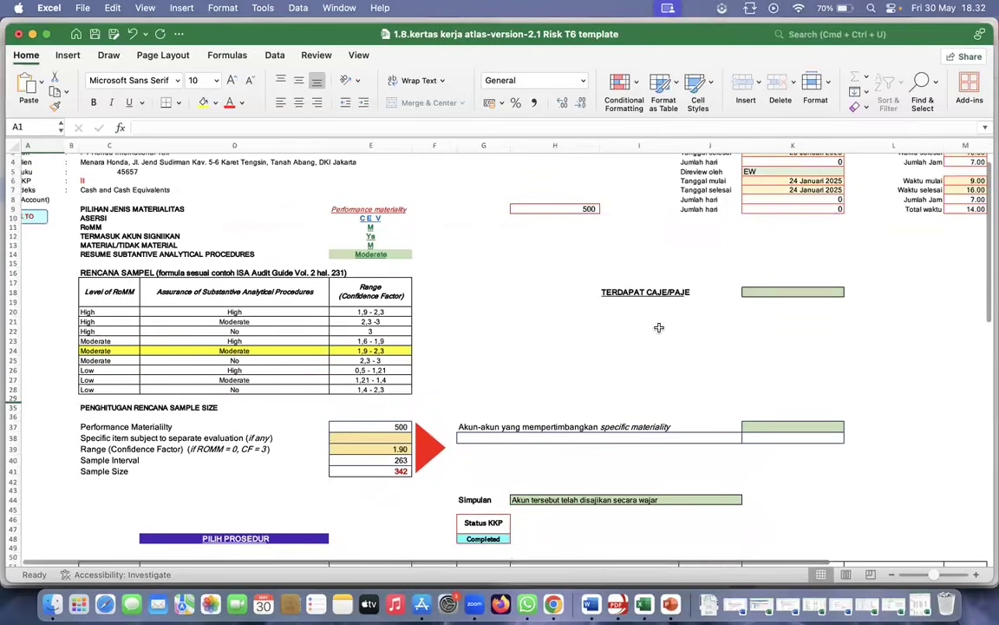
scroll(661, 331, up, 2)
scroll(661, 331, left, 1)
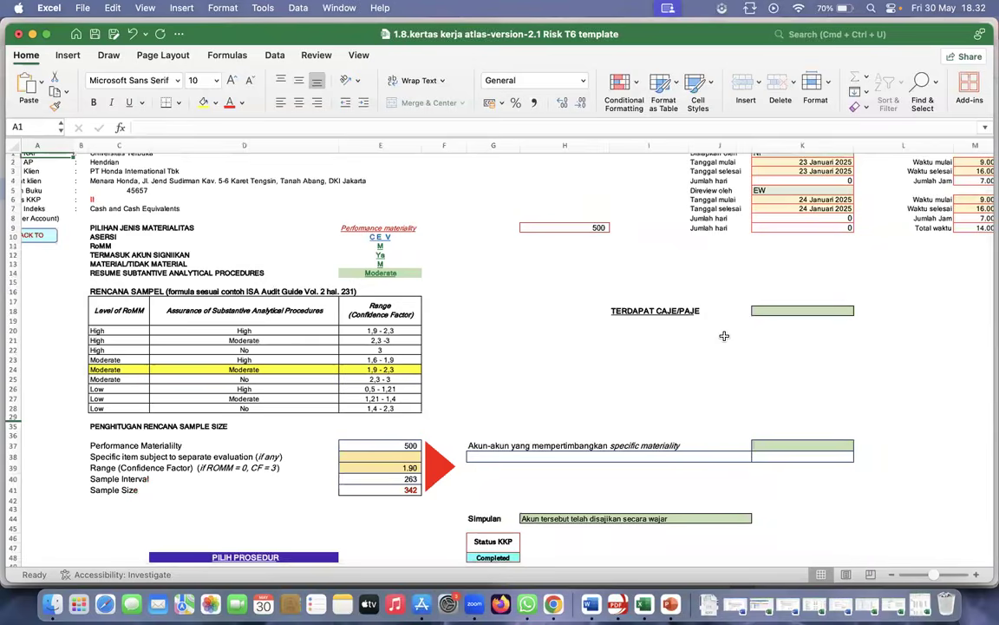
scroll(724, 335, up, 1)
scroll(725, 335, left, 1)
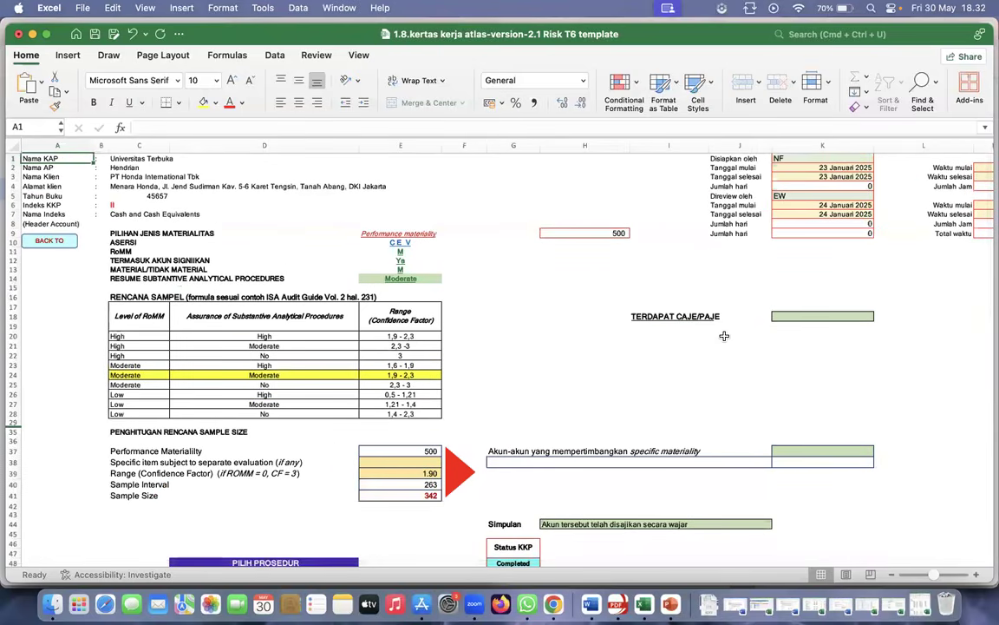
Switch to the 1-8.Informasi Kasus 2025.1 document in Word and enlarge its window to fill the screen
click(590, 603)
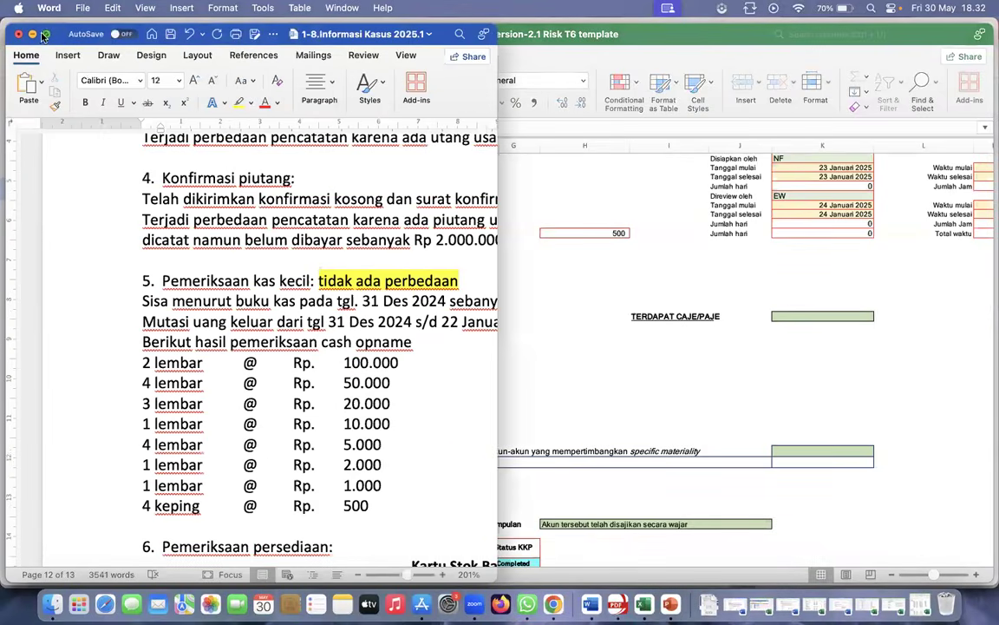
mouse_move(44, 36)
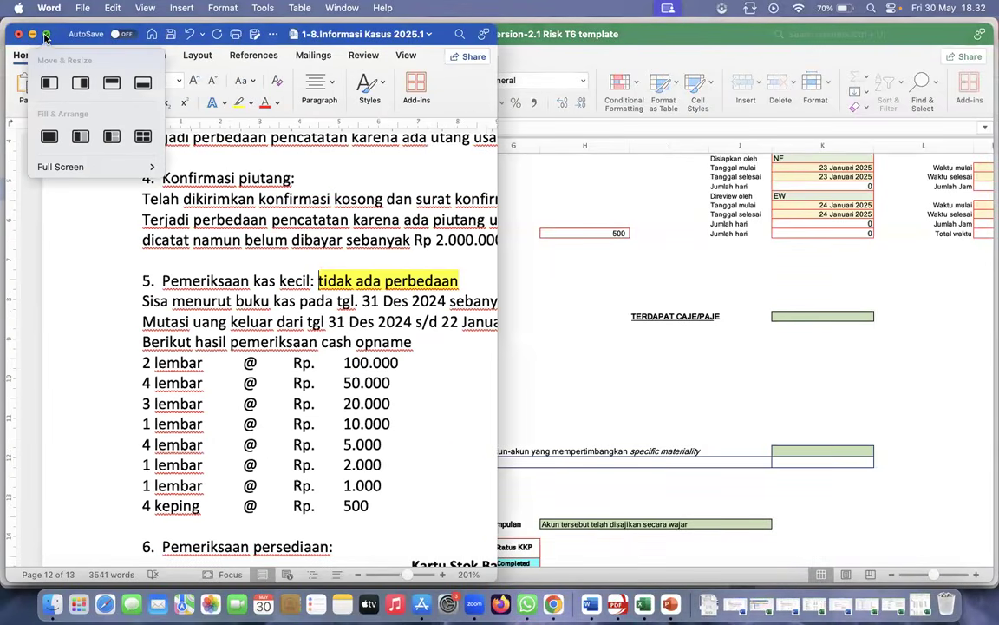
click(45, 129)
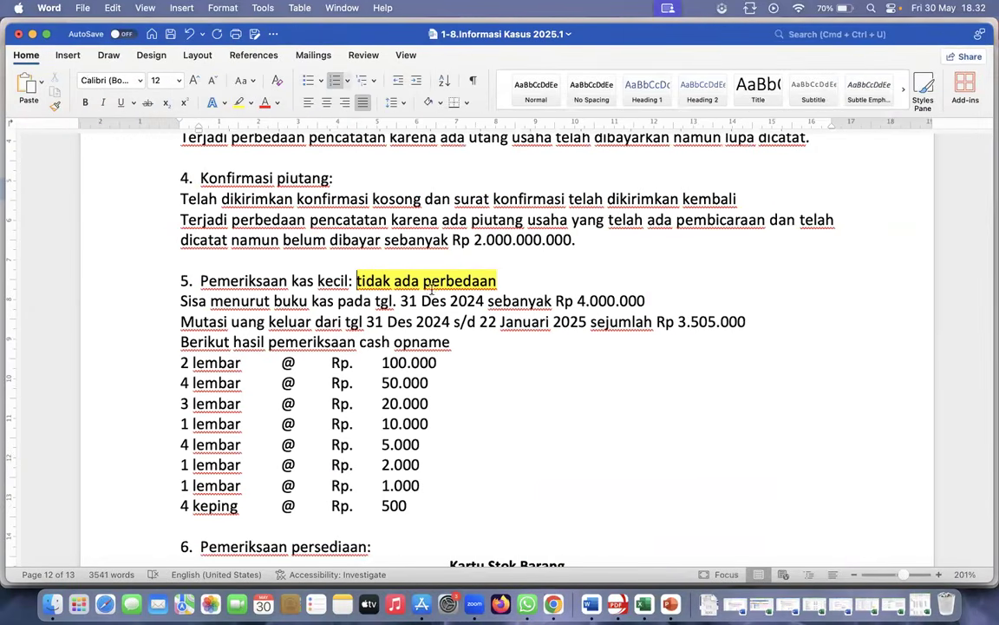
Highlight the "Konfimasi bank:" heading in yellow in the substantive test results of the case information
scroll(423, 328, up, 5)
scroll(422, 328, up, 1)
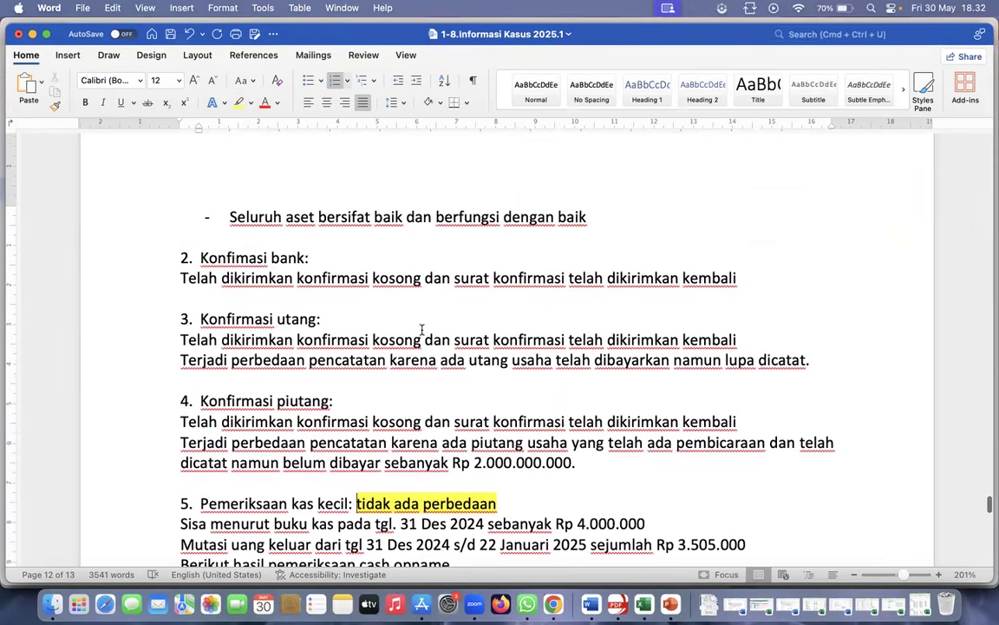
scroll(421, 329, up, 6)
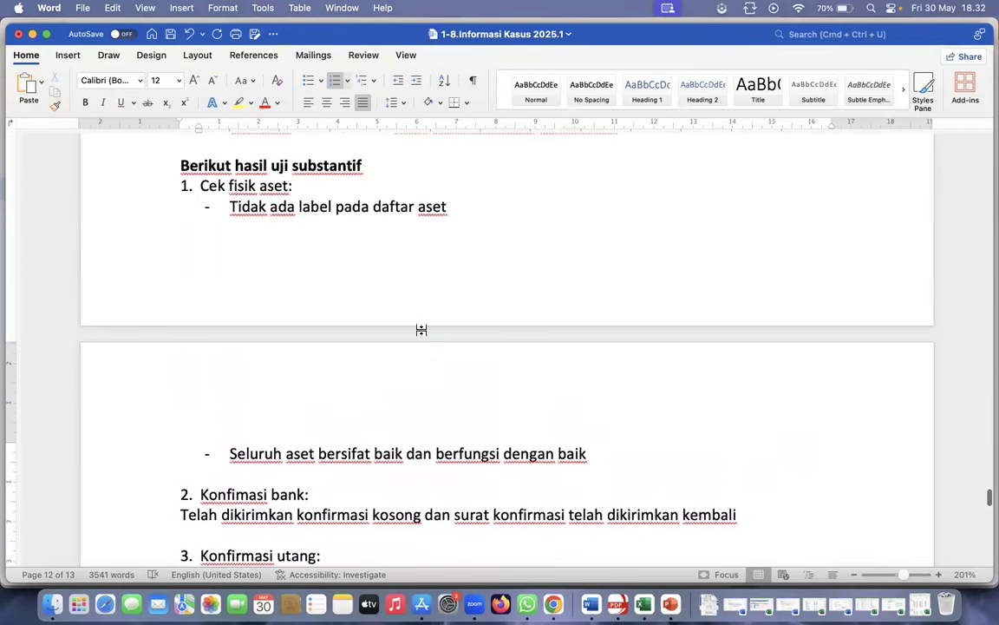
scroll(421, 330, down, 6)
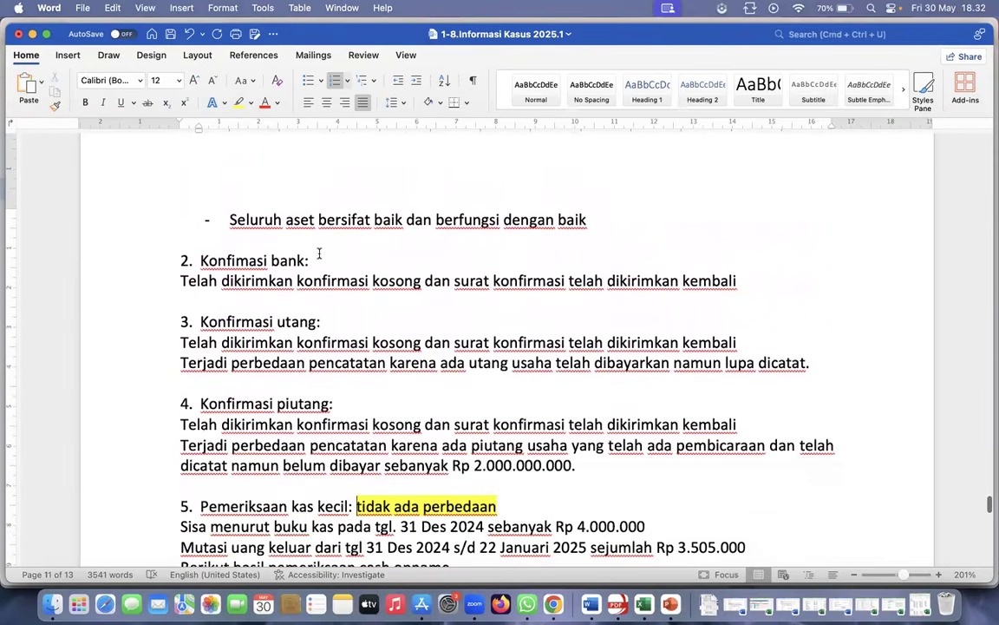
drag(319, 260, 261, 260)
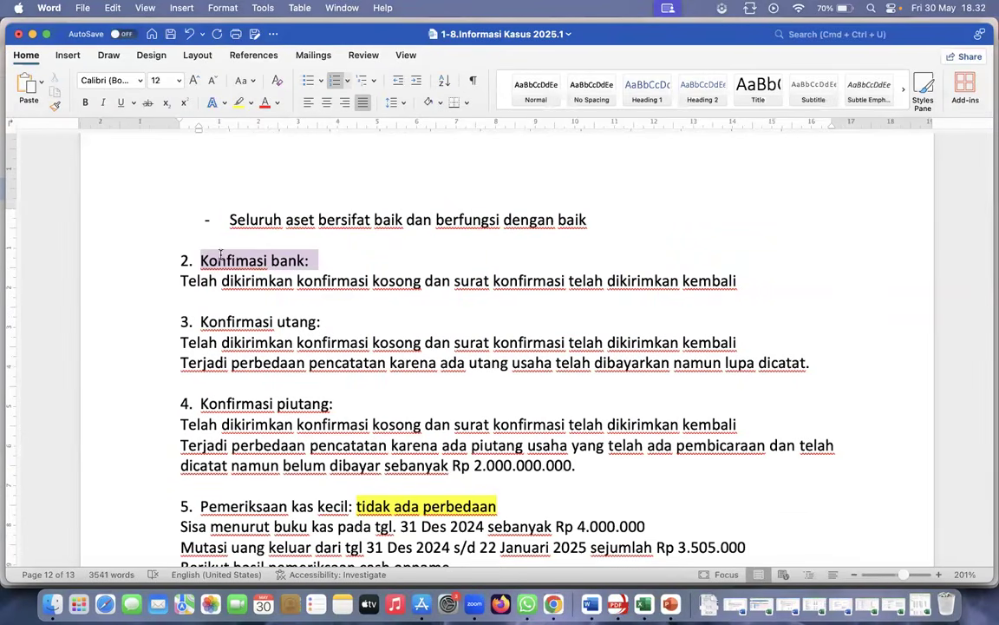
click(238, 103)
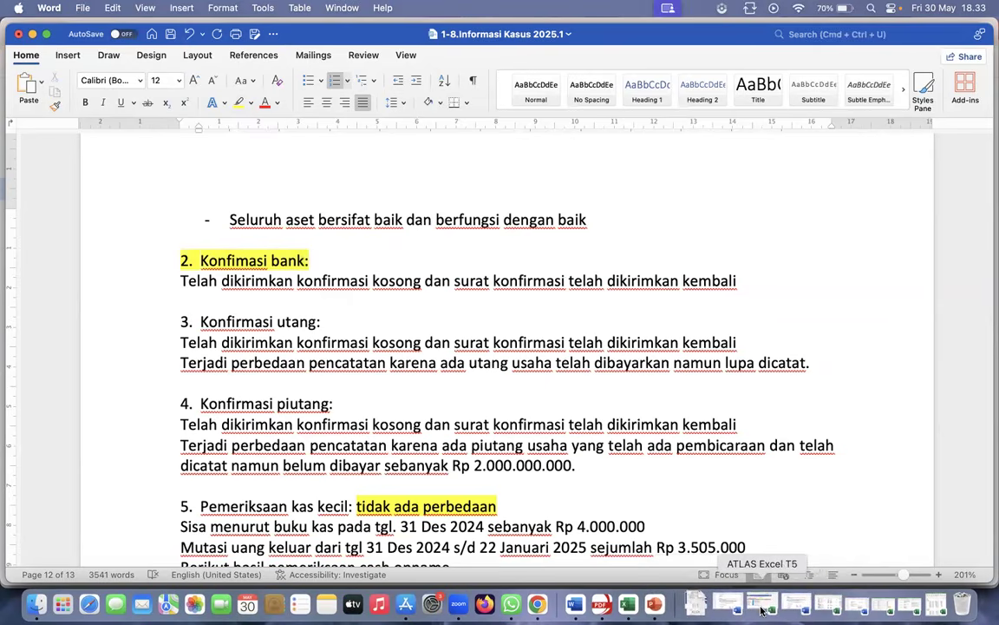
Open the 6.Confirmation Bank letter and examine the current account's outstanding balance as of 31 December 2024
click(838, 606)
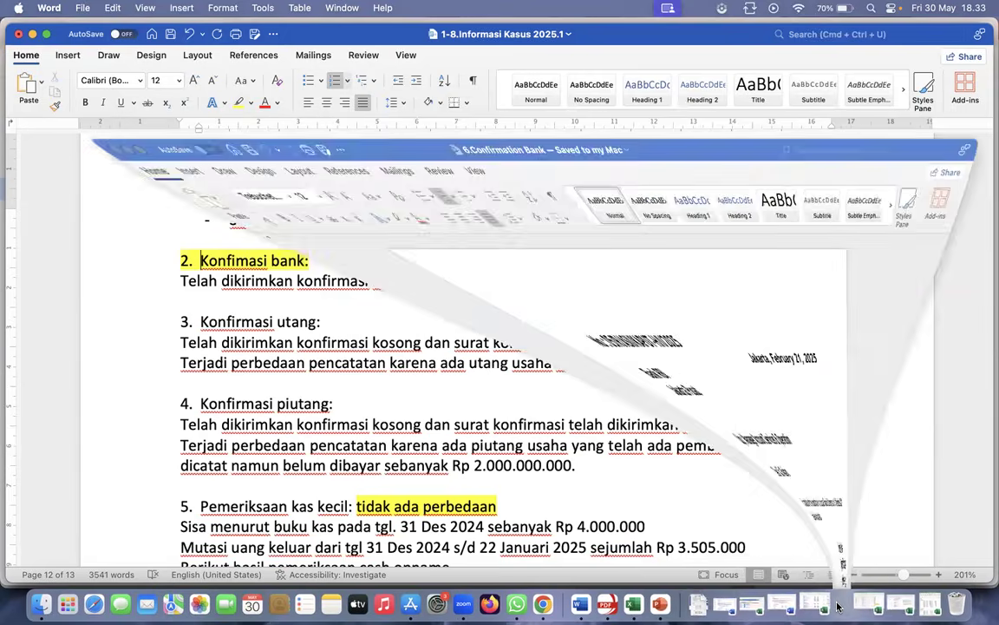
scroll(633, 440, down, 10)
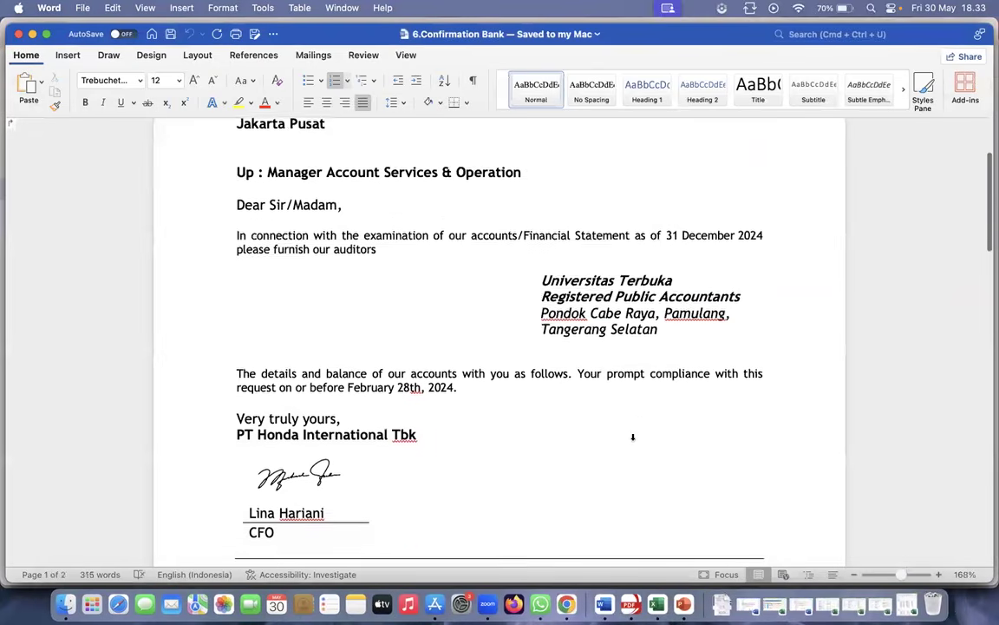
scroll(632, 440, down, 1)
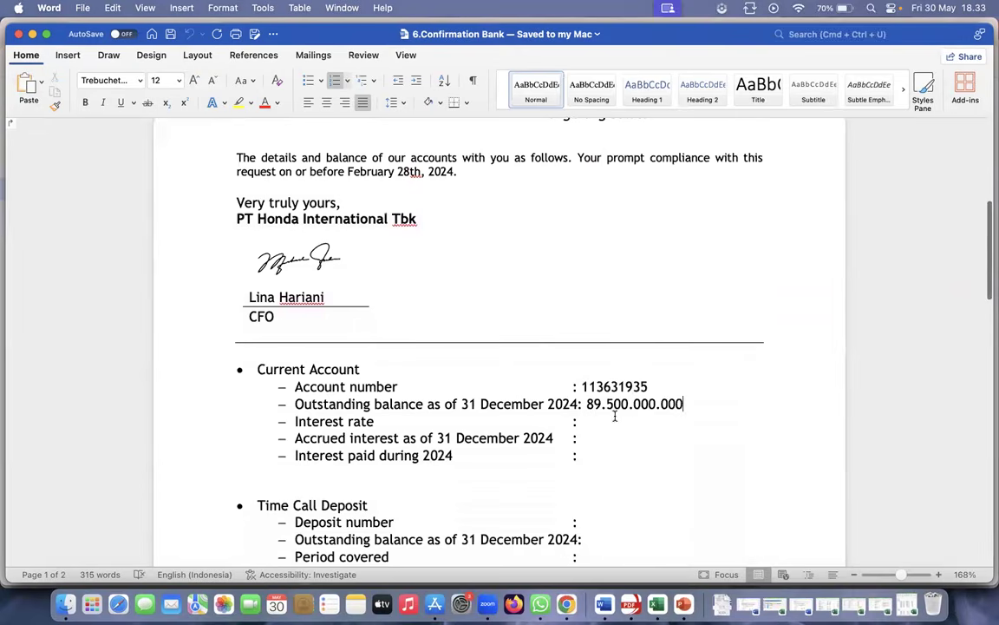
click(615, 404)
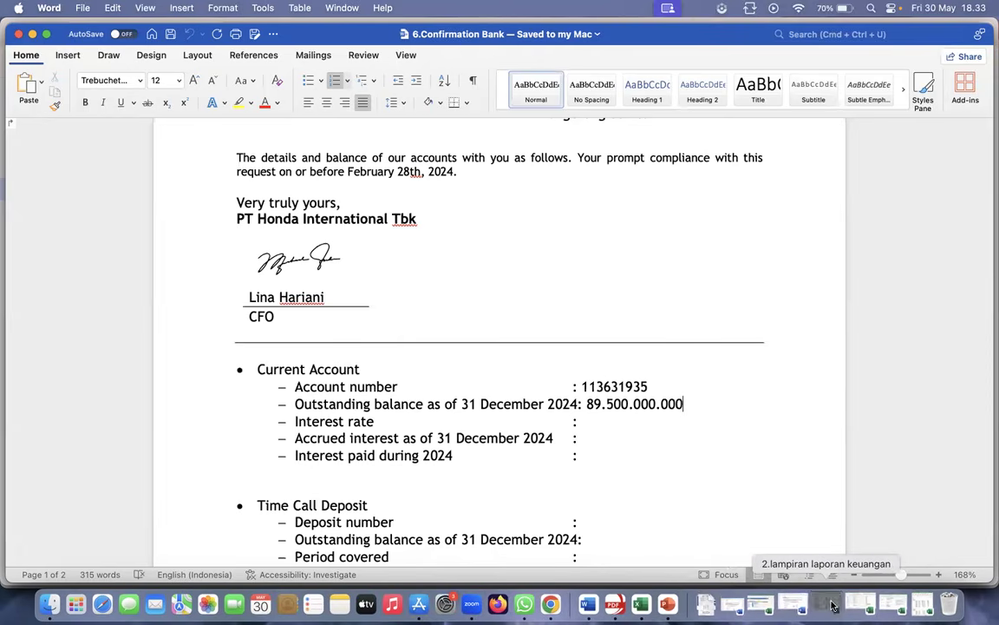
Open the 2.lampiran laporan keuangan workbook and check the Bank RBI balance for 31/12/24 and the currency unit note
click(836, 607)
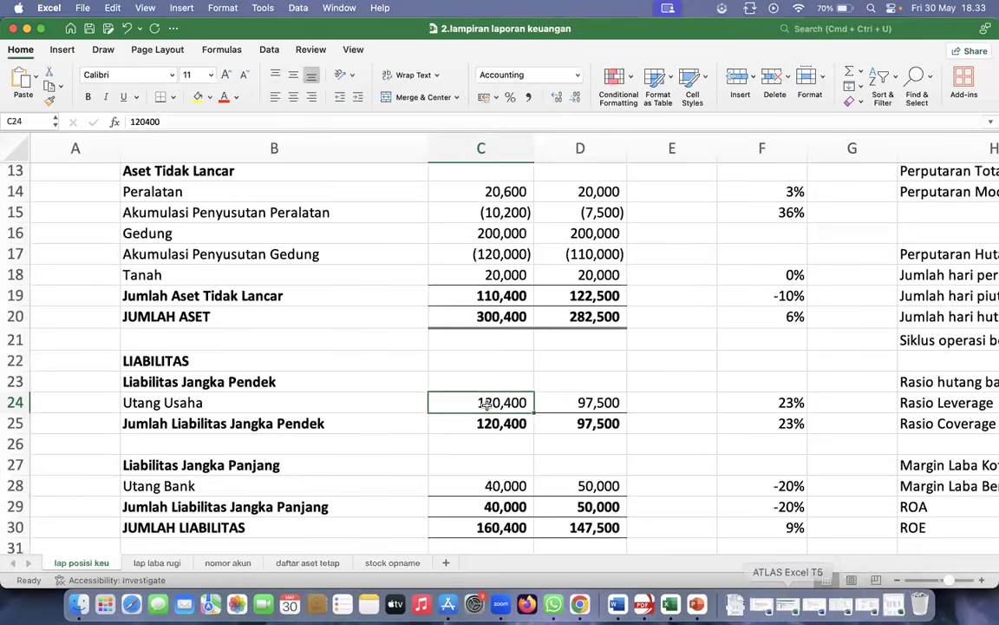
scroll(487, 404, up, 4)
scroll(488, 403, up, 5)
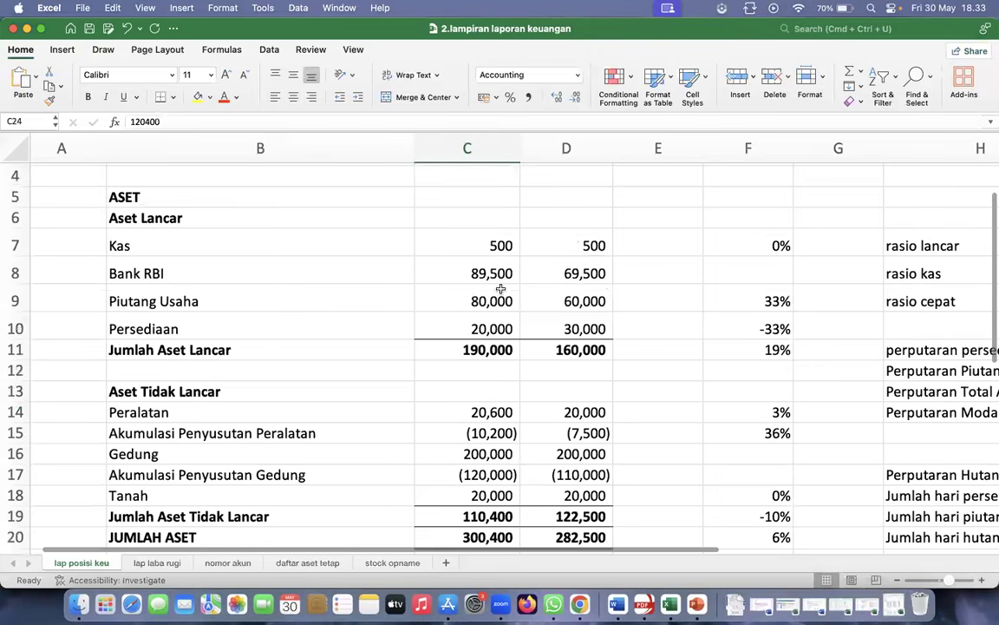
click(500, 274)
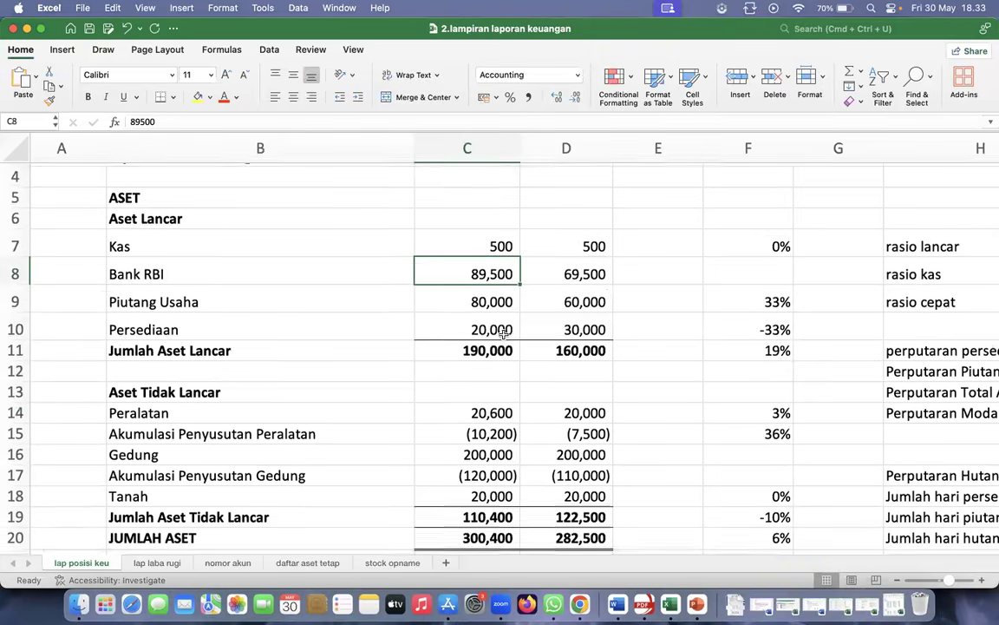
scroll(408, 260, up, 3)
scroll(286, 199, up, 1)
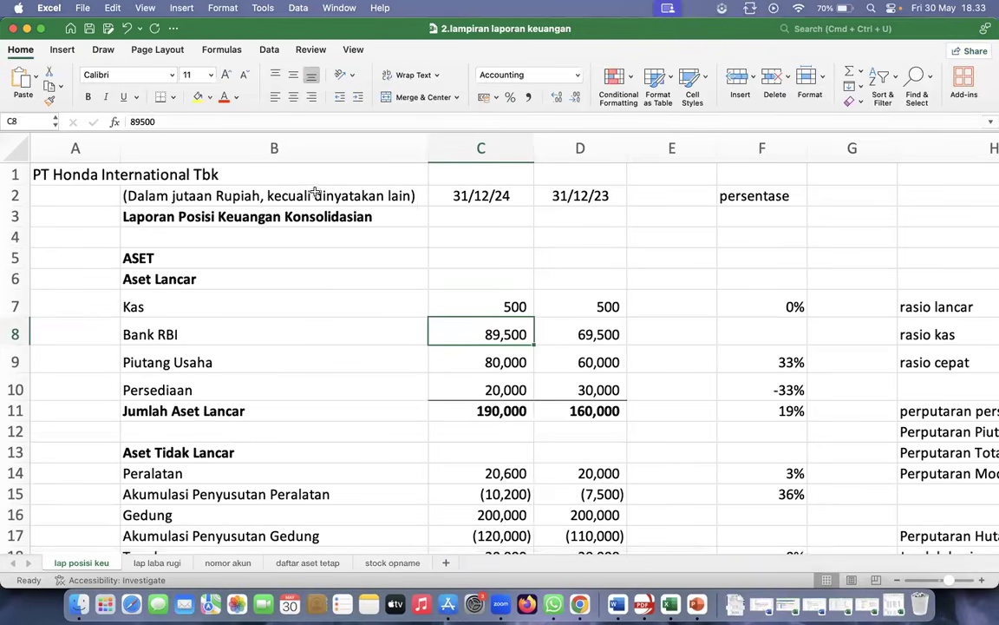
click(179, 199)
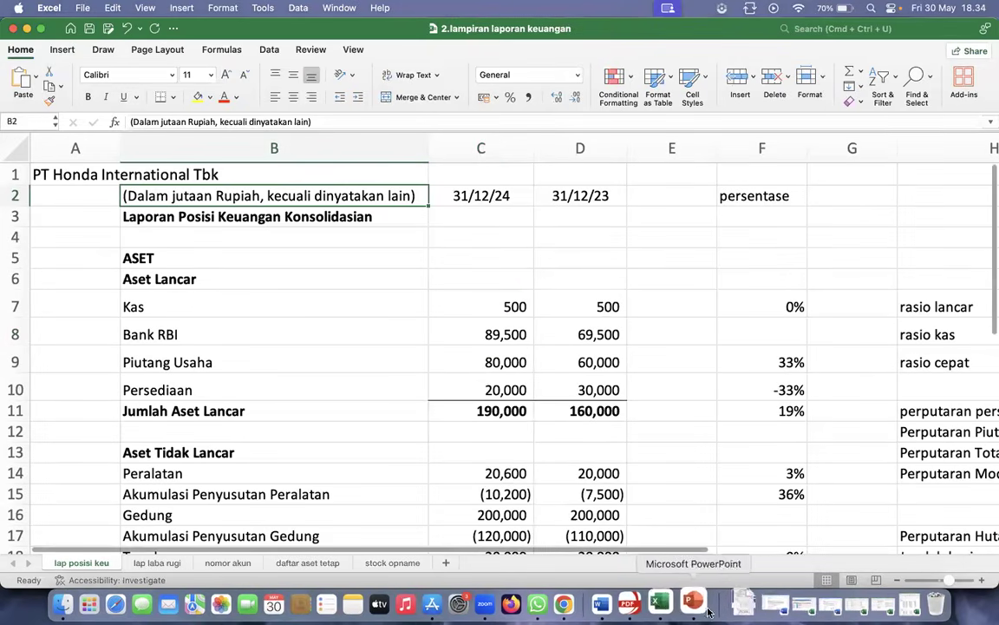
Return to the bank confirmation letter in Word and examine the original loan amount in its Bank Loan section
click(617, 602)
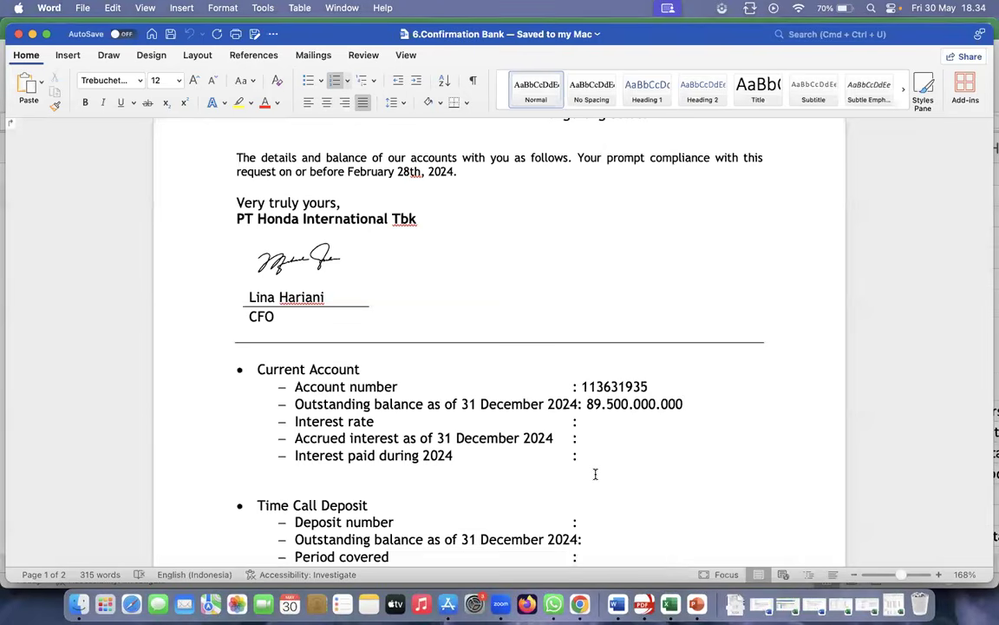
scroll(595, 473, down, 10)
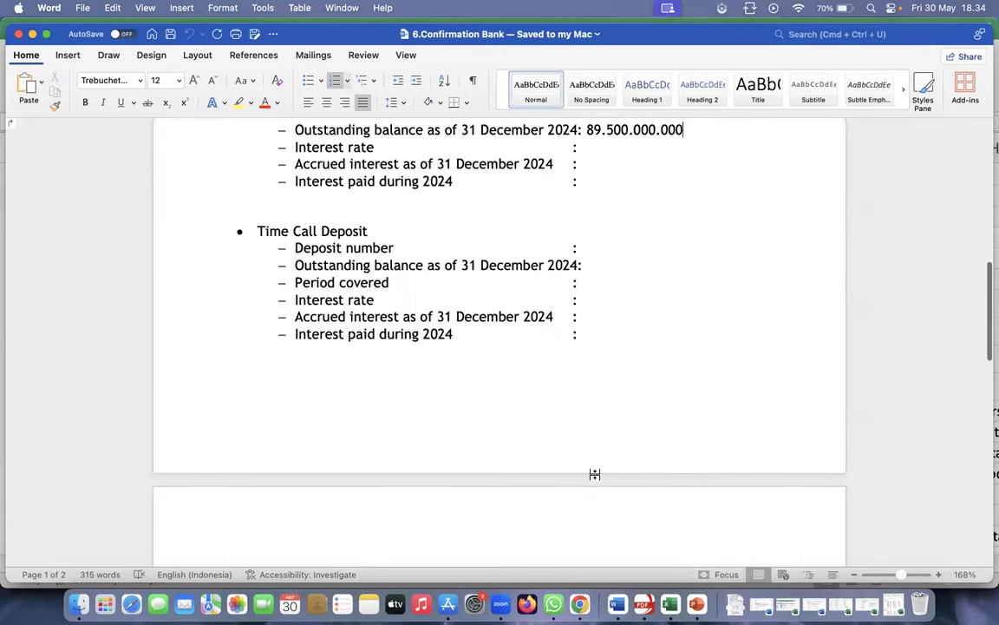
scroll(595, 474, down, 8)
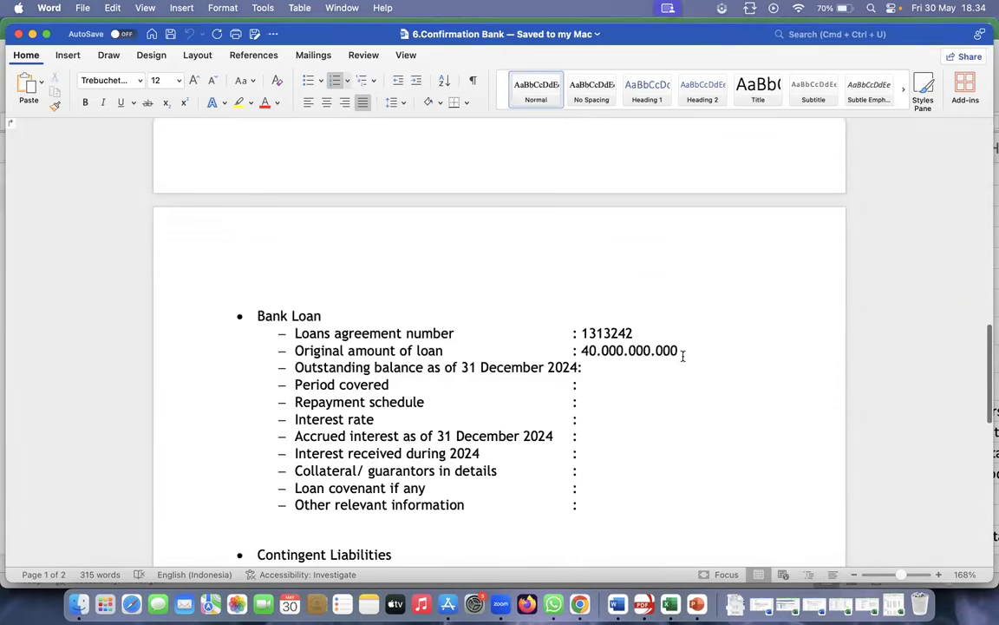
scroll(686, 355, down, 4)
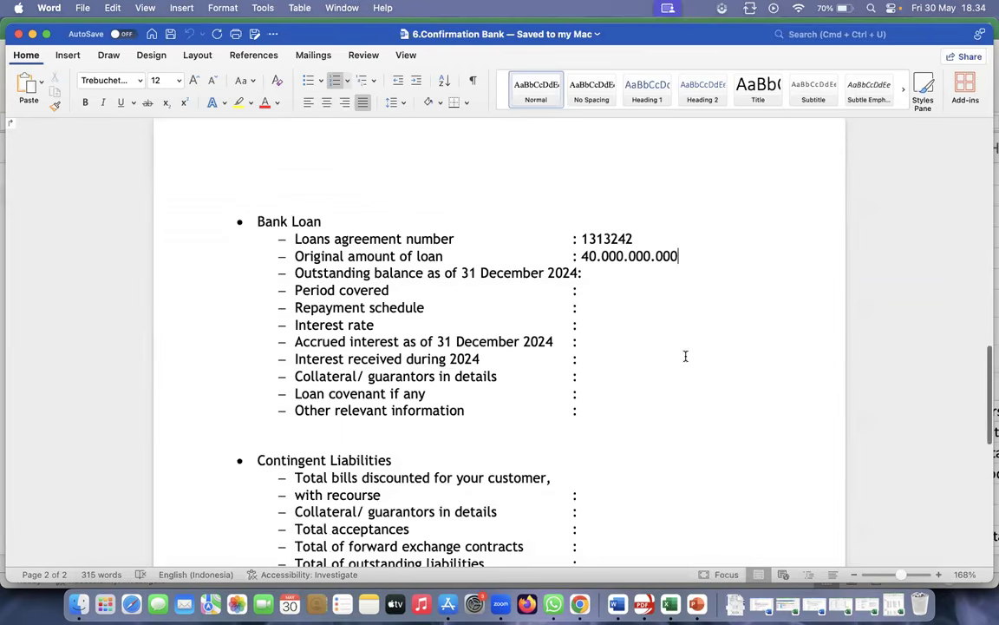
Compare the Utang Bank balance for 31/12/24 in the 2.lampiran laporan keuangan workbook with the original loan amount in the bank confirmation letter
click(670, 604)
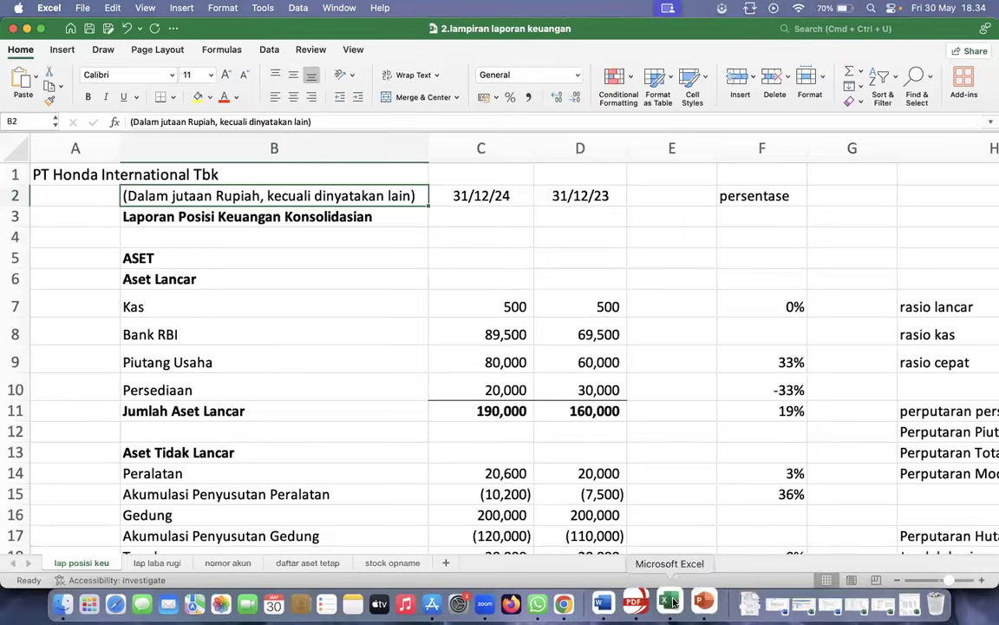
scroll(459, 456, down, 6)
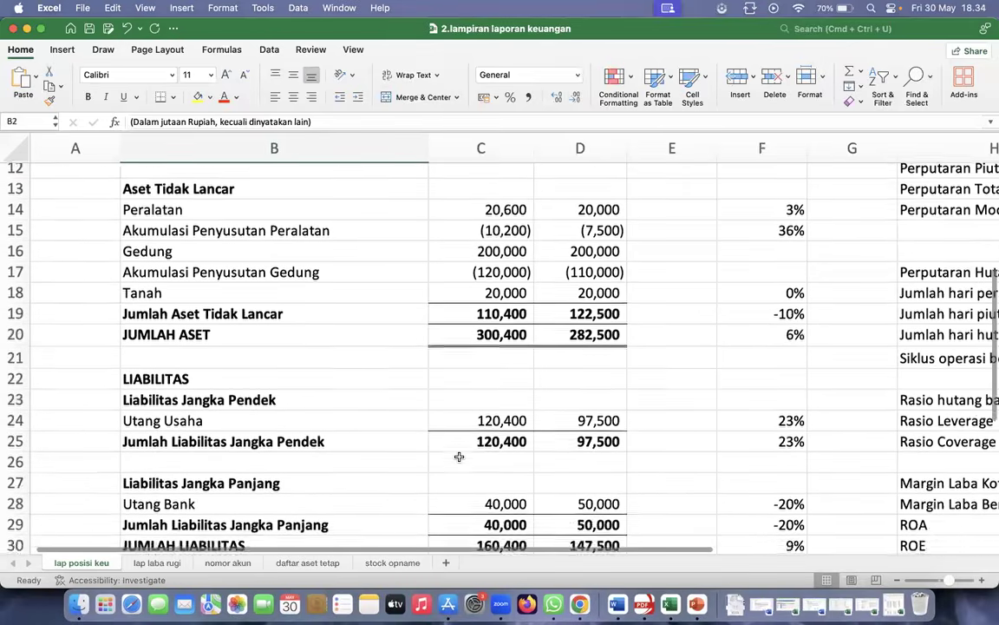
scroll(459, 456, down, 4)
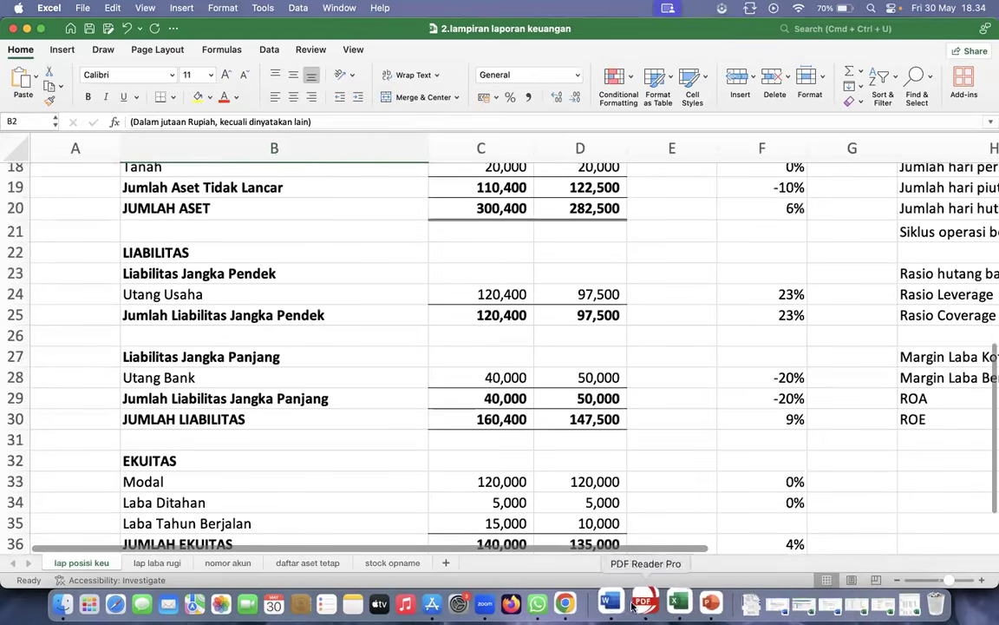
click(615, 602)
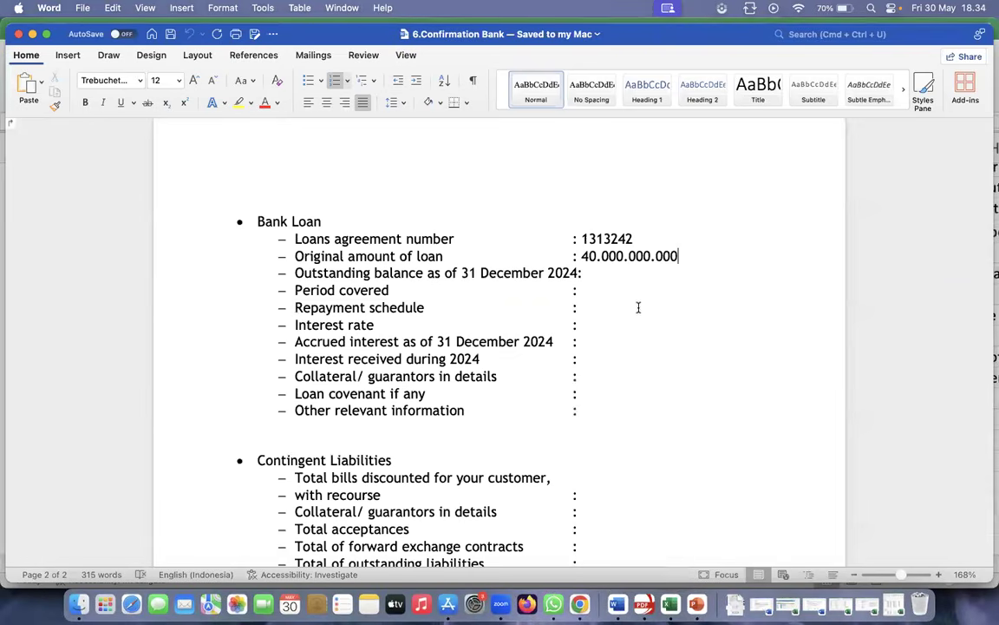
click(670, 602)
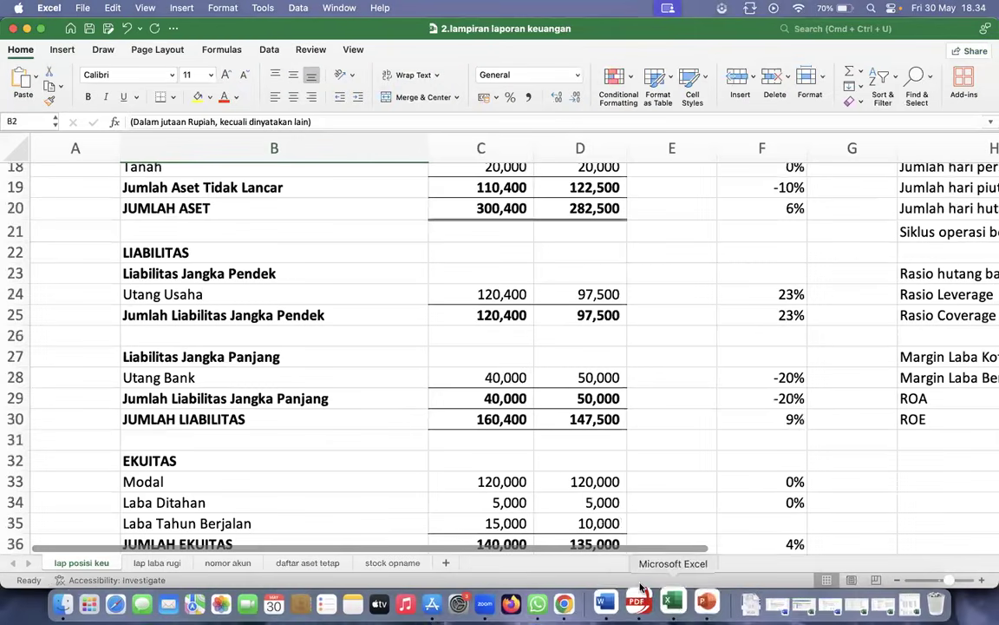
click(517, 380)
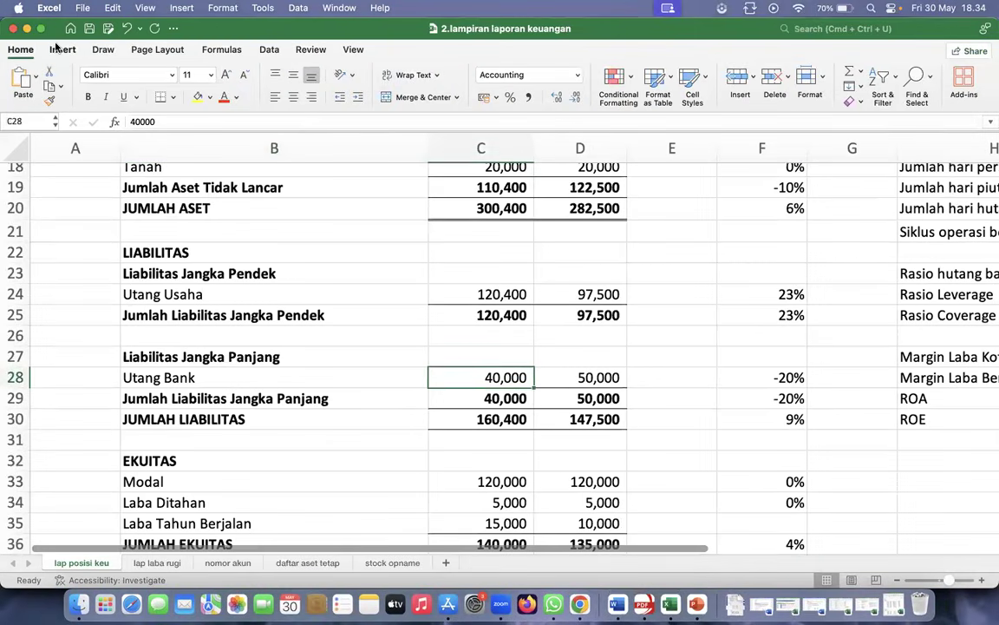
Minimize the financial statements workbook and set TERDAPAT CAJE/PAJE to TIDAK in the Cash and Cash Equivalents lead schedule
click(27, 29)
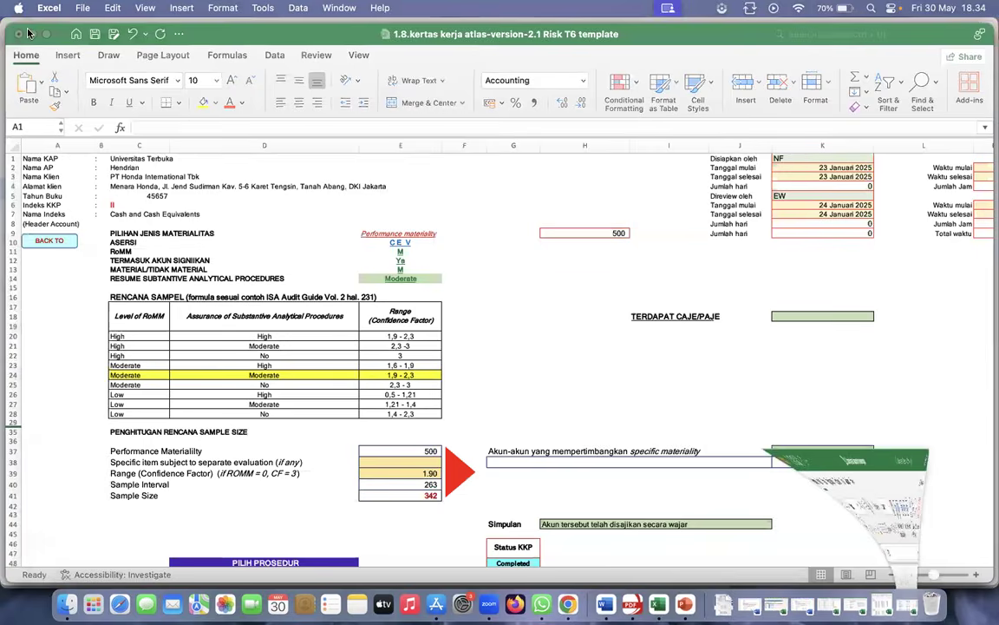
click(803, 315)
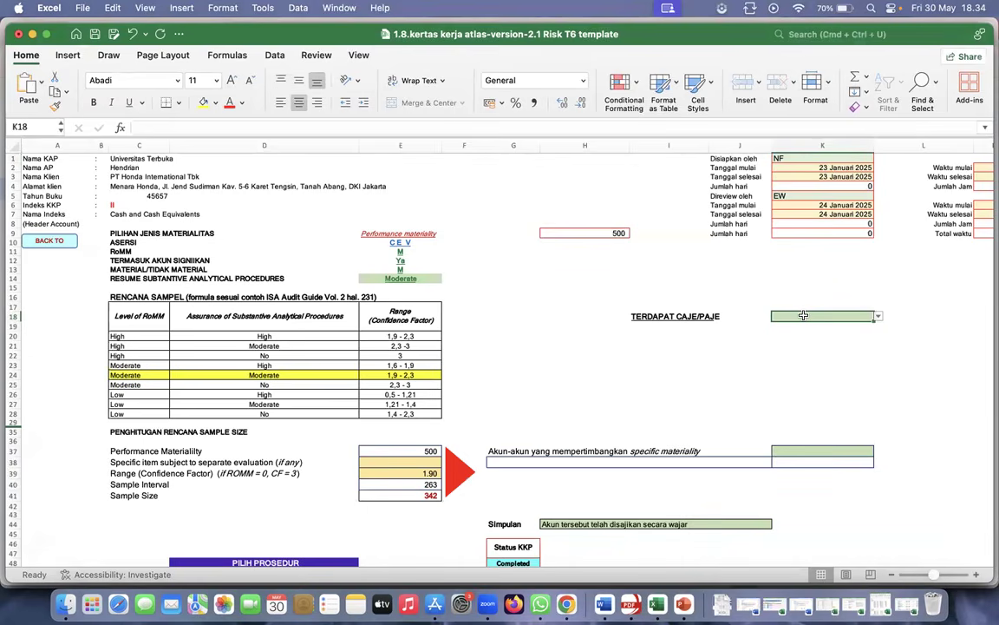
click(879, 317)
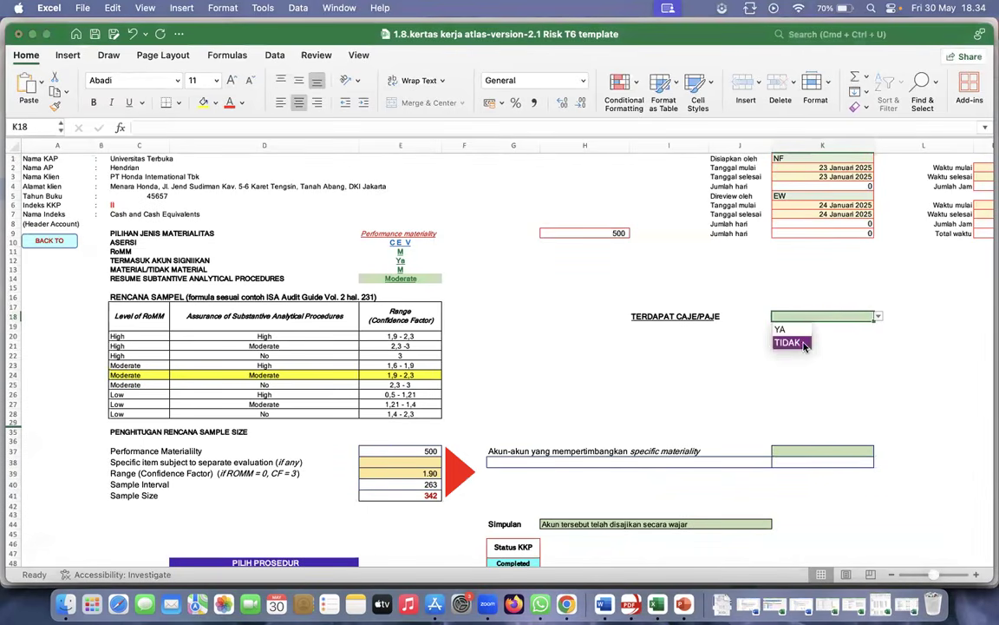
click(802, 343)
click(805, 366)
scroll(696, 405, down, 4)
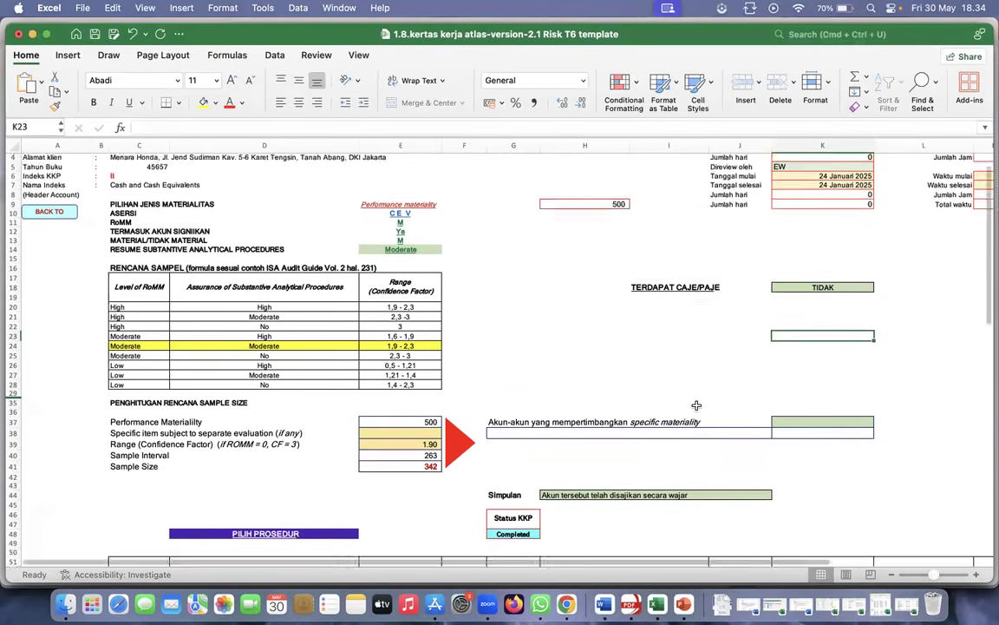
scroll(696, 405, up, 1)
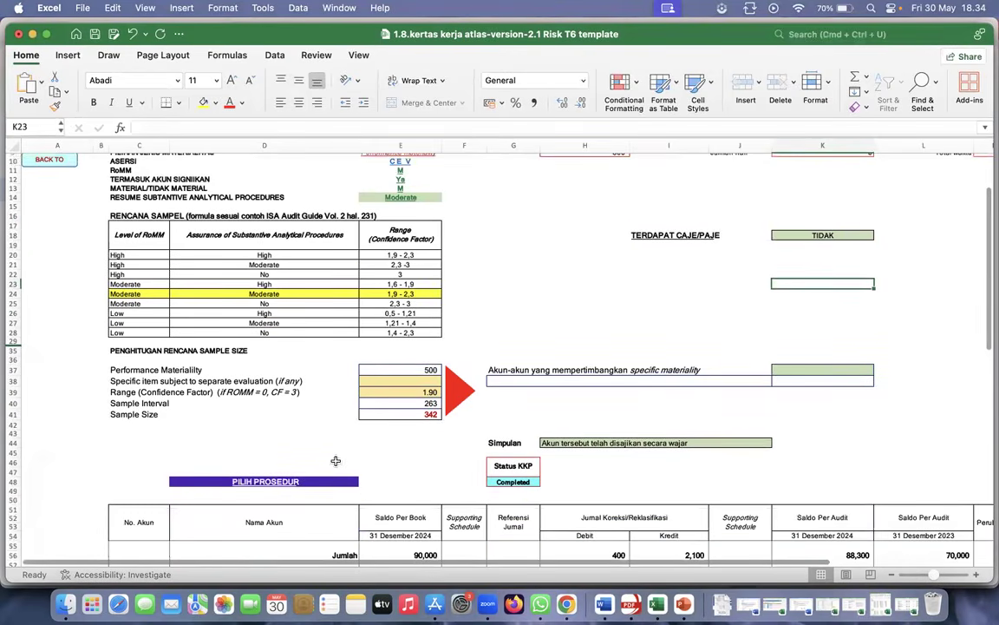
scroll(368, 492, up, 3)
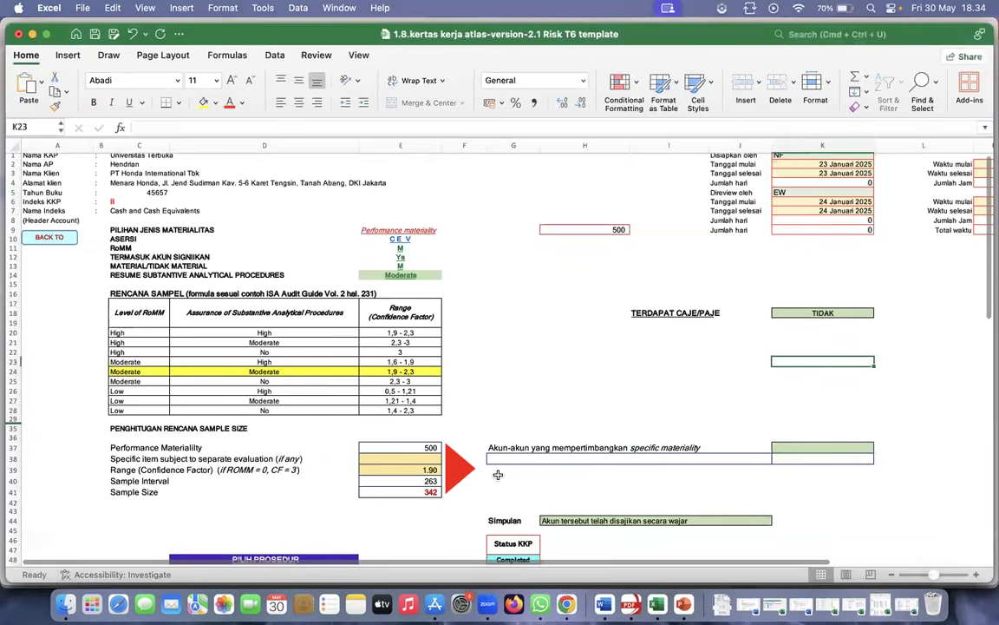
Return to the procedures mapping index and open lead schedule III for Account Receivable
click(52, 236)
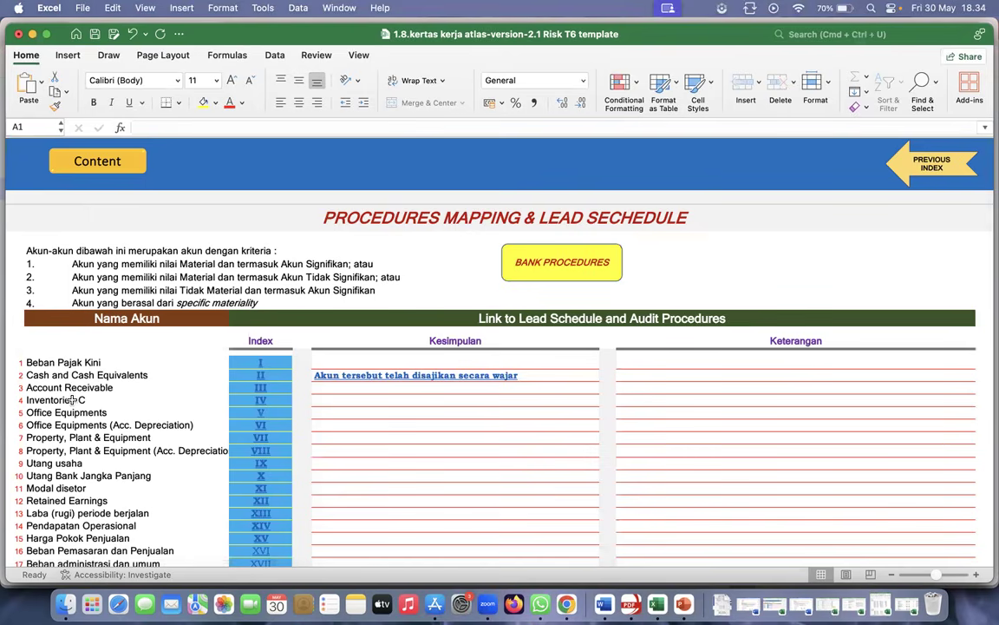
click(260, 388)
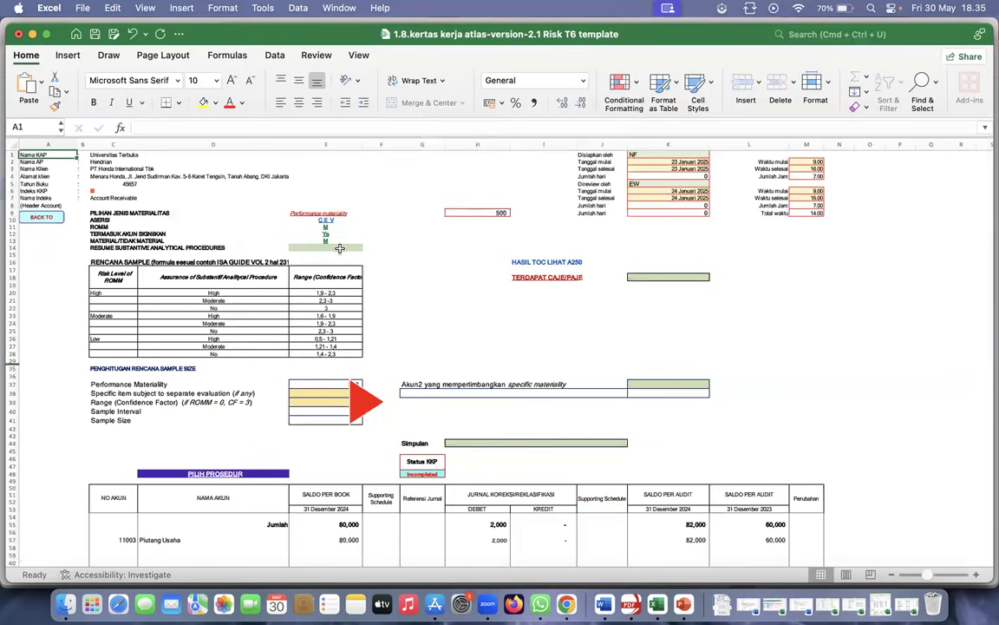
scroll(363, 236, up, 3)
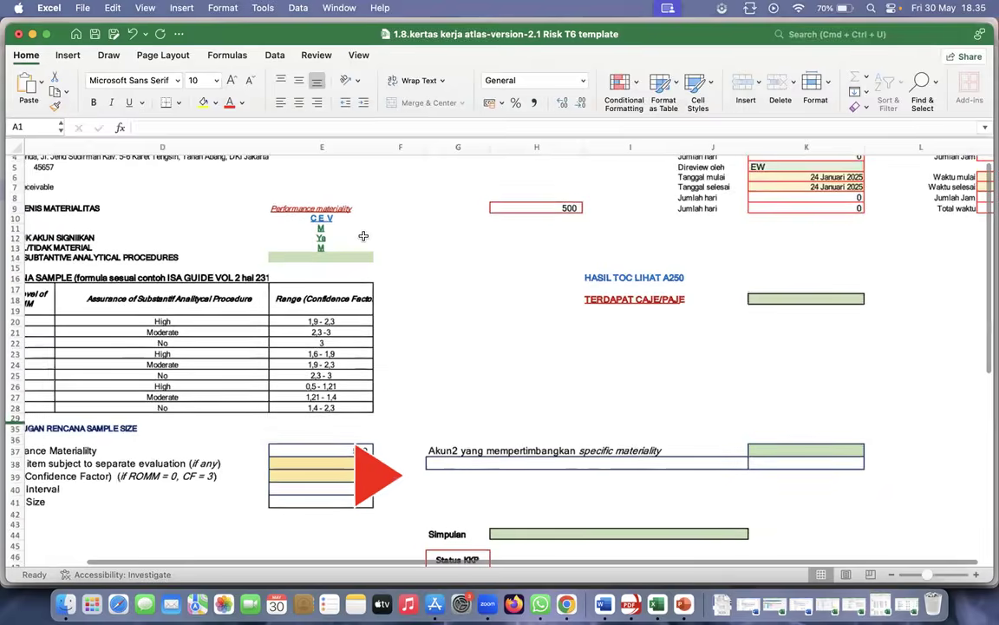
scroll(364, 236, left, 3)
scroll(363, 236, down, 1)
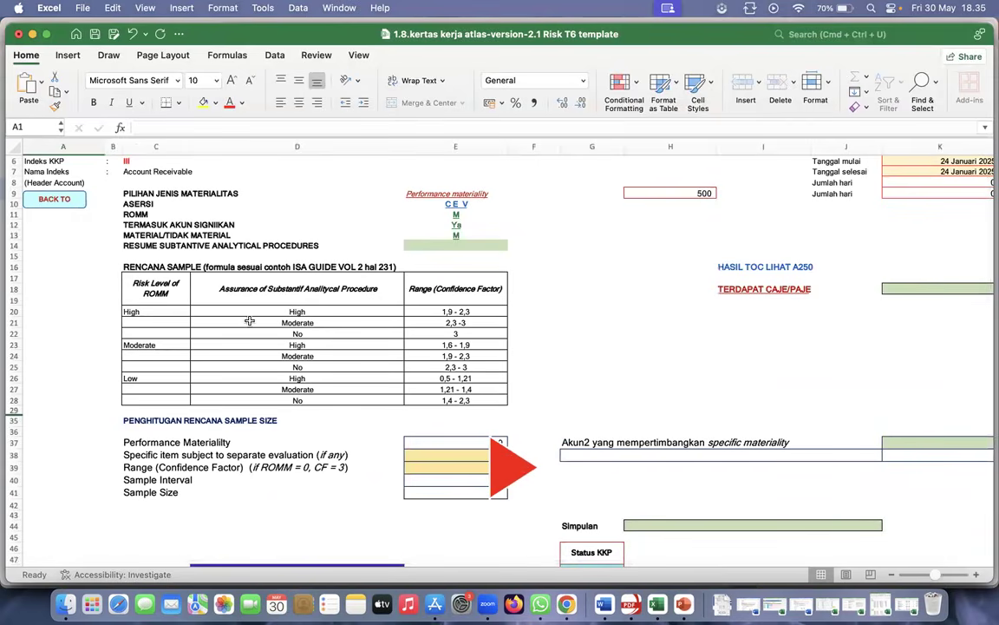
click(566, 322)
scroll(564, 322, right, 2)
scroll(564, 322, down, 1)
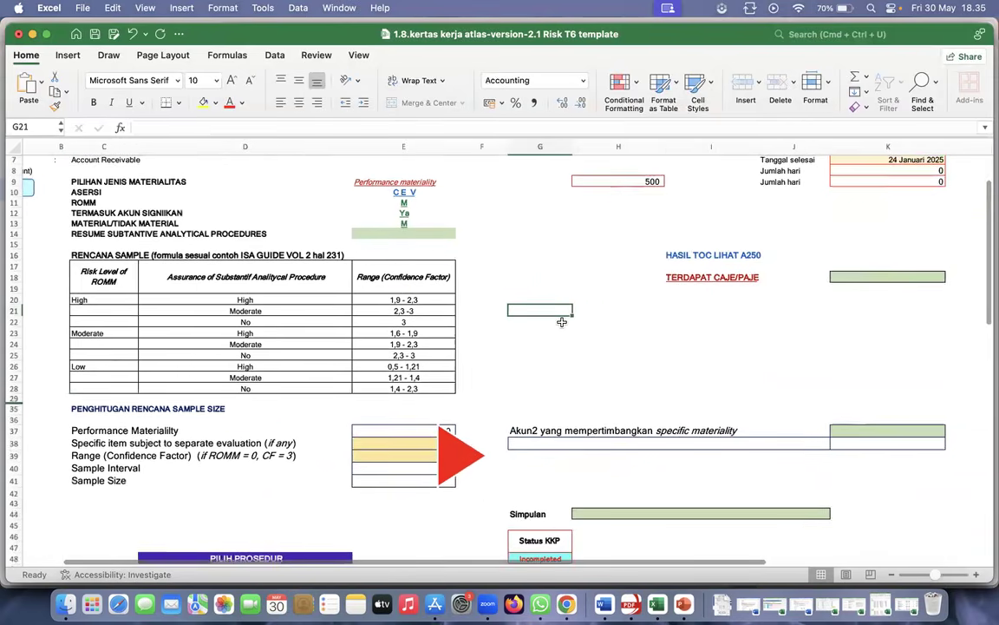
scroll(562, 322, down, 3)
scroll(430, 266, right, 1)
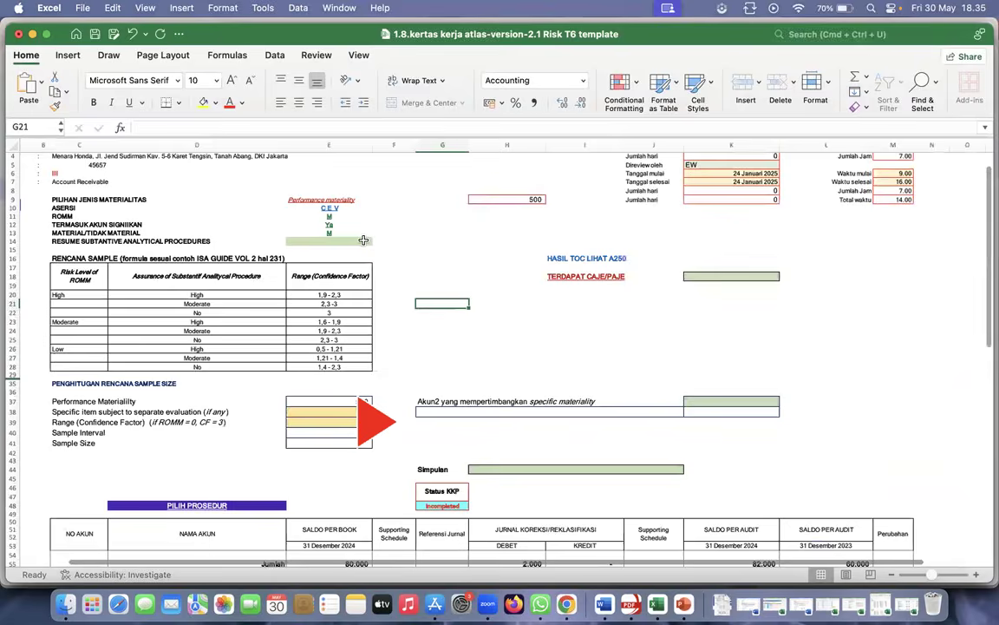
Set the resume of substantive analytical procedures for Account Receivable to Moderate
scroll(363, 240, up, 5)
scroll(360, 243, left, 5)
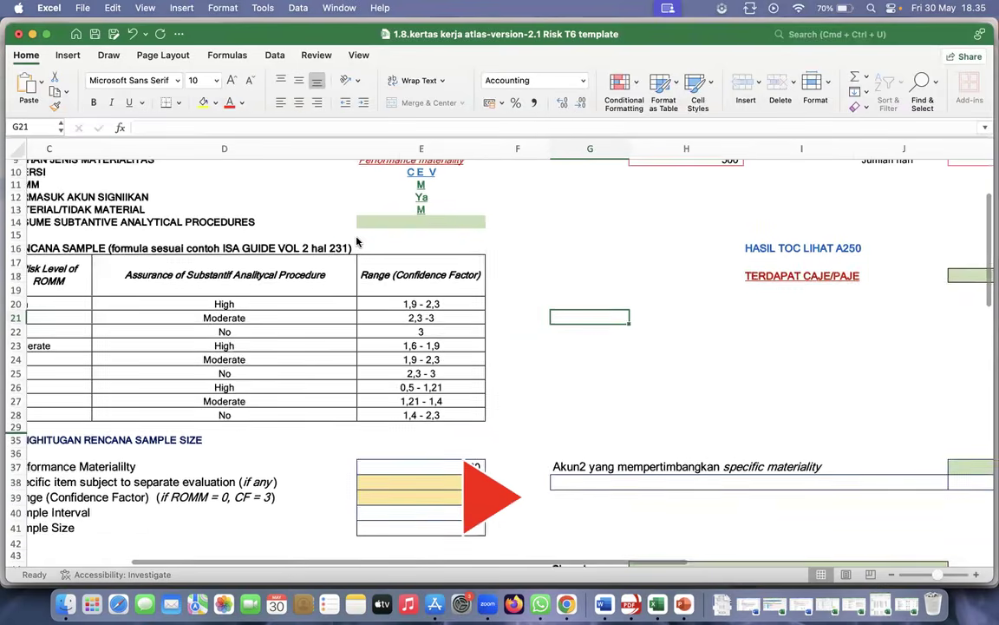
scroll(356, 243, left, 2)
click(469, 217)
click(533, 218)
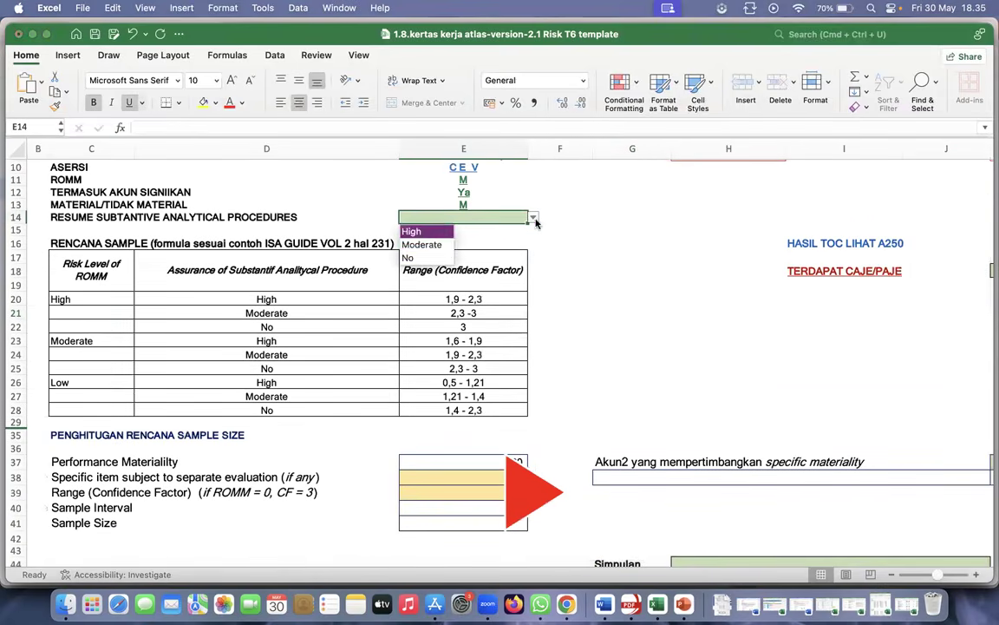
click(421, 243)
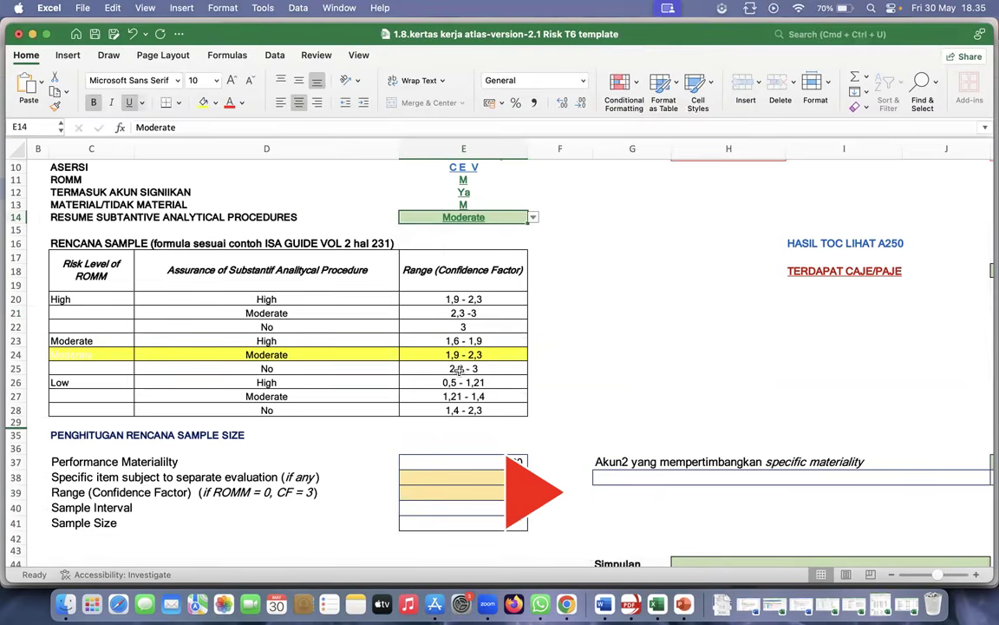
Enter 1.9 as the Range (Confidence Factor) in the Account Receivable sample size calculation
click(454, 492)
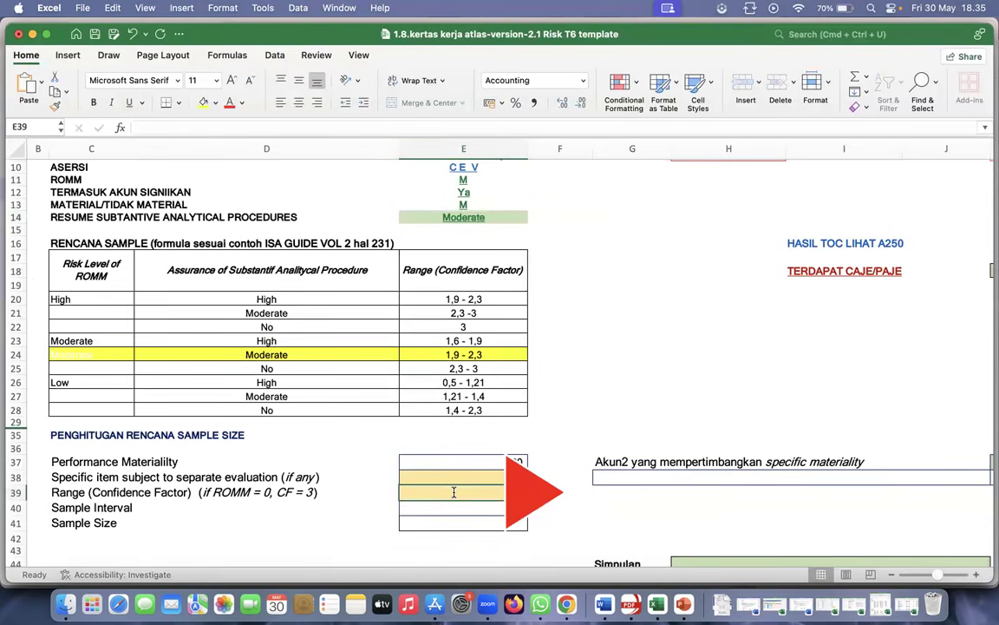
text(1.9)
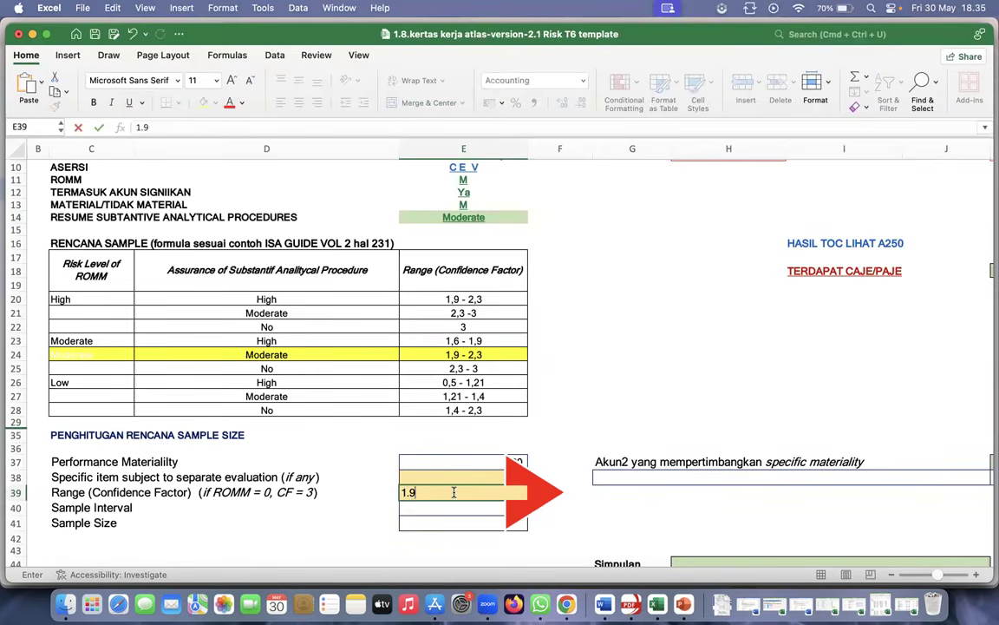
key(Return)
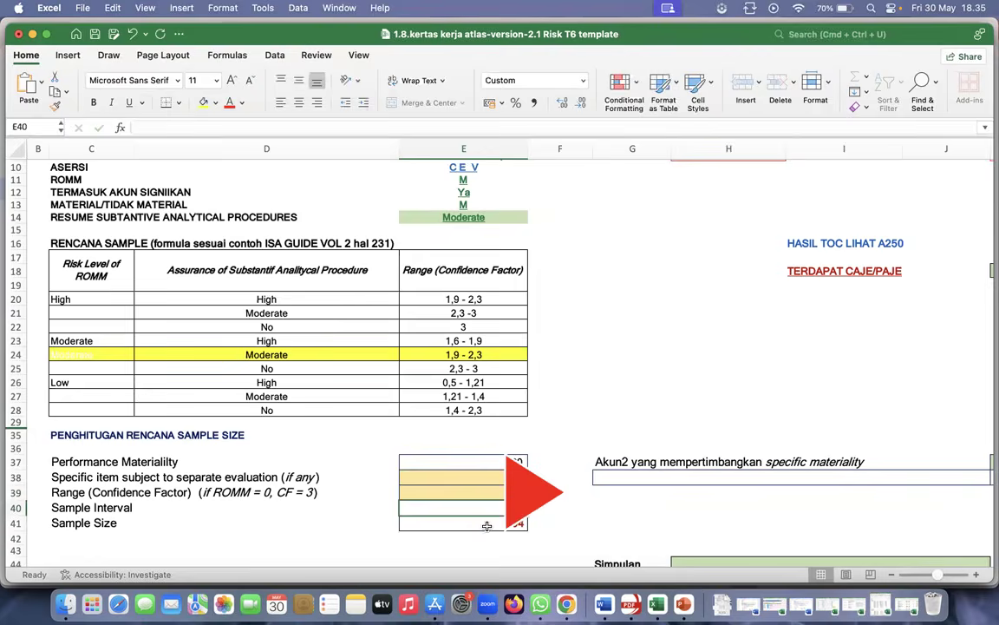
Open the Account Receivable audit procedures and choose PIUTANG USAHA DAN PIUTANG LAINNYA as the account
scroll(487, 526, down, 1)
scroll(487, 525, right, 1)
scroll(487, 526, down, 5)
scroll(487, 526, right, 2)
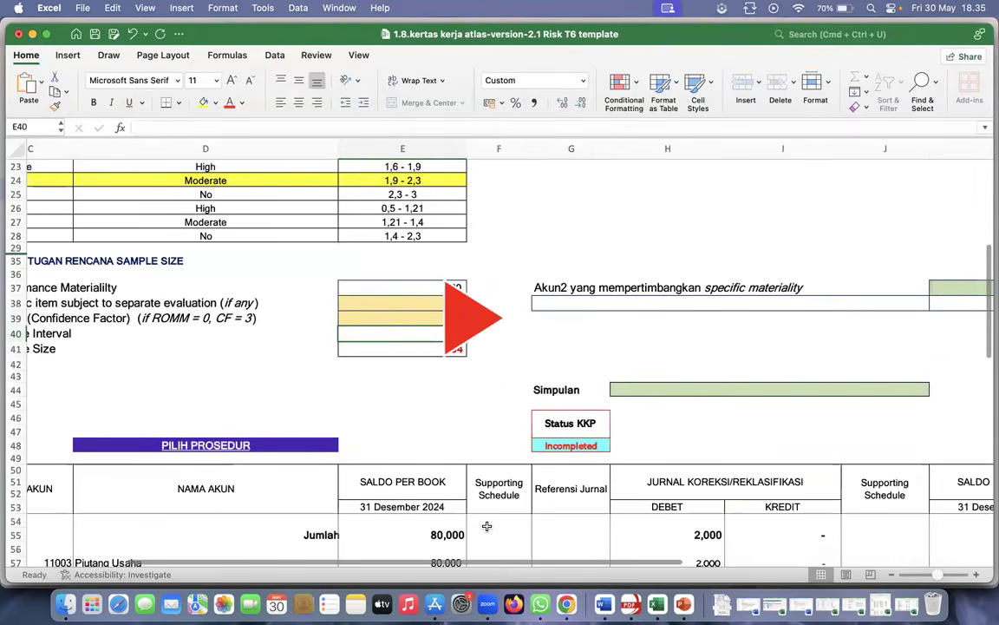
click(208, 445)
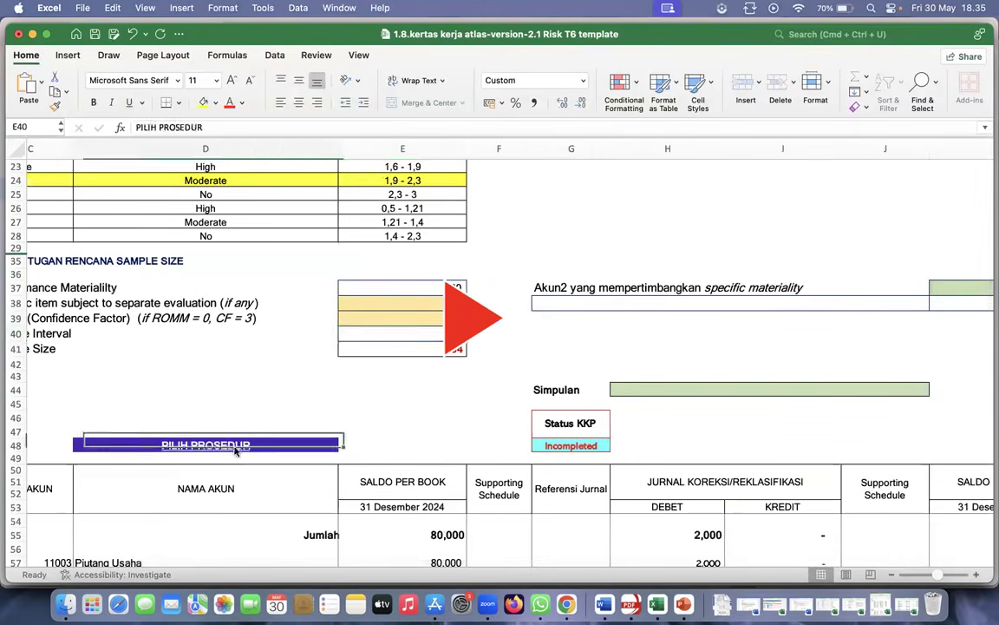
click(395, 218)
click(474, 223)
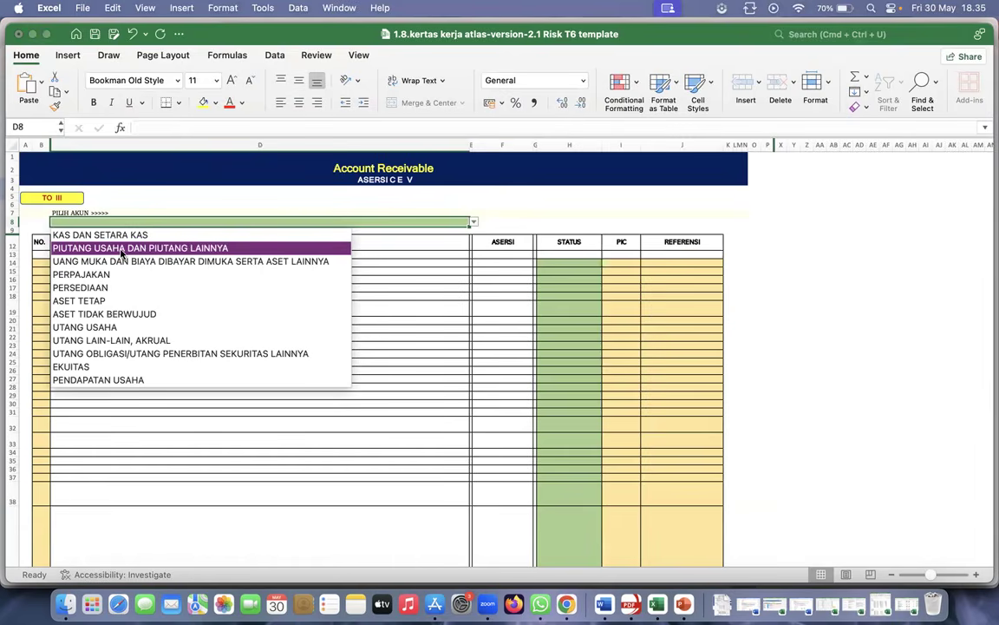
scroll(130, 298, down, 3)
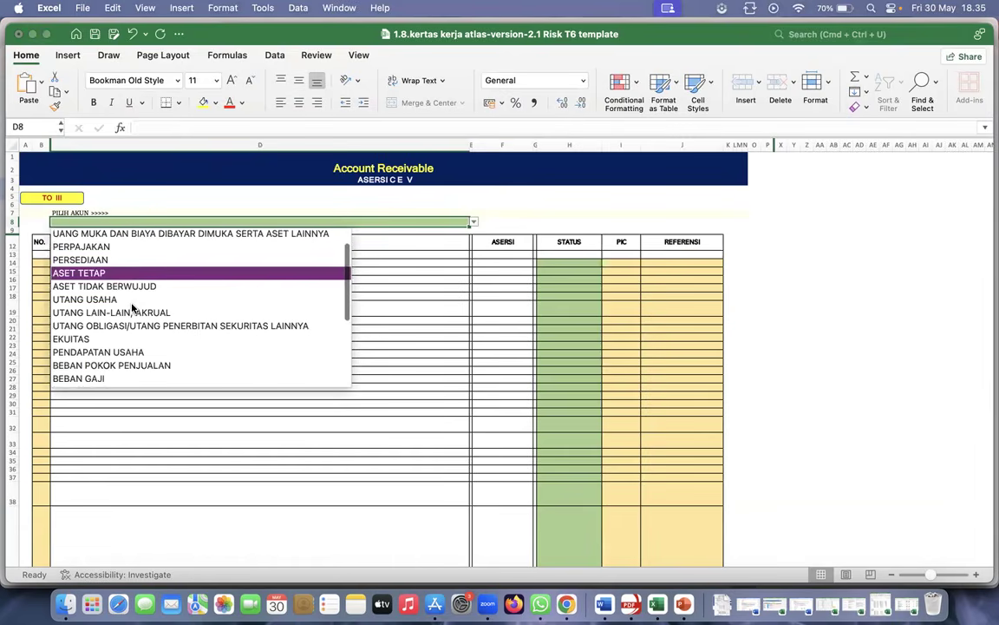
scroll(133, 299, down, 5)
scroll(133, 301, up, 3)
scroll(133, 300, up, 5)
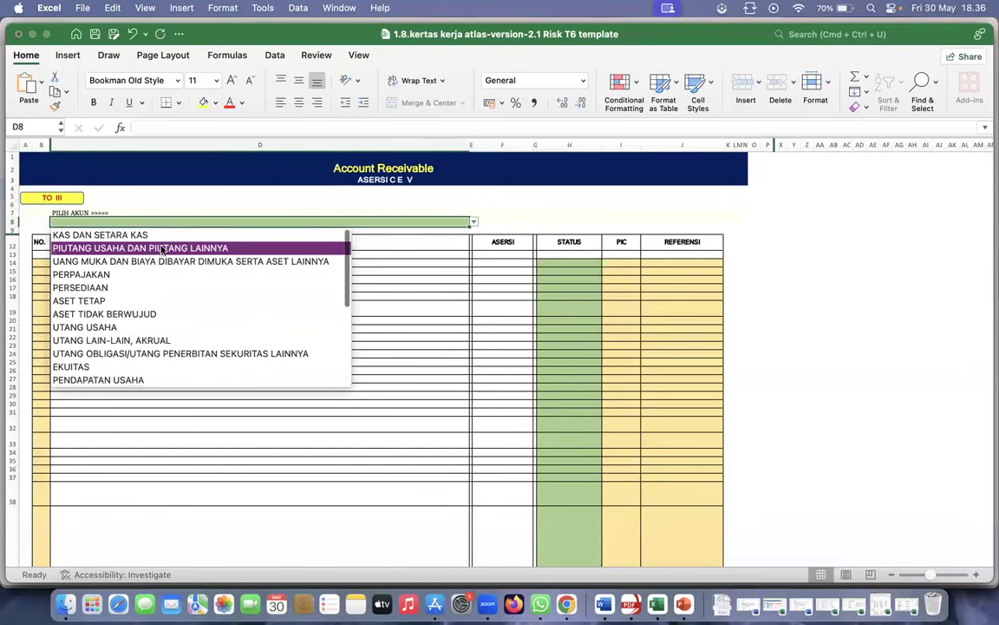
click(163, 251)
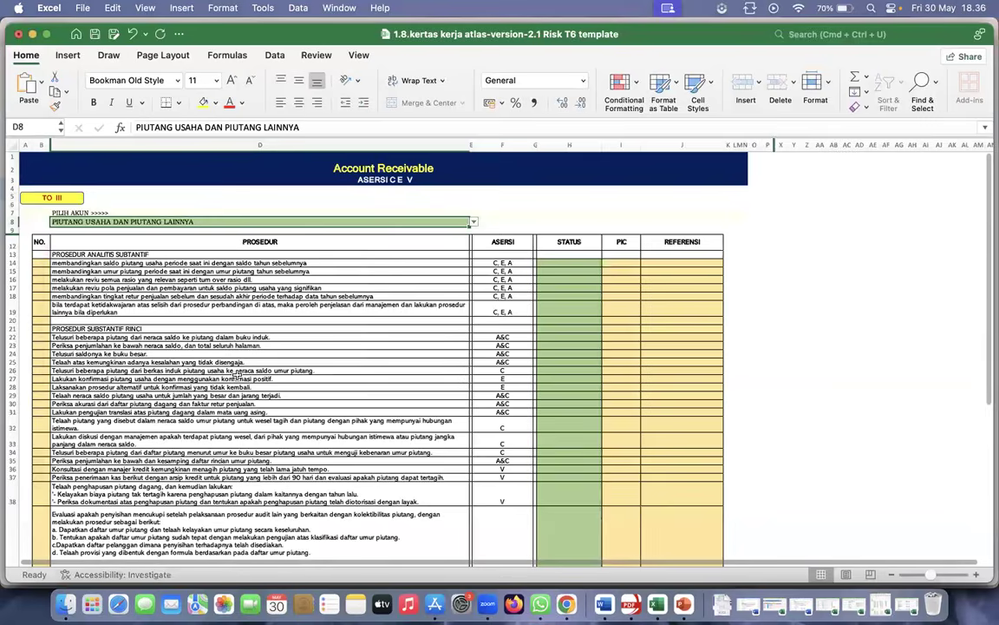
Set the first Account Receivable procedure's status to DILAKUKAN and fill it down from row 14 through row 38
scroll(236, 375, down, 3)
scroll(236, 375, up, 2)
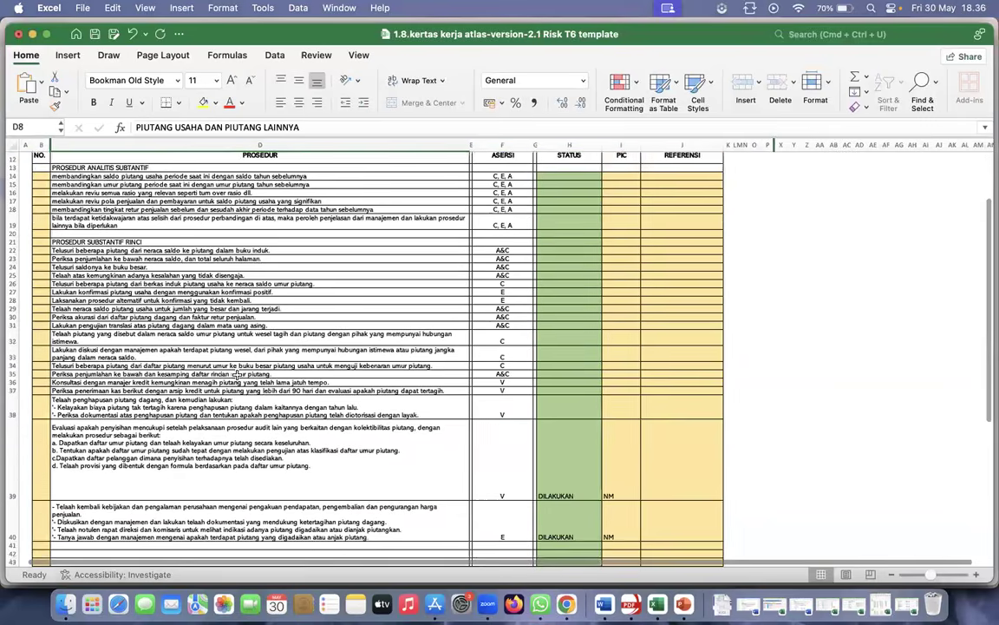
scroll(551, 267, up, 3)
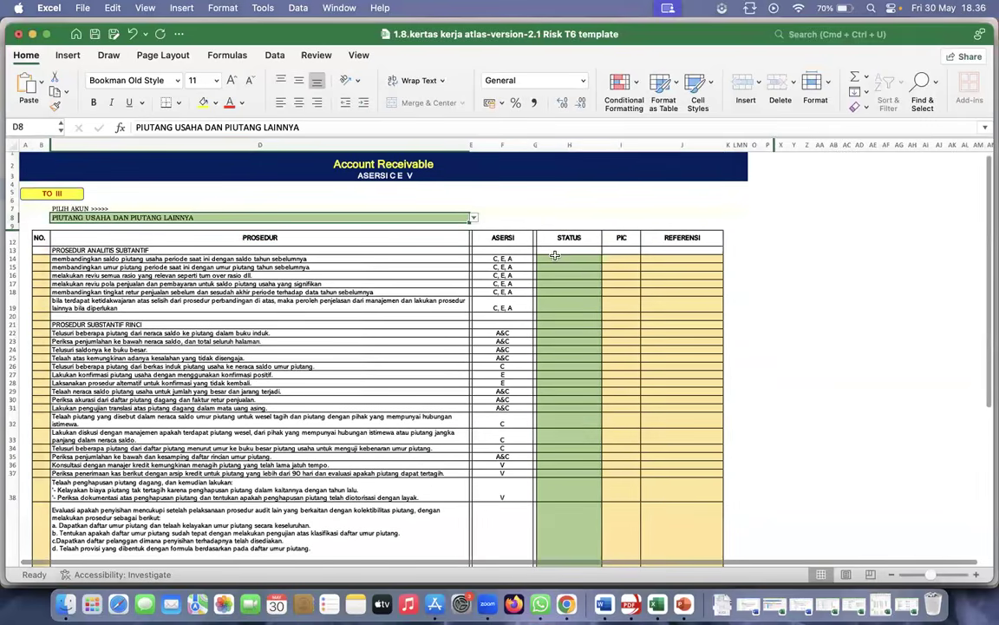
click(555, 257)
text(di)
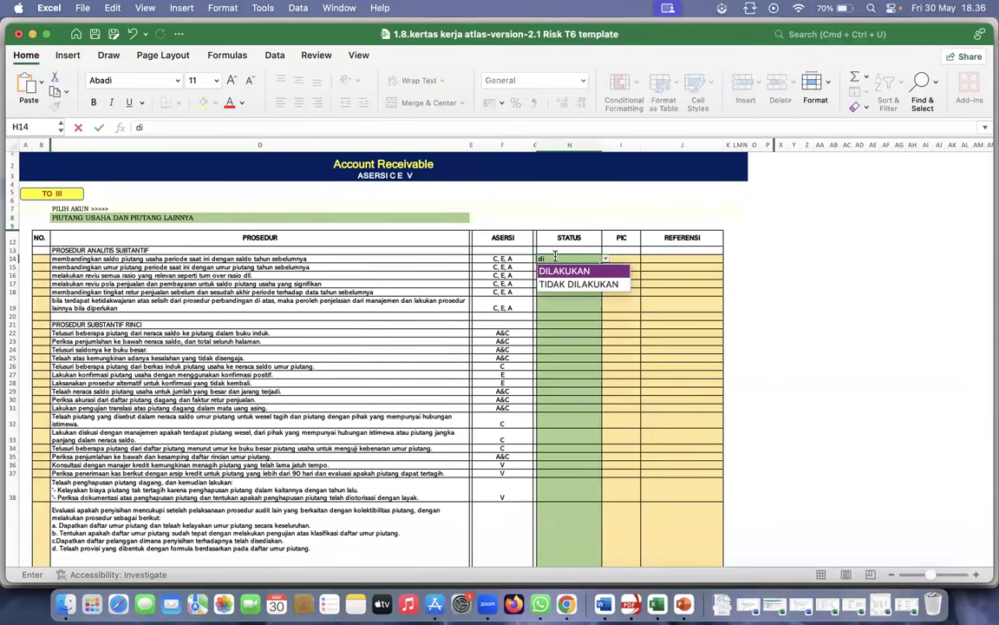
click(564, 271)
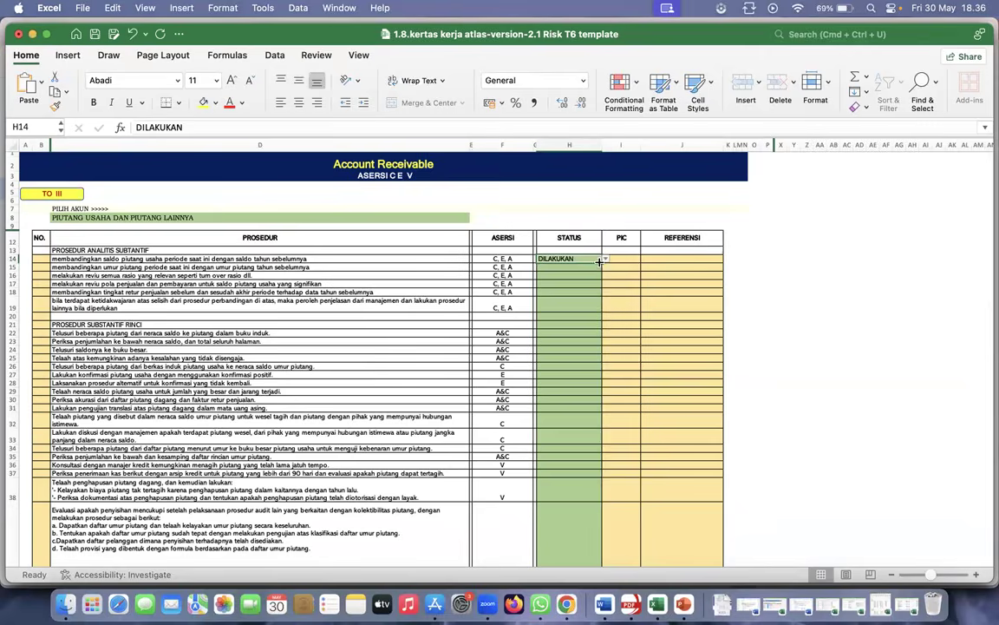
drag(601, 260, 585, 403)
scroll(585, 404, up, 5)
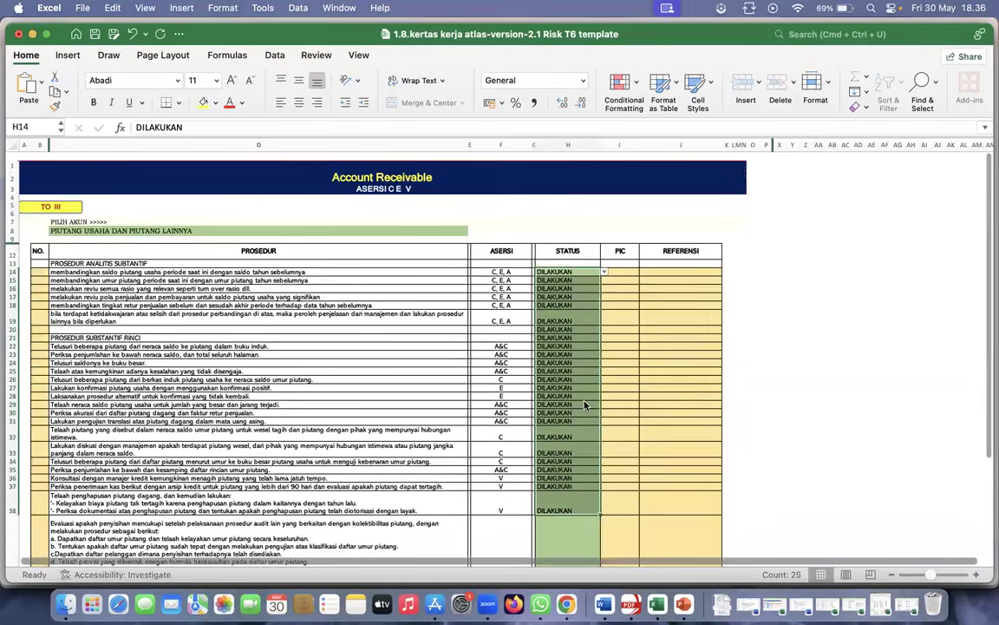
Fill in NM as the PIC and Link as the reference for the first Account Receivable procedure in row 14
click(632, 265)
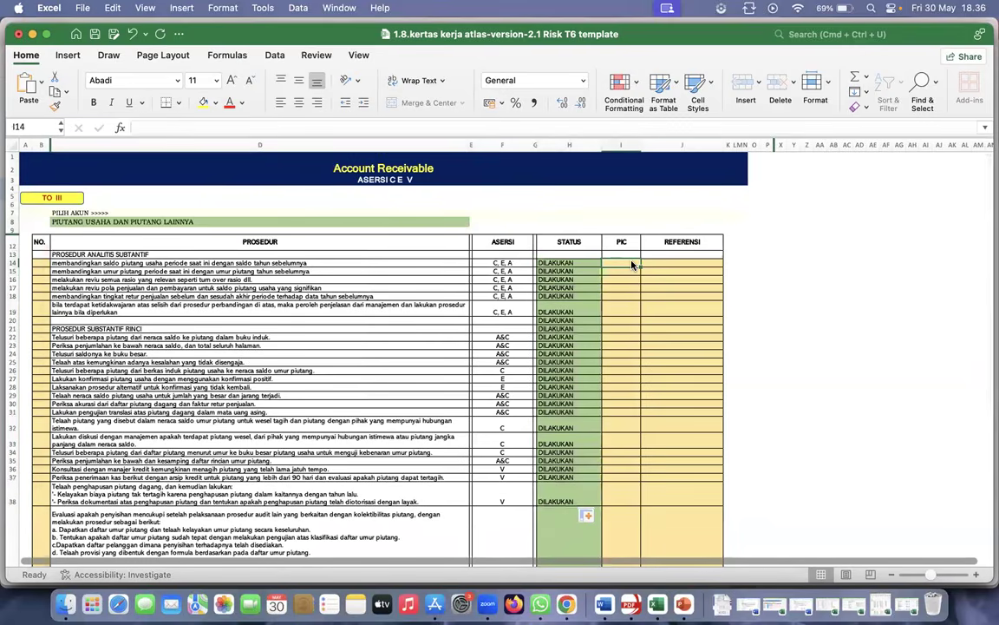
text(NM)
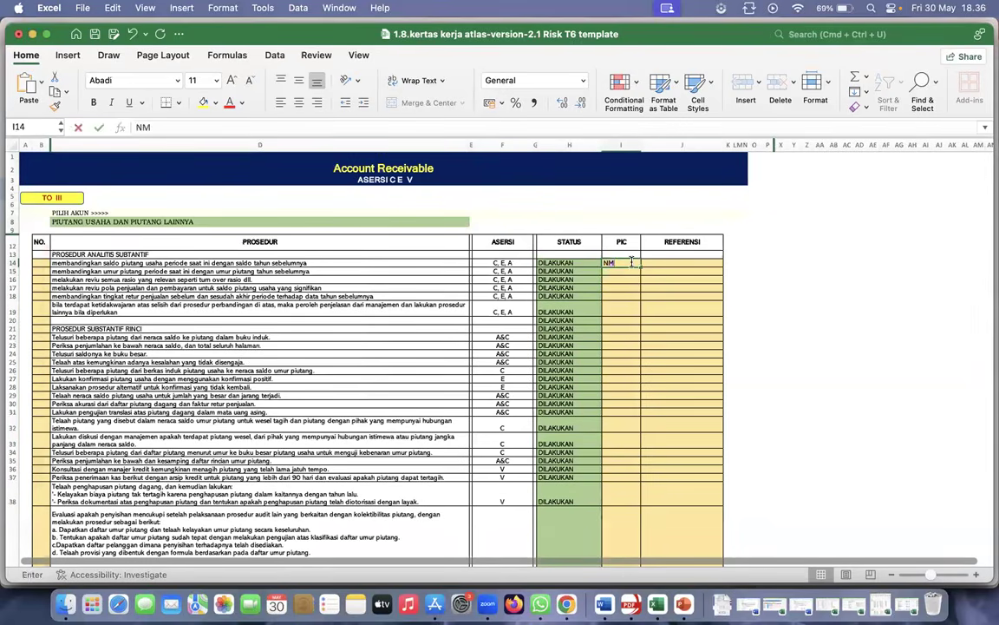
key(Return)
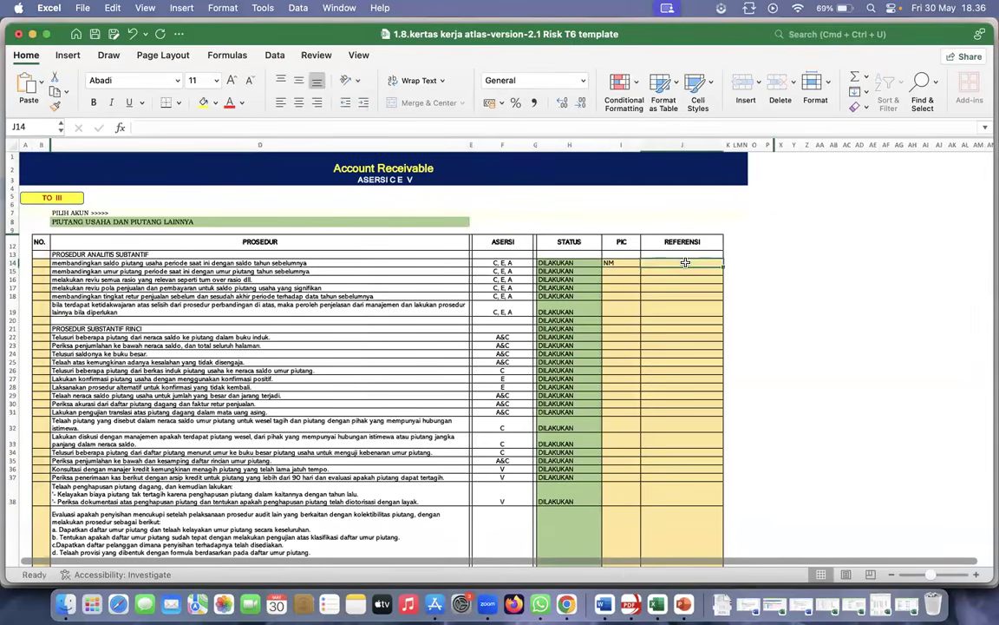
right_click(674, 265)
click(674, 264)
text(Link)
key(Return)
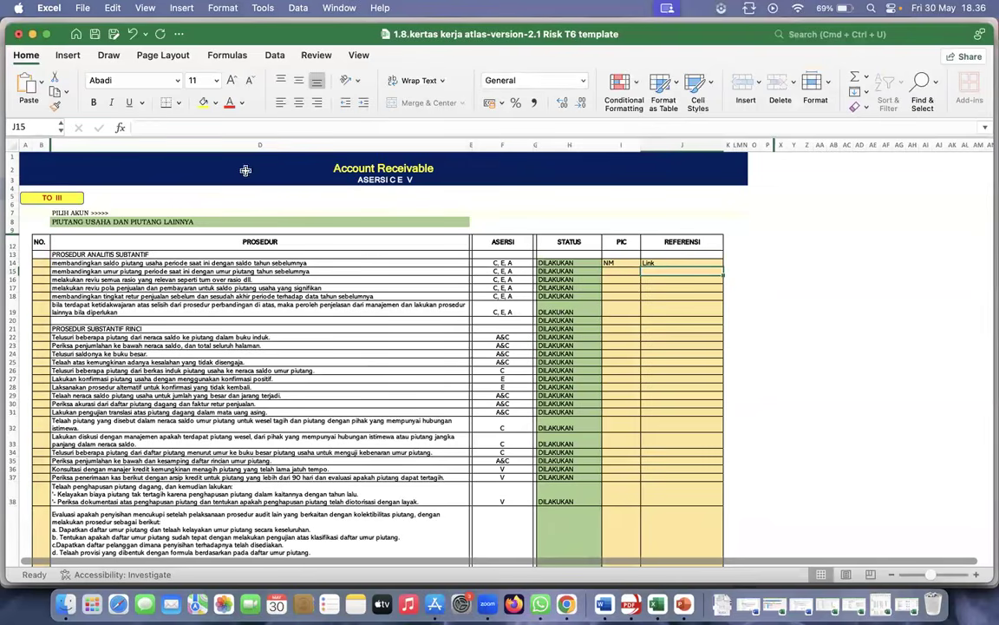
Return to the Account Receivable lead schedule and review its sampling plan and account balance table
click(55, 198)
scroll(312, 419, down, 3)
scroll(312, 419, down, 3)
scroll(313, 419, down, 4)
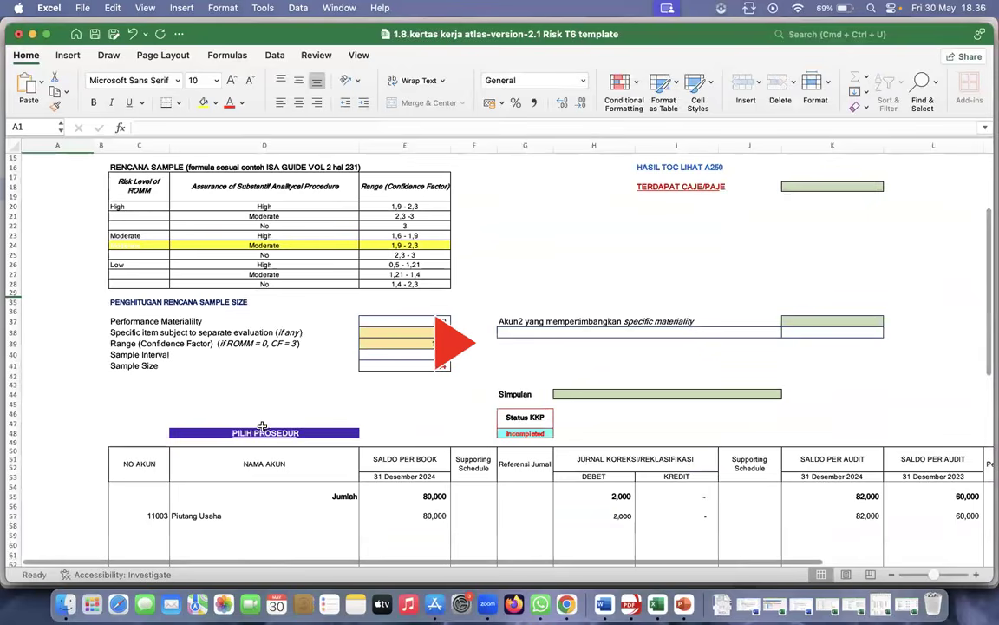
scroll(443, 428, up, 3)
scroll(443, 429, up, 3)
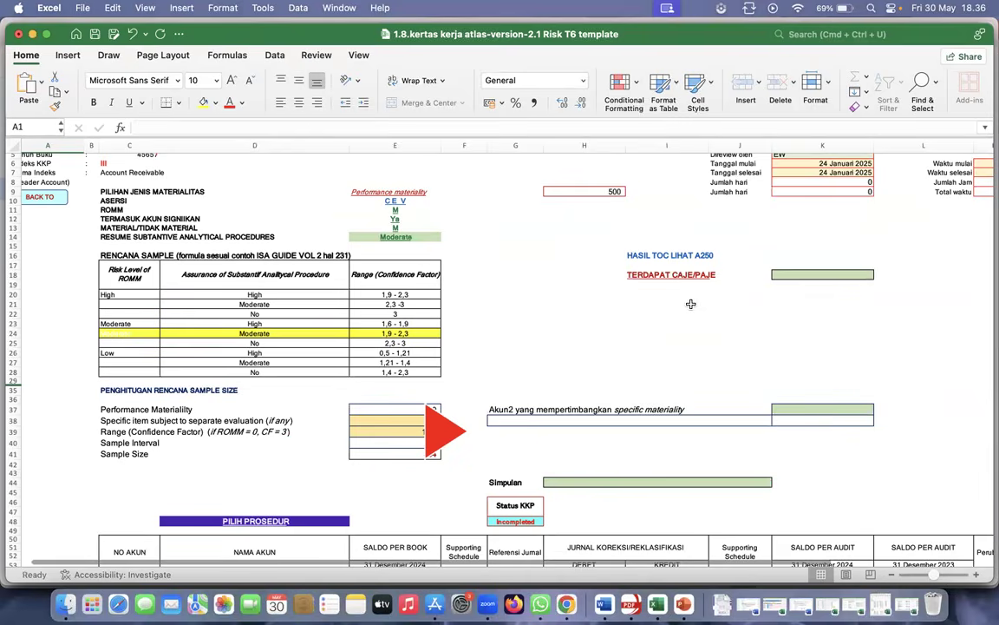
Switch to Word, put the bank confirmation away, and read the Konfirmasi piutang section of the case information document
click(605, 602)
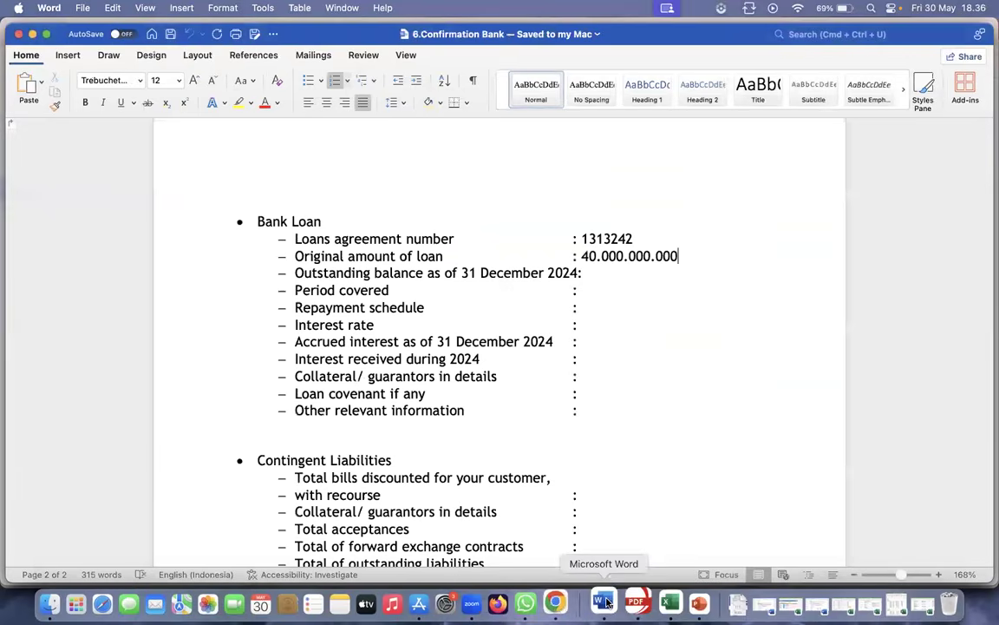
click(33, 35)
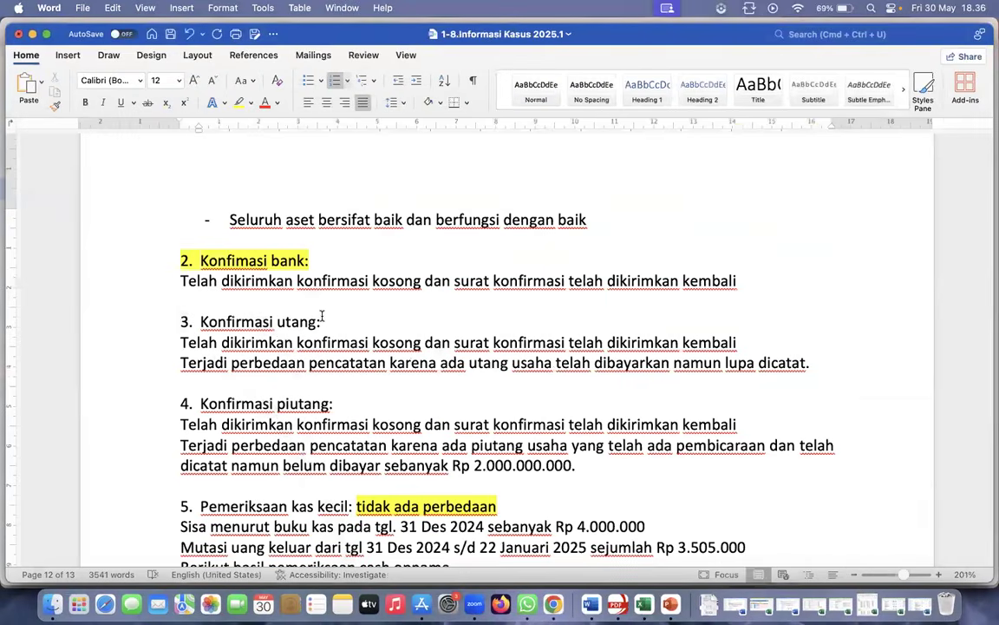
scroll(322, 315, down, 5)
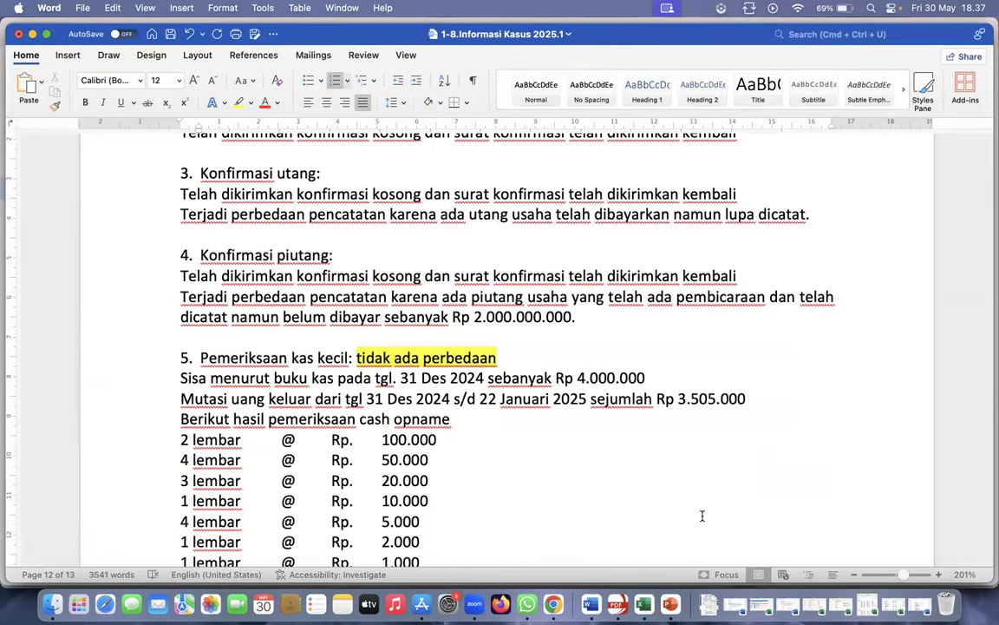
Open the Account Receivable confirmation letter and examine PT Universal's reply about the receivable balance at 31 December 2024
click(737, 606)
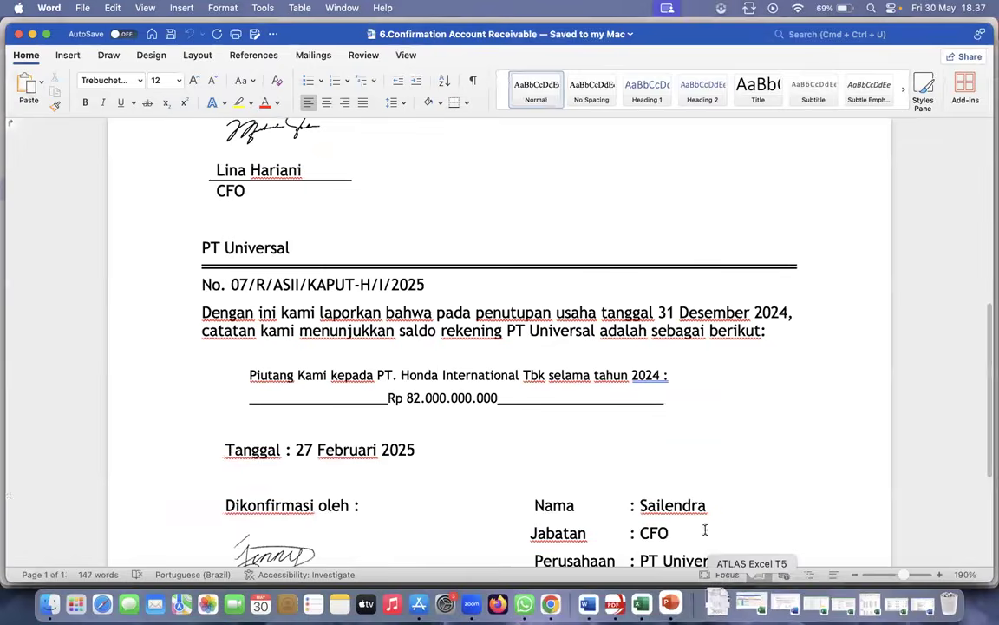
scroll(686, 460, up, 10)
scroll(682, 447, down, 10)
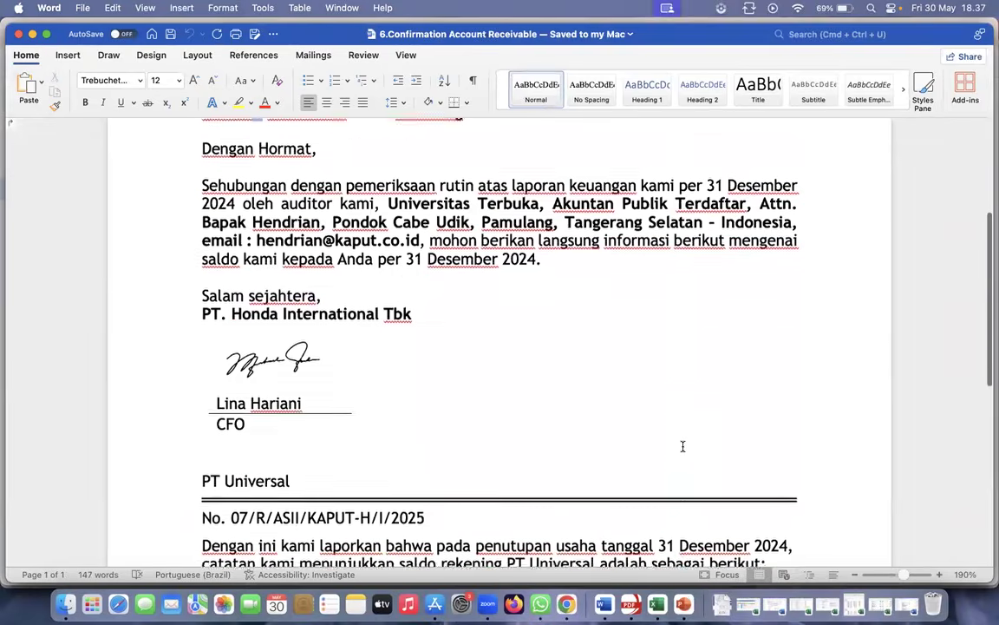
scroll(683, 446, down, 1)
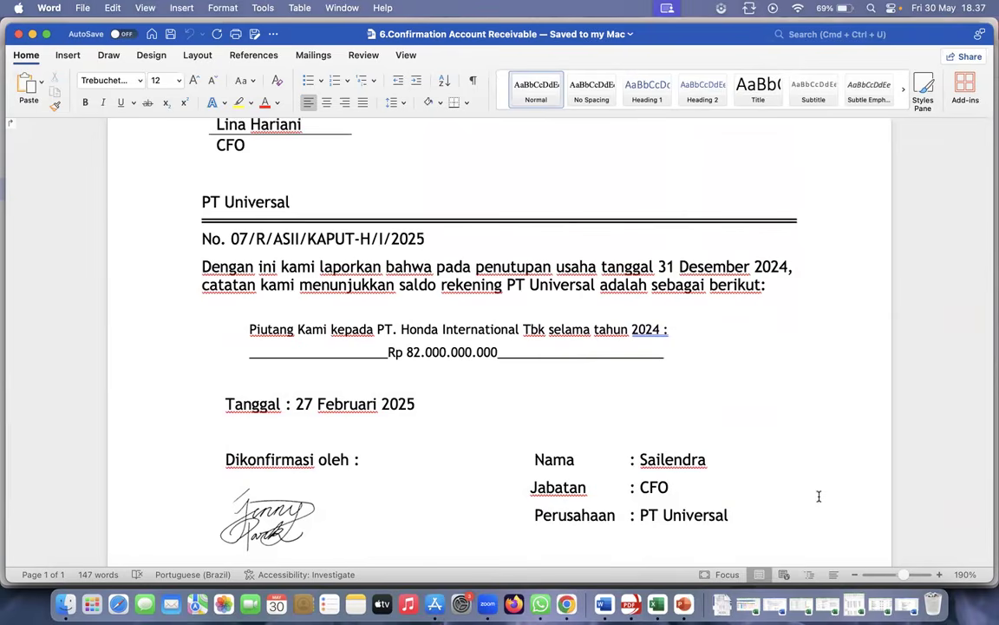
Compare the 31/12/24 Piutang Usaha balance in the financial statement attachment with the confirmation letter, then put the attachment away
click(883, 604)
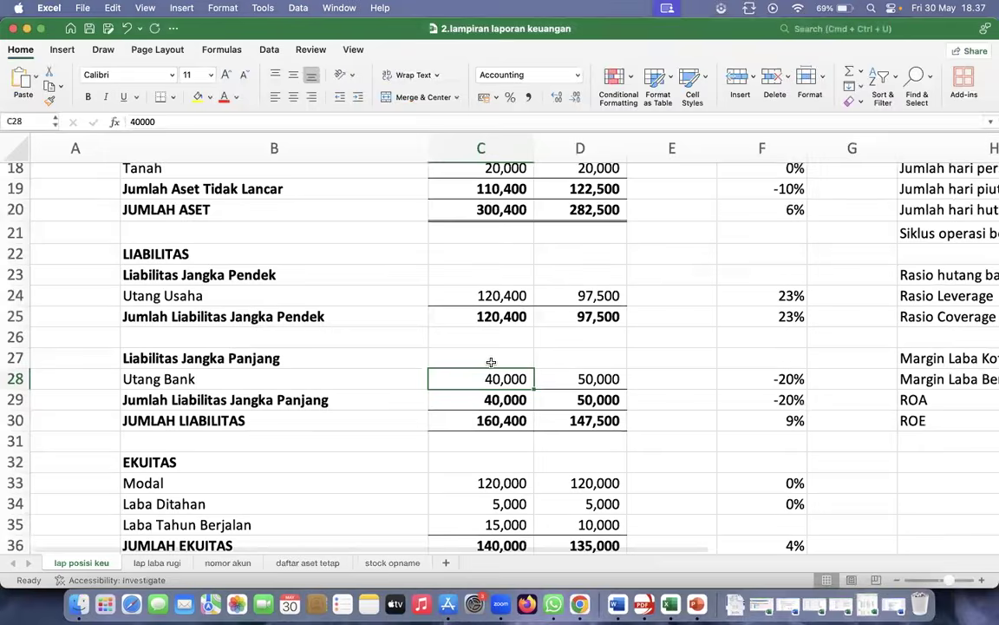
scroll(491, 362, up, 10)
click(493, 337)
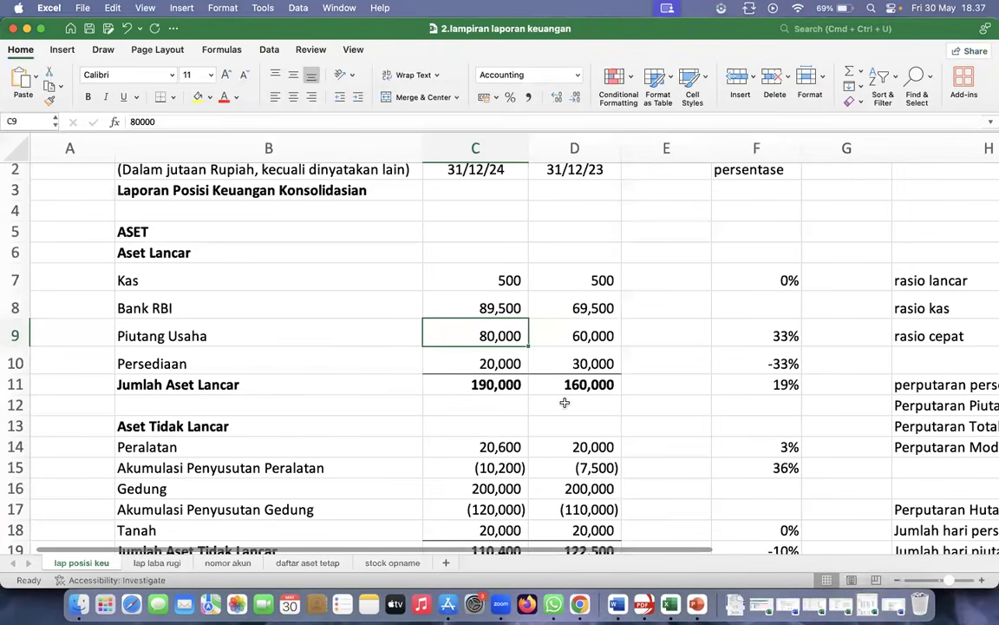
click(616, 603)
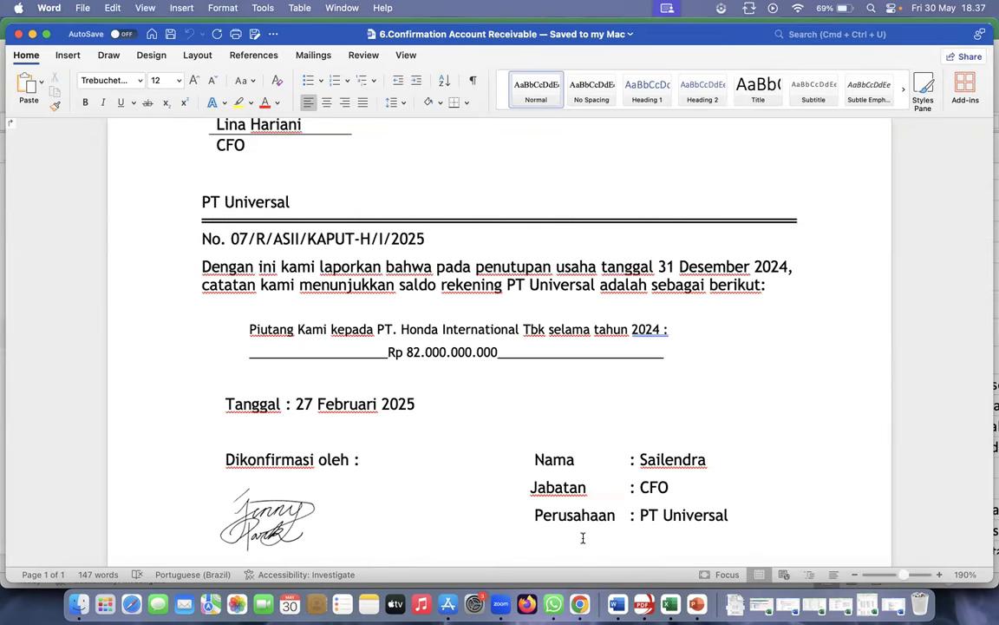
click(673, 599)
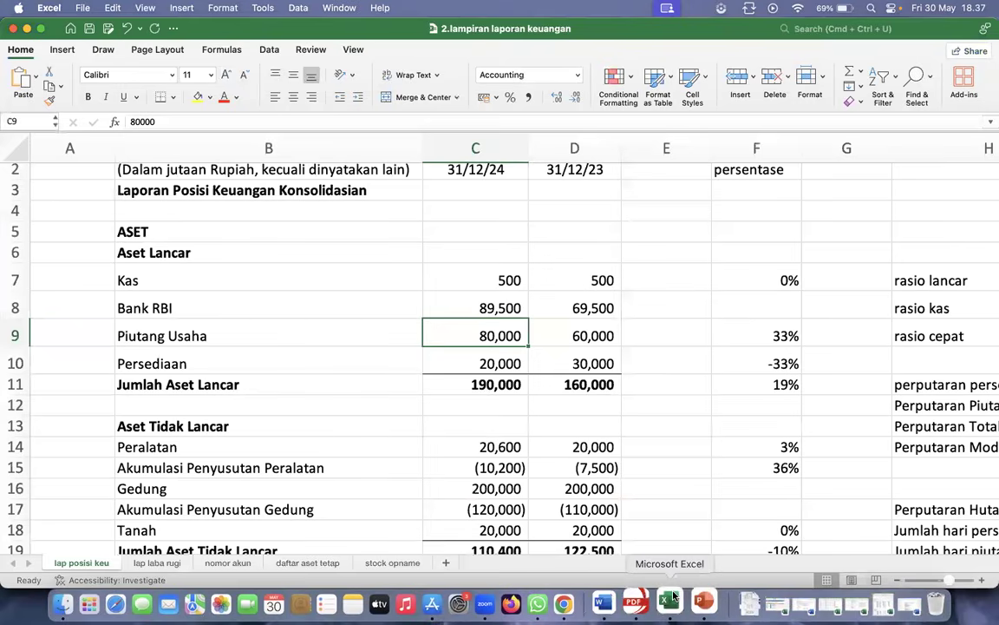
click(27, 30)
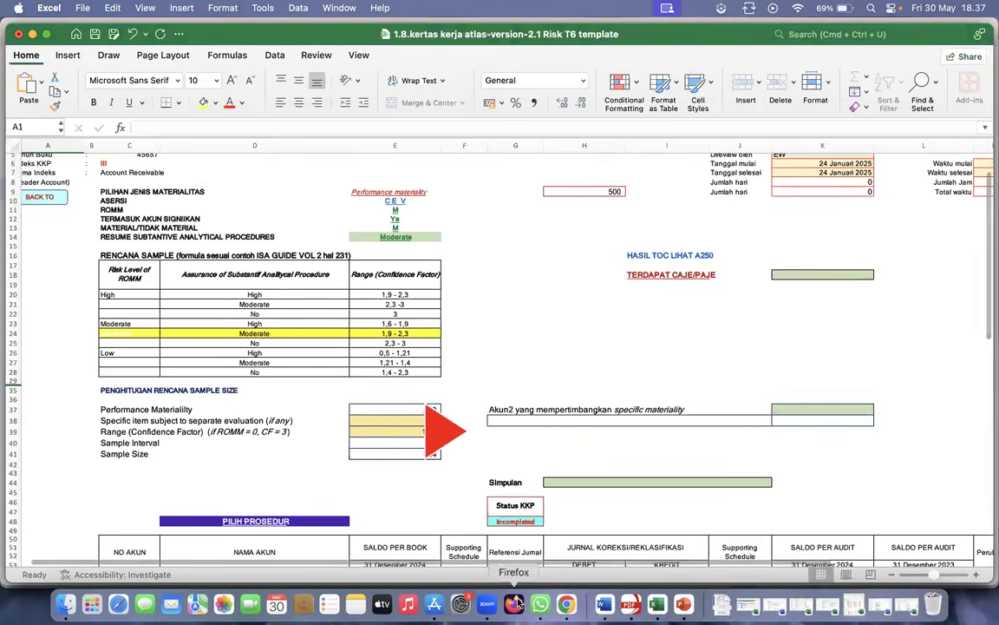
Add the note "koreksi jurnal" after the Konfirmasi piutang heading in the case document and highlight it in yellow
click(605, 608)
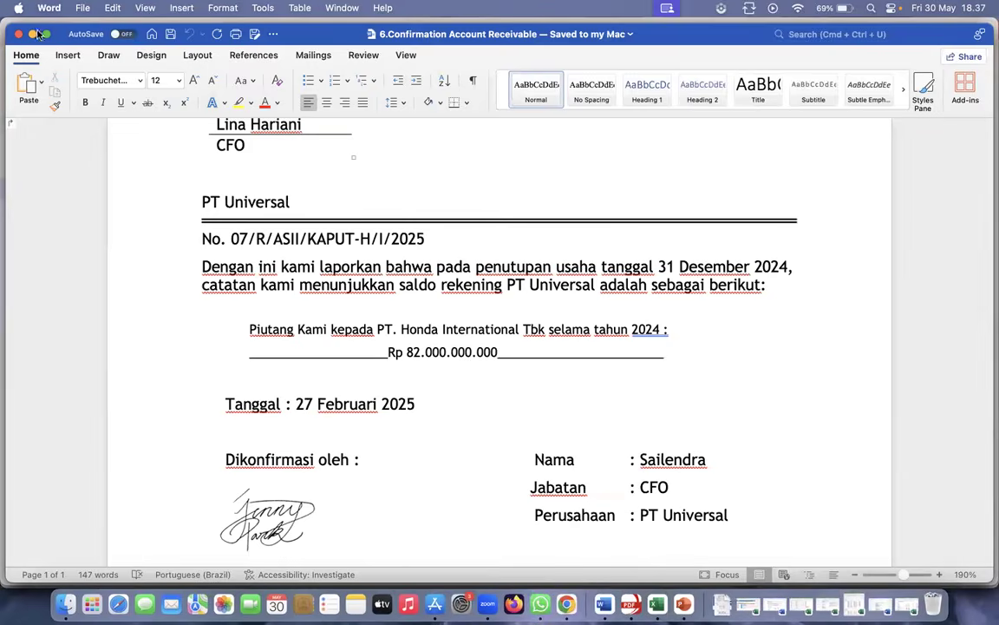
click(32, 34)
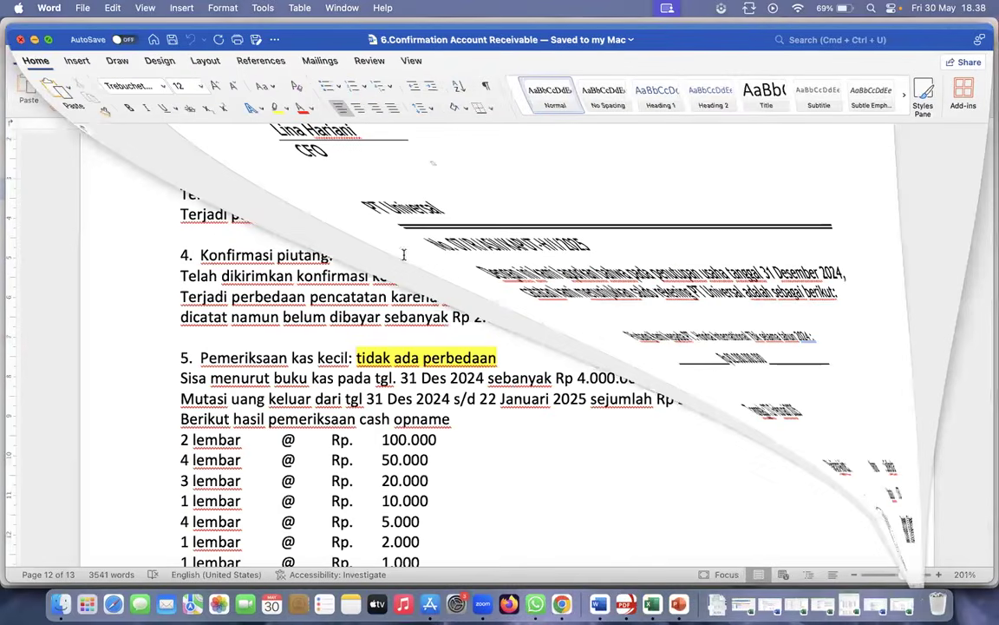
click(417, 258)
text(koreksi jurnal)
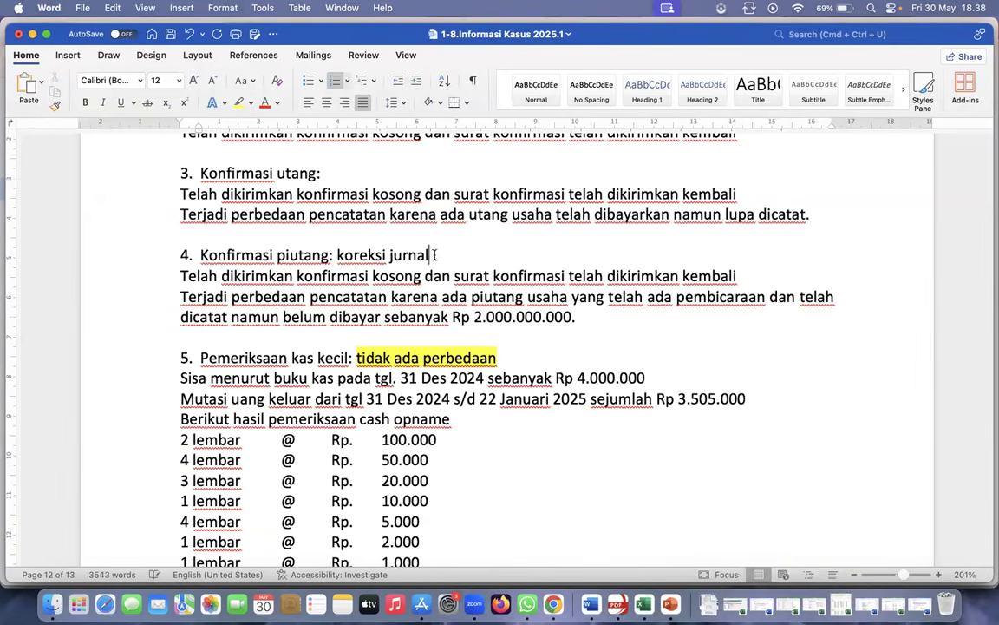
drag(430, 255, 337, 255)
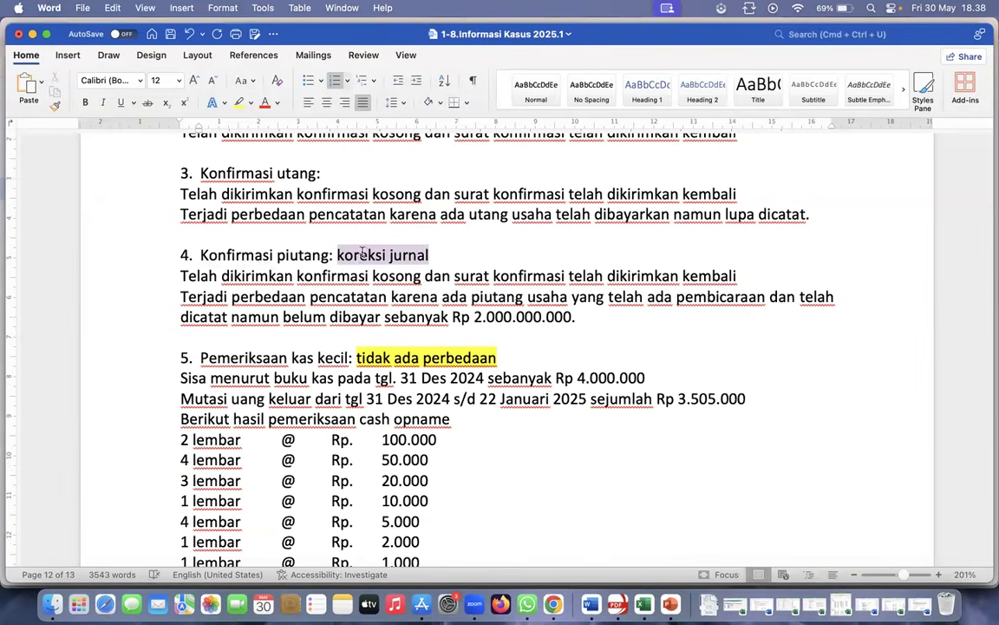
click(235, 102)
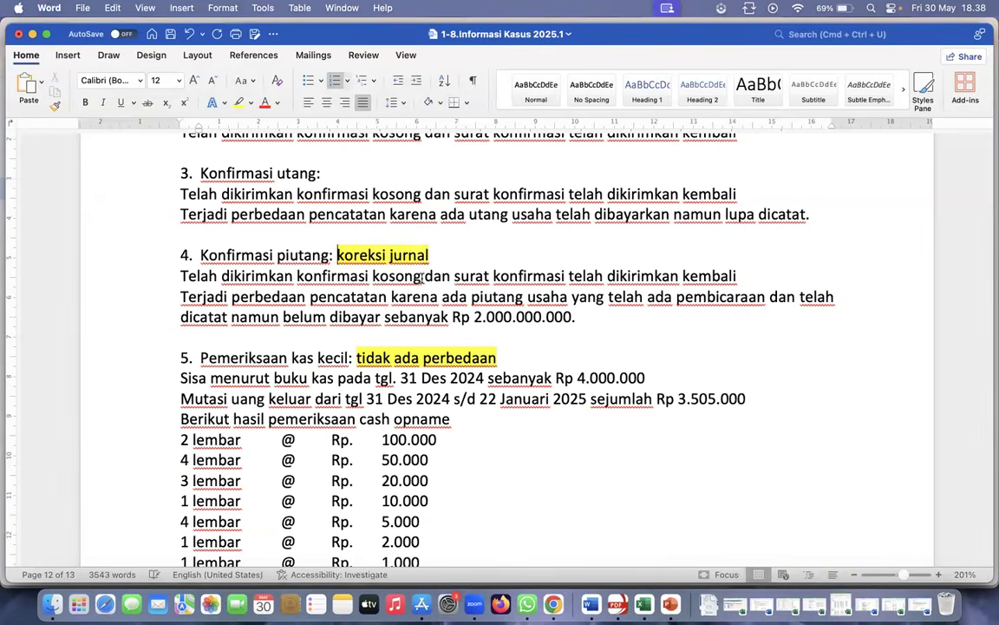
click(375, 314)
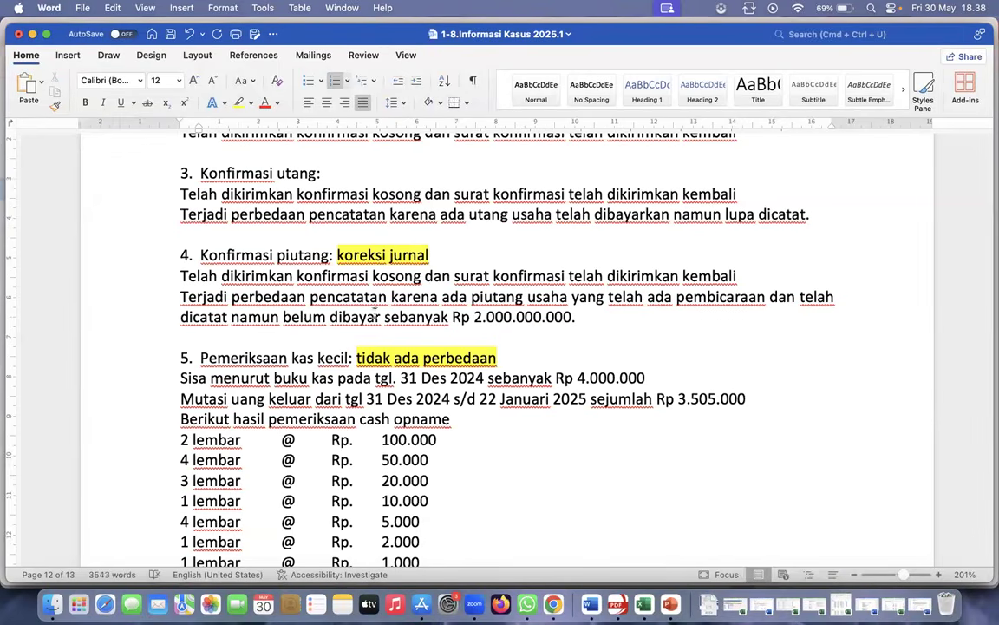
Check the unpaid receivable amount in the case document against the confirmation letter, then put the letter away
click(486, 318)
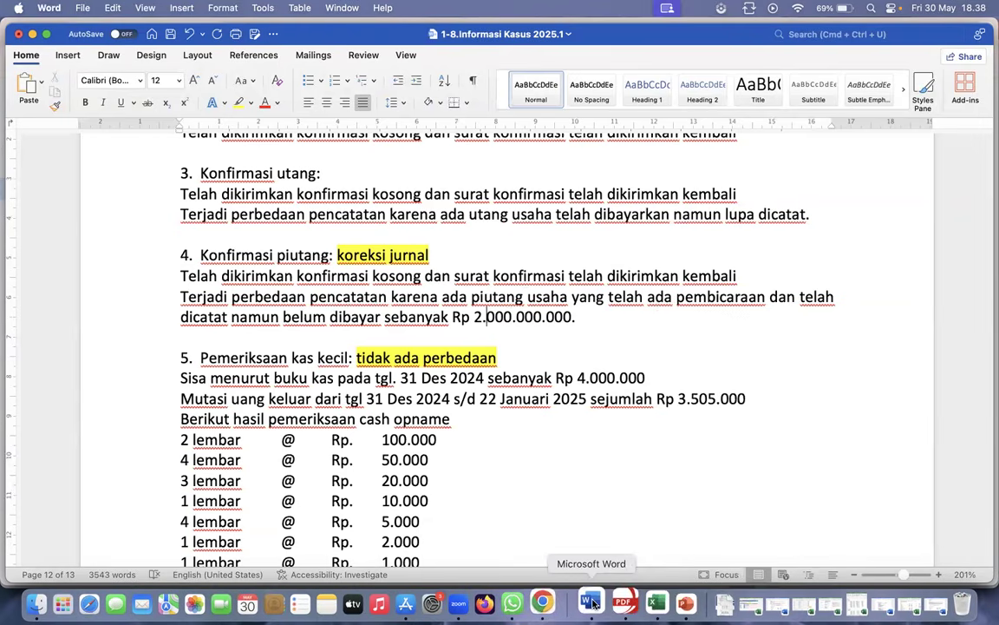
click(919, 606)
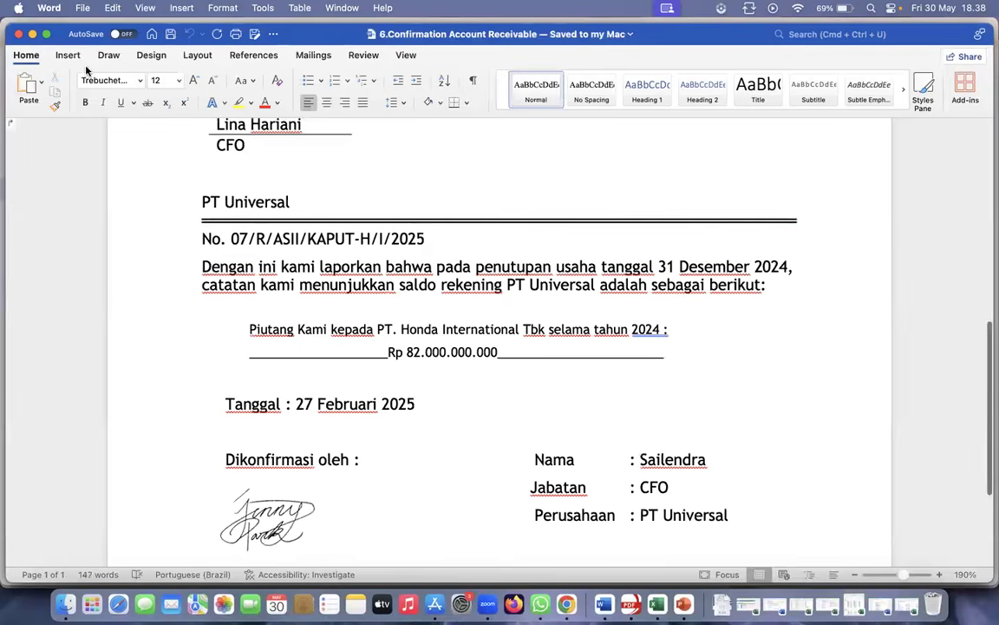
click(33, 35)
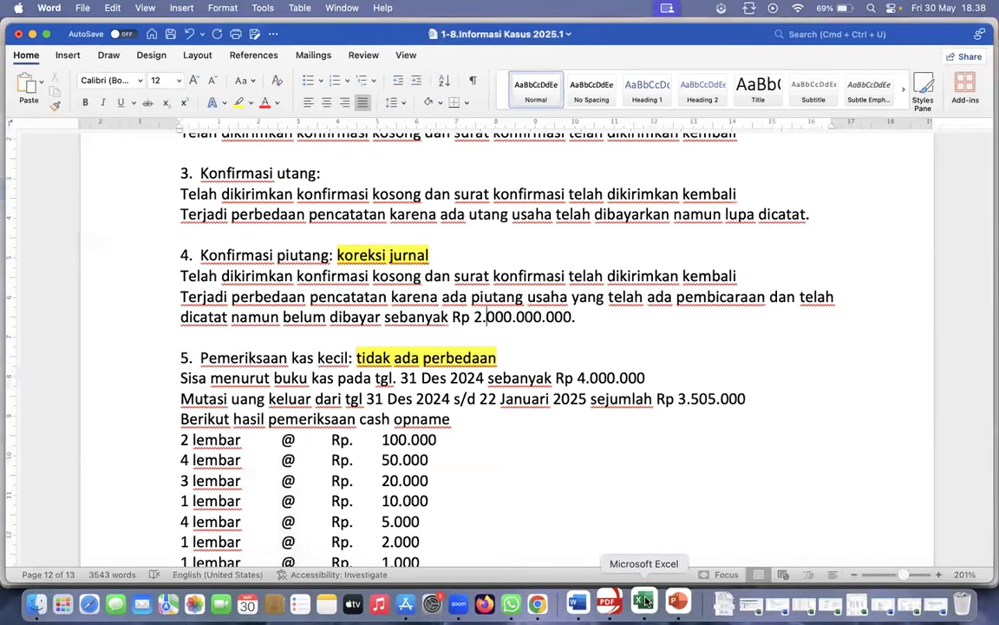
Switch back to the ATLAS workbook in Excel and set TERDAPAT CAJE/PAJE to YA for Account Receivable
click(644, 601)
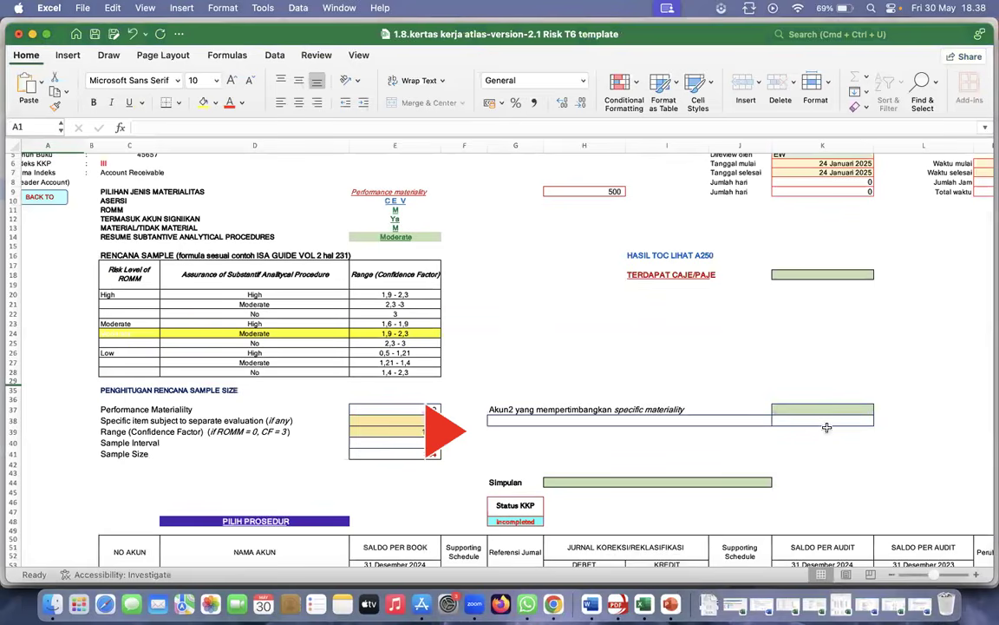
click(824, 276)
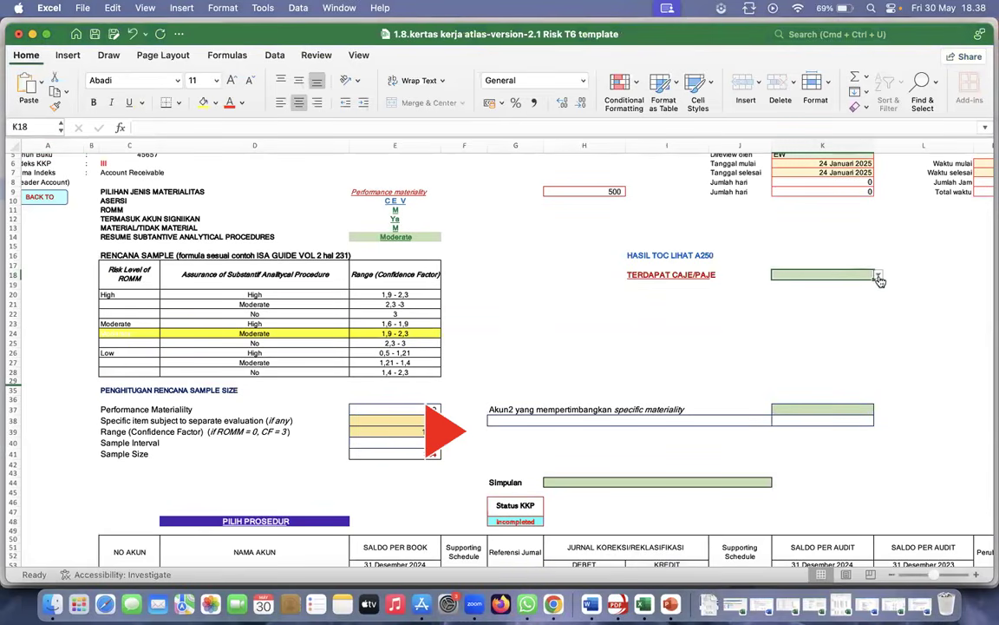
click(878, 274)
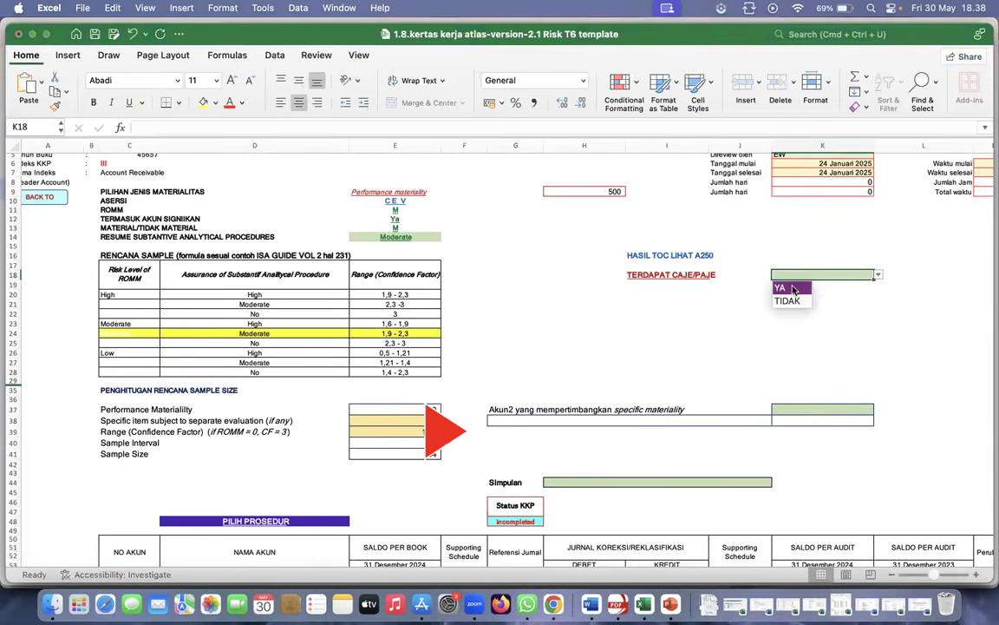
click(781, 287)
Set the Account Receivable Simpulan to "Akun tersebut telah disajikan secara wajar"
click(746, 482)
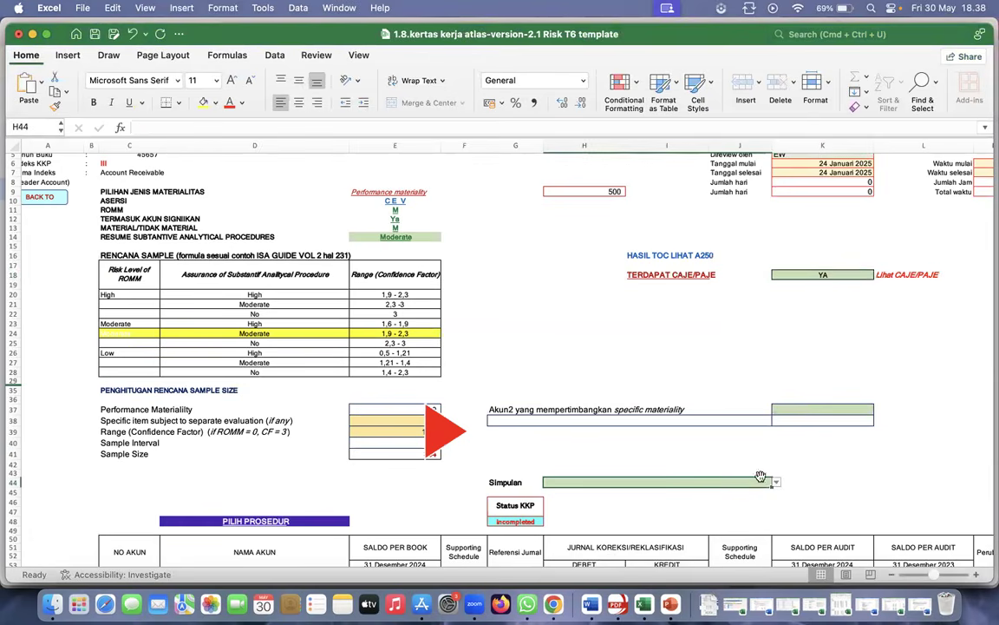
click(776, 483)
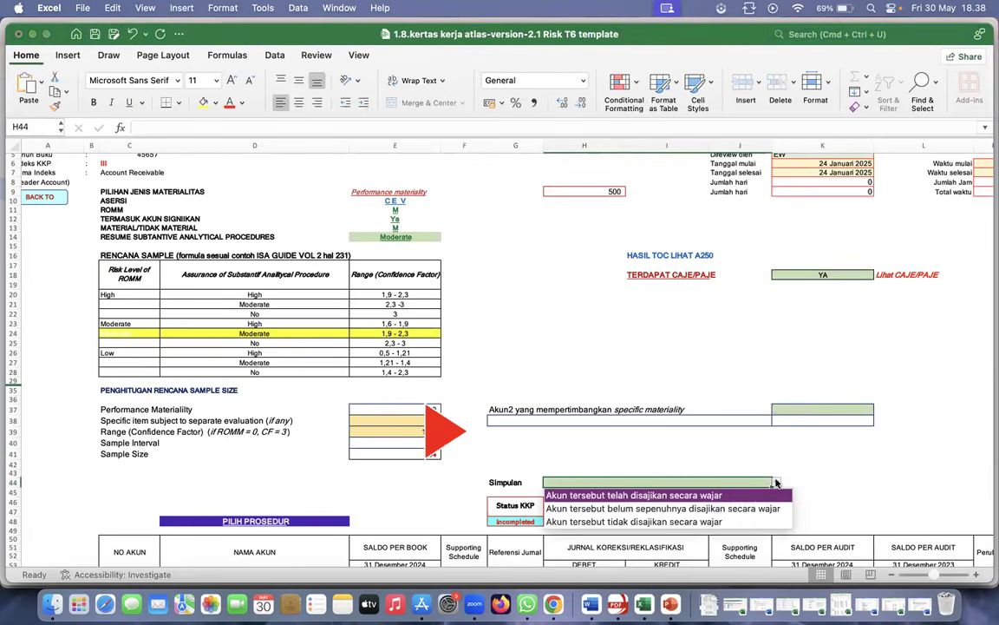
click(707, 496)
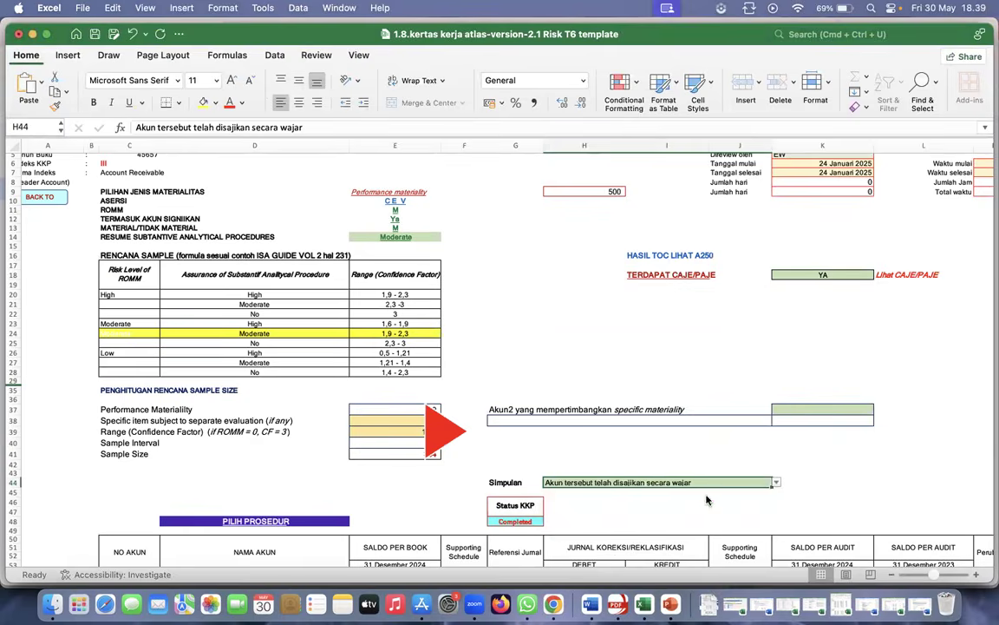
Follow the Lihat CAJE/PAJE link from the Account Receivable schedule and look over the CAJE/PAJE worksheet's materiality and misstatement summary
scroll(760, 456, right, 2)
scroll(759, 456, up, 1)
scroll(760, 456, right, 2)
scroll(760, 456, up, 1)
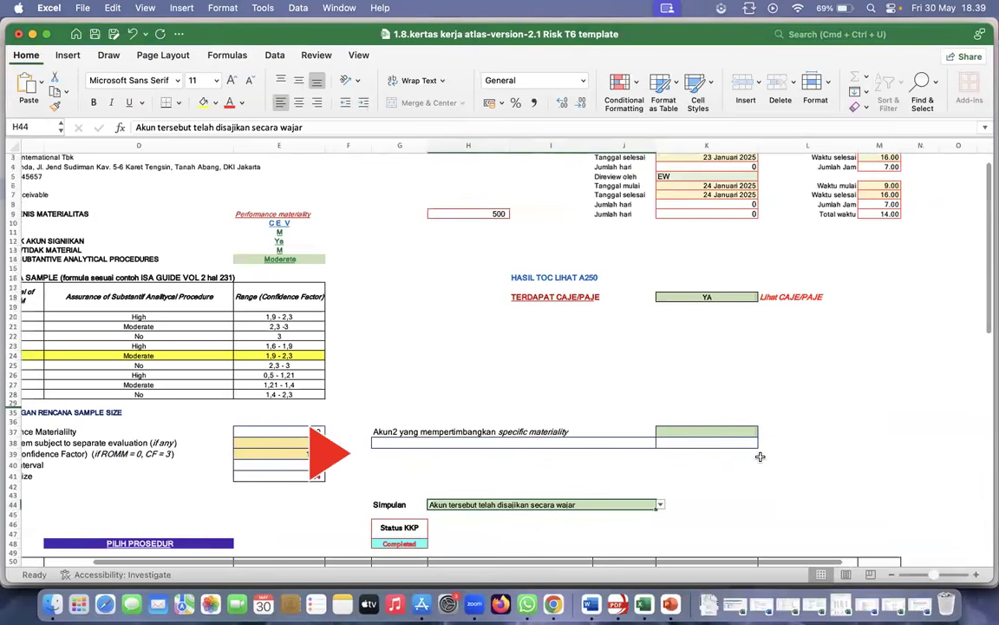
click(775, 301)
scroll(538, 394, right, 3)
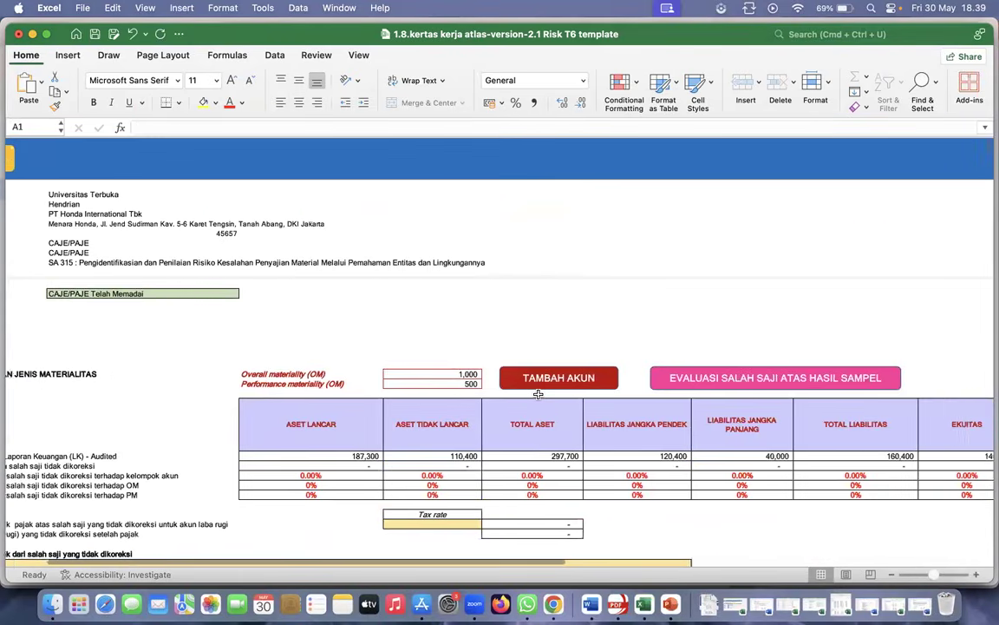
scroll(538, 393, right, 4)
scroll(538, 393, left, 8)
scroll(538, 394, down, 1)
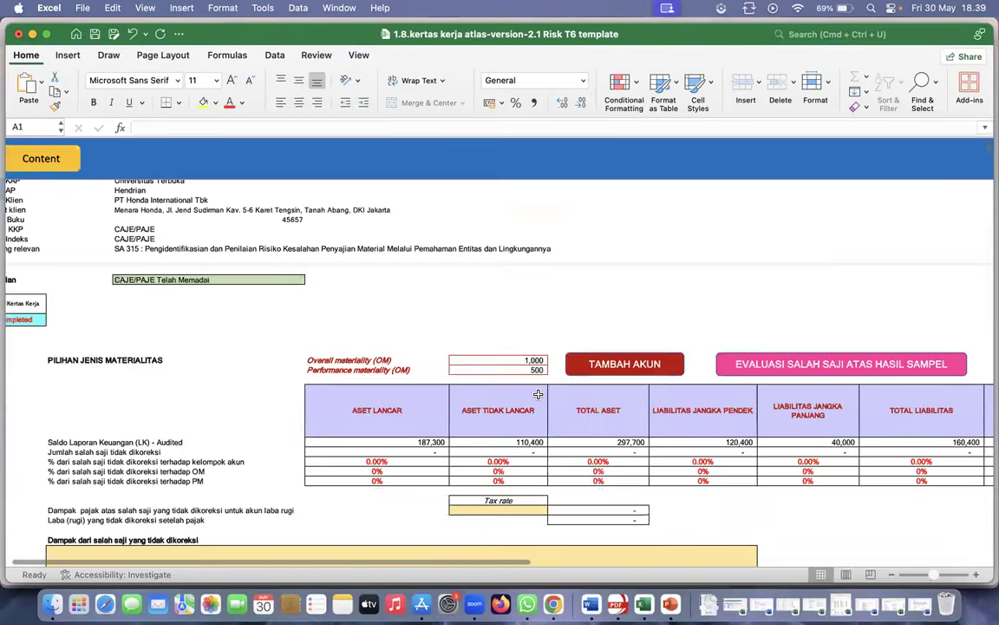
Go to the Rincian CAJE/PAJE table and look over its first correcting entry for Piutang Usaha and Kas dan Setara Kas
scroll(538, 394, down, 3)
scroll(538, 394, down, 3)
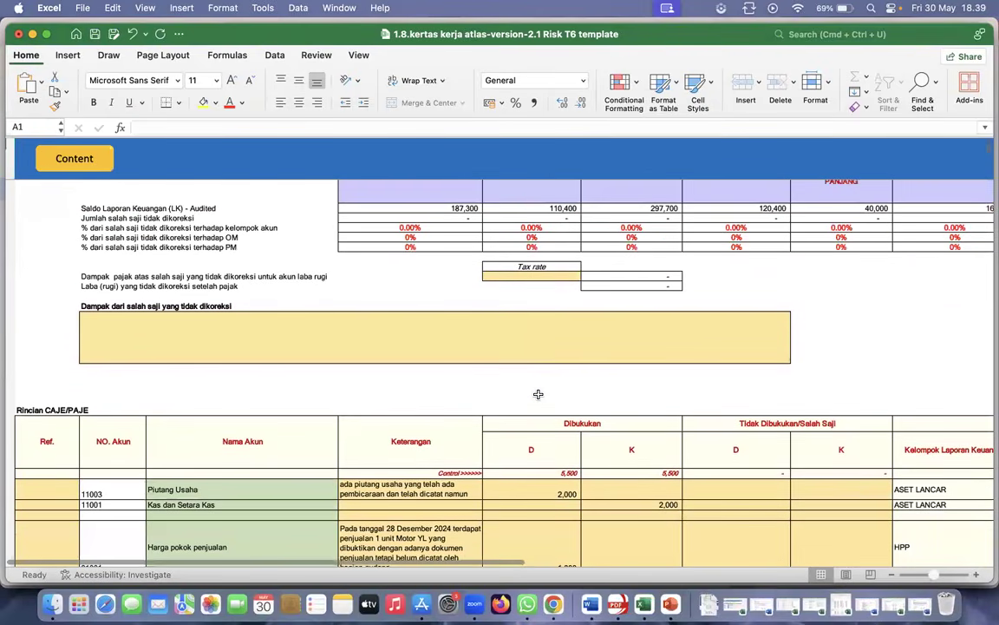
scroll(538, 394, up, 1)
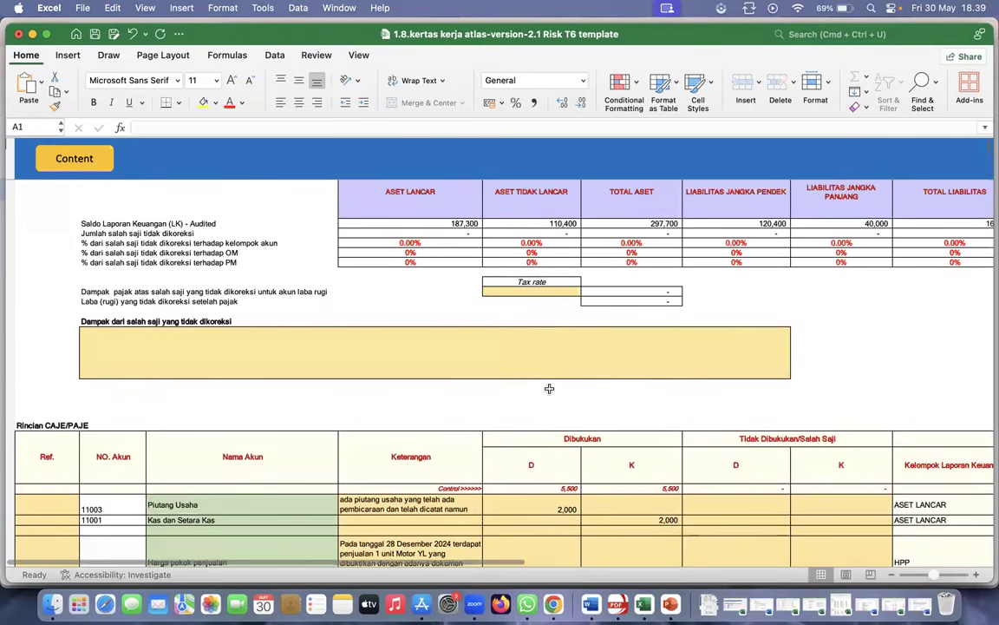
scroll(550, 389, down, 2)
scroll(549, 389, down, 1)
scroll(549, 389, up, 1)
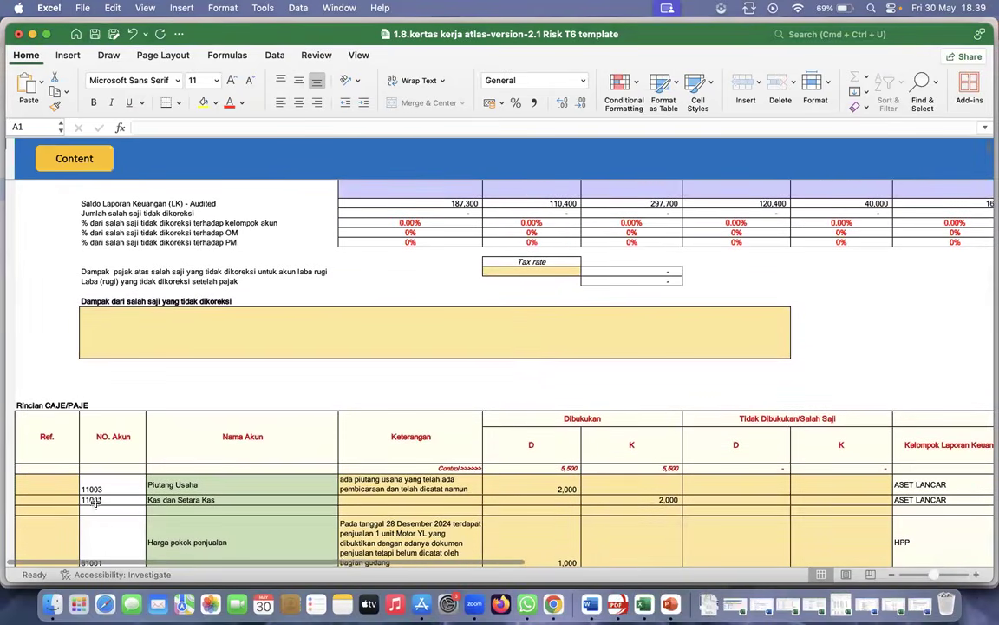
drag(92, 483, 819, 503)
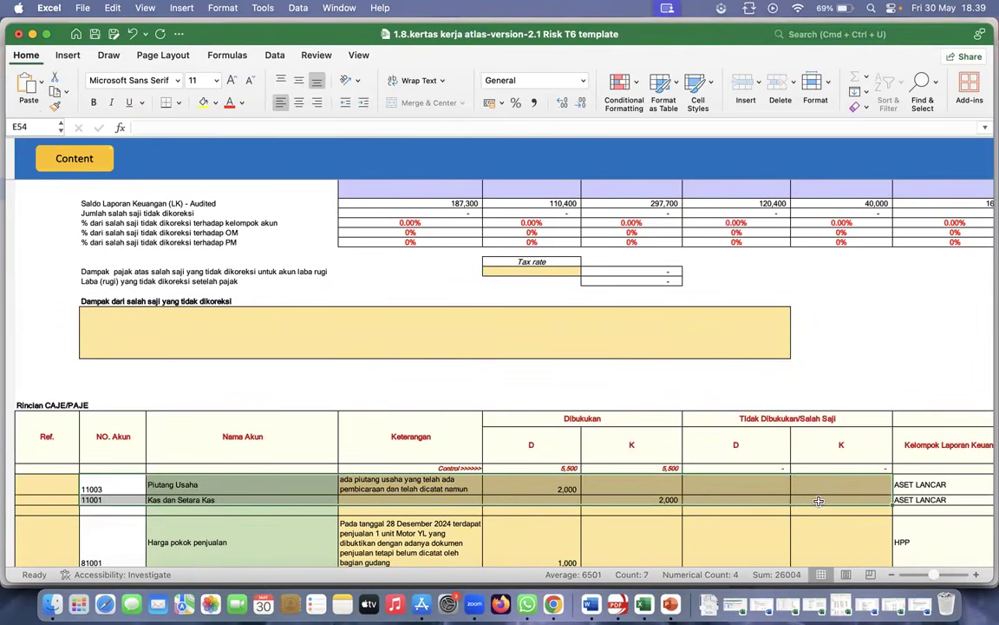
Choose Piutang Usaha and Kas dan Setara Kas as the two account names of the first CAJE/PAJE entry
click(197, 485)
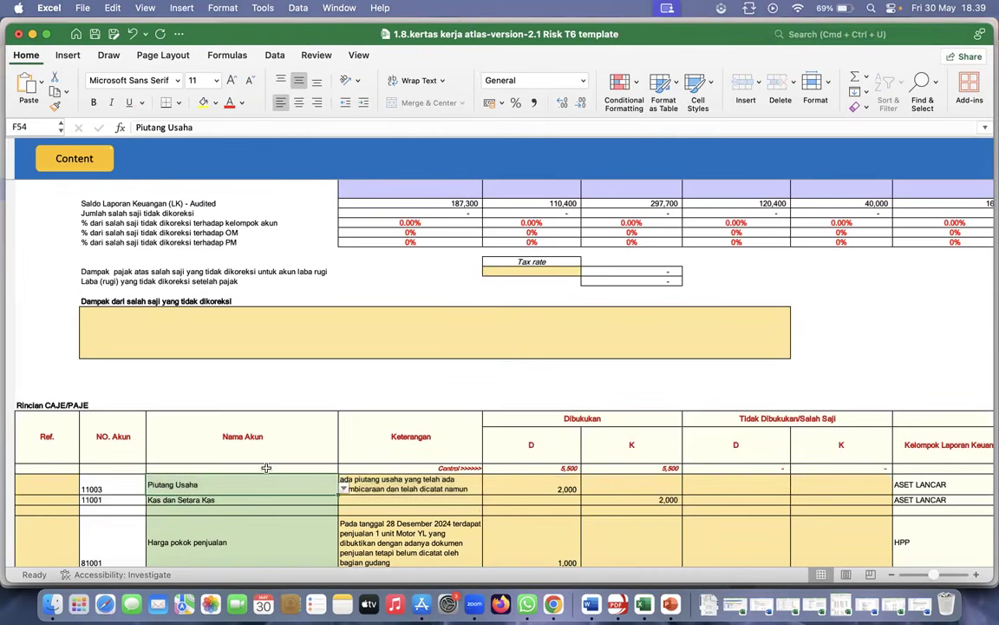
click(344, 490)
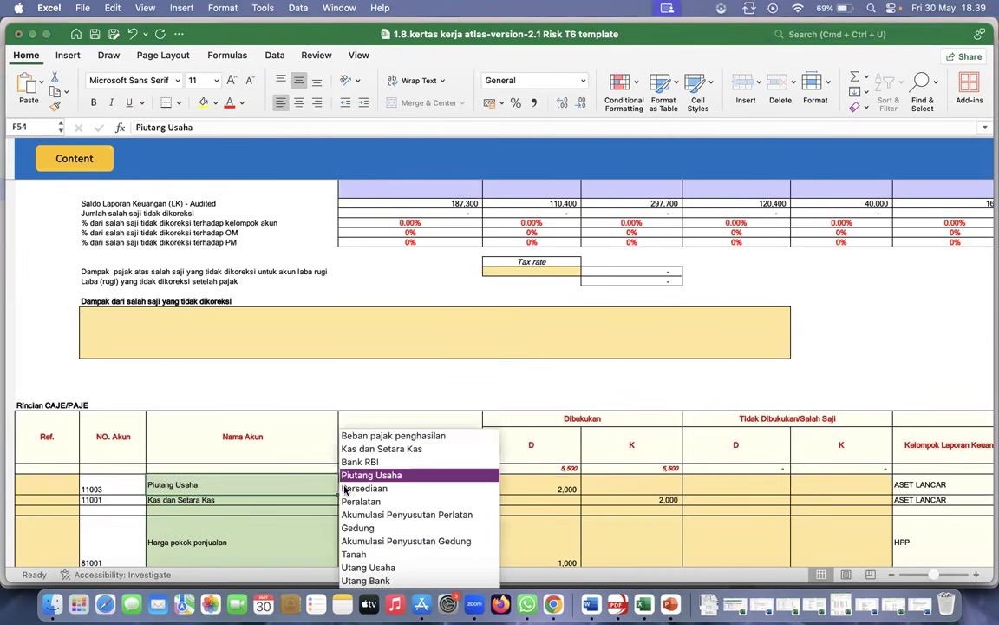
click(371, 477)
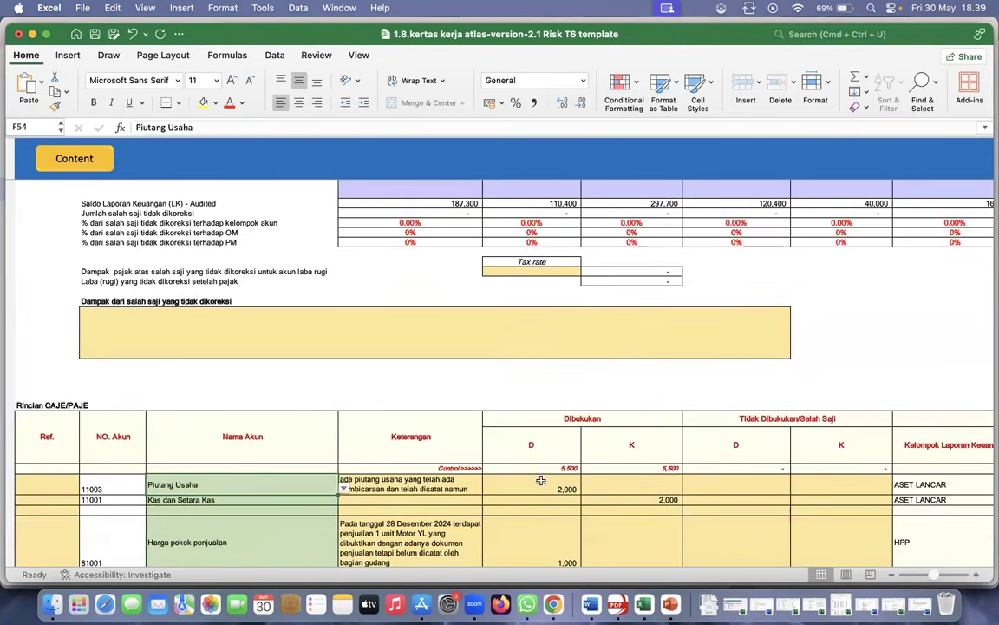
click(255, 499)
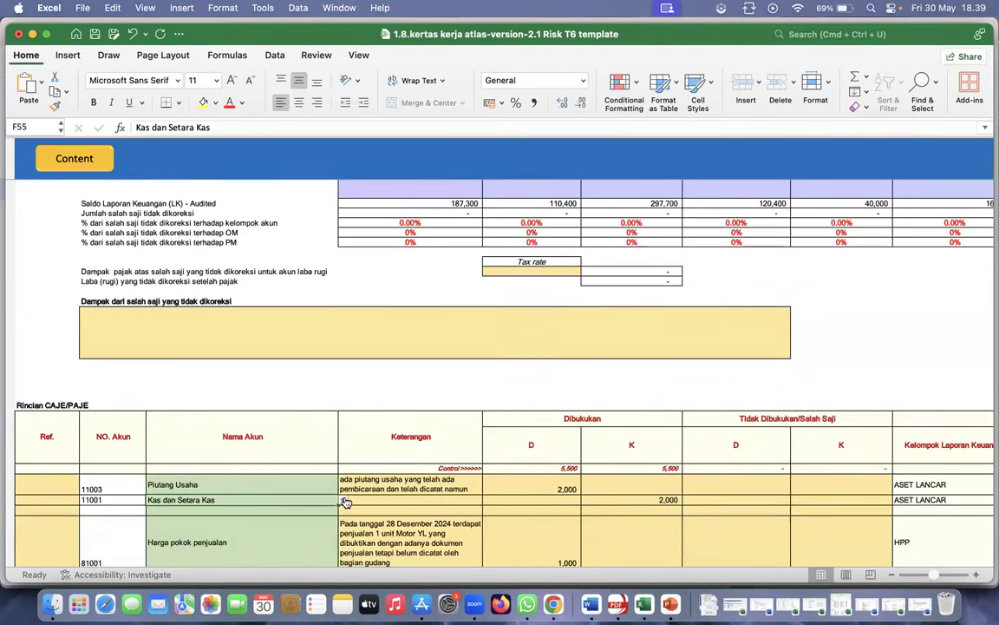
click(343, 501)
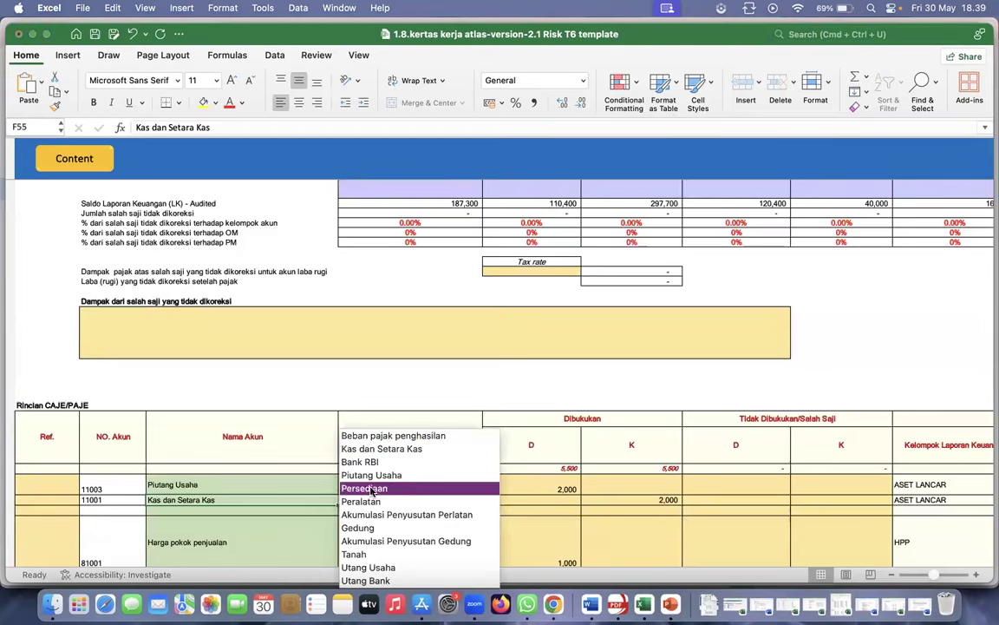
click(405, 450)
Check the first entry's debit amount, its credit formula and the full Keterangan text explaining the Piutang Usaha correction
click(562, 490)
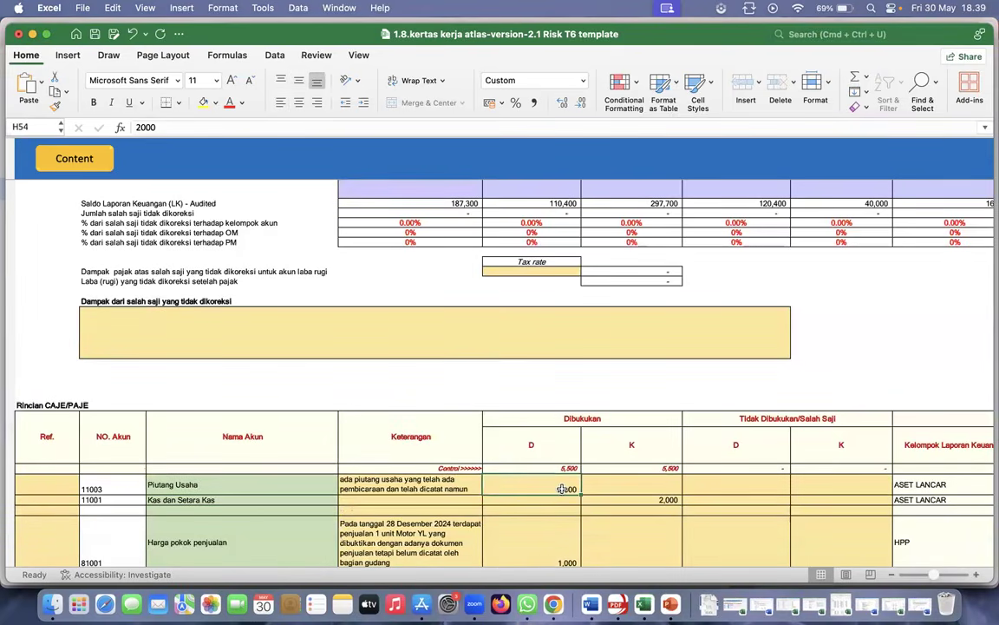
click(651, 502)
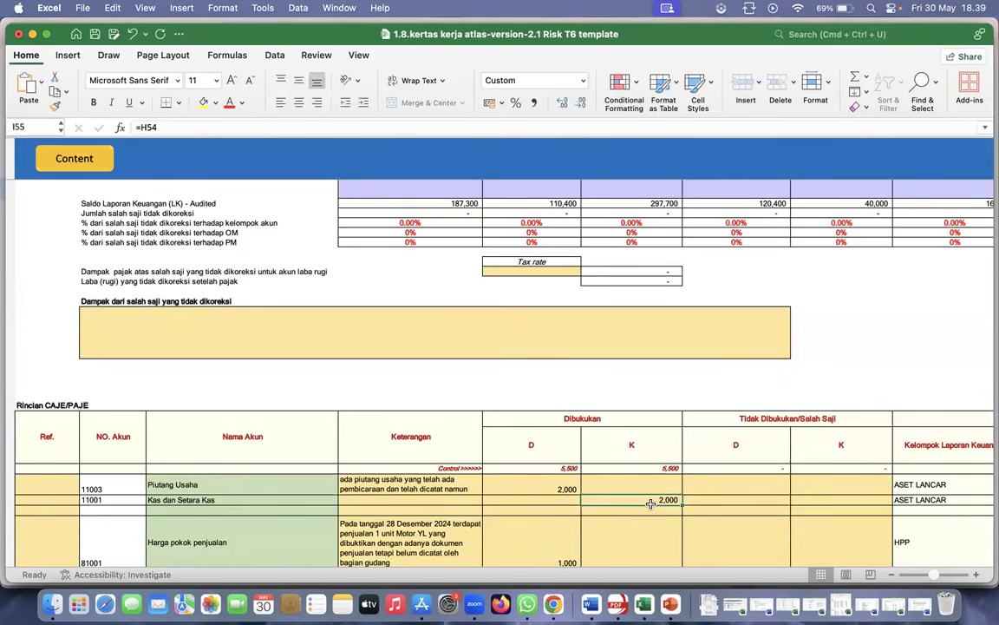
click(428, 488)
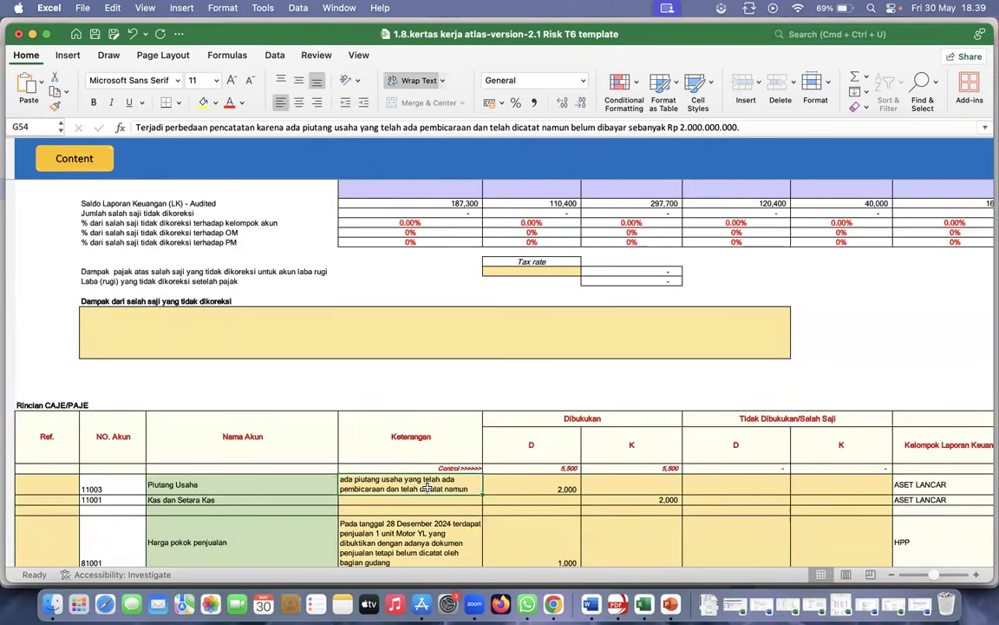
double_click(468, 508)
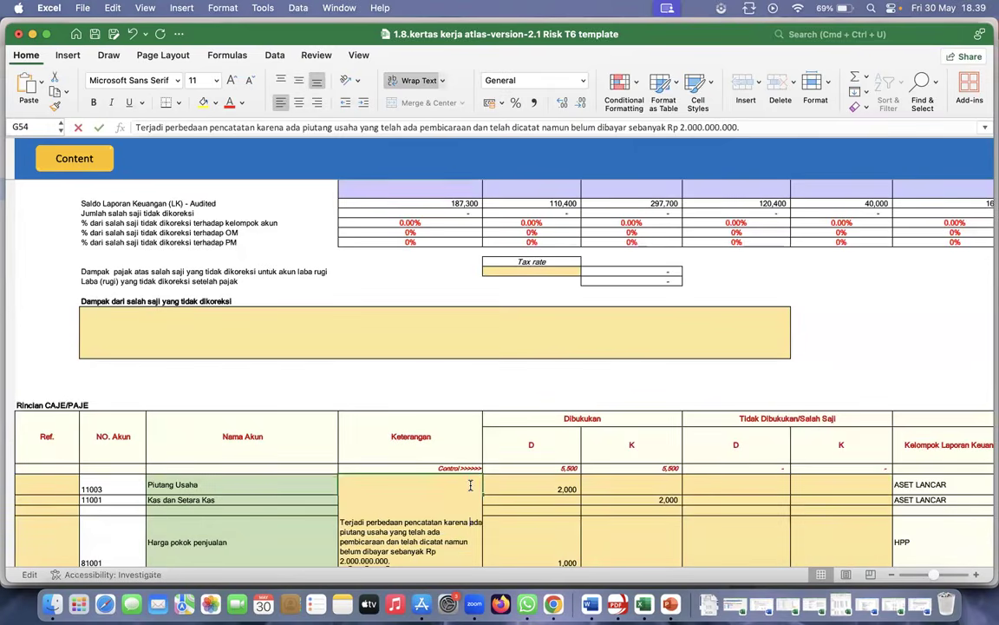
scroll(551, 406, down, 4)
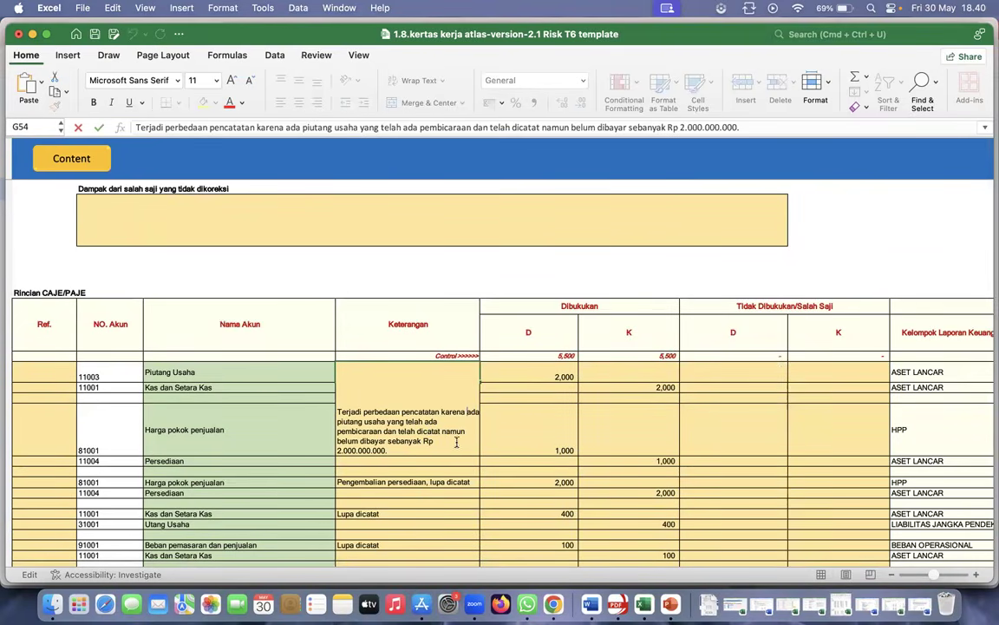
click(303, 388)
click(373, 375)
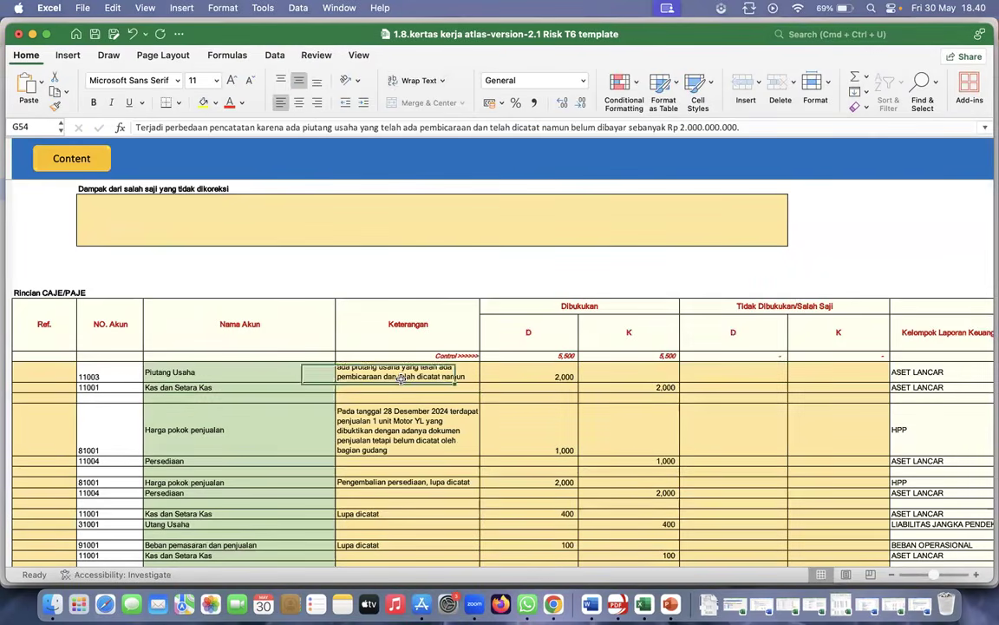
scroll(400, 379, up, 2)
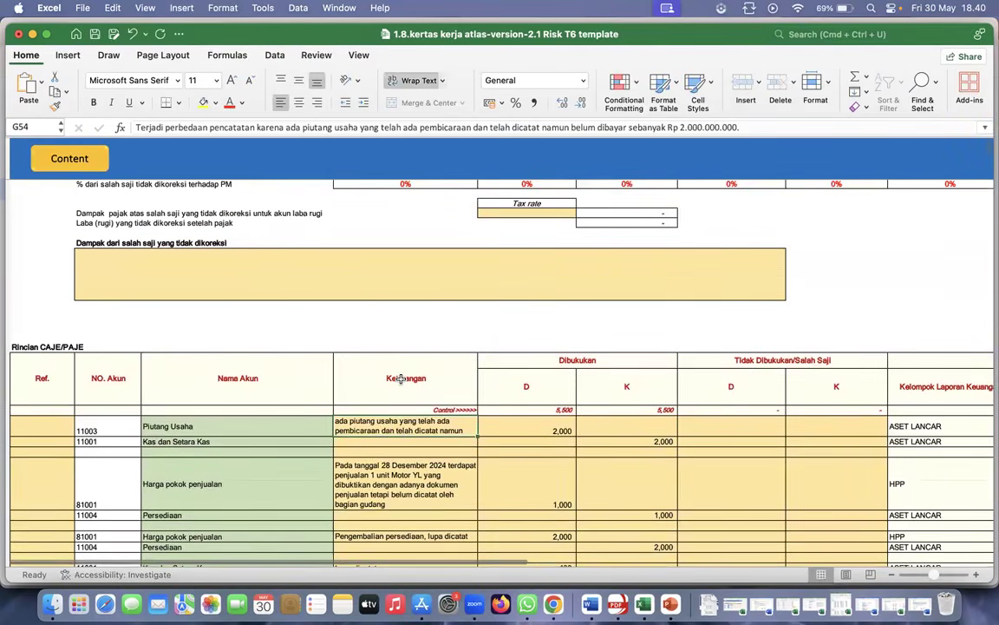
Set Kelemahan Pengendalian Internal and Adanya Kecurangan to TIDAK for the Piutang Usaha row
scroll(401, 378, right, 5)
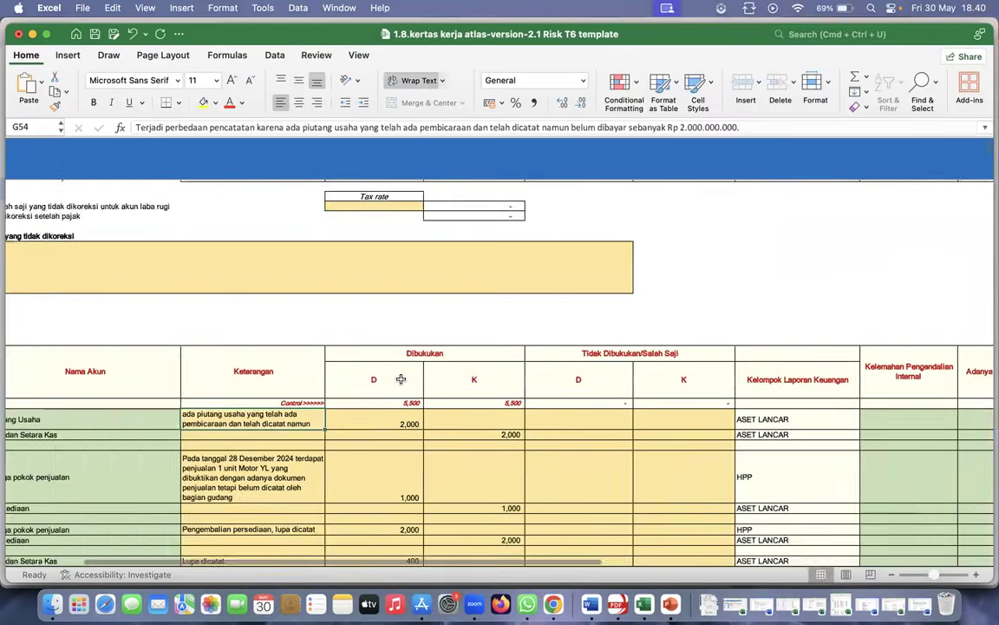
scroll(401, 378, right, 1)
click(741, 422)
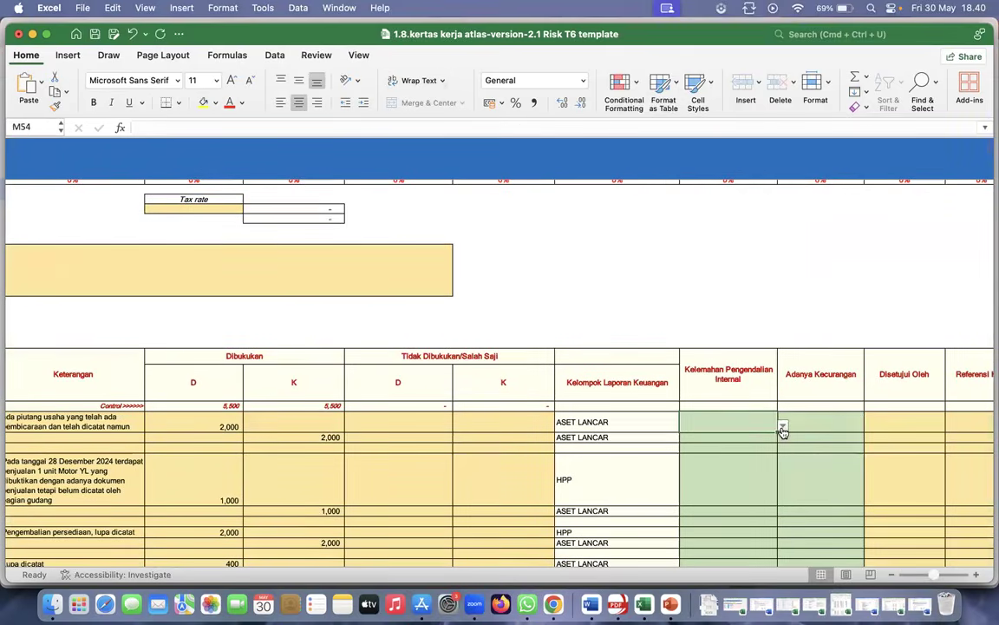
click(782, 428)
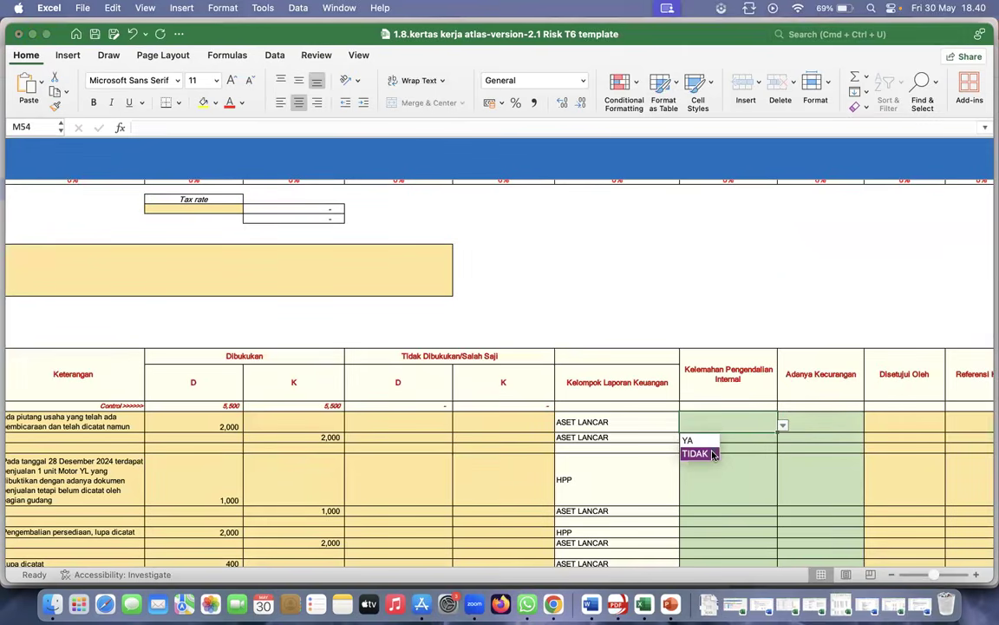
click(712, 454)
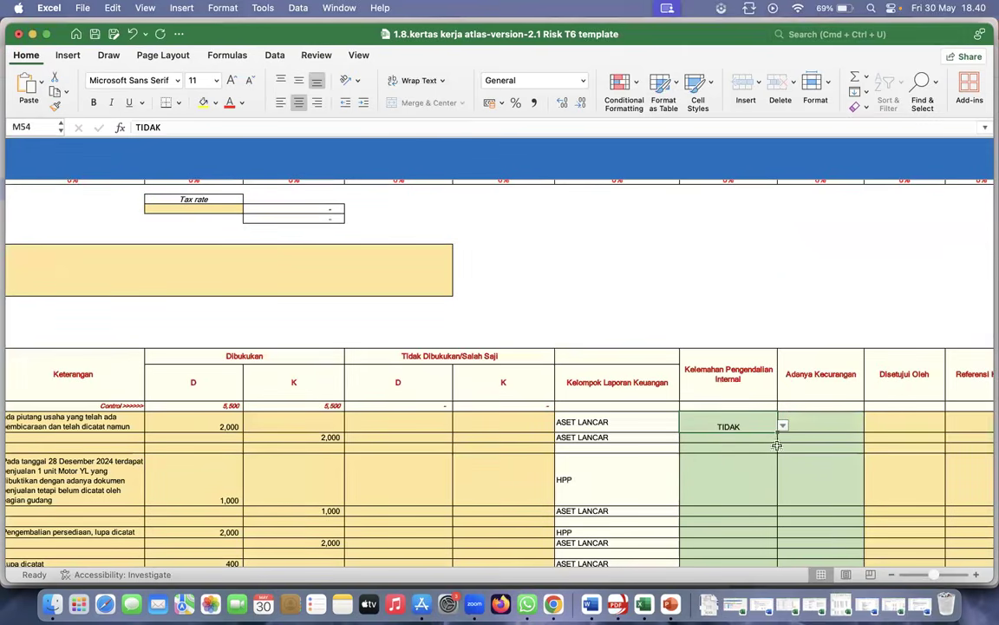
click(832, 420)
click(869, 426)
click(815, 455)
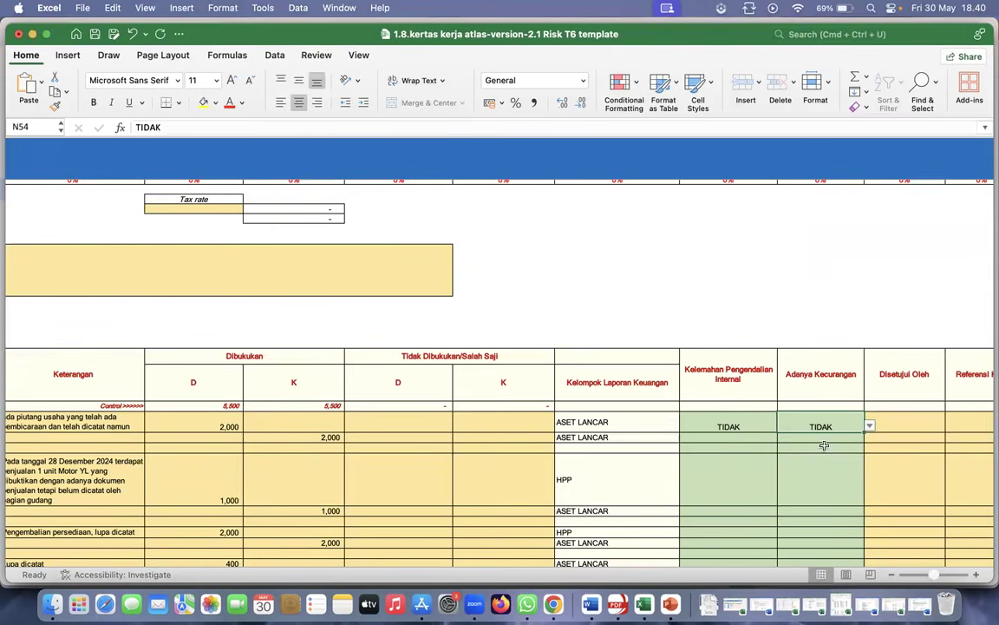
Set Kelemahan Pengendalian Internal and Adanya Kecurangan to TIDAK for the first entry's Kas dan Setara Kas row
click(748, 436)
click(781, 439)
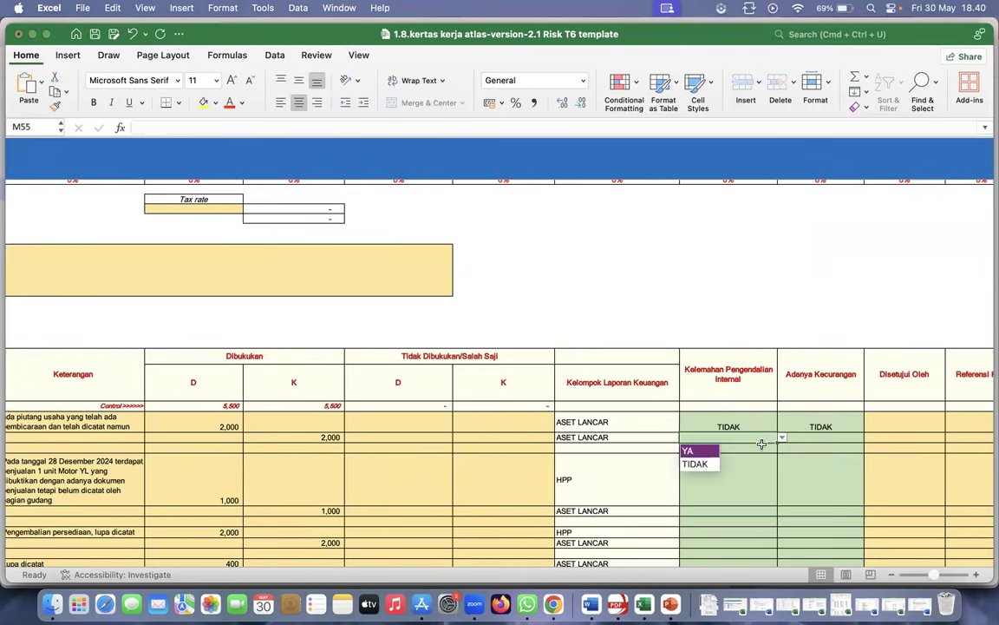
click(699, 464)
click(814, 439)
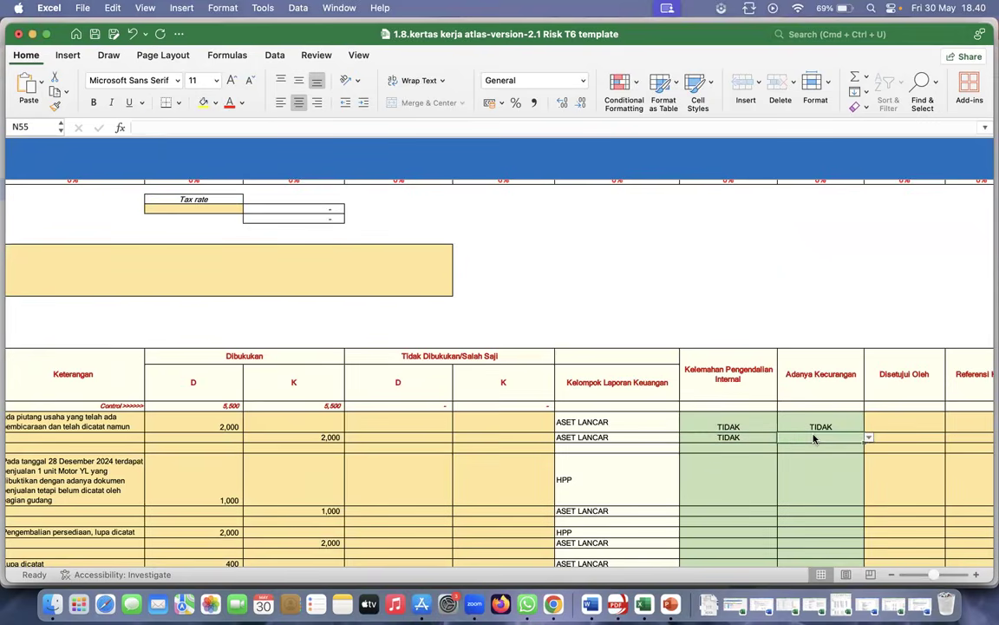
click(869, 438)
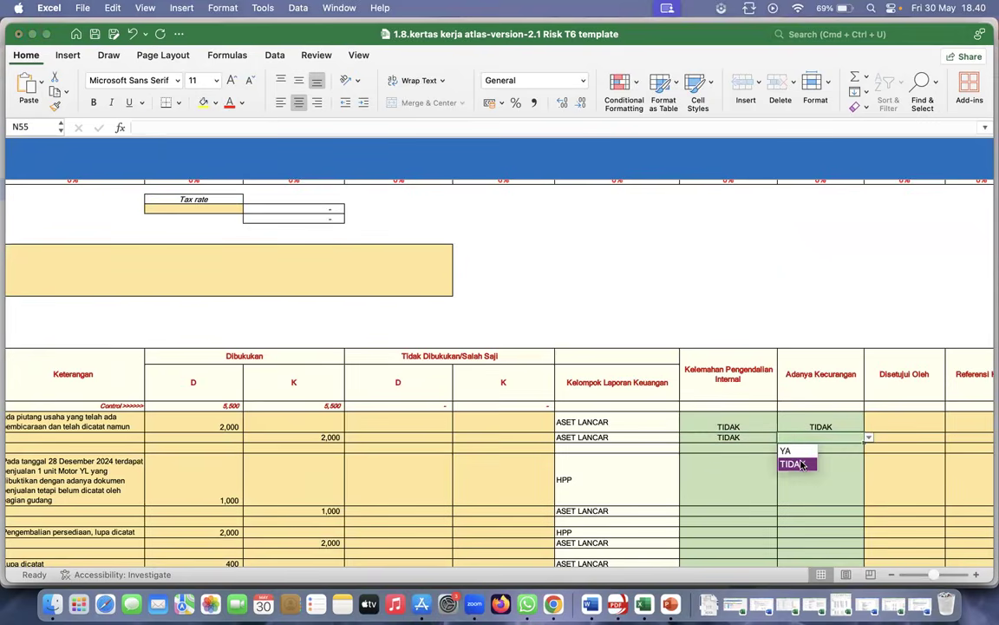
click(802, 464)
Enter the approver initial H under Disetujui Oleh for both rows of the first entry
scroll(856, 449, right, 3)
click(806, 451)
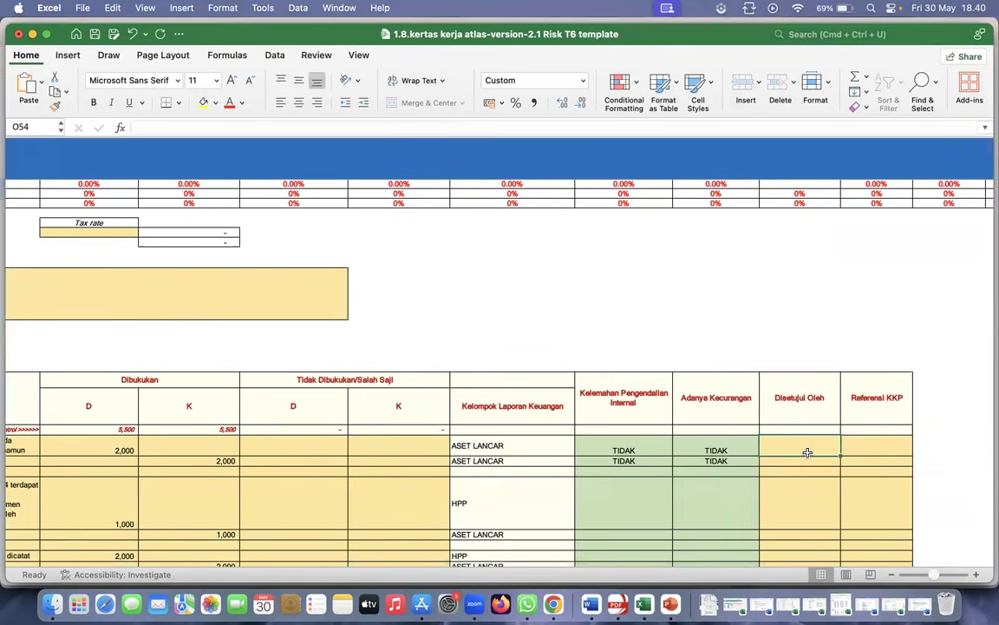
text(H)
key(Return)
text(H)
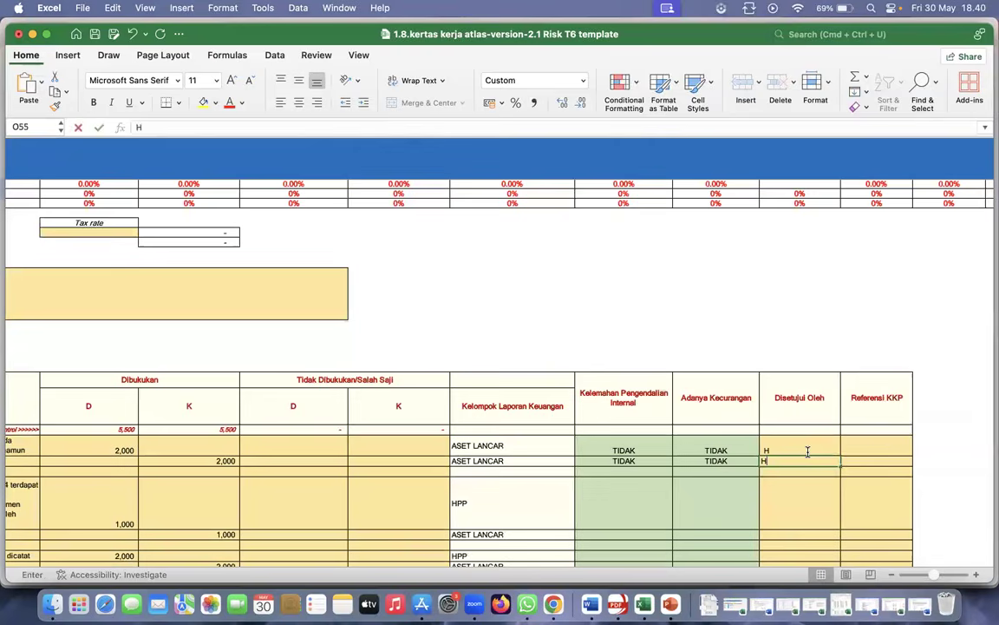
key(Return)
Enter the text "Link" under Referensi KKP for the Piutang Usaha row
click(870, 450)
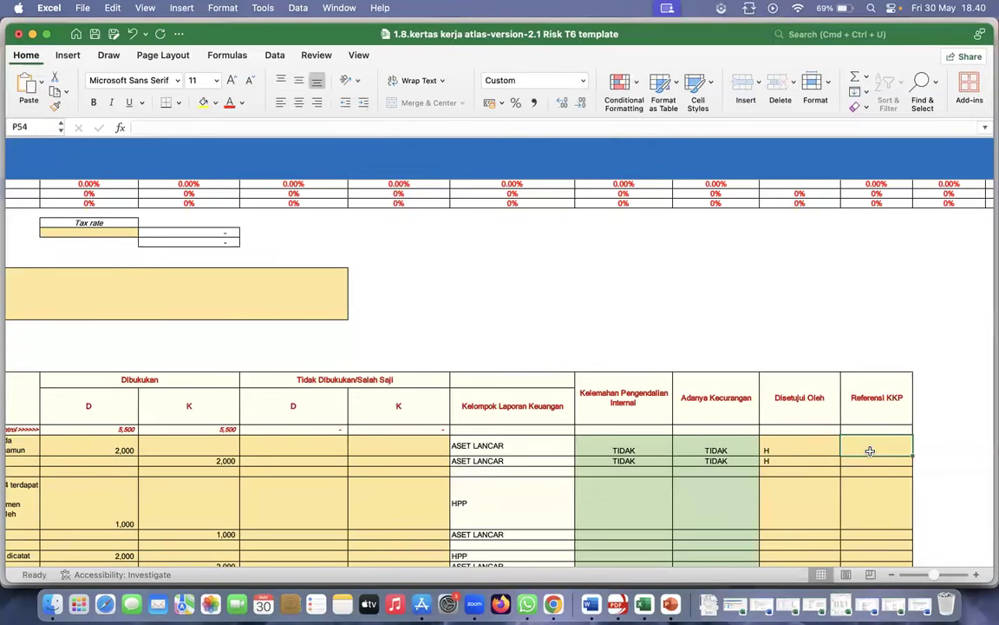
right_click(868, 445)
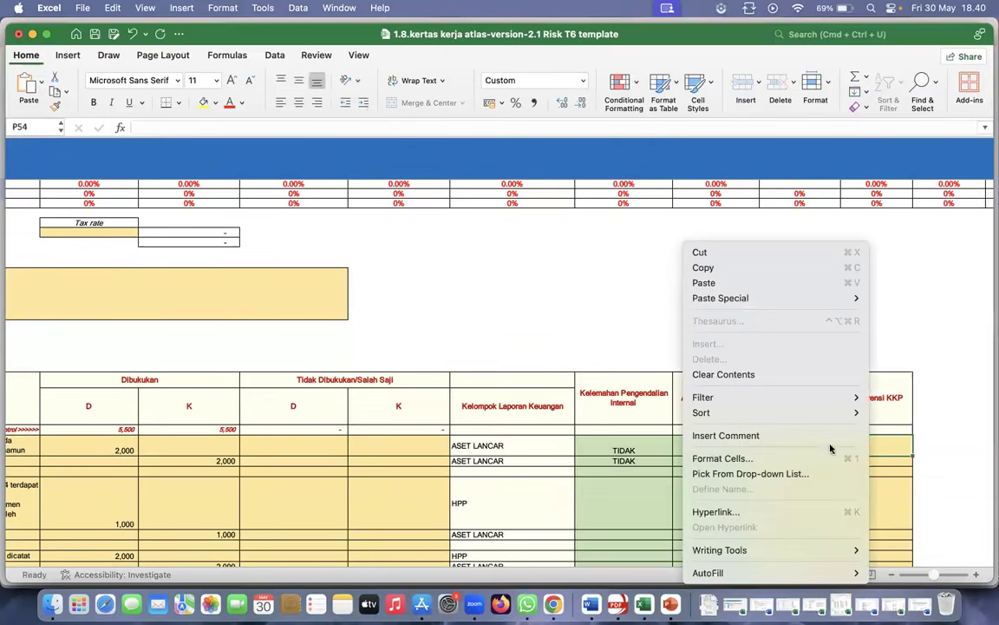
click(902, 448)
text(Lin)
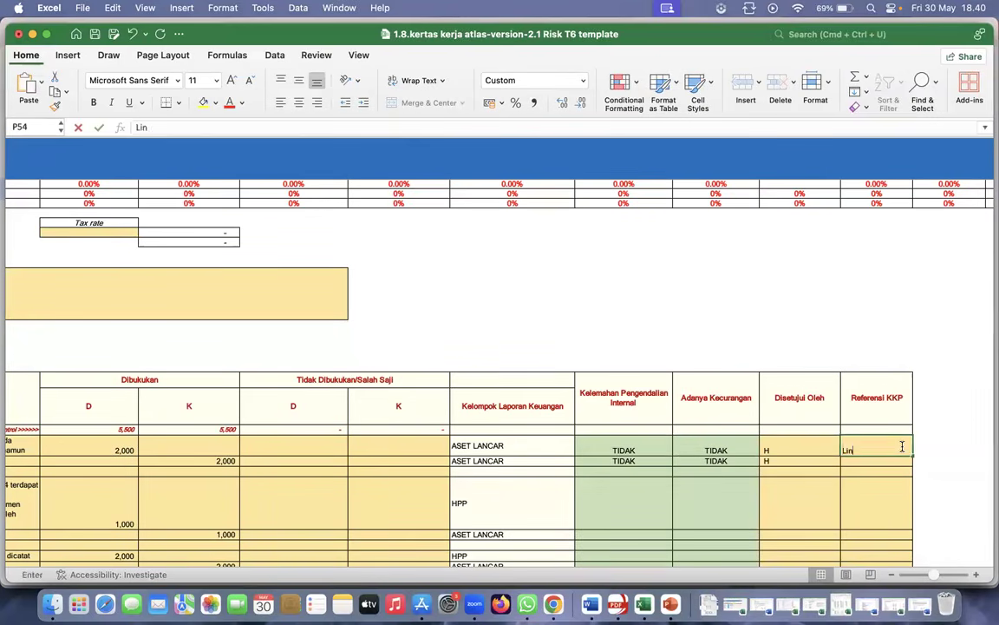
text(k)
key(Return)
Review the Rincian CAJE/PAJE entries, focusing on the Piutang Usaha and Kas dan Setara Kas correction, and the misstatement summary above
scroll(797, 440, left, 1)
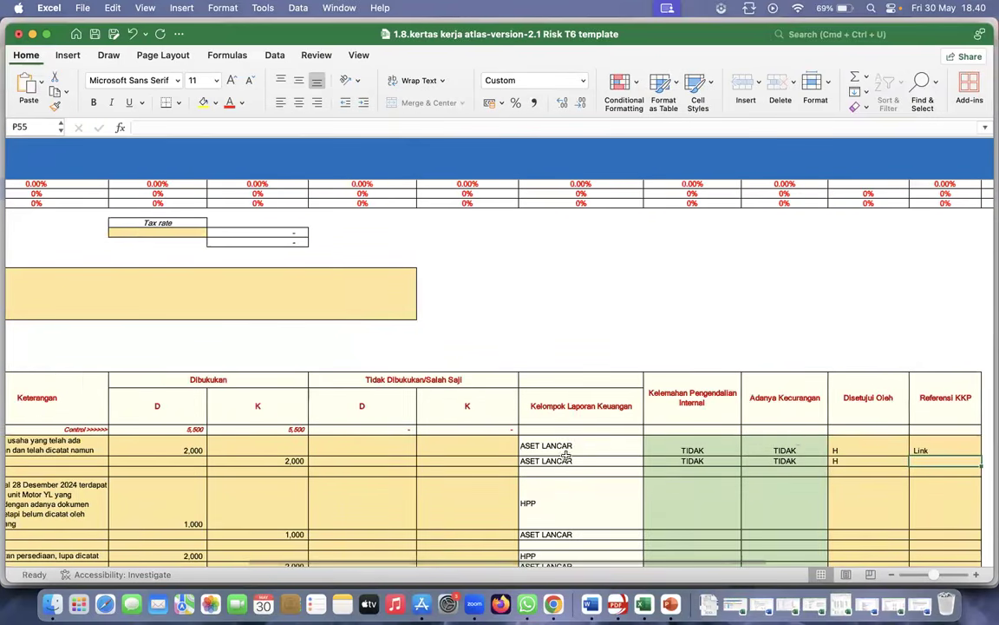
scroll(564, 454, left, 5)
scroll(564, 454, up, 1)
scroll(554, 455, down, 5)
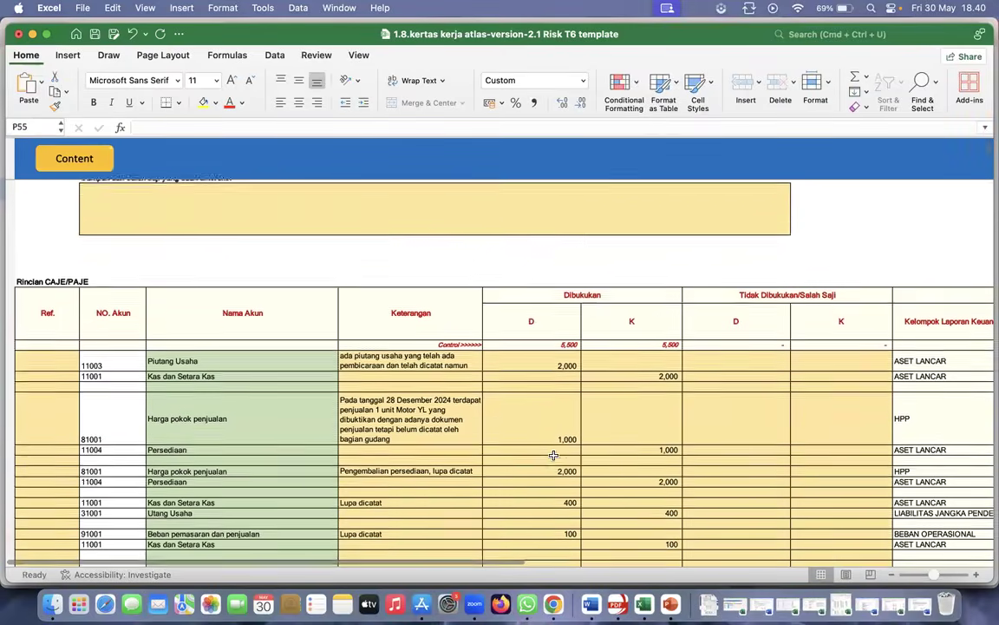
scroll(404, 425, up, 3)
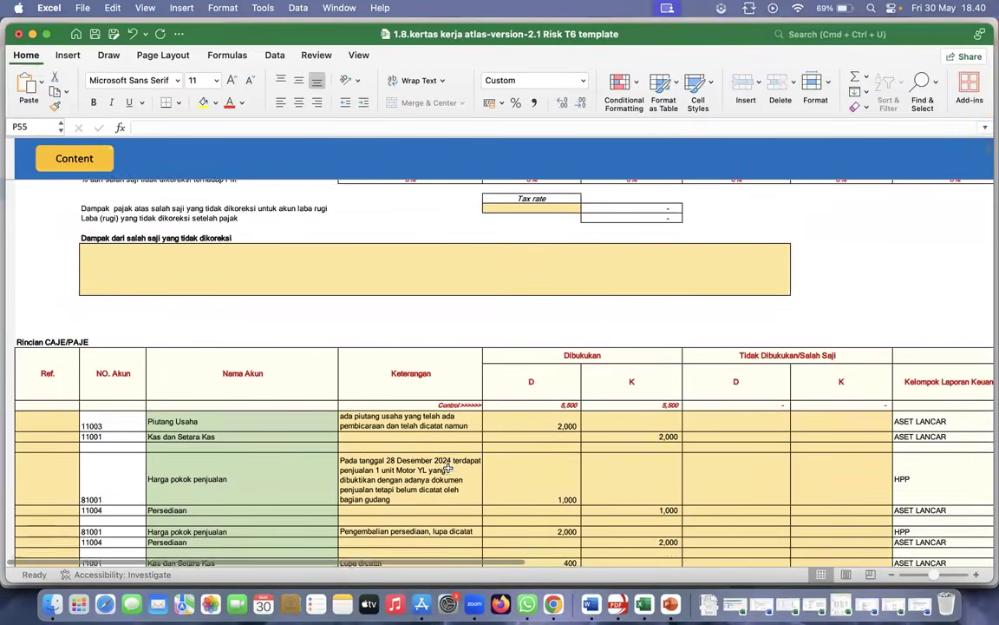
scroll(447, 468, up, 5)
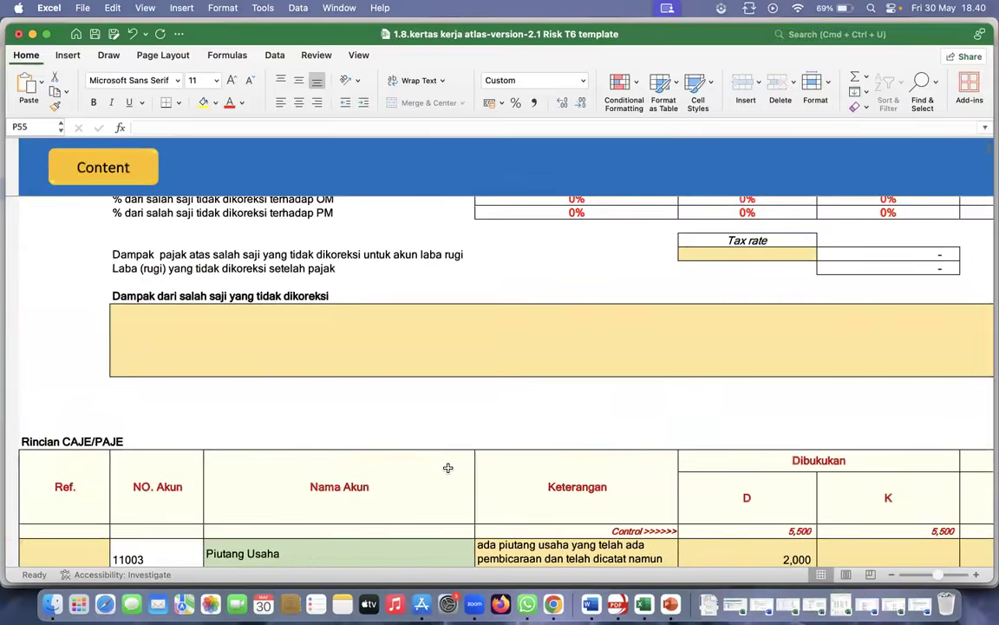
scroll(447, 469, up, 1)
drag(147, 469, 861, 491)
click(832, 516)
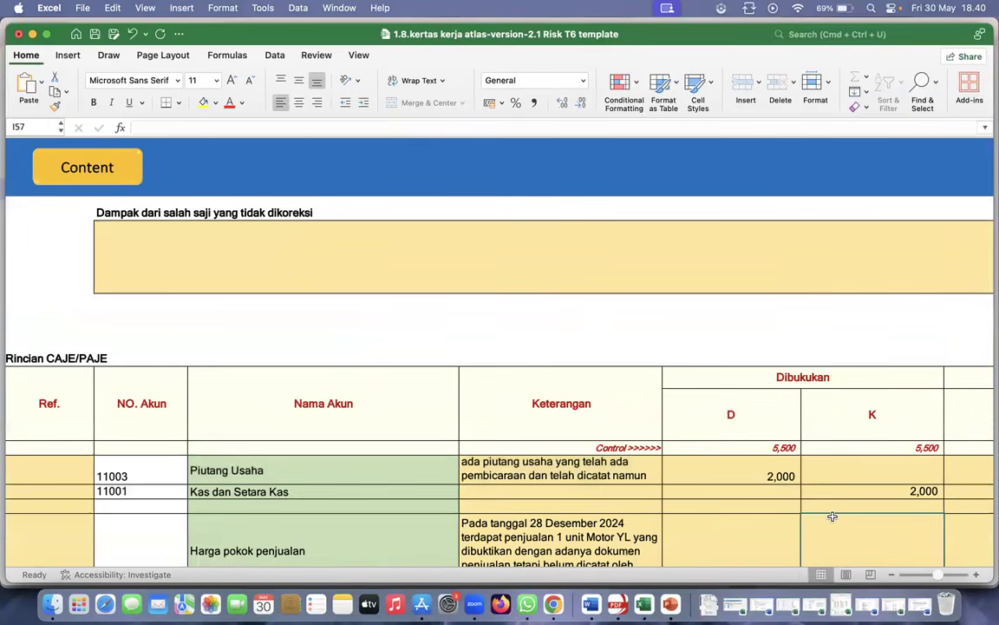
scroll(791, 478, up, 10)
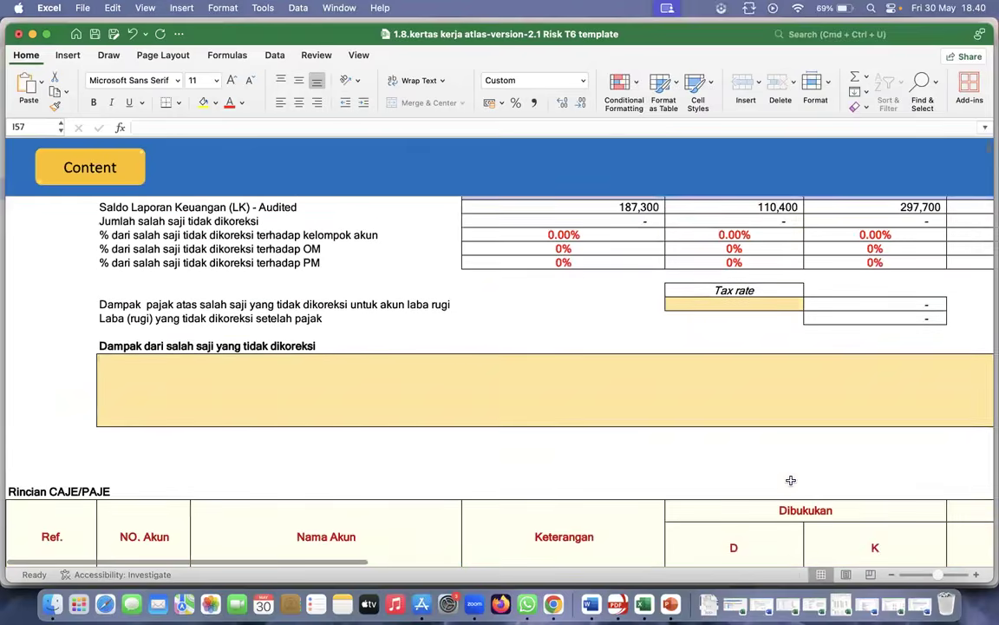
Review the CAJE/PAJE conclusion, materiality and preparer details, and return to the Procedures Mapping & Lead Schedule index
scroll(791, 480, up, 5)
scroll(791, 480, right, 2)
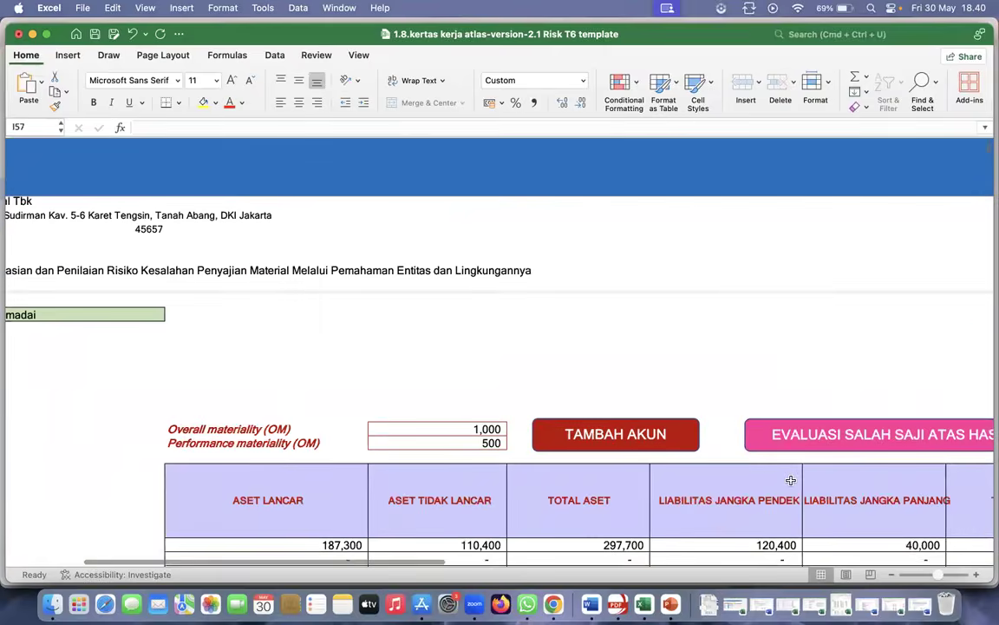
scroll(786, 476, left, 2)
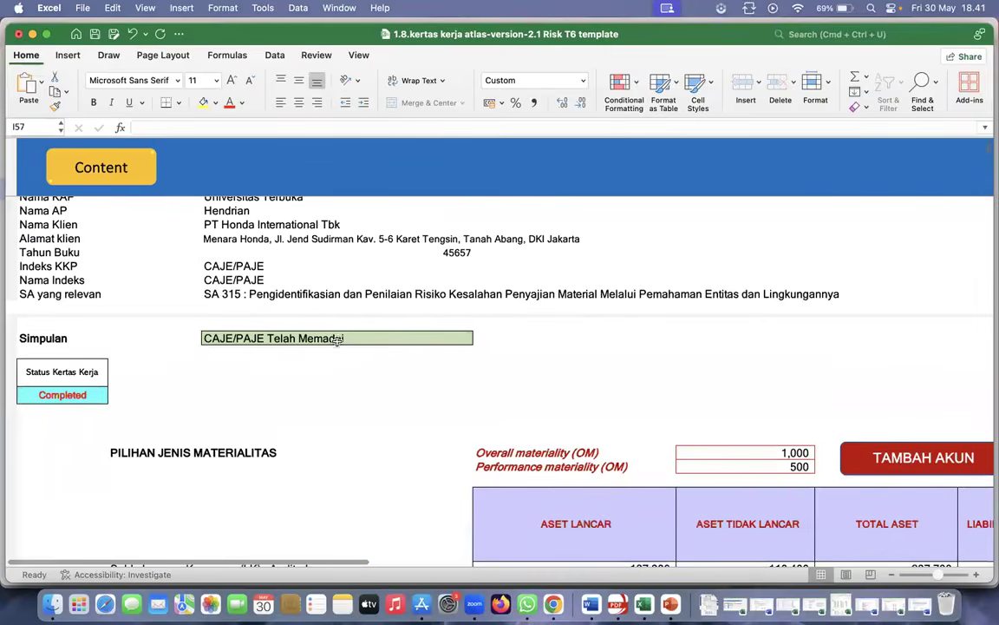
scroll(324, 240, right, 8)
scroll(324, 239, right, 10)
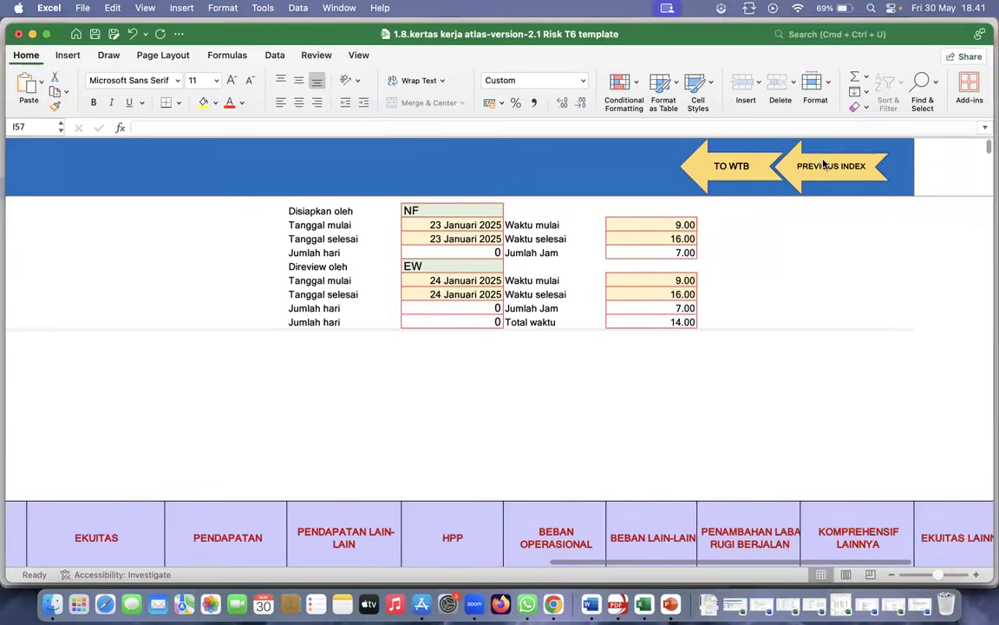
click(739, 149)
click(653, 368)
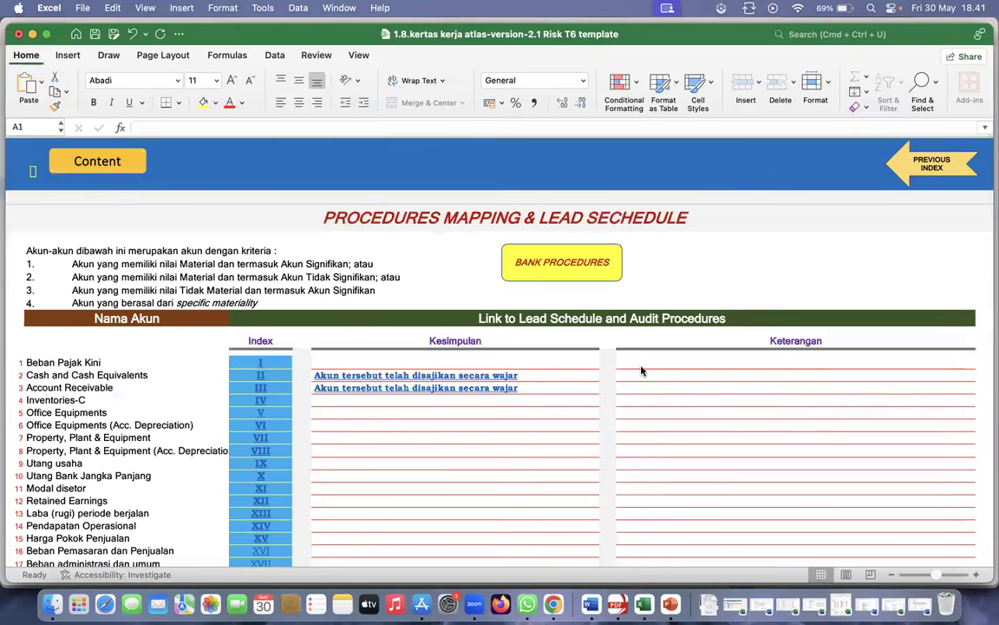
Examine the Account Receivable lead schedule (index III), including its sample plan and conclusion, and return to the procedures mapping index
click(257, 388)
scroll(346, 431, down, 2)
scroll(346, 431, down, 3)
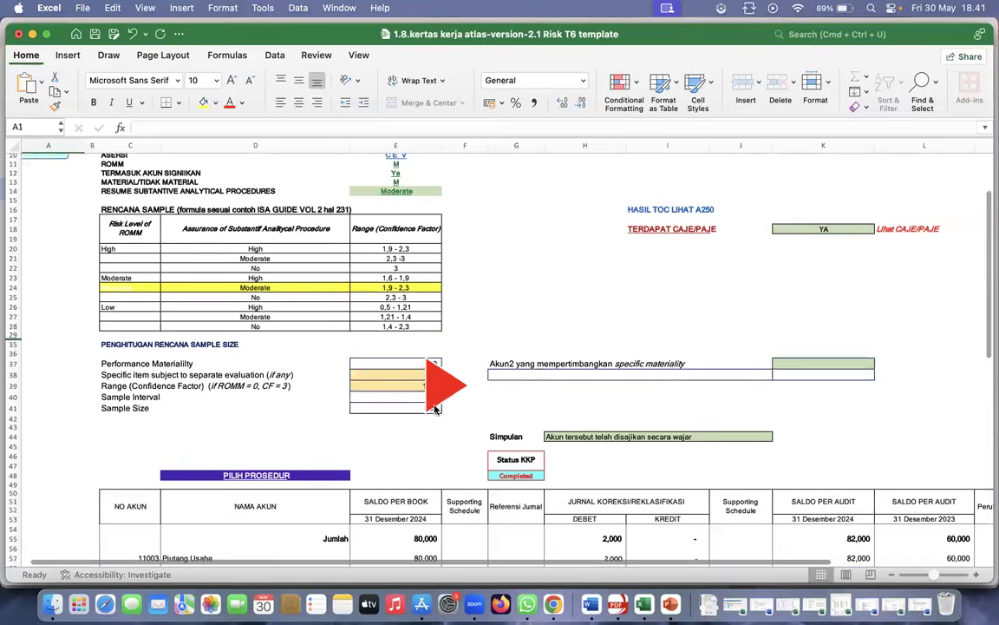
scroll(462, 384, up, 4)
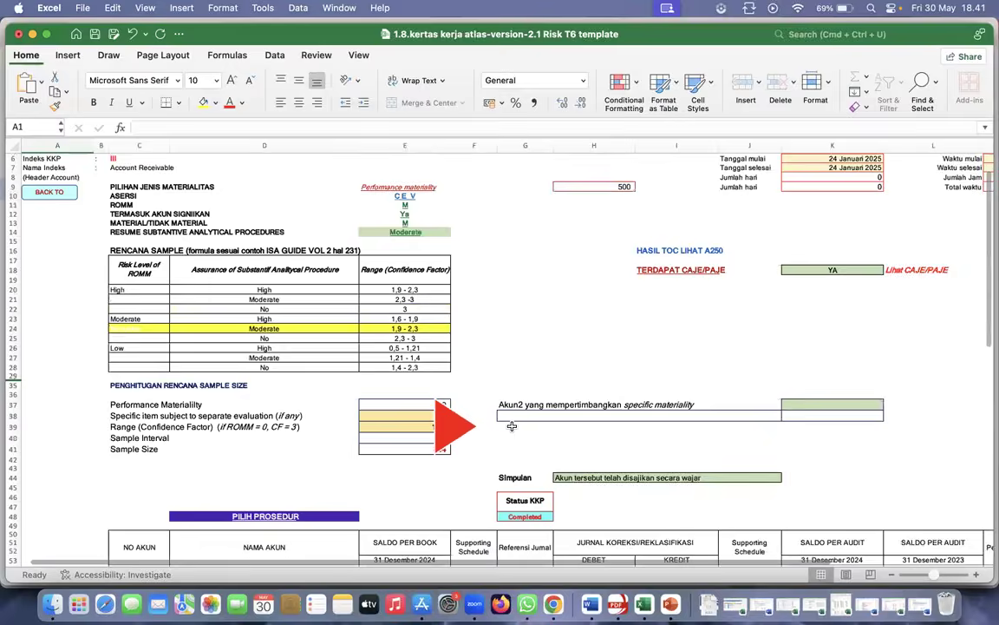
click(64, 242)
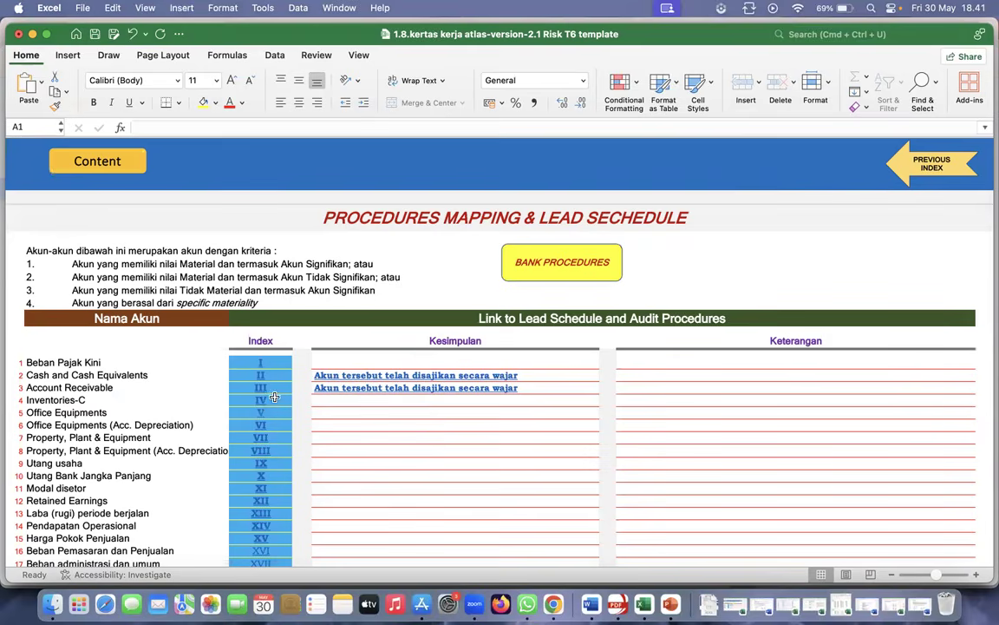
Open the Inventories-C lead schedule (index IV) and set Resume Substantive Analytical Procedures to Moderate
click(259, 404)
scroll(386, 291, up, 1)
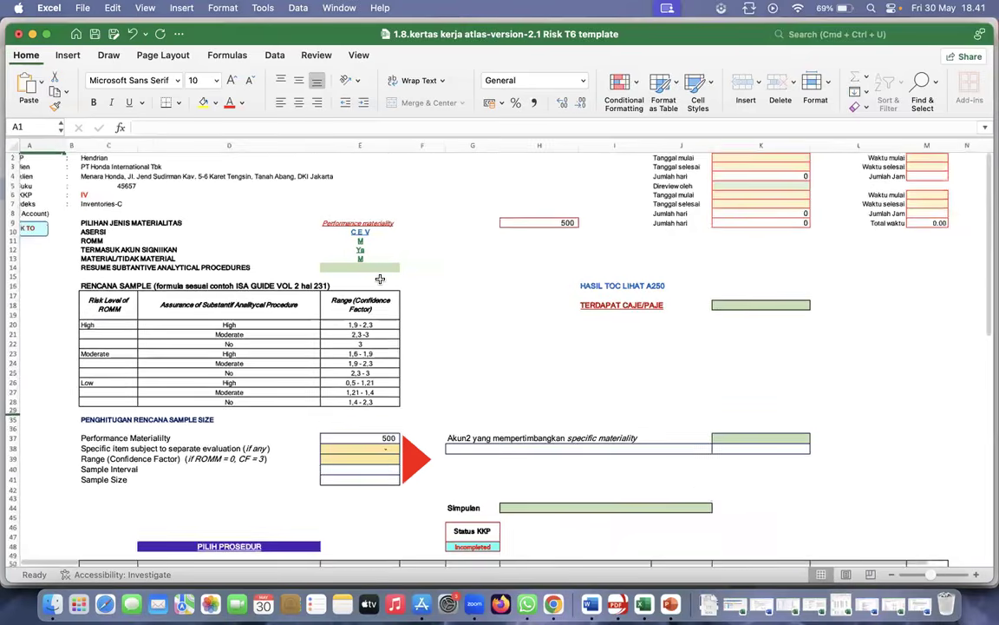
scroll(379, 279, up, 1)
scroll(350, 241, up, 1)
click(414, 254)
click(469, 259)
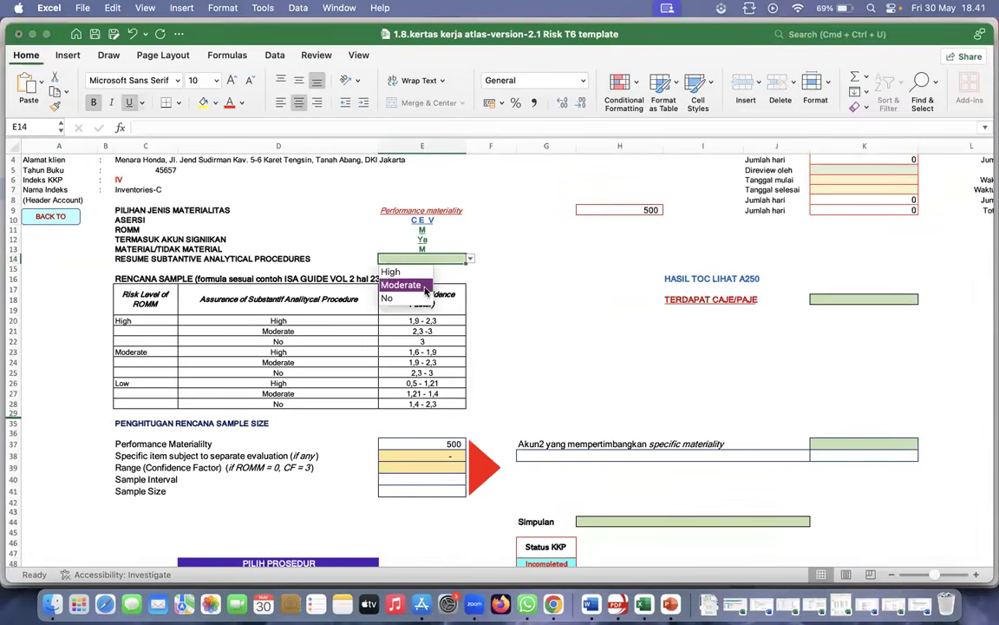
click(401, 282)
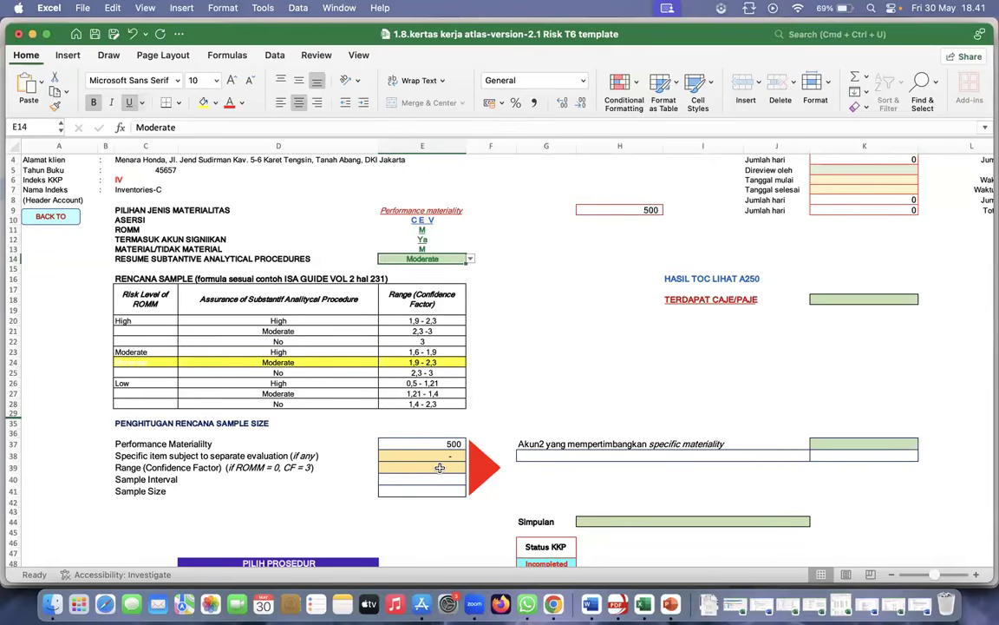
Set the Inventories-C Range (Confidence Factor) to 1.9 in the sample size calculation
click(440, 467)
text(1)
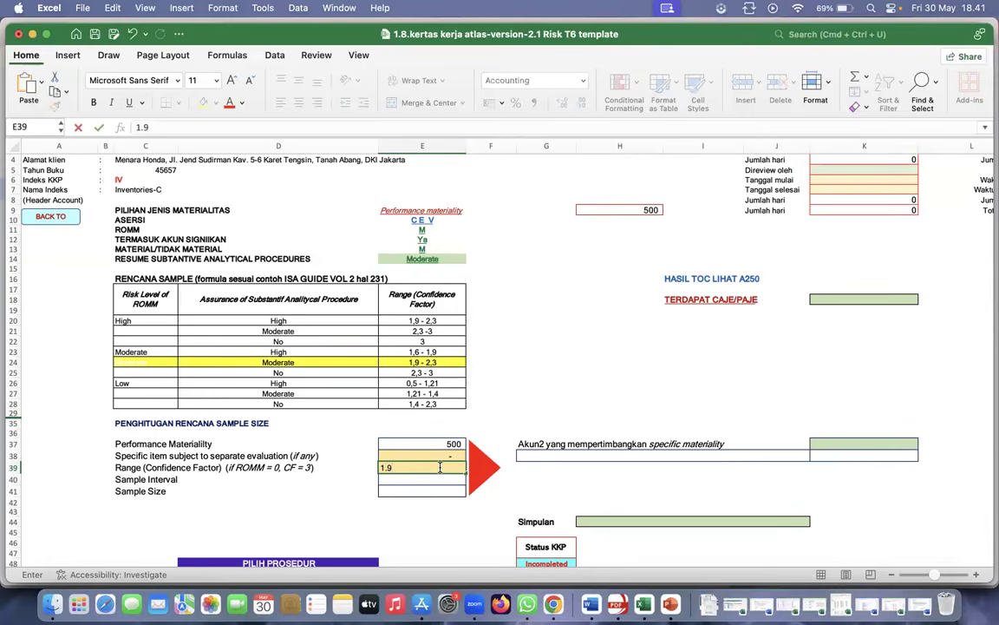
text(.9)
key(Return)
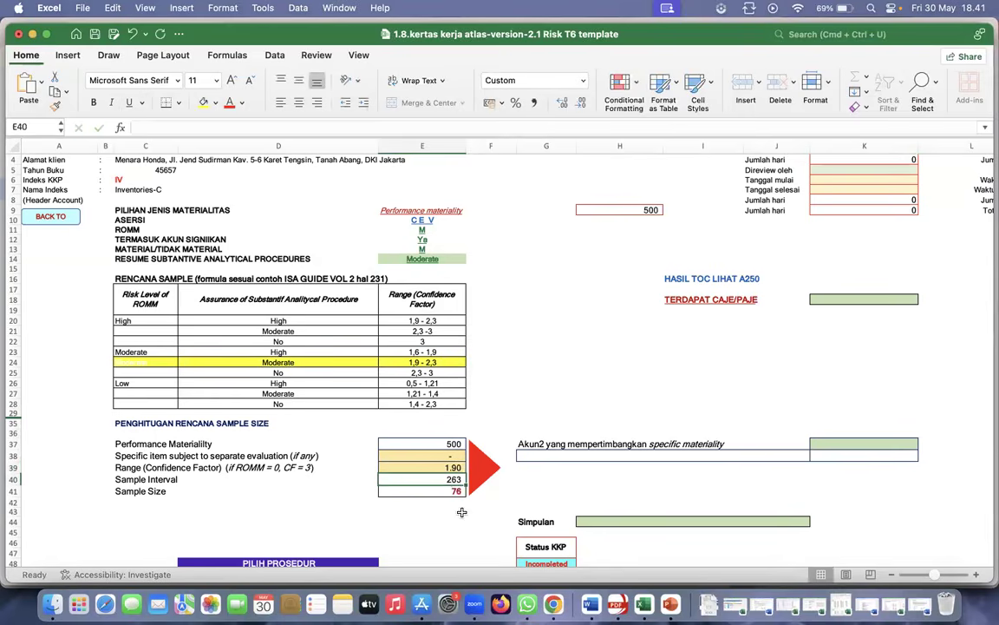
click(453, 492)
Open the Inventories-C audit procedures selection and load the procedures for the PERSEDIAAN account
scroll(641, 491, down, 3)
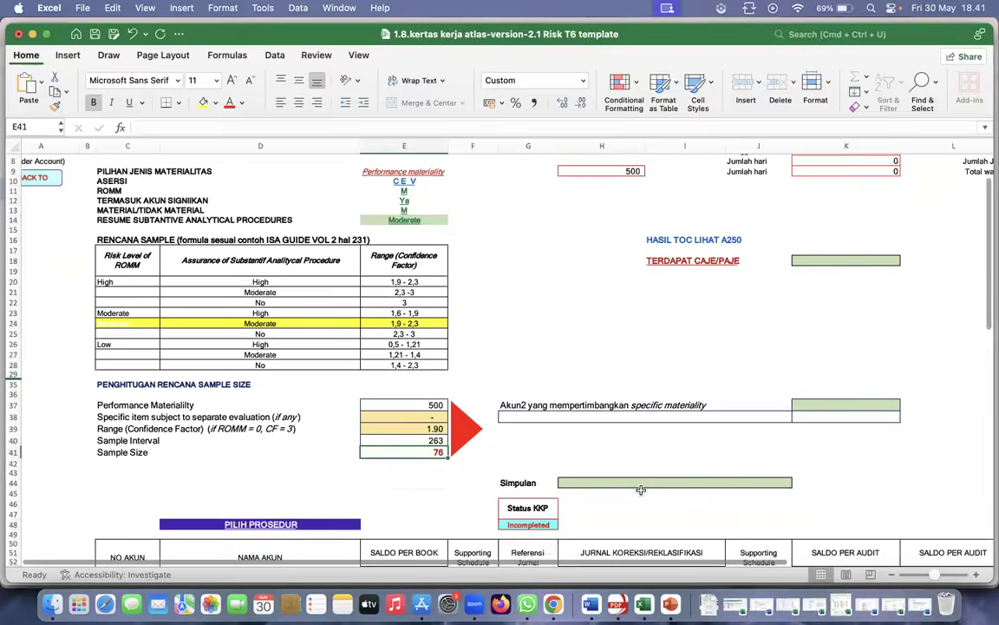
scroll(520, 486, down, 2)
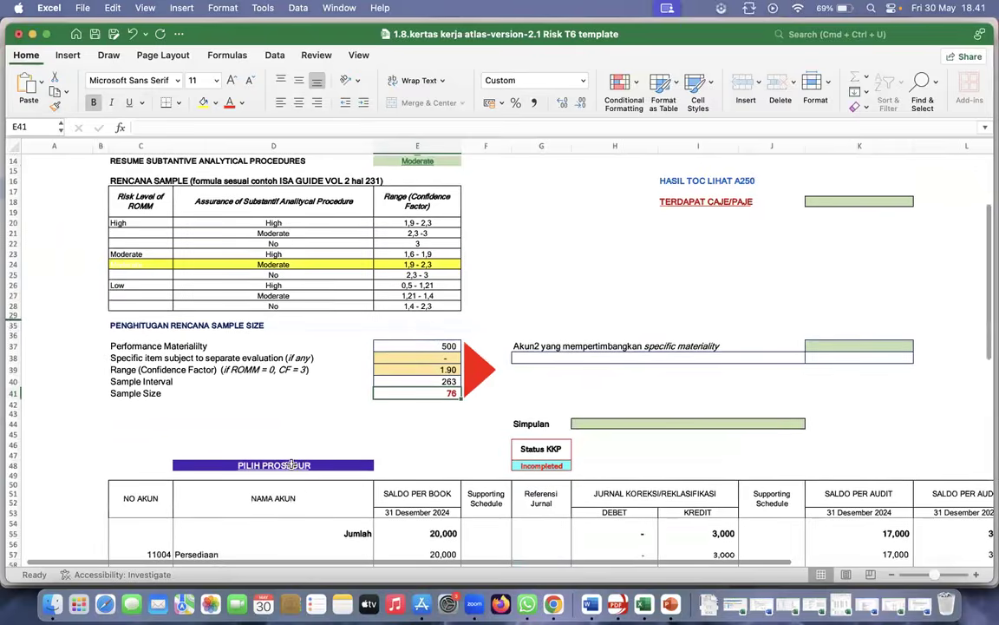
click(292, 480)
click(442, 218)
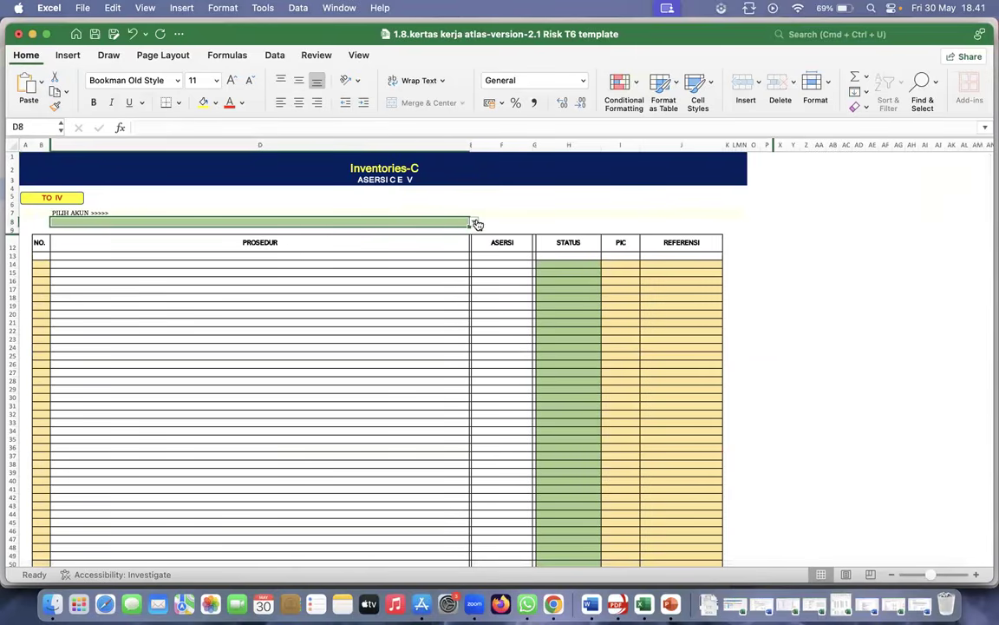
click(475, 222)
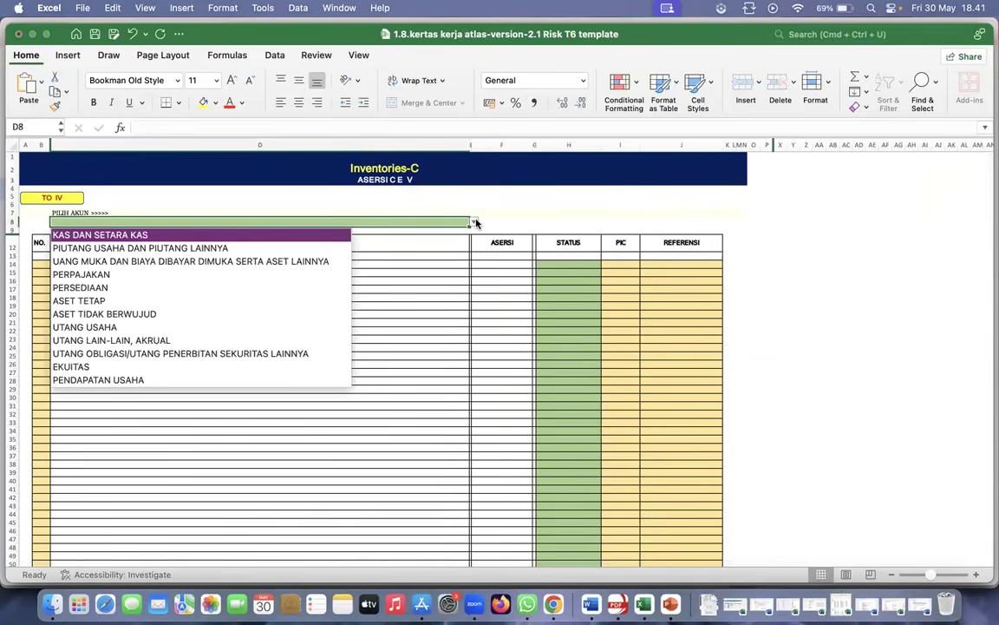
click(144, 287)
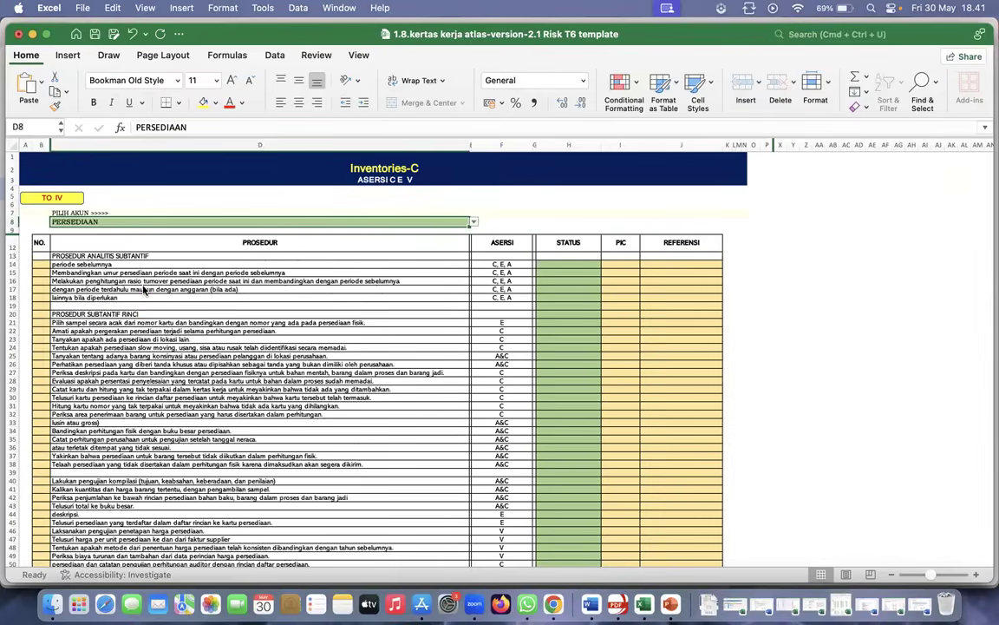
scroll(227, 390, down, 5)
scroll(227, 390, up, 5)
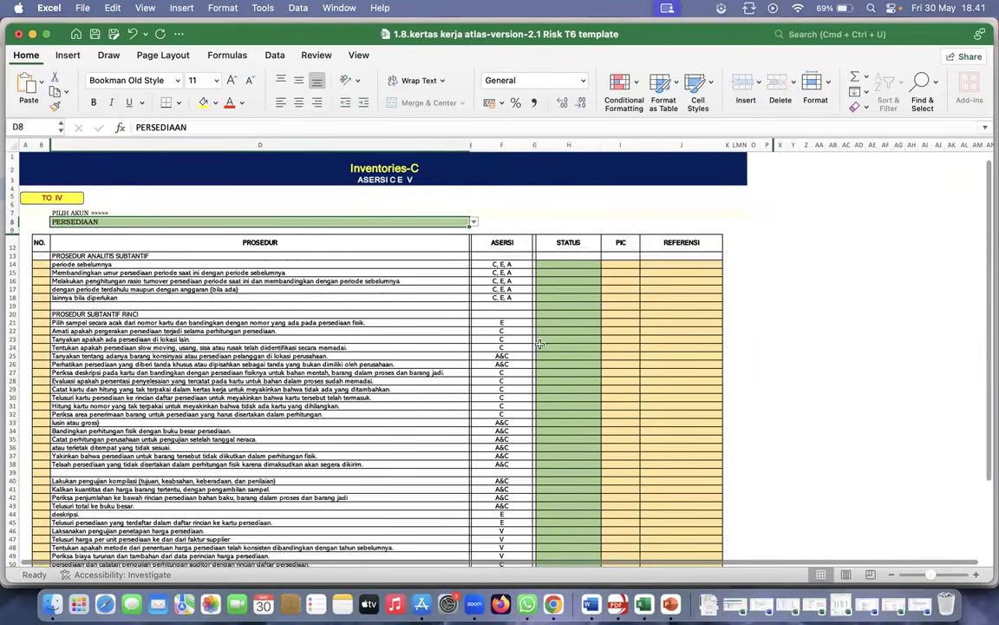
Enter the status DILAKUKAN for the first inventory procedures and fill it down through row 53
click(576, 264)
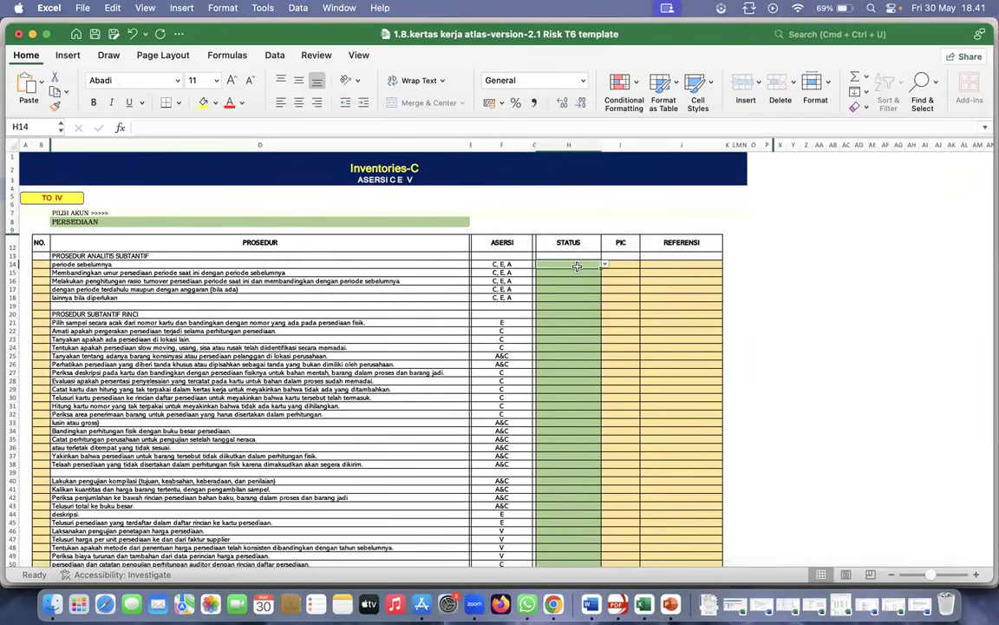
text(DILAKUKAN)
key(Return)
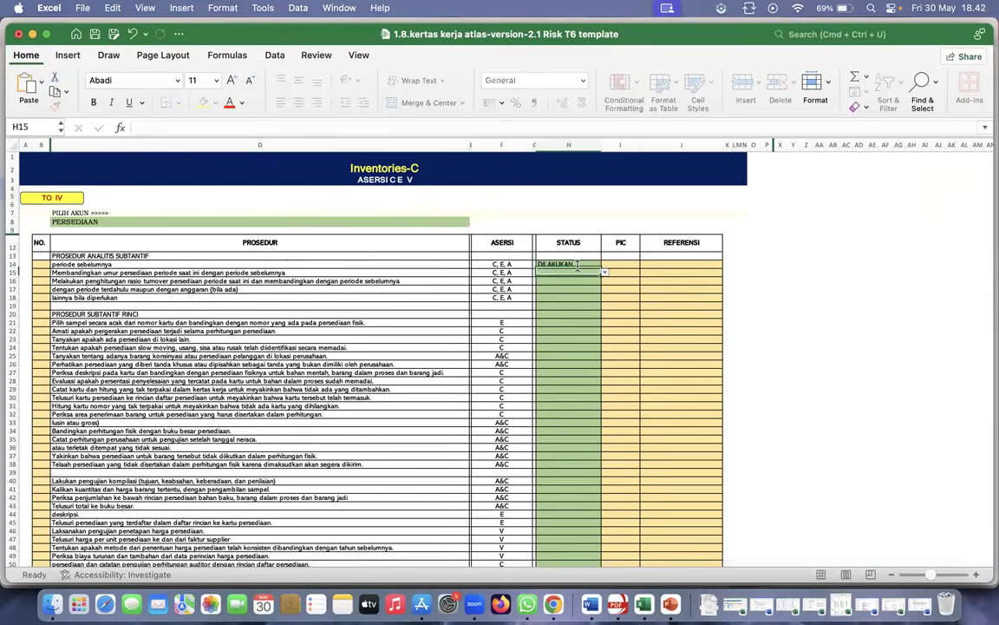
text(DILAKUKAN)
key(Return)
click(584, 270)
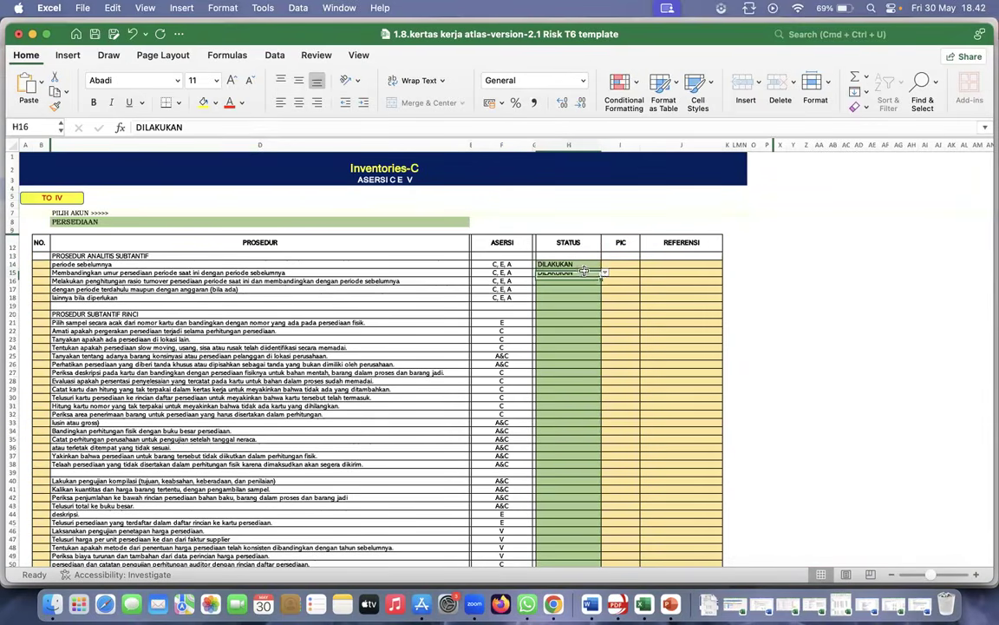
drag(602, 276, 582, 515)
Clear the DILAKUKAN status from the blank separator rows 19 and 39
click(565, 233)
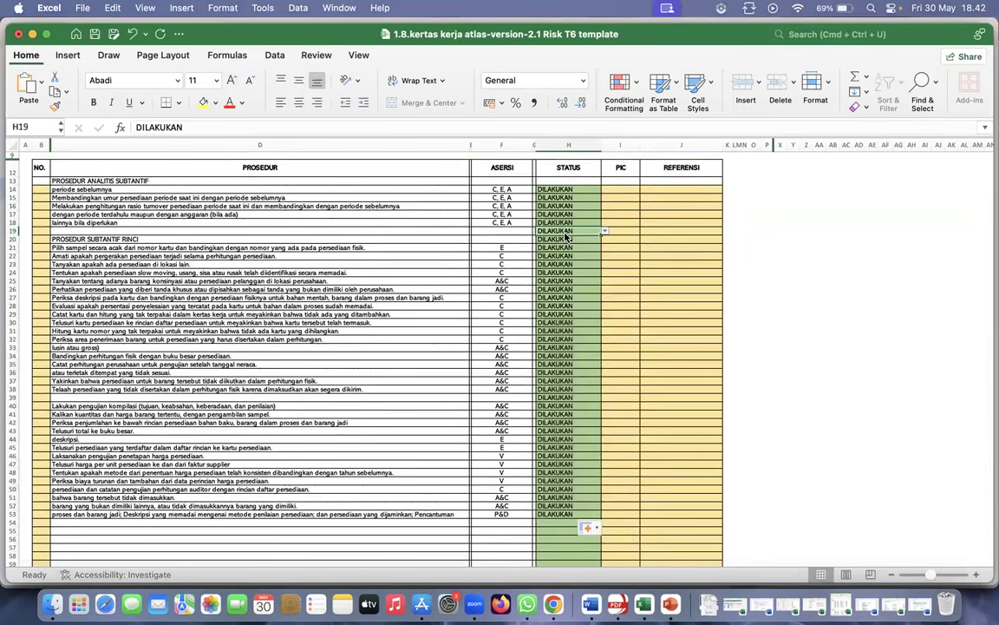
key(Delete)
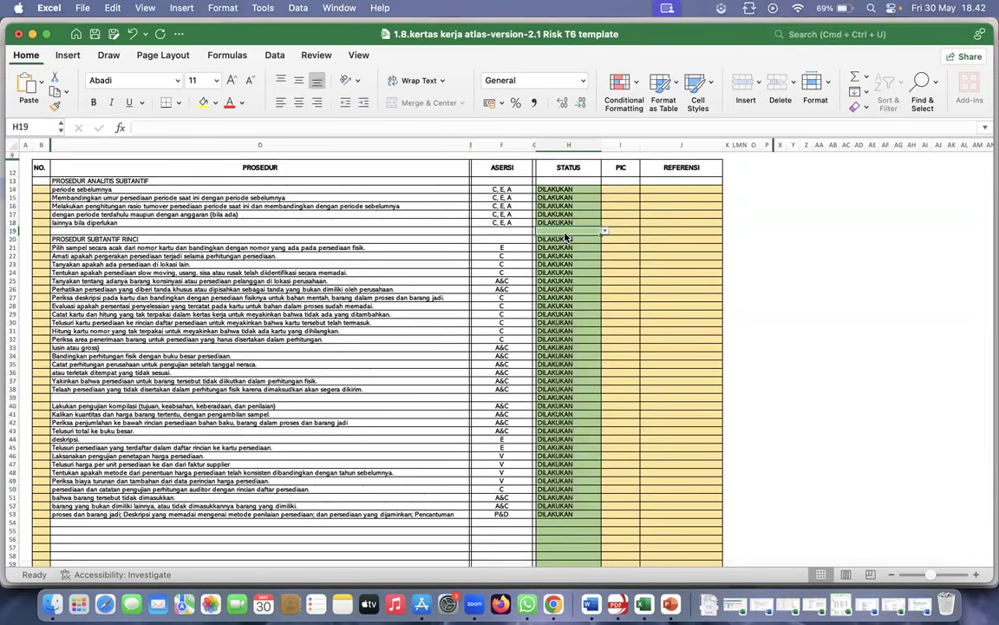
click(552, 399)
key(Delete)
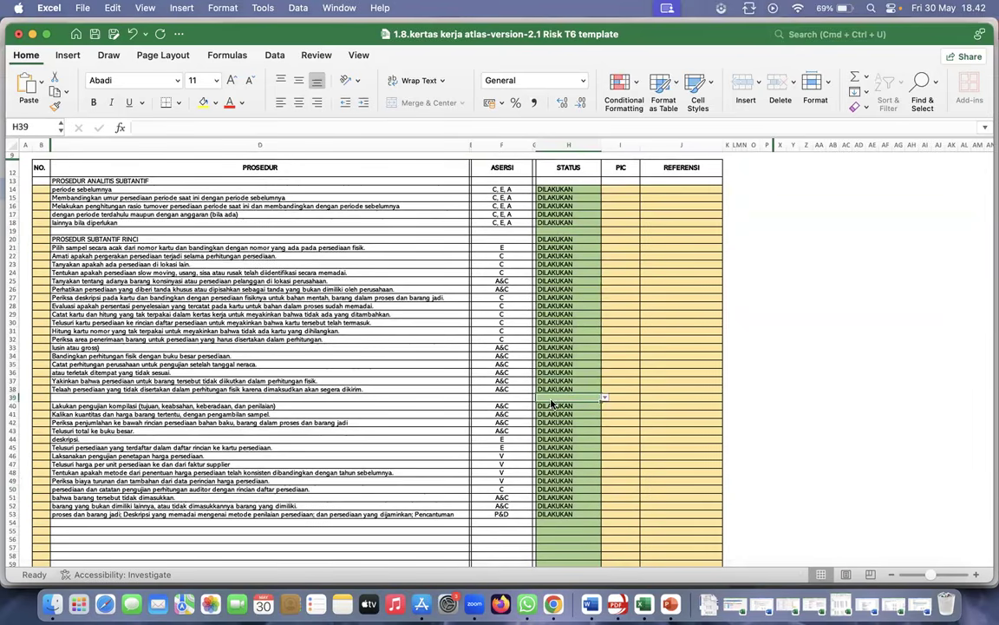
Enter the PIC initials Nm and the reference text "Linlk" for the first inventory procedure
click(636, 291)
click(625, 189)
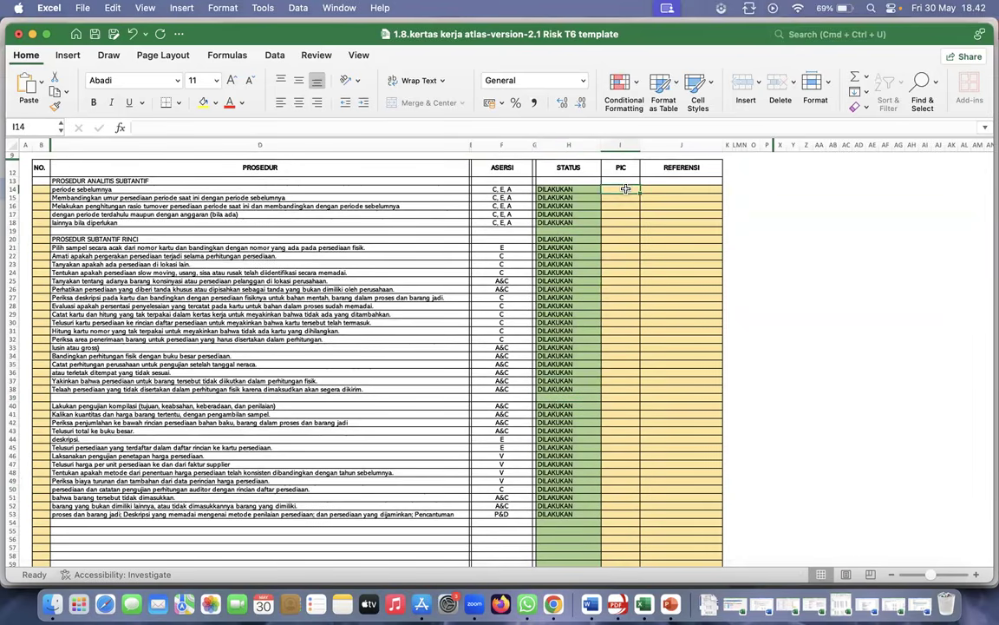
text(Nm)
key(Return)
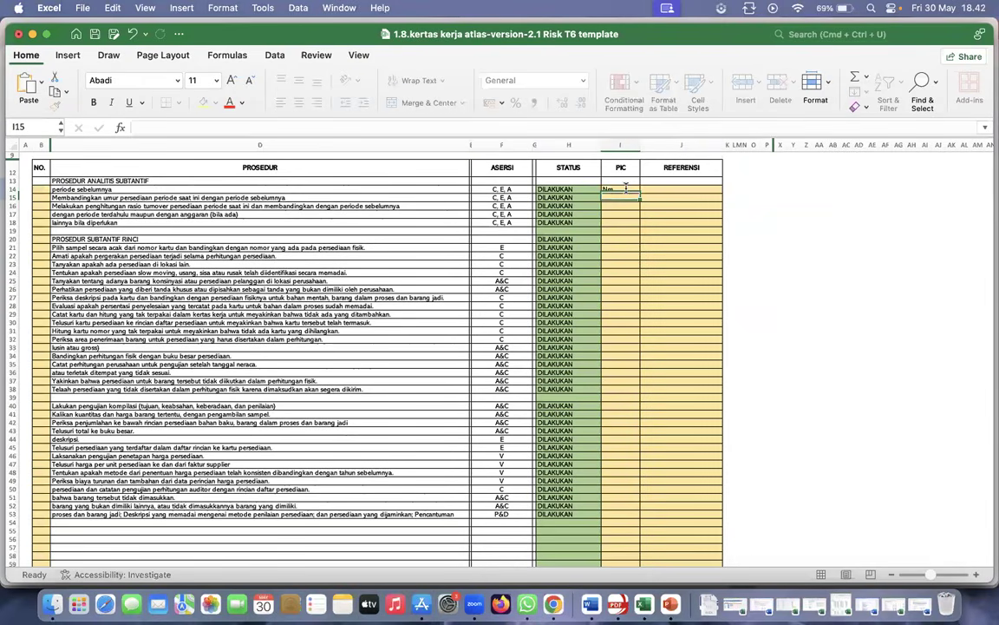
click(680, 189)
text(Linl)
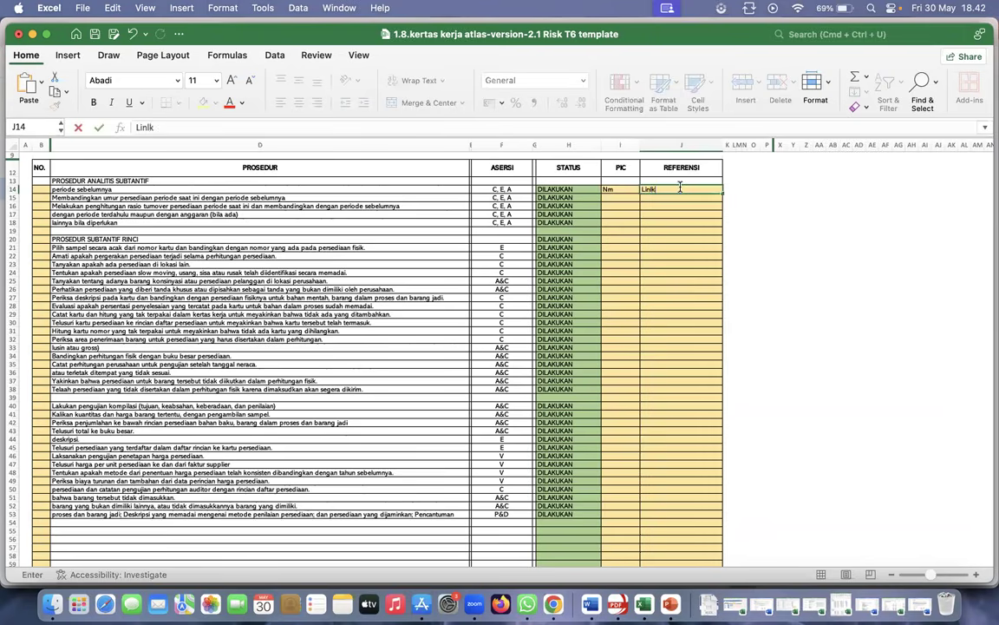
text(k)
key(Return)
Return to the Inventories-C lead schedule and check its sample size, CAJE/PAJE and Simpulan fields
scroll(445, 269, up, 3)
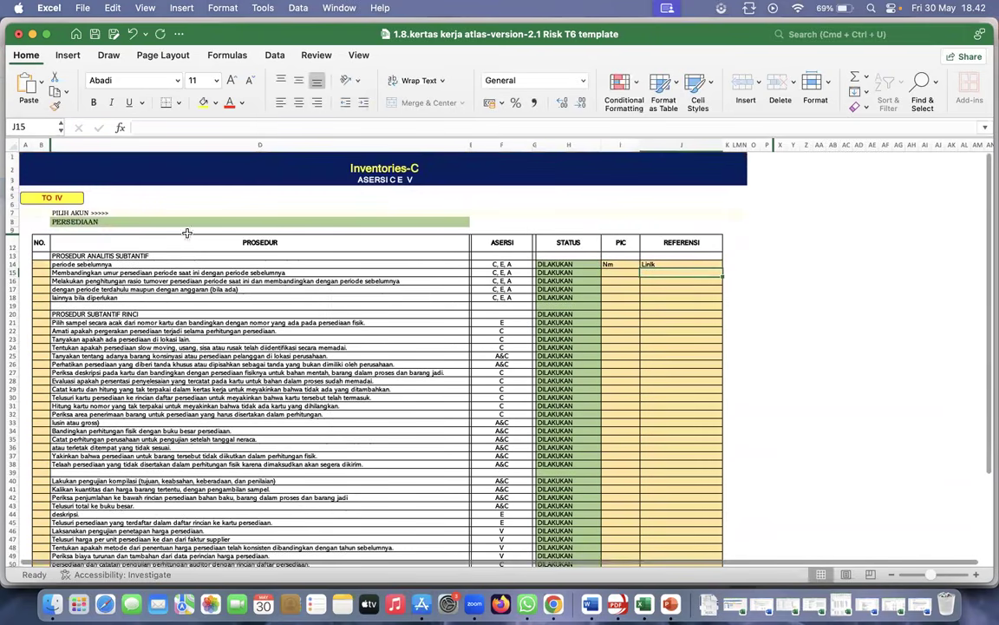
click(65, 201)
scroll(422, 444, down, 5)
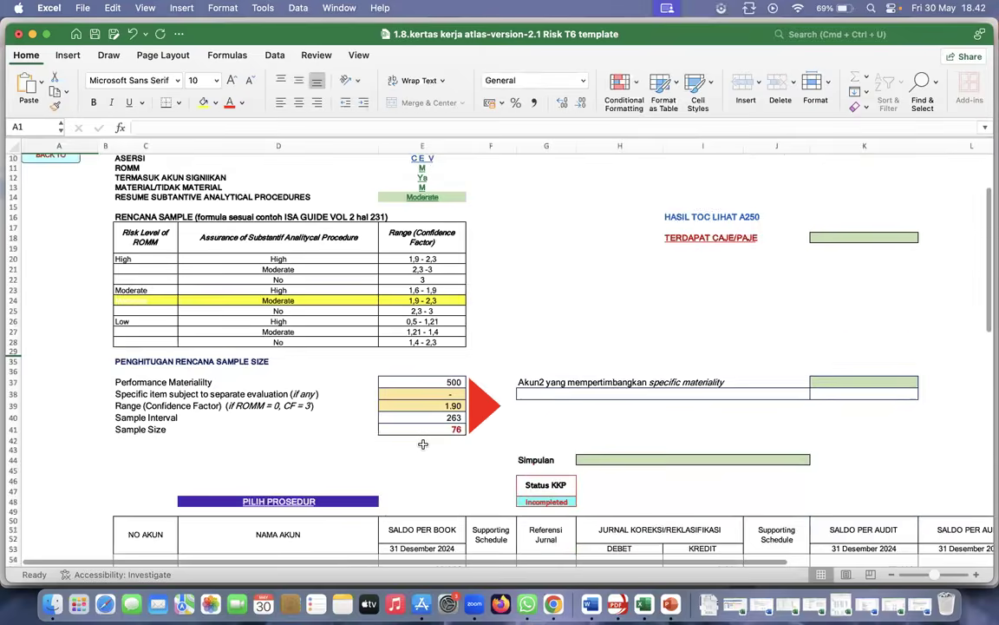
scroll(423, 444, up, 5)
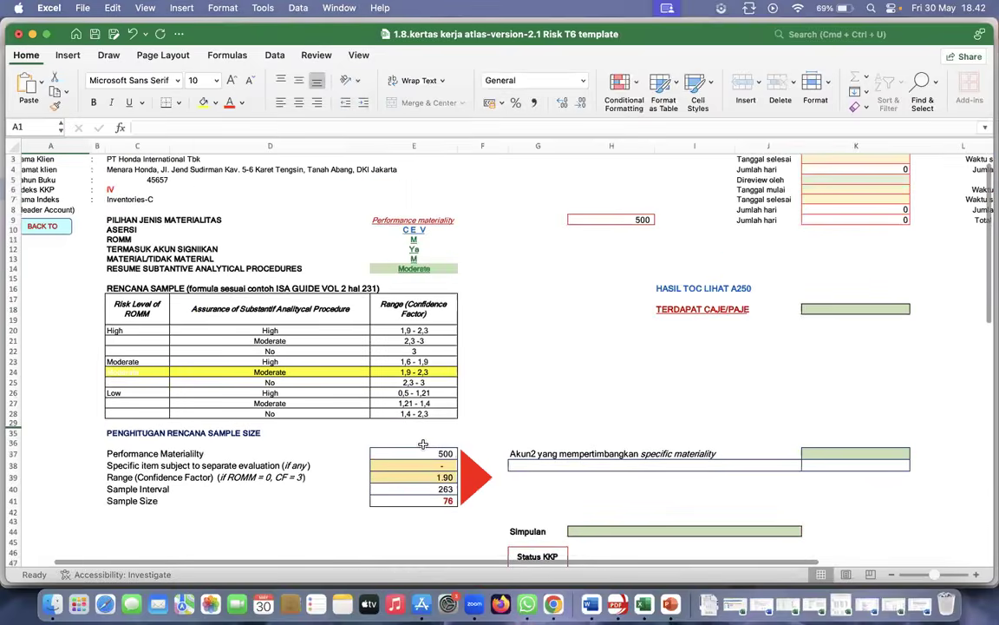
scroll(422, 444, down, 3)
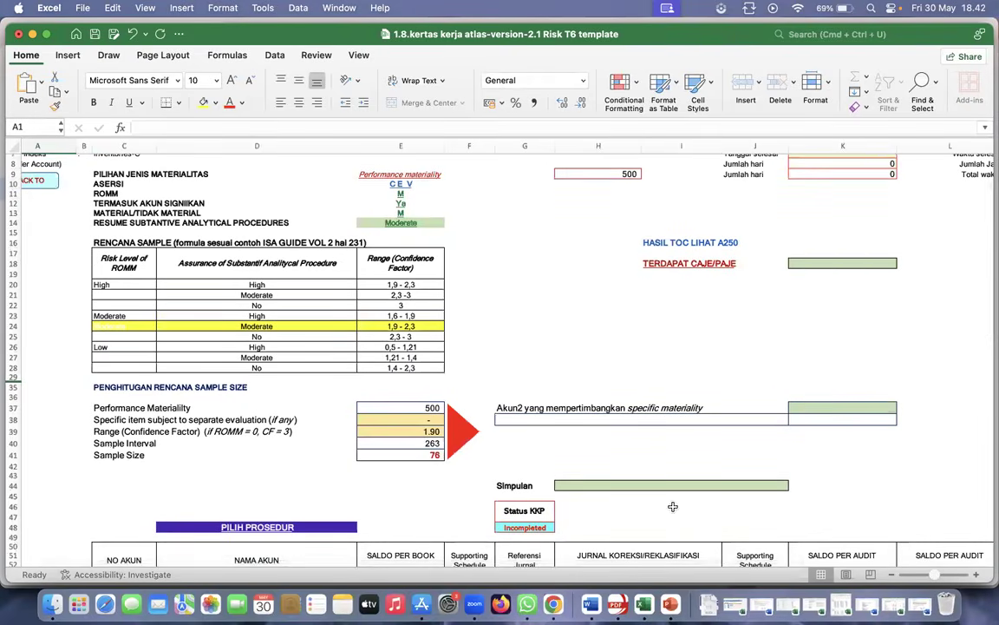
Switch to the Word case document and examine the Pemeriksaan persediaan section with its stock card and stock-take findings
click(590, 604)
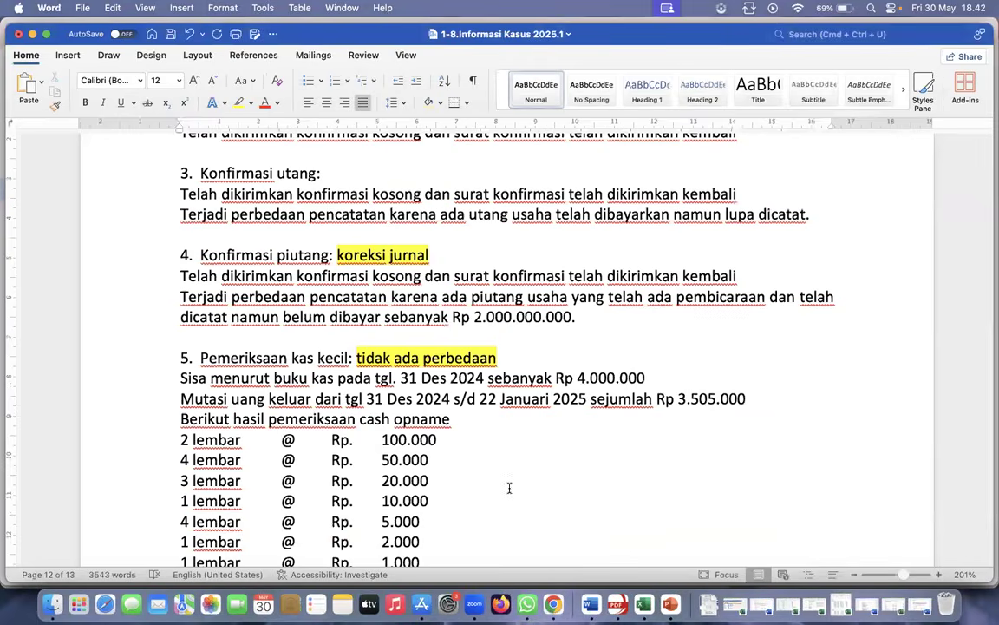
scroll(510, 483, up, 3)
scroll(510, 483, up, 1)
scroll(510, 483, down, 2)
scroll(509, 482, down, 10)
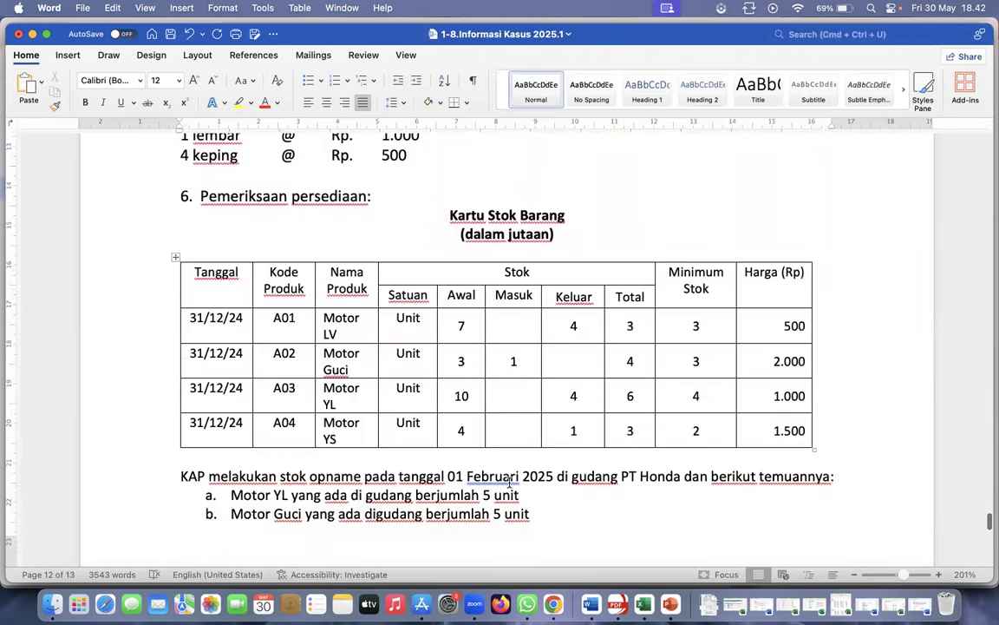
scroll(509, 479, down, 2)
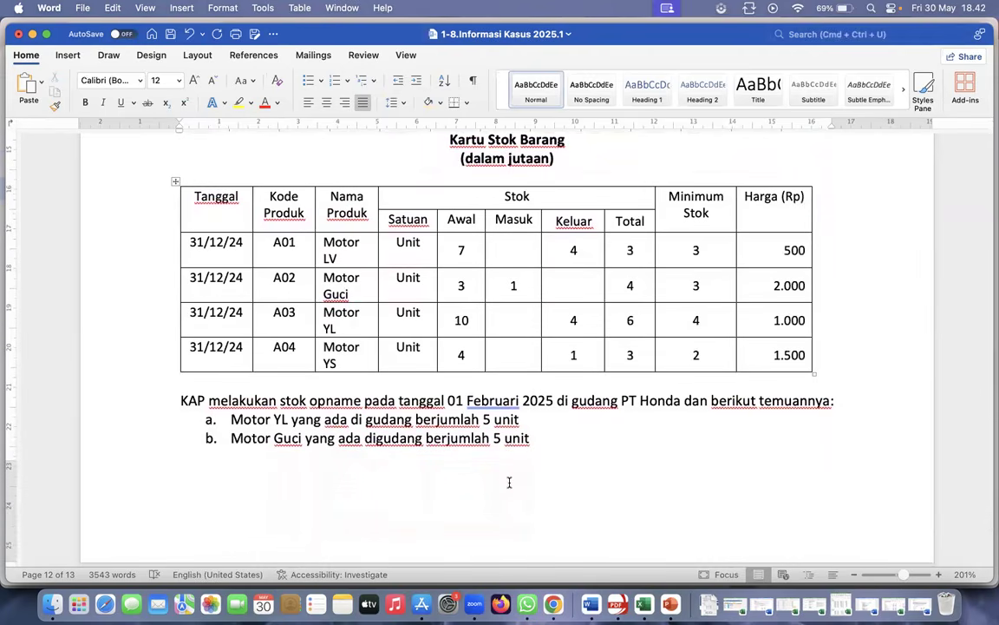
scroll(509, 482, up, 2)
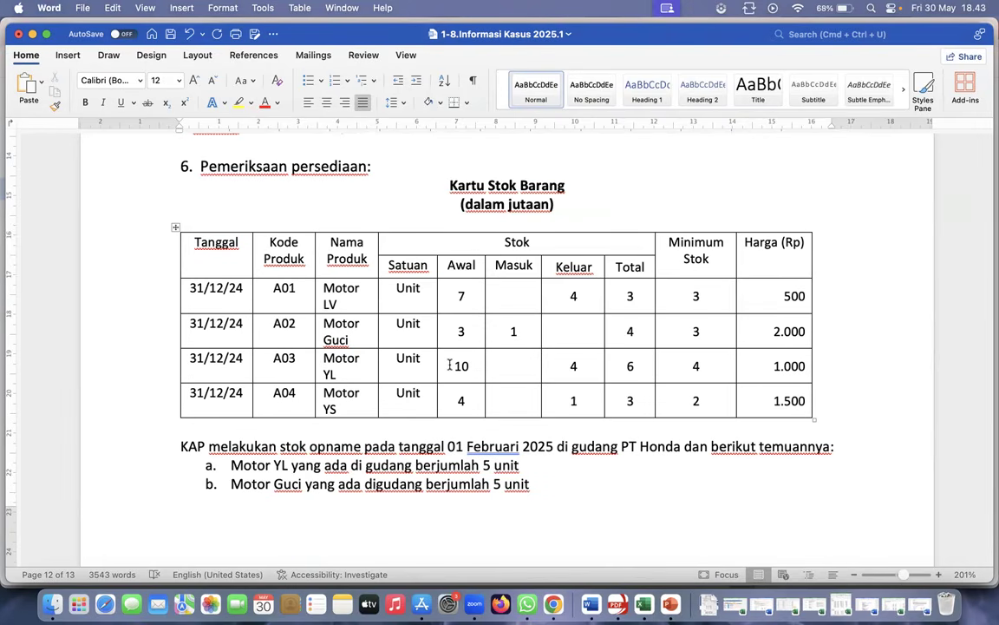
Compare the Motor YL row of the stock card with the stock-take finding and the explanation of the Motor YL difference
drag(449, 365, 626, 372)
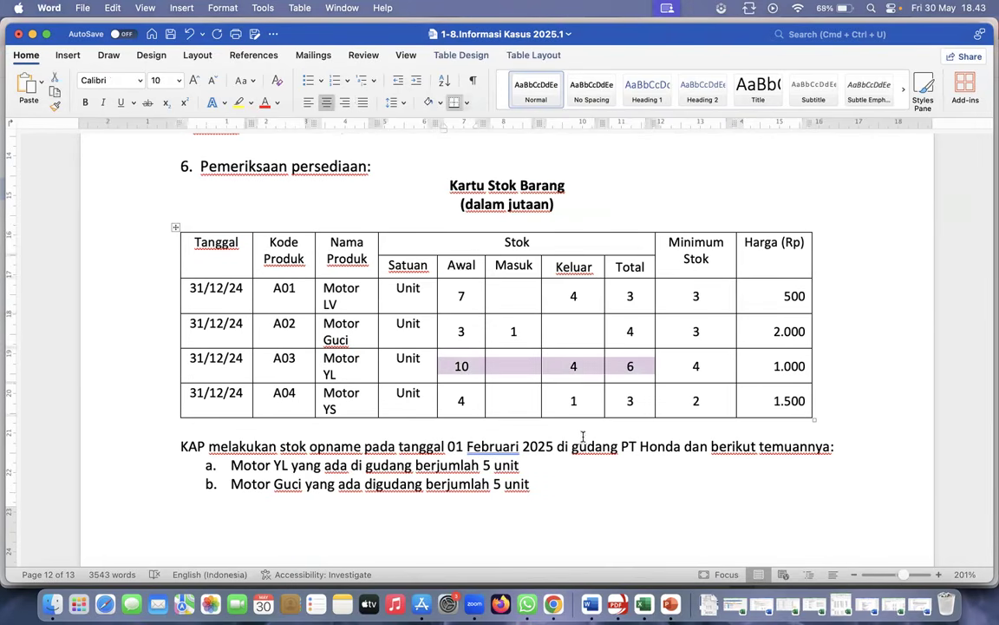
click(641, 367)
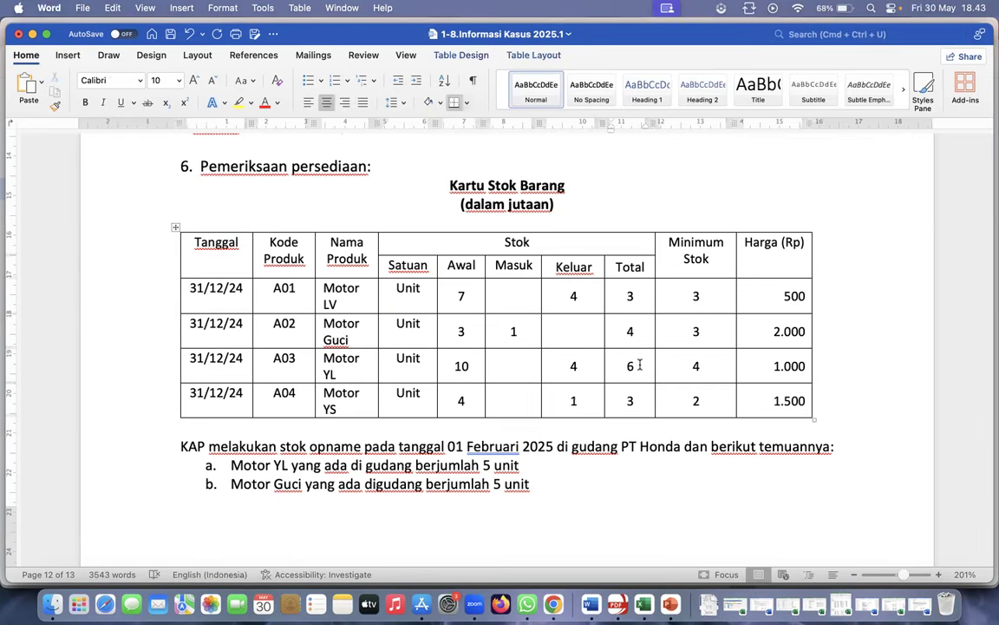
click(530, 464)
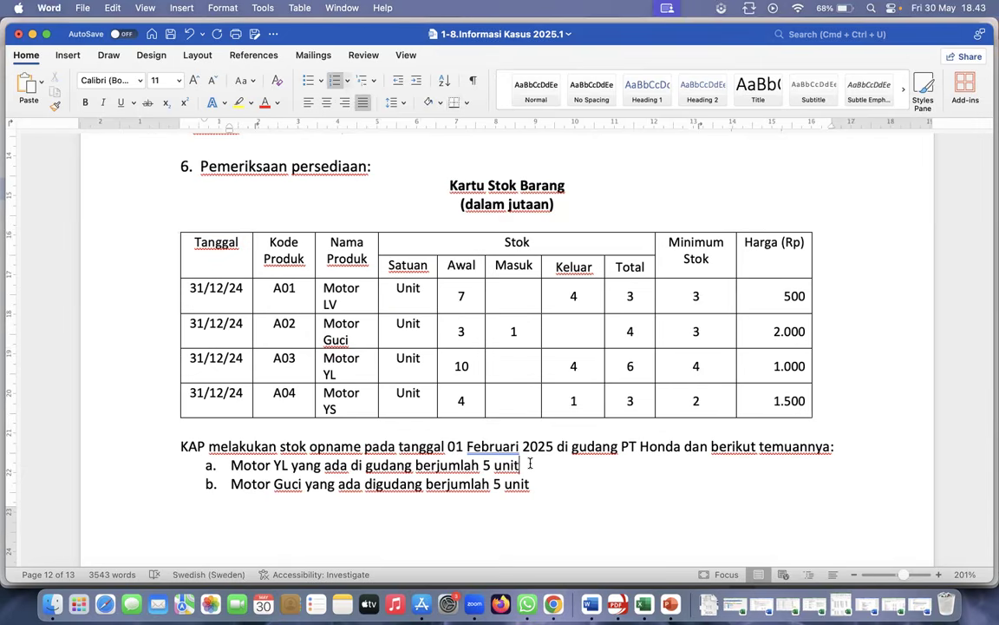
scroll(530, 465, down, 10)
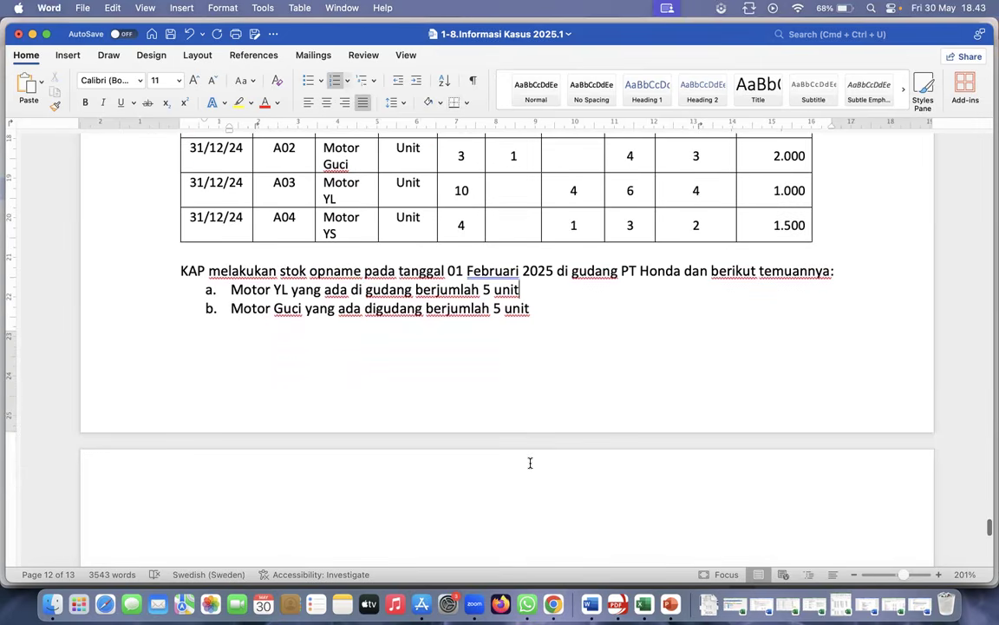
scroll(530, 464, down, 1)
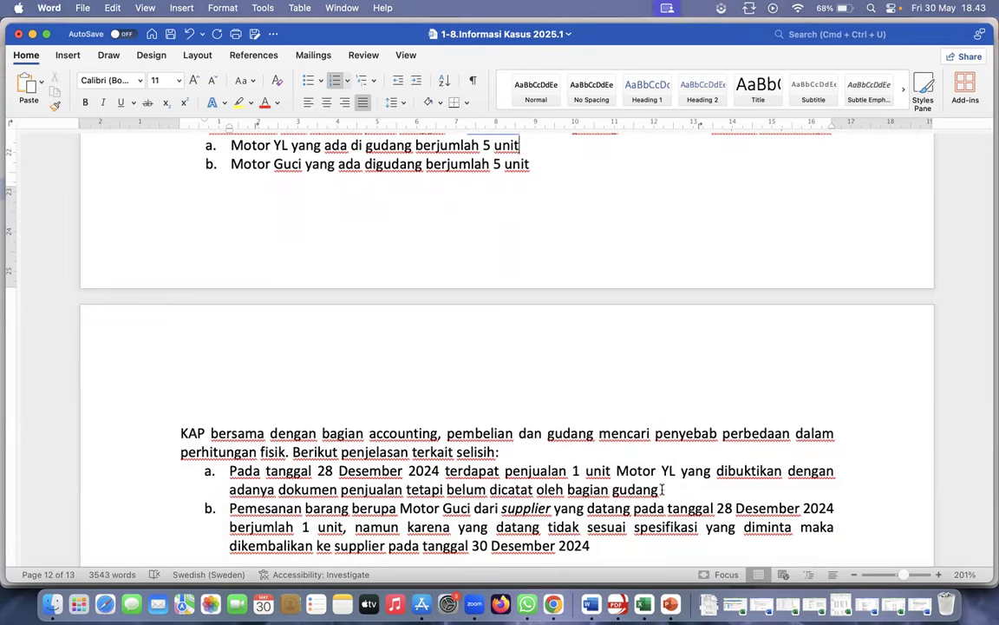
scroll(662, 490, up, 3)
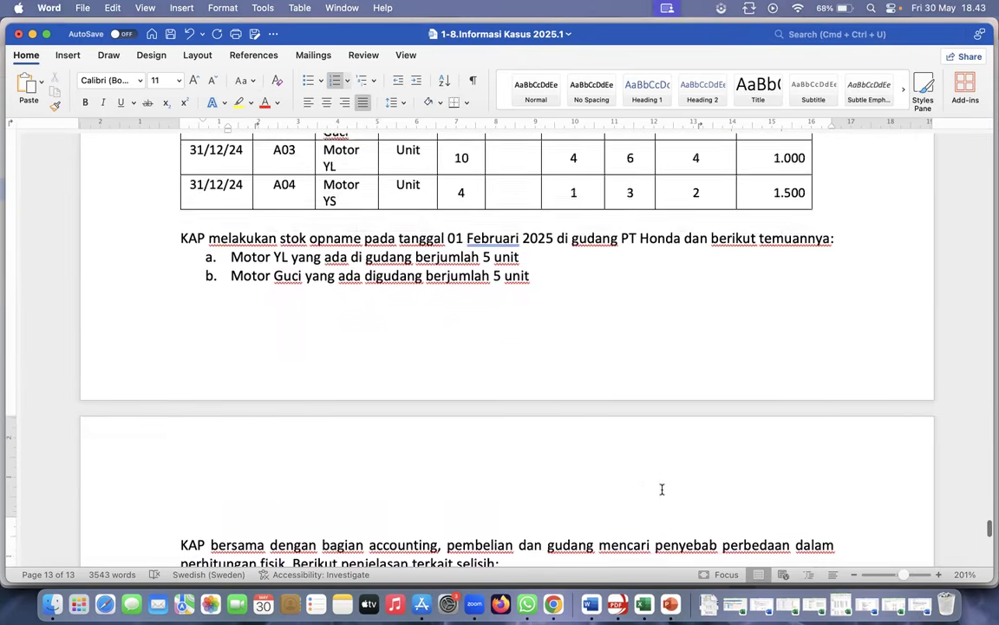
scroll(642, 315, up, 2)
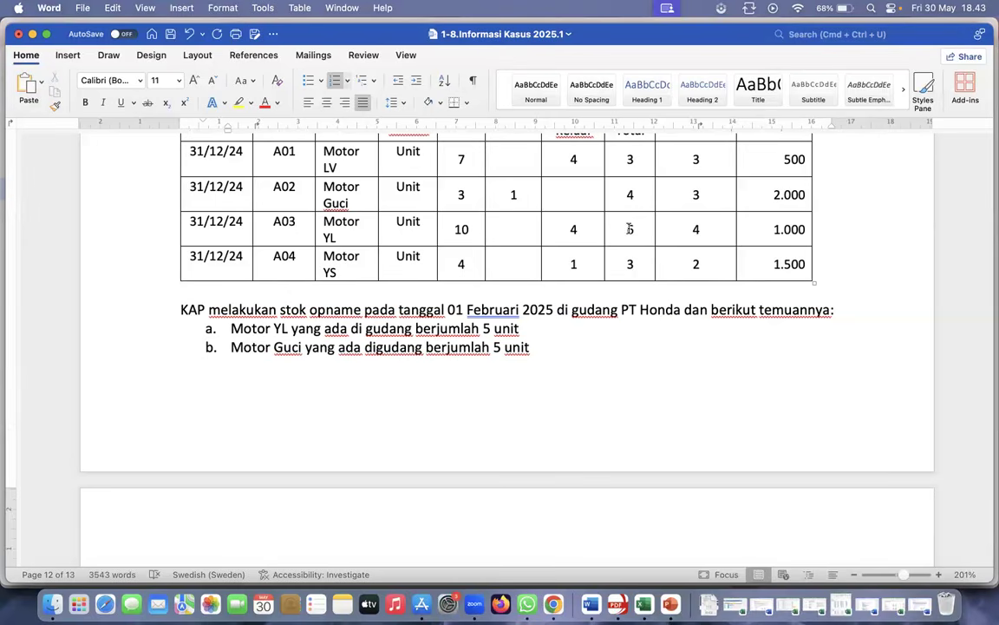
scroll(630, 229, down, 5)
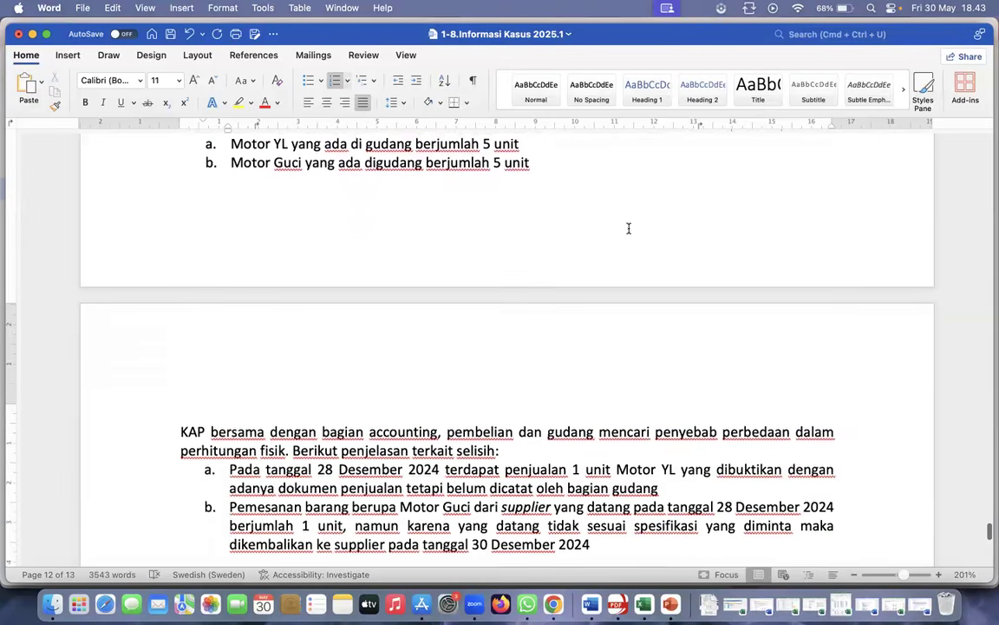
drag(572, 460, 615, 460)
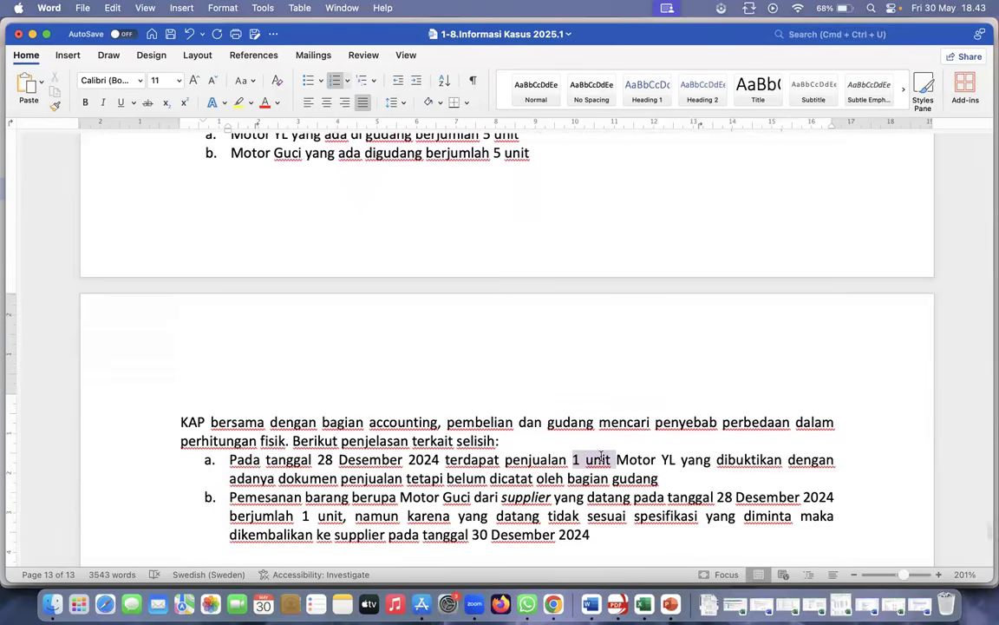
Highlight the selected "1 unit" in explanation a about the Motor YL sale in yellow
click(239, 104)
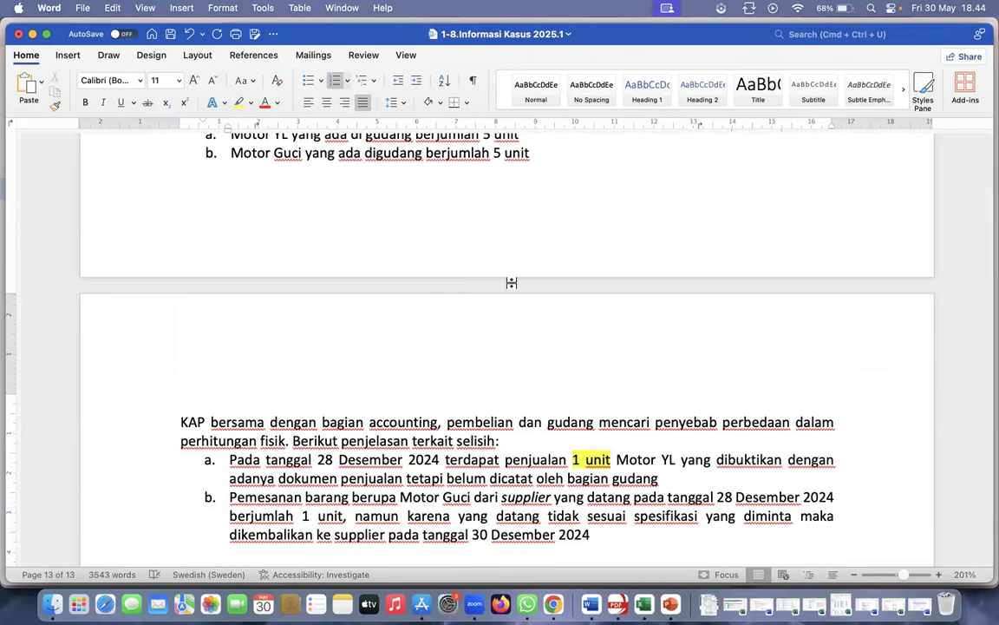
Compare the Motor Guci total in the stock table with the warehouse count in stock-opname finding b
scroll(511, 281, down, 1)
scroll(539, 158, up, 5)
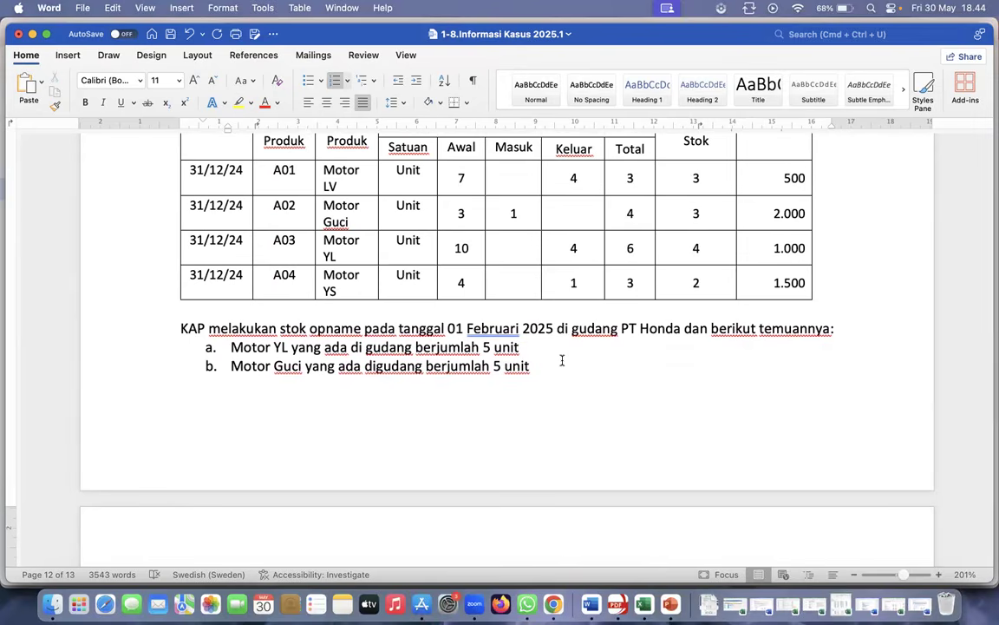
click(641, 217)
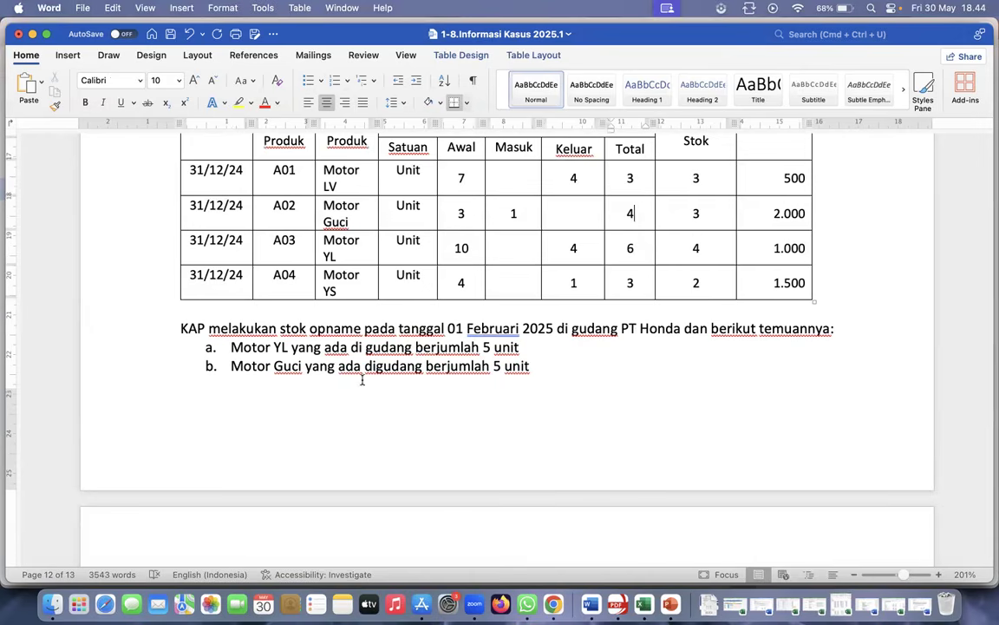
click(305, 365)
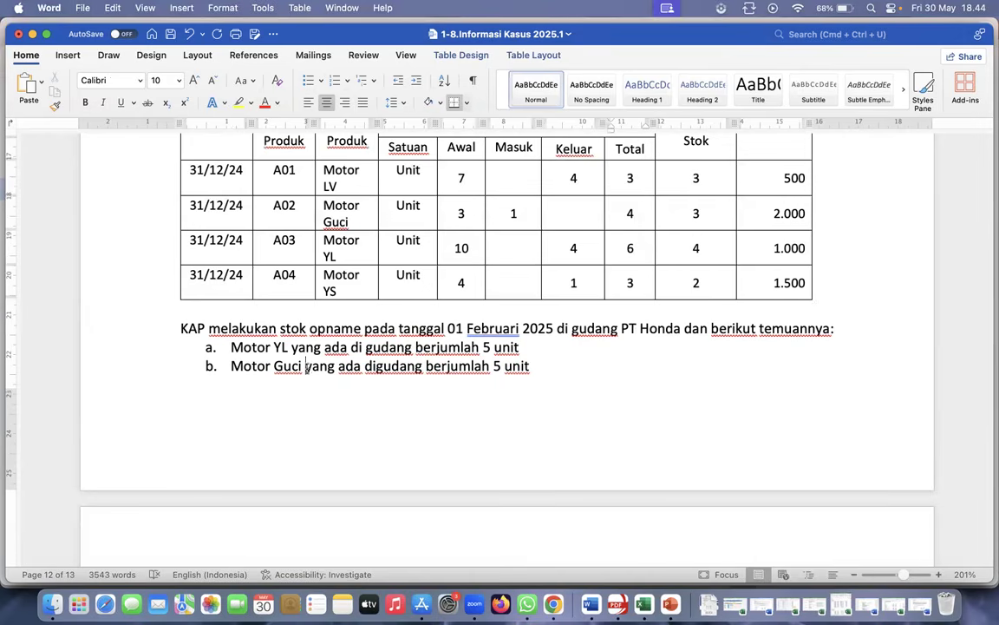
click(350, 220)
click(652, 208)
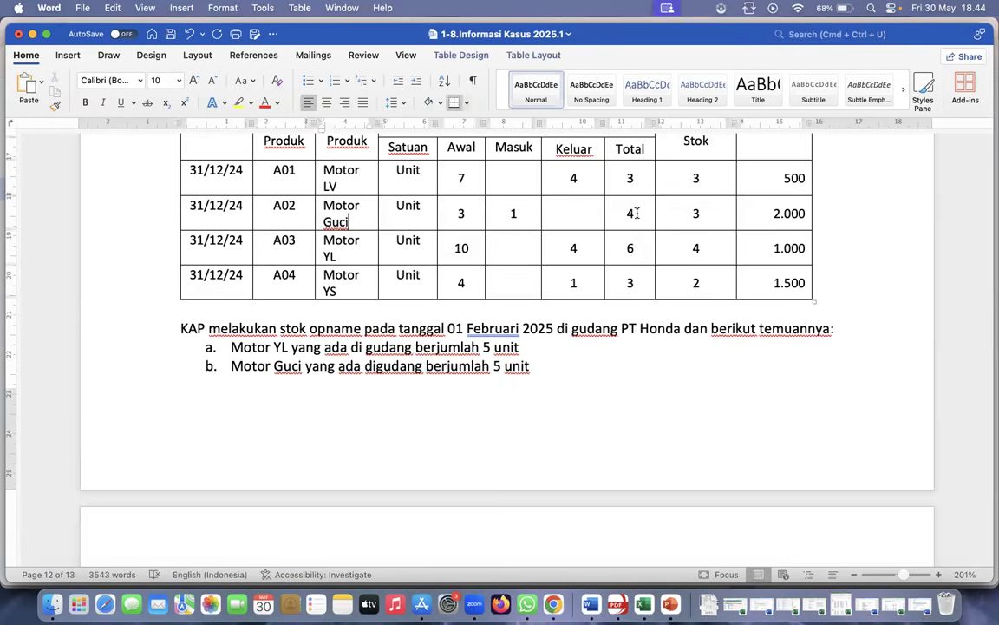
scroll(637, 214, up, 2)
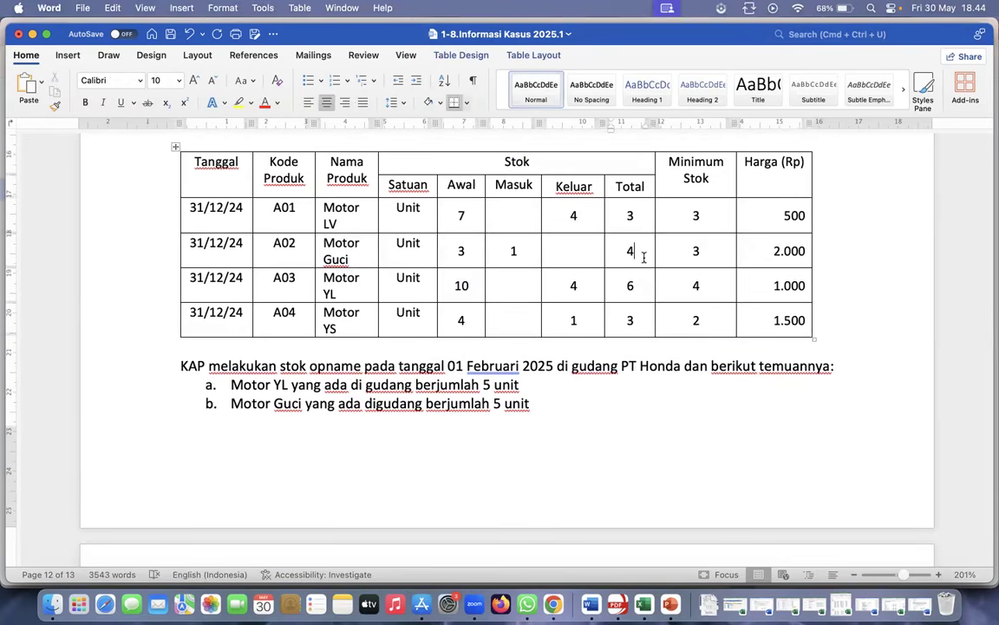
click(541, 405)
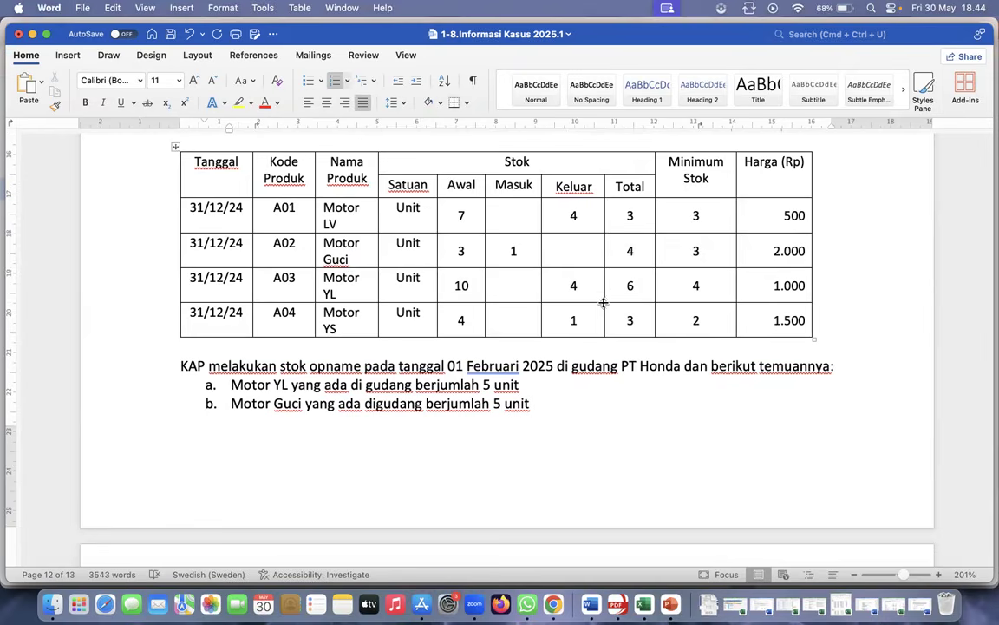
click(636, 252)
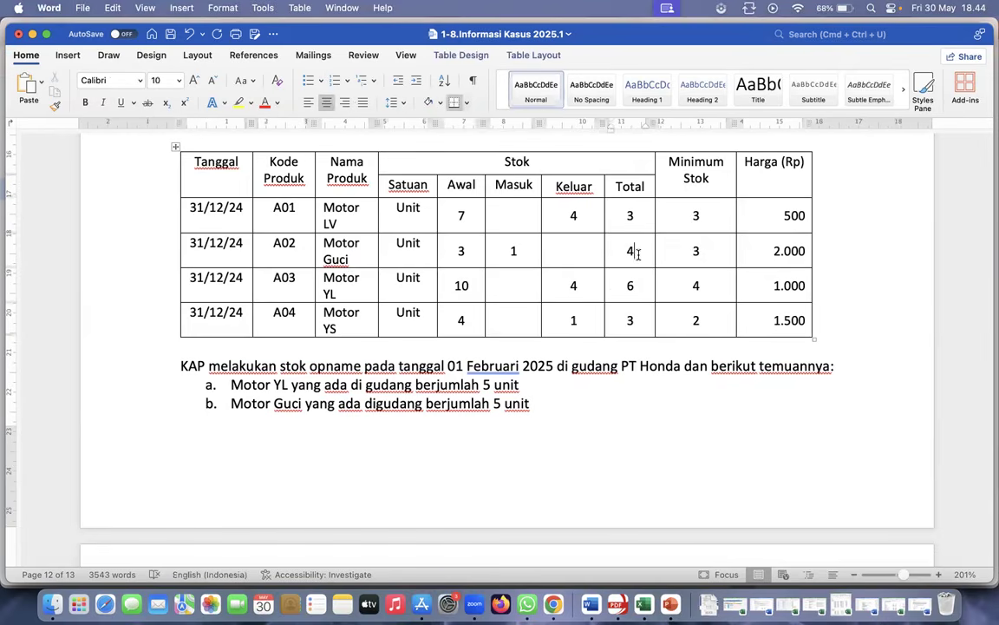
click(534, 405)
Check explanation b about the returned Motor Guci order against the stock table and the stock-opname findings
scroll(535, 405, down, 10)
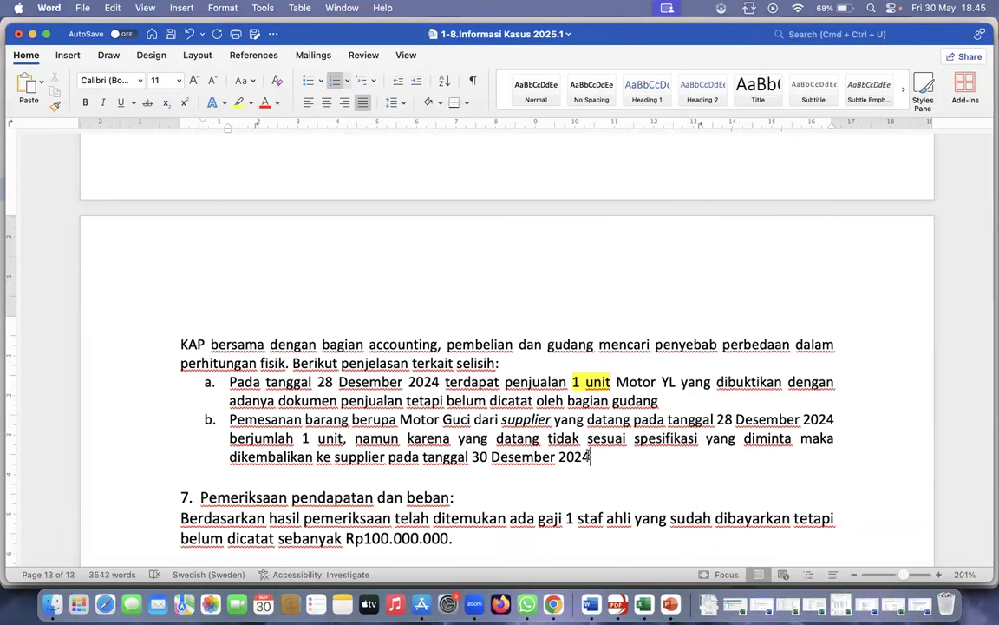
scroll(590, 456, up, 1)
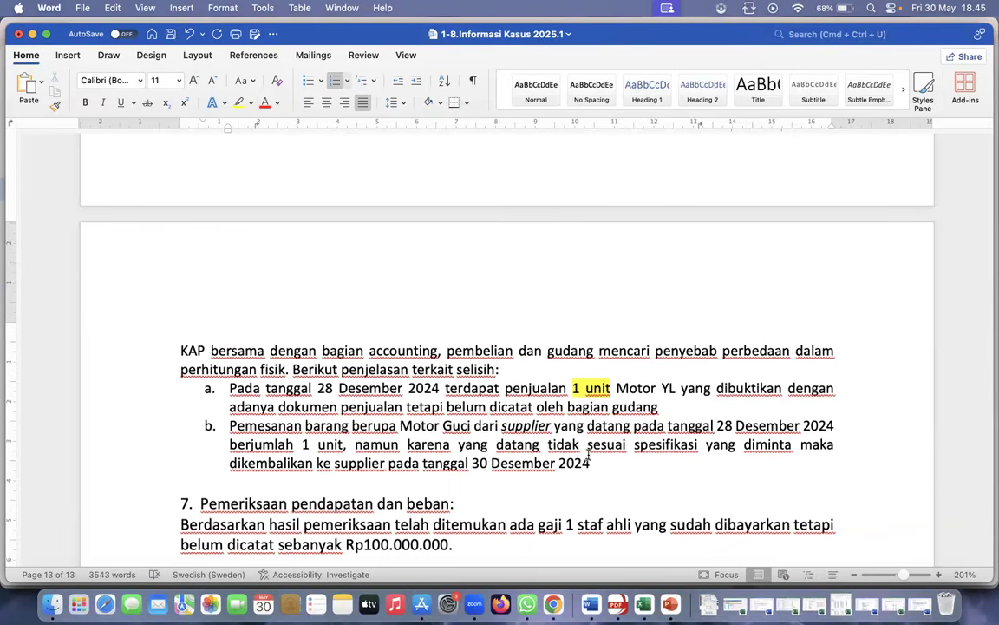
scroll(588, 454, up, 10)
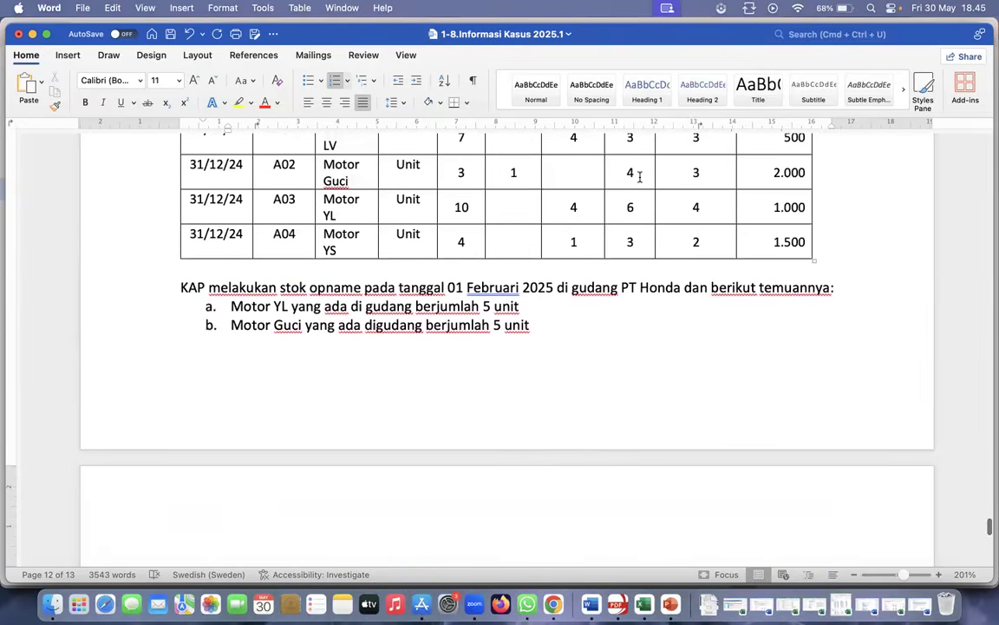
click(542, 320)
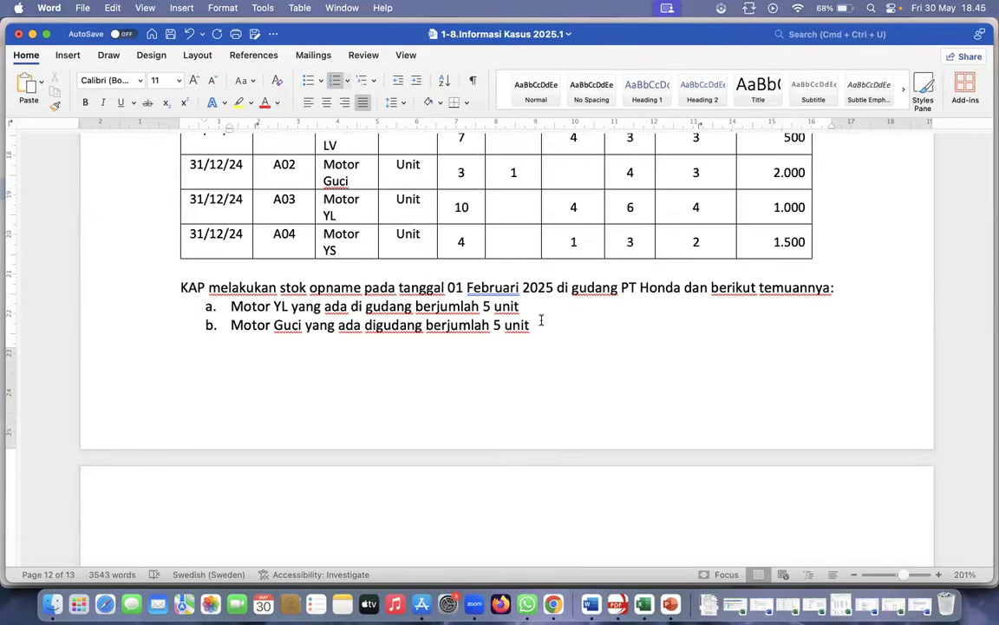
click(501, 324)
scroll(536, 325, down, 5)
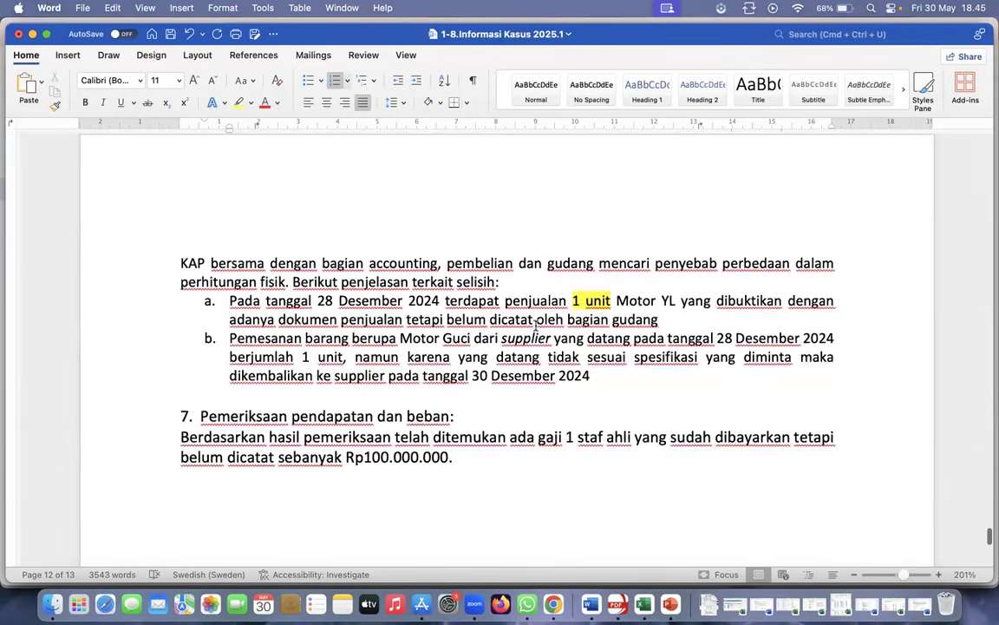
scroll(536, 325, up, 6)
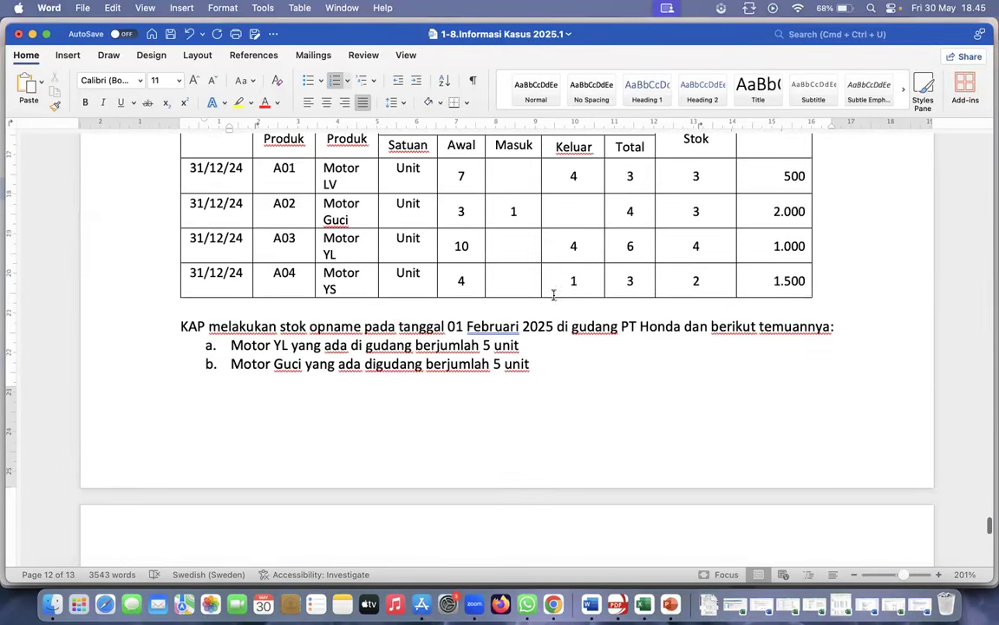
scroll(535, 361, down, 5)
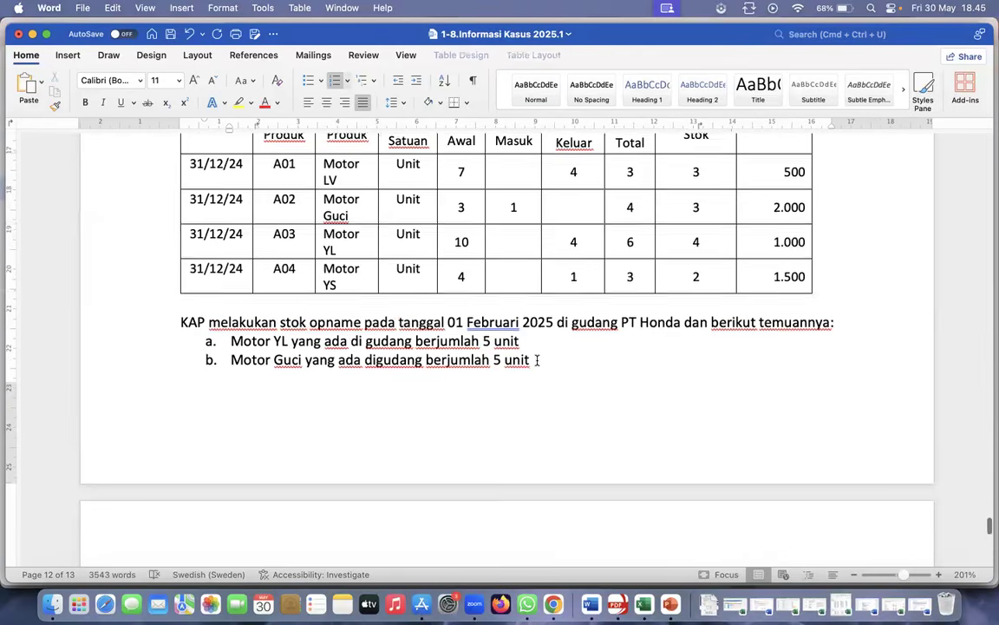
scroll(537, 360, down, 2)
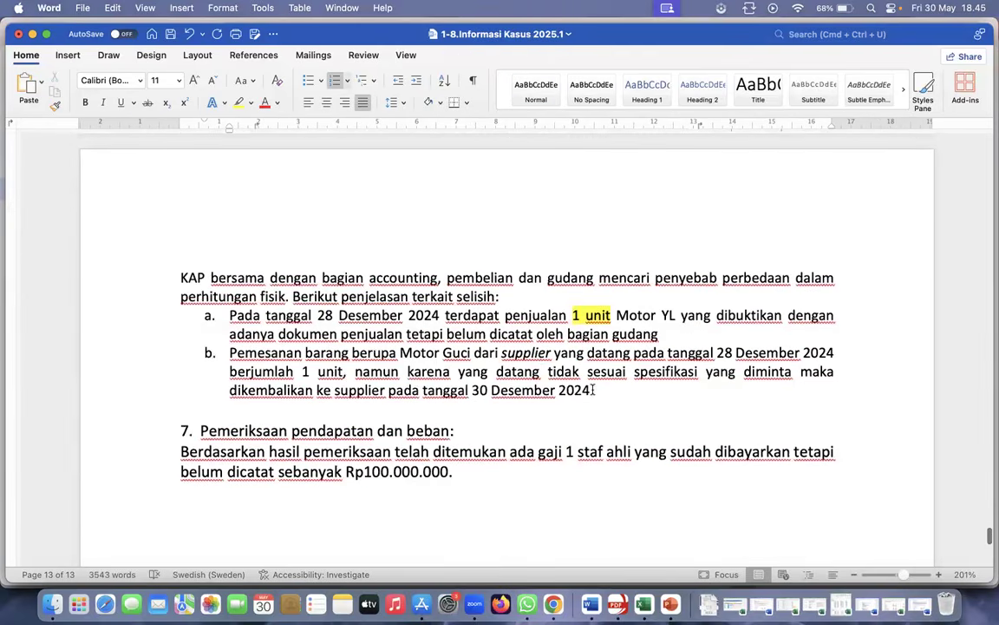
drag(594, 390, 443, 353)
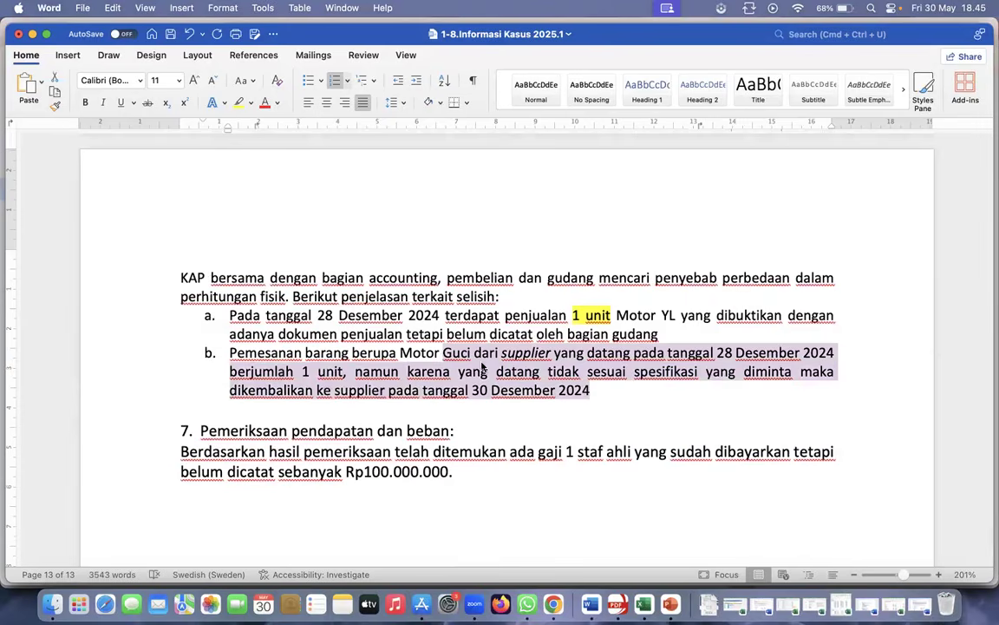
Append the note "-barang dikembalikan – persediaan berkurang" to the end of explanation b about the Motor Guci order
click(599, 392)
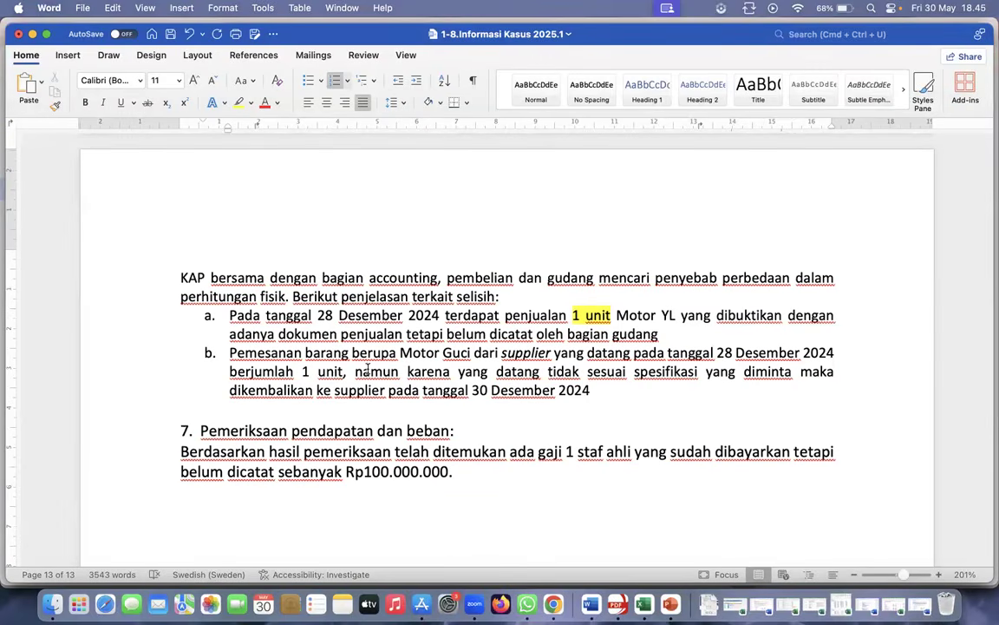
text(-barang )
text(kikembalikan)
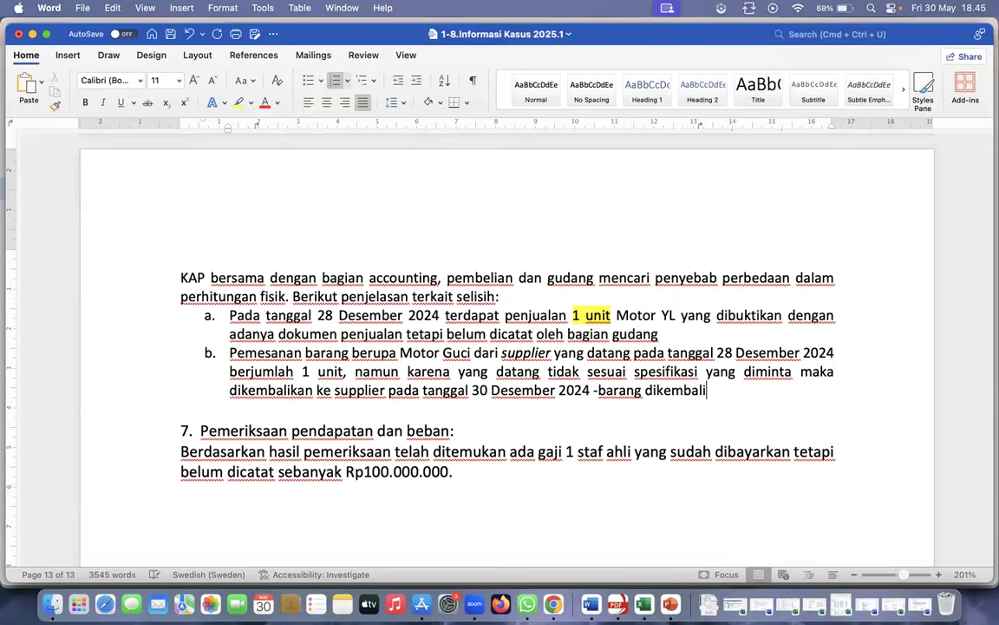
text( - er)
key(BackSpace)
key(BackSpace)
text(persediaa)
text(m)
key(BackSpace)
key(BackSpace)
text(n berk)
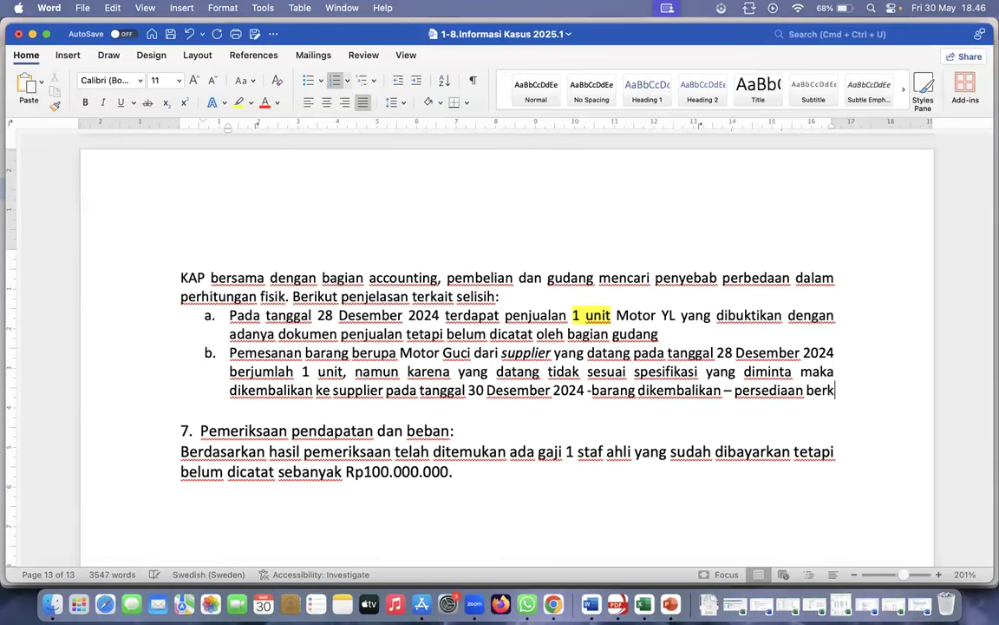
text(urang )
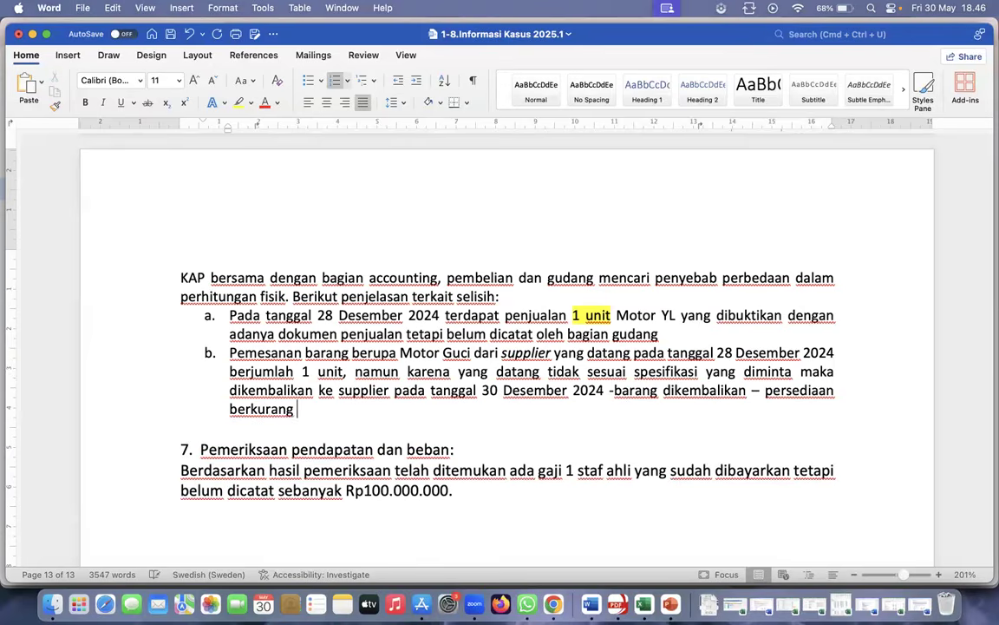
Extend the note in explanation b with "– inventory/ persediaan di kredit" and highlight the words "inventory/ persediaan di kredit" in yellow
text(- inventory/ )
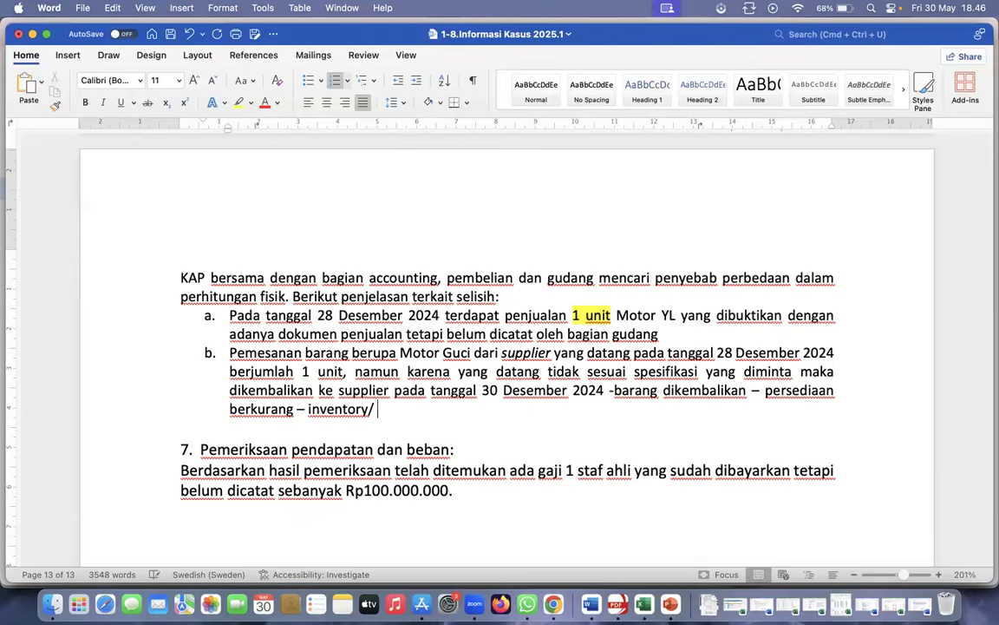
text(persediaan di kredit)
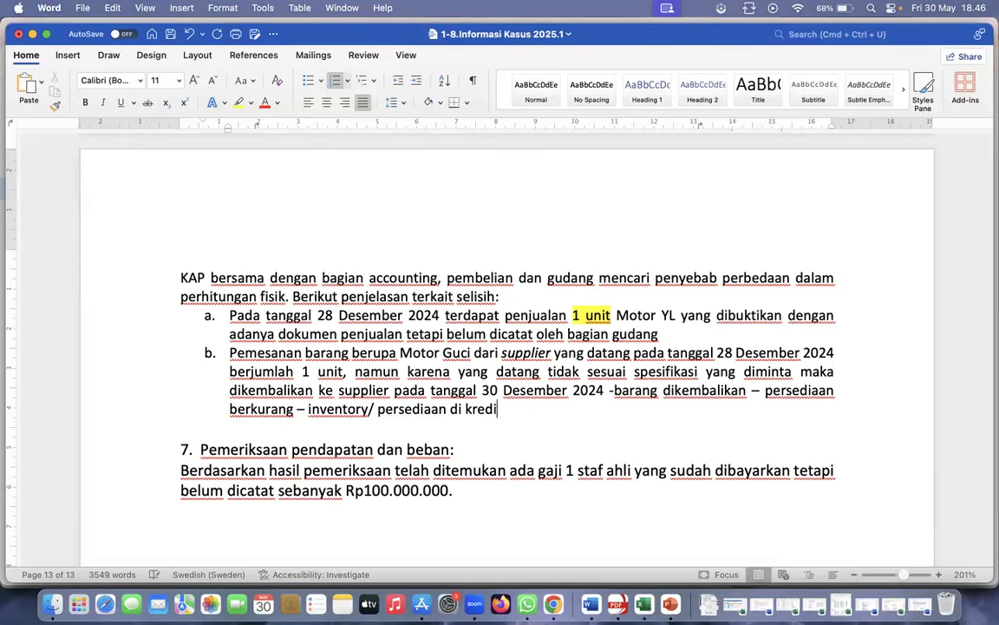
drag(512, 408, 308, 408)
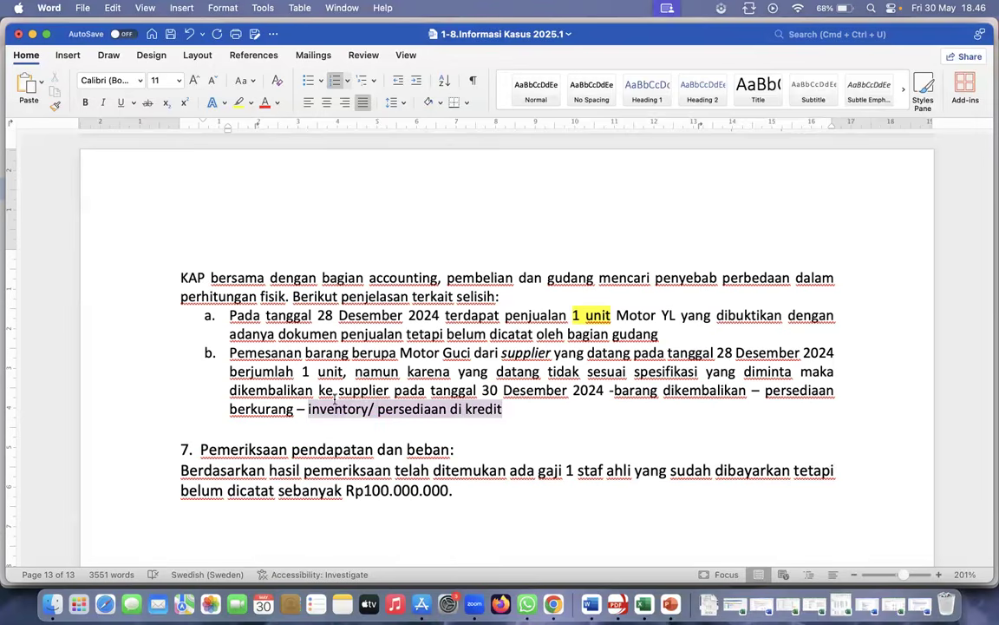
click(239, 103)
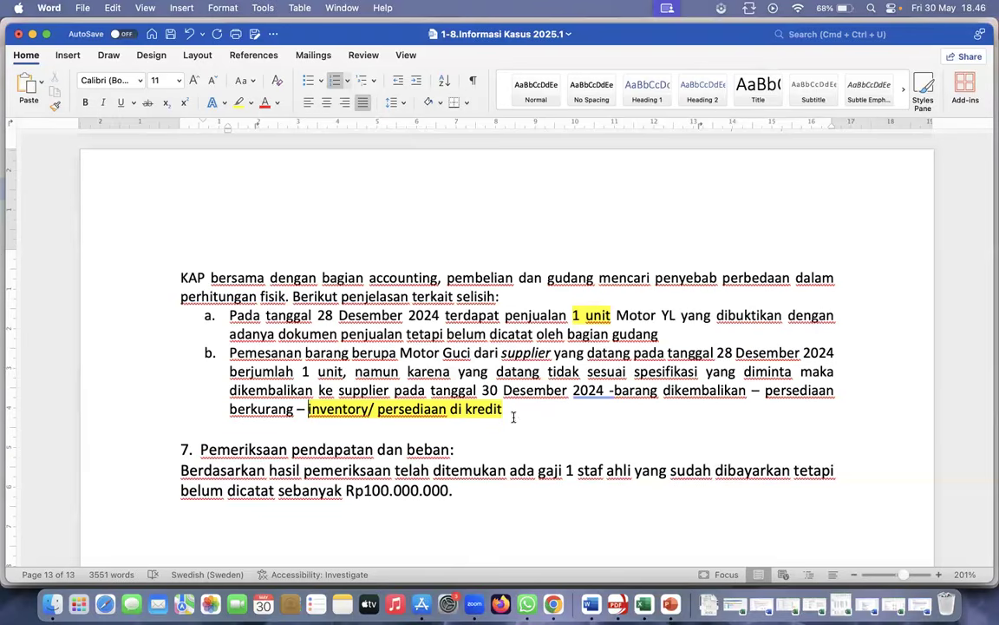
click(515, 415)
scroll(514, 417, up, 1)
scroll(516, 417, up, 5)
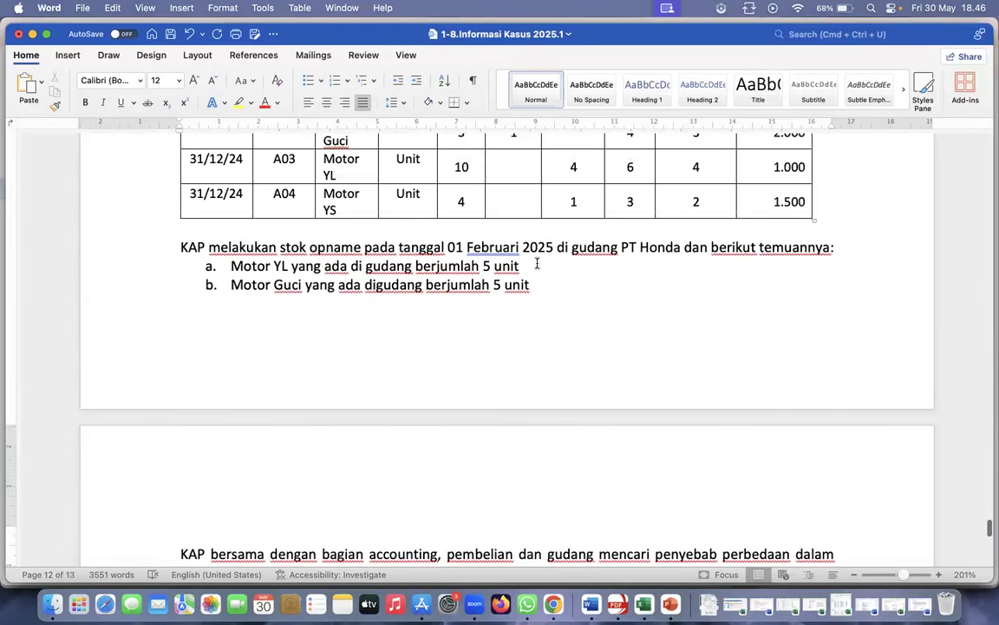
scroll(536, 293, down, 6)
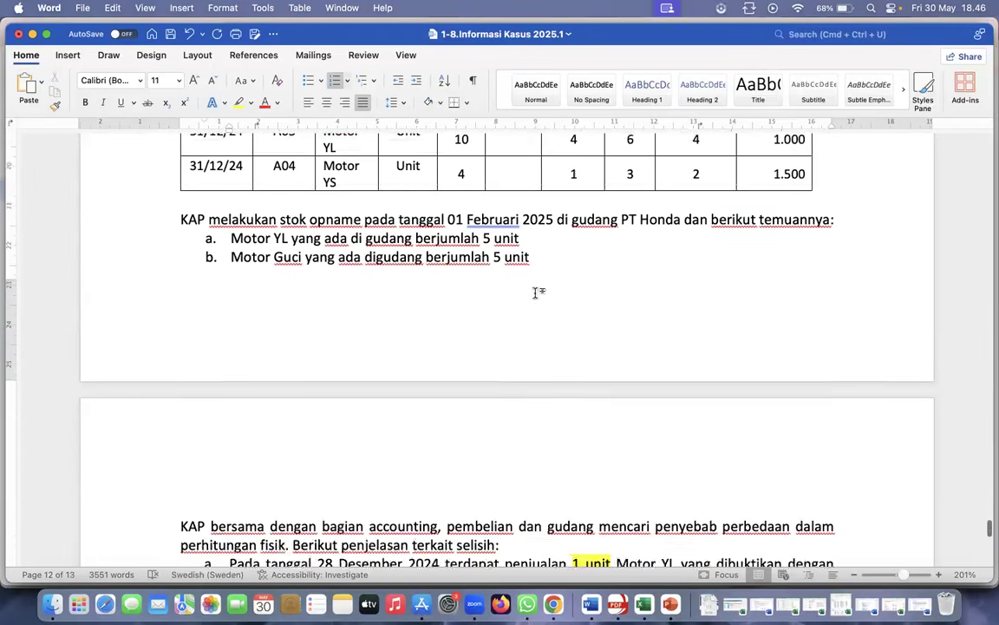
click(553, 403)
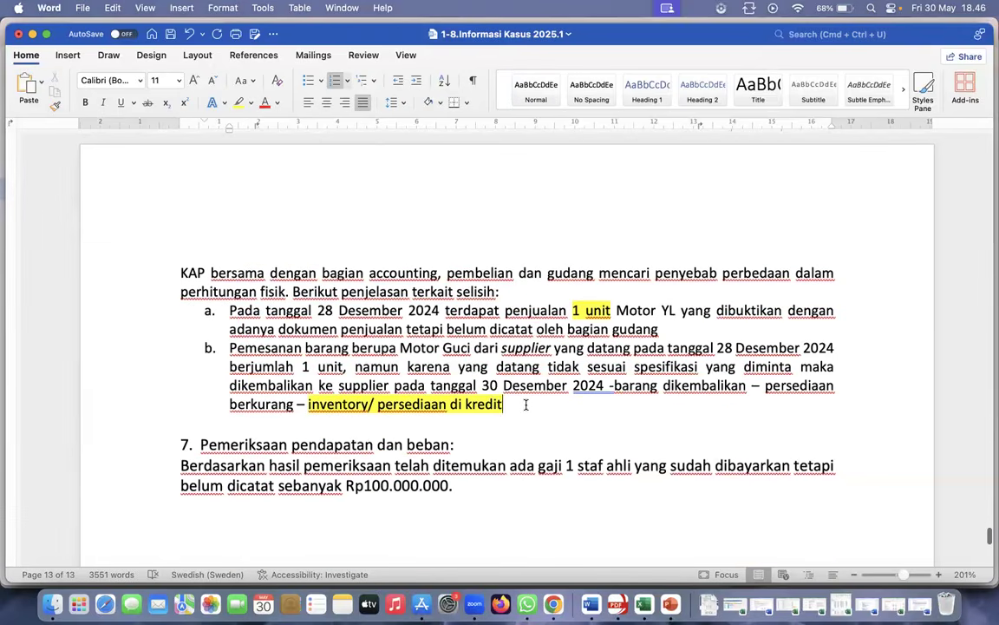
Switch to the Excel audit working paper and set the Simpulan to "Akun tersebut telah disajikan secara wajar"
click(643, 602)
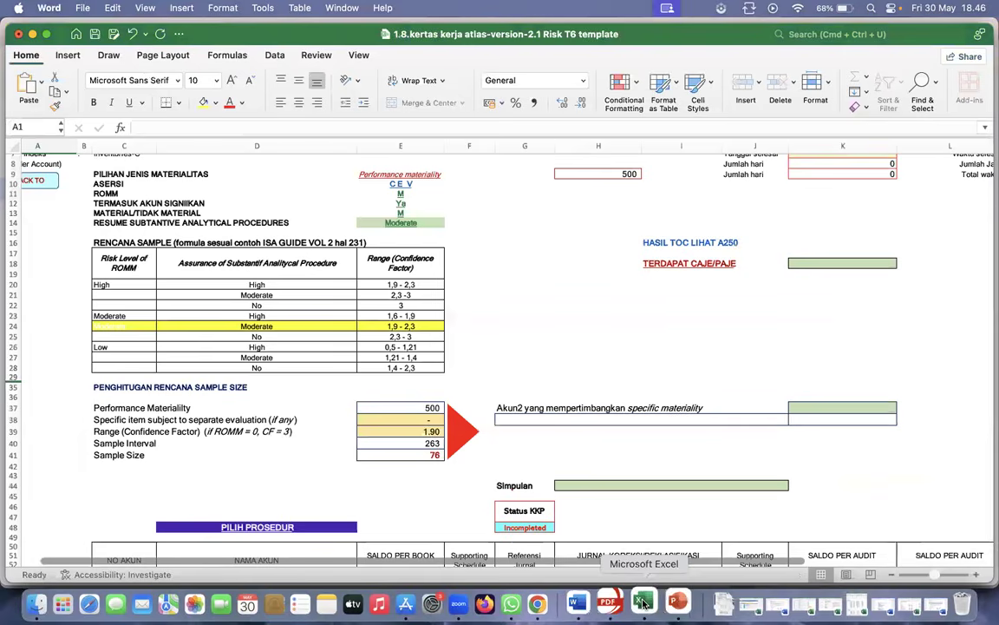
click(761, 486)
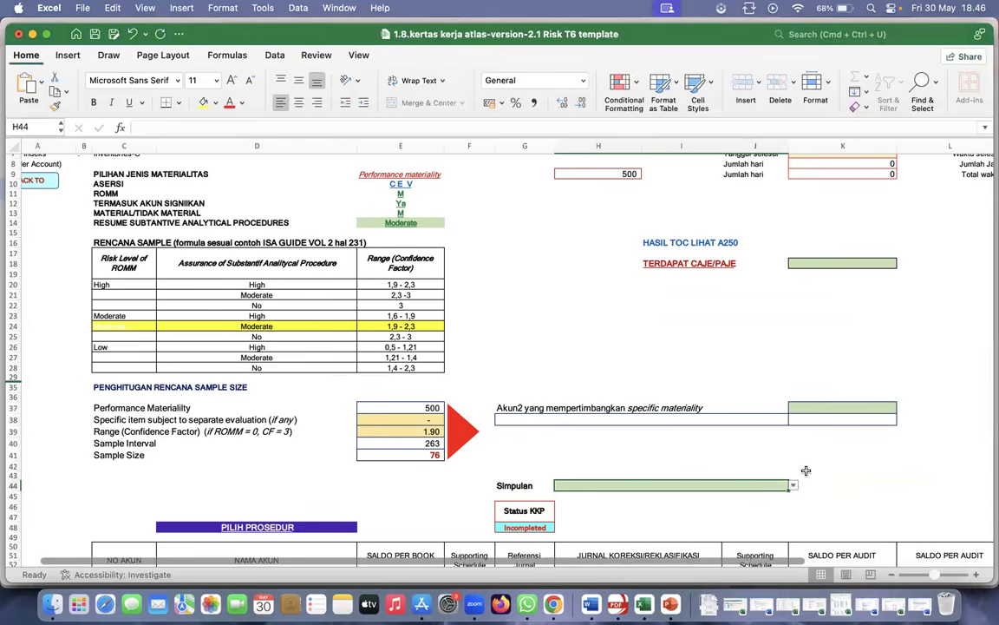
click(794, 487)
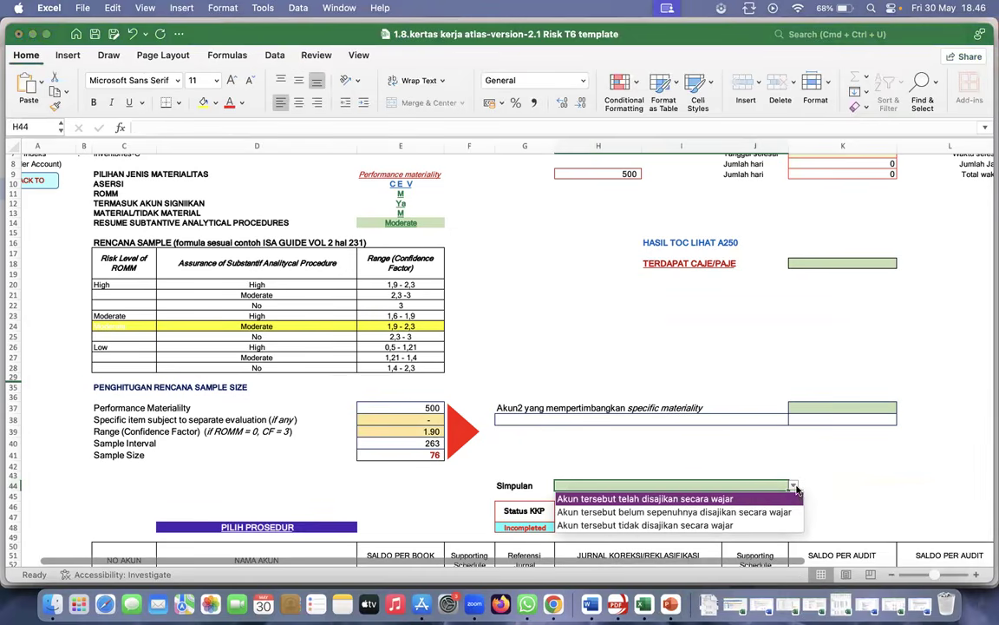
click(725, 500)
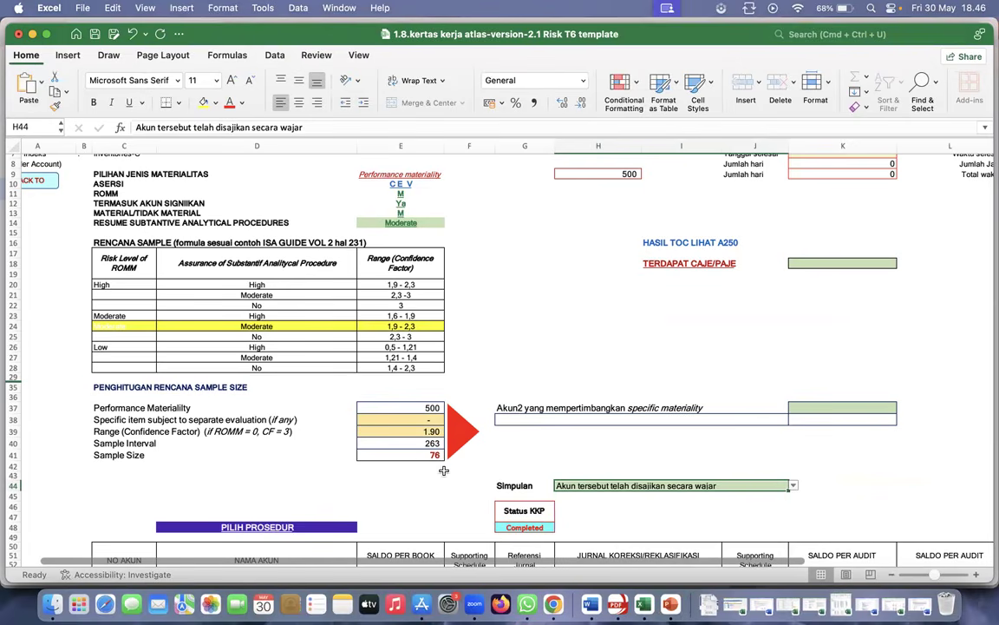
Set TERDAPAT CAJE/PAJE to YA on the inventories working paper and follow the link to the CAJE/PAJE sheet
click(859, 265)
click(902, 262)
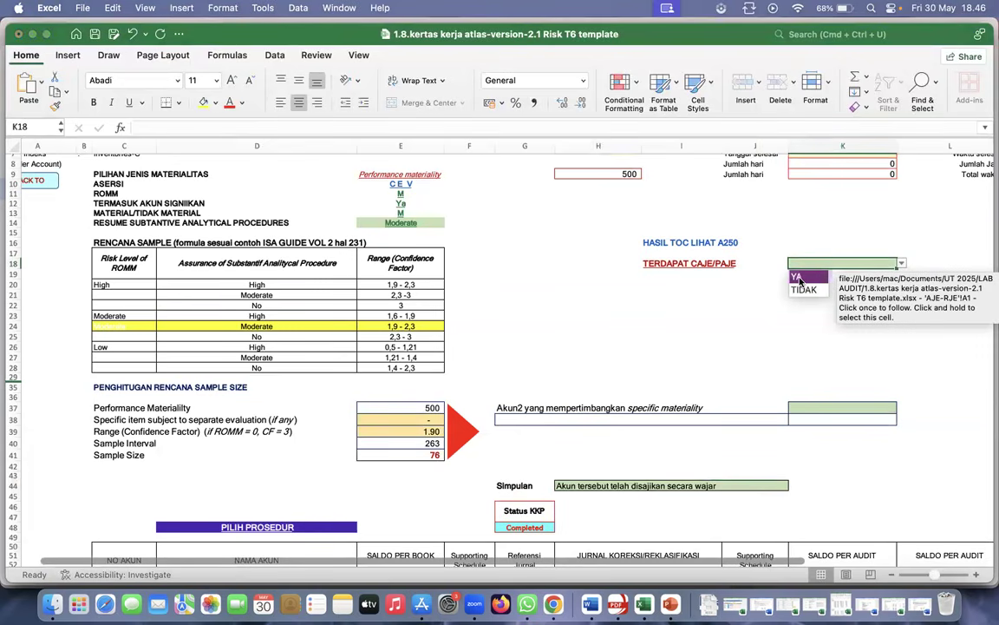
click(797, 277)
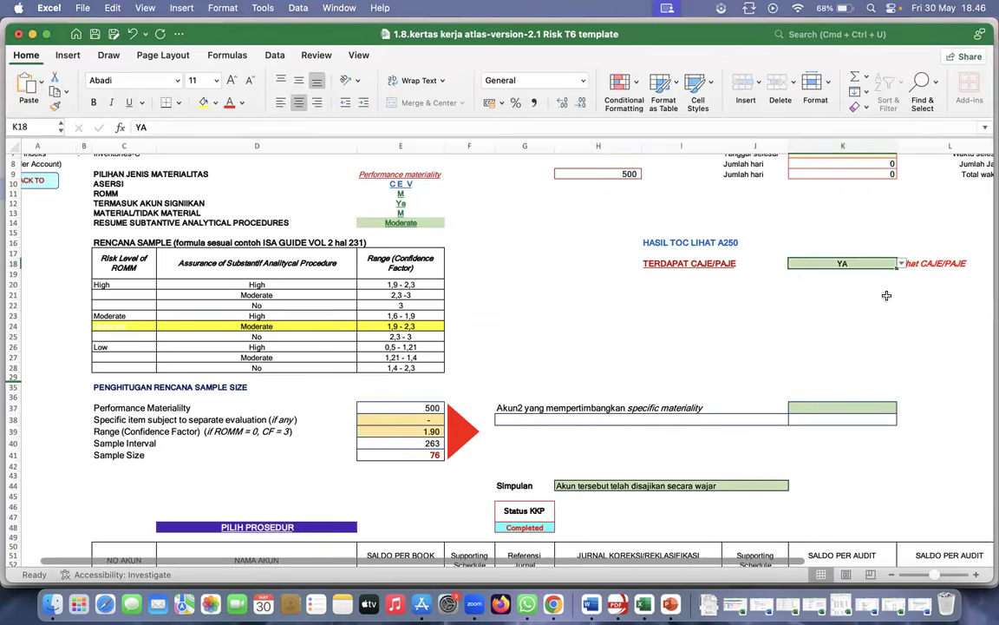
click(935, 263)
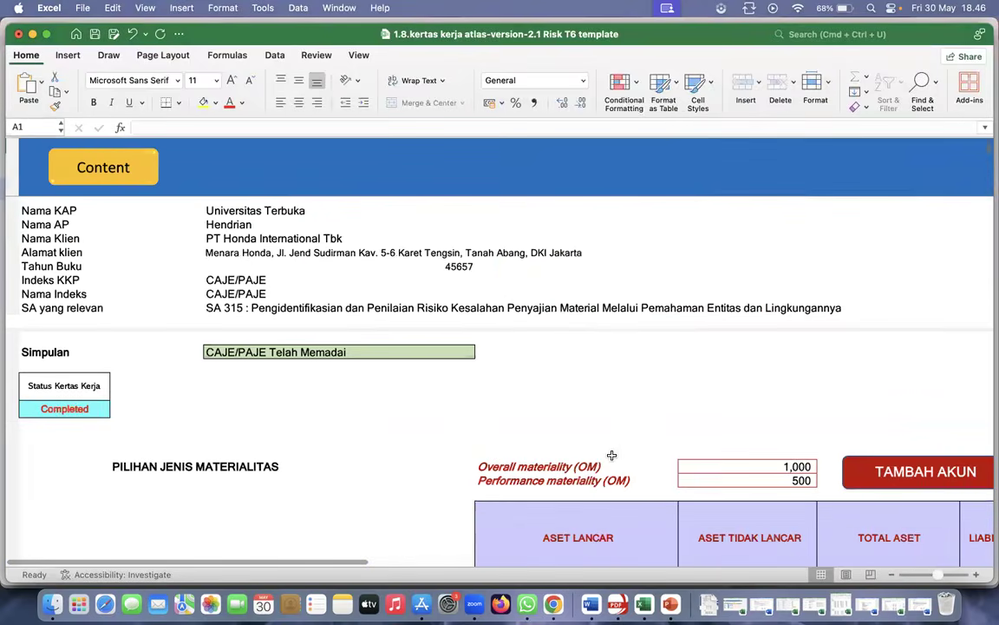
Review the two inventory adjustment entries for the Motor YL sale and the returned goods under Rincian CAJE/PAJE
scroll(609, 456, down, 10)
scroll(611, 455, down, 8)
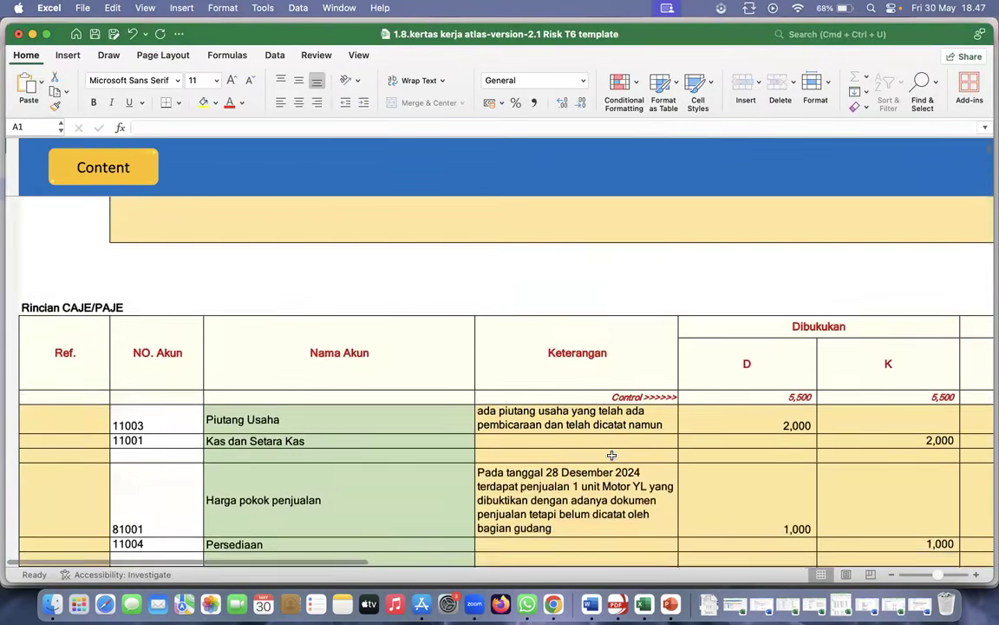
scroll(611, 456, down, 2)
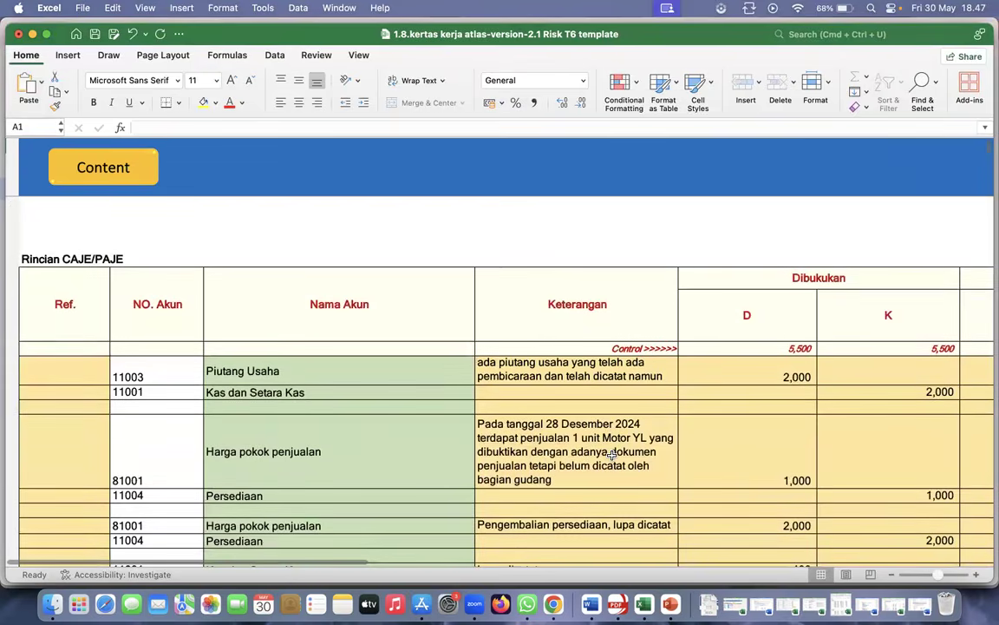
scroll(612, 455, down, 1)
scroll(612, 456, up, 1)
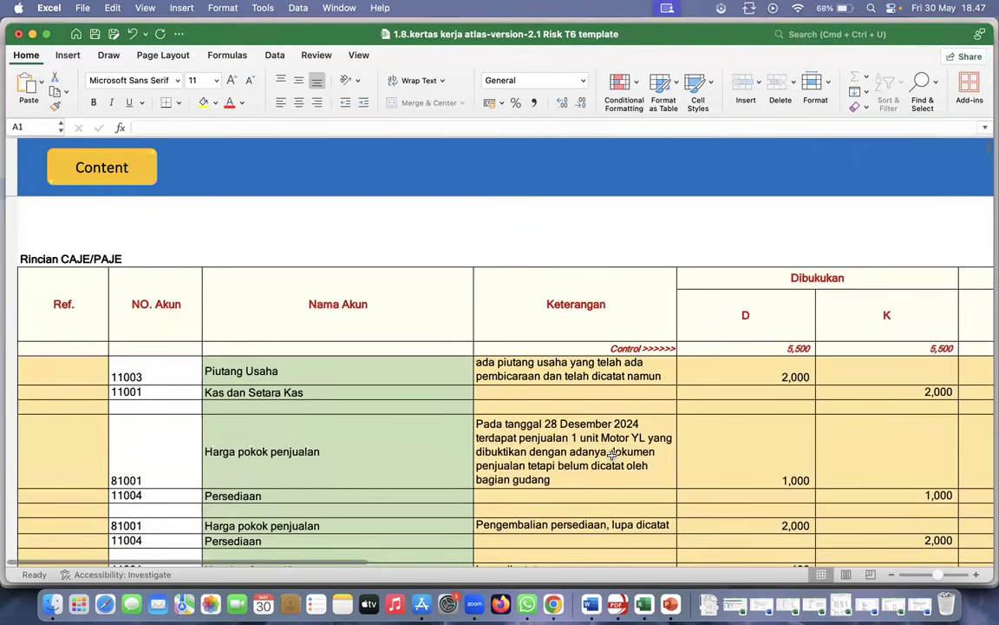
drag(156, 461, 860, 542)
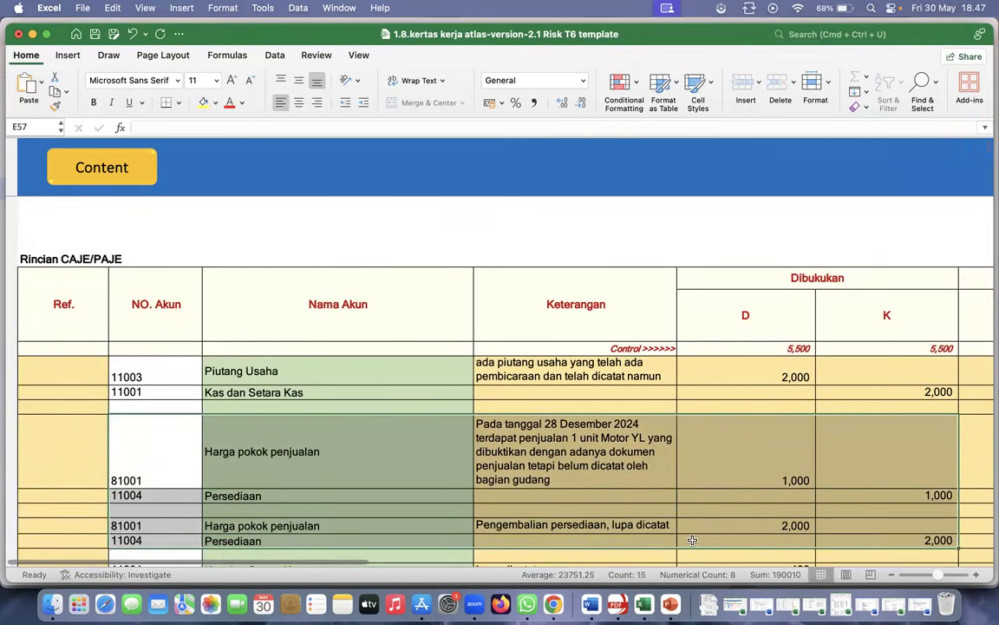
click(295, 442)
Choose Persediaan as the credit account in both the Motor YL sale entry and the inventory return entry
click(306, 497)
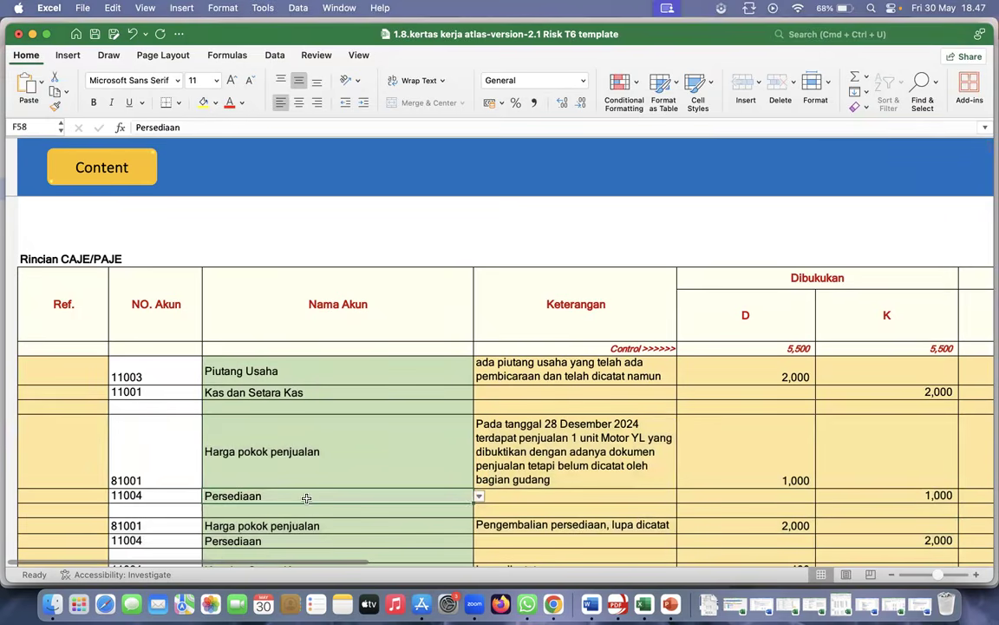
click(479, 499)
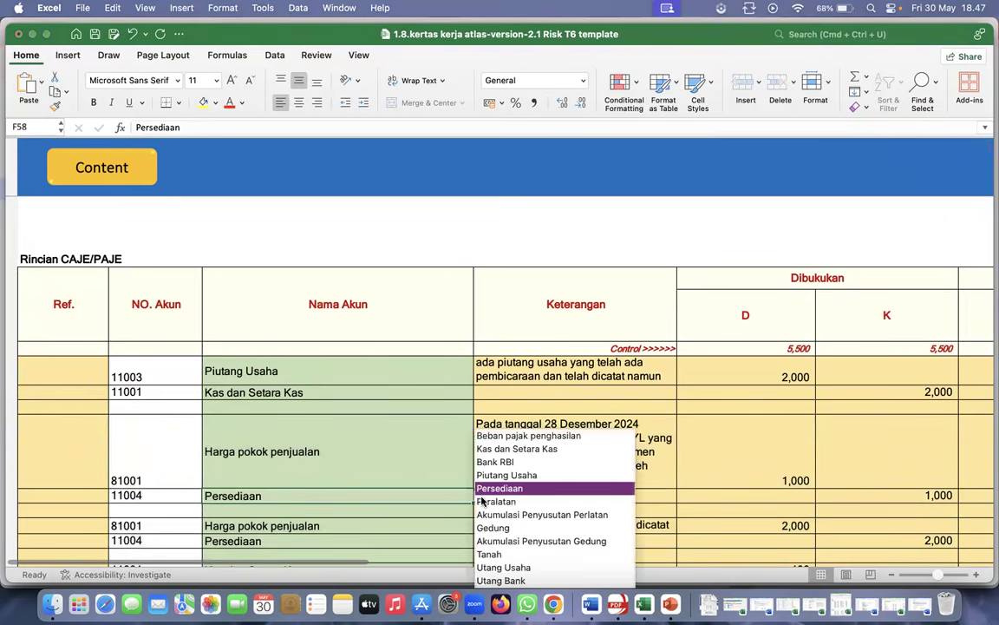
click(496, 492)
scroll(445, 495, down, 1)
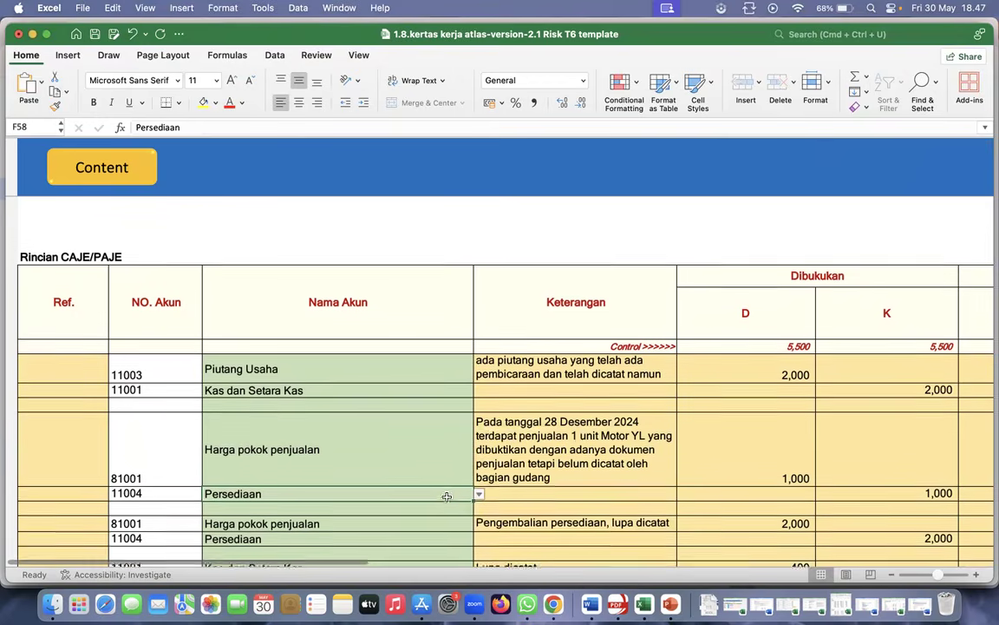
click(414, 529)
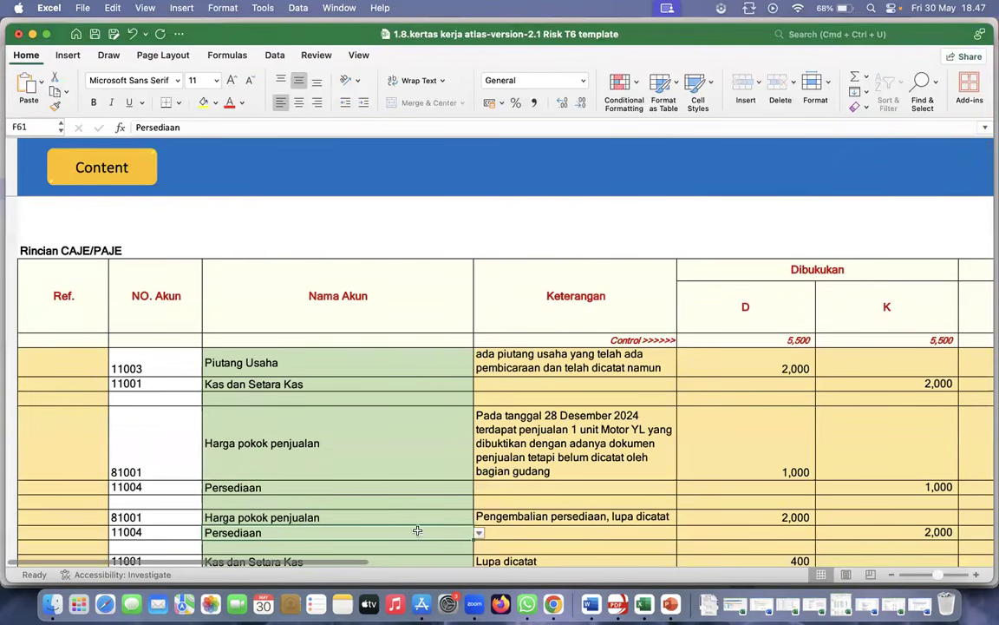
click(478, 535)
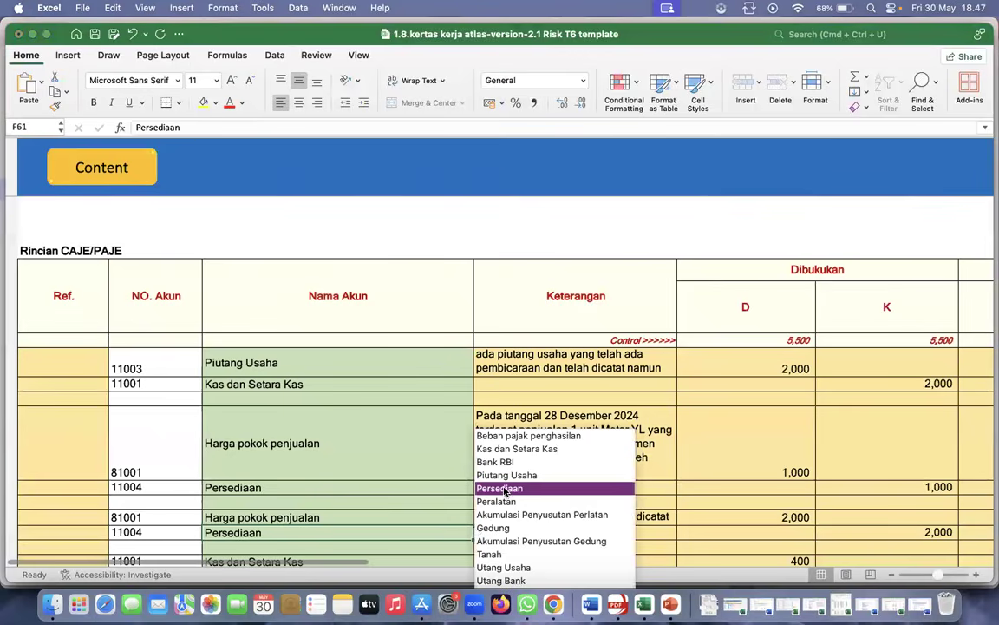
click(504, 491)
Check the Motor YL entry's Harga pokok penjualan debit and Persediaan credit against the Motor YL unit price in the Word case document
click(369, 456)
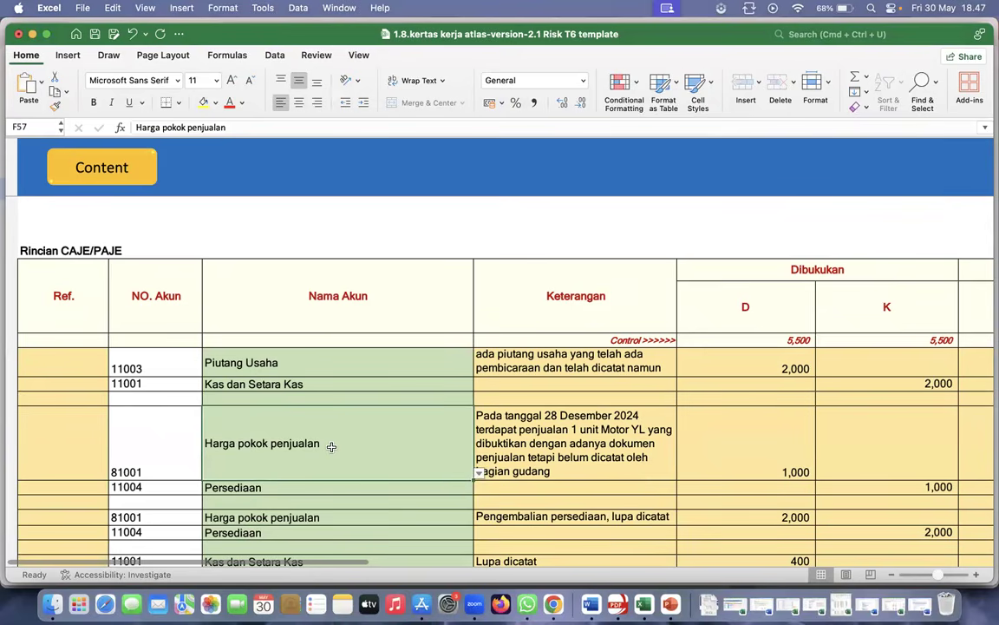
click(780, 450)
click(319, 487)
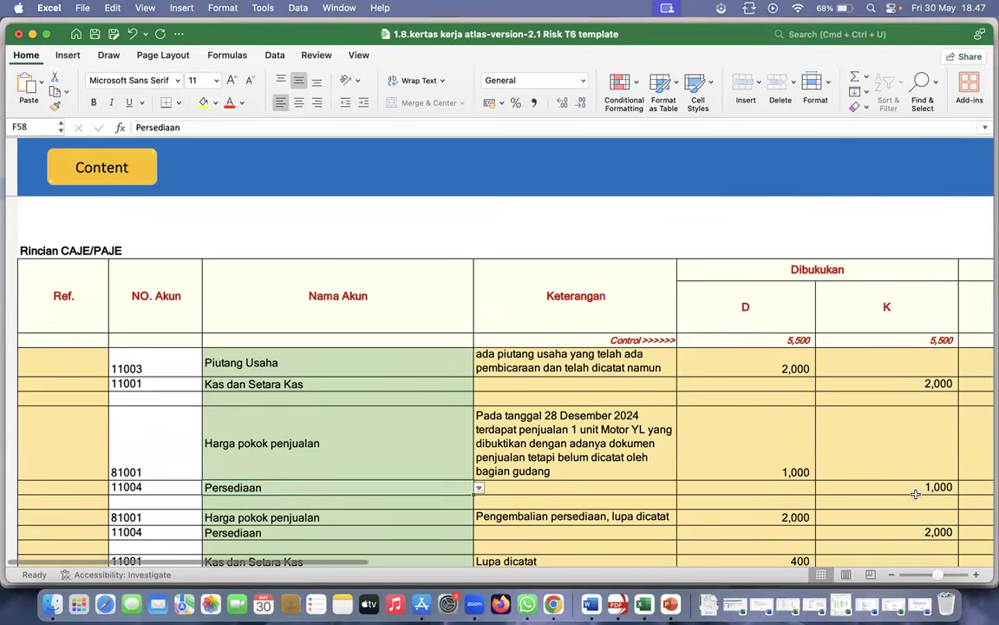
click(913, 498)
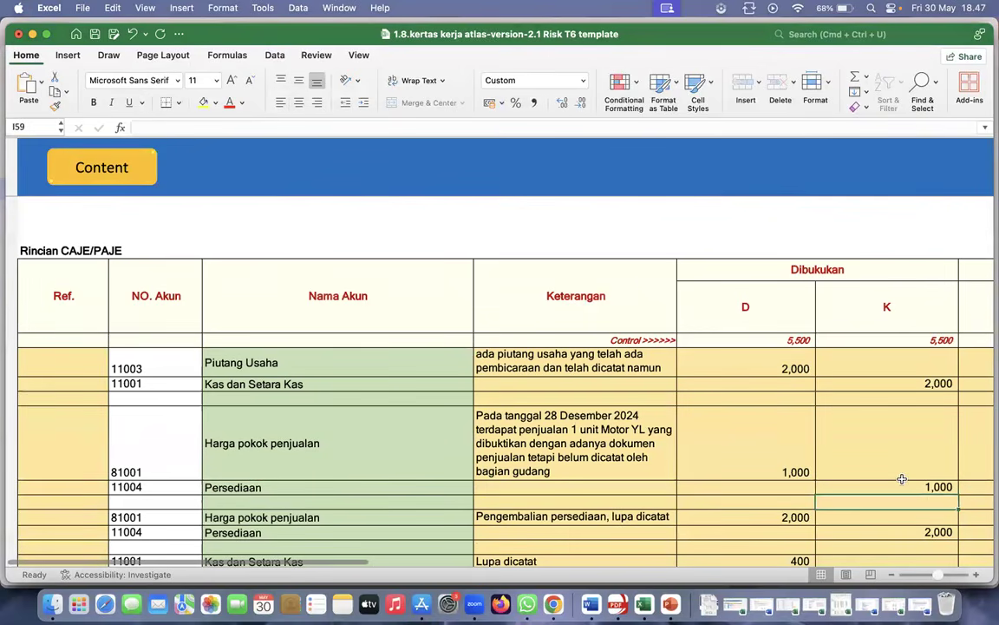
click(802, 467)
click(904, 488)
click(590, 603)
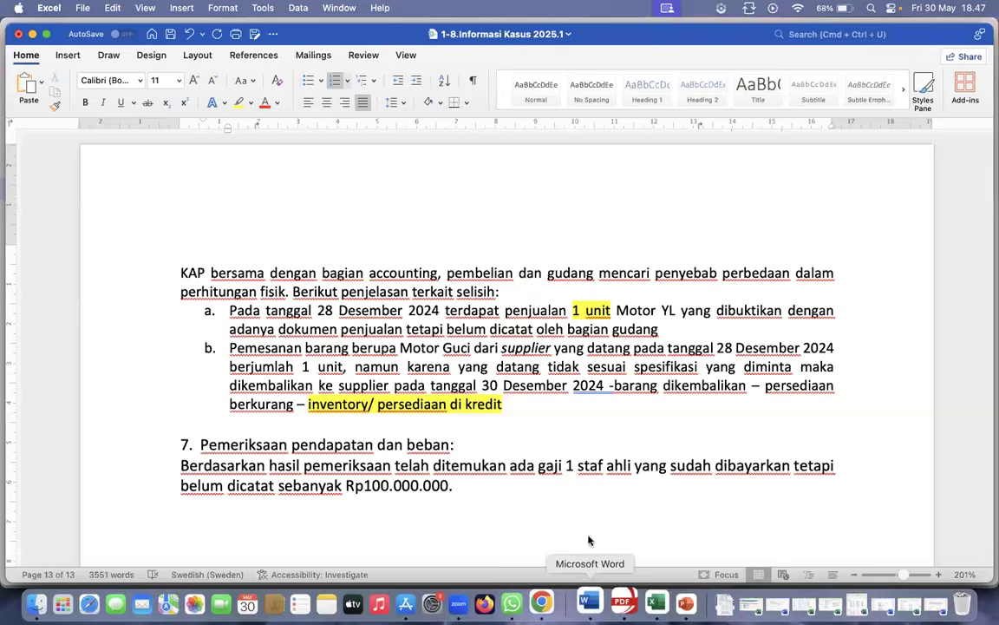
scroll(583, 455, up, 10)
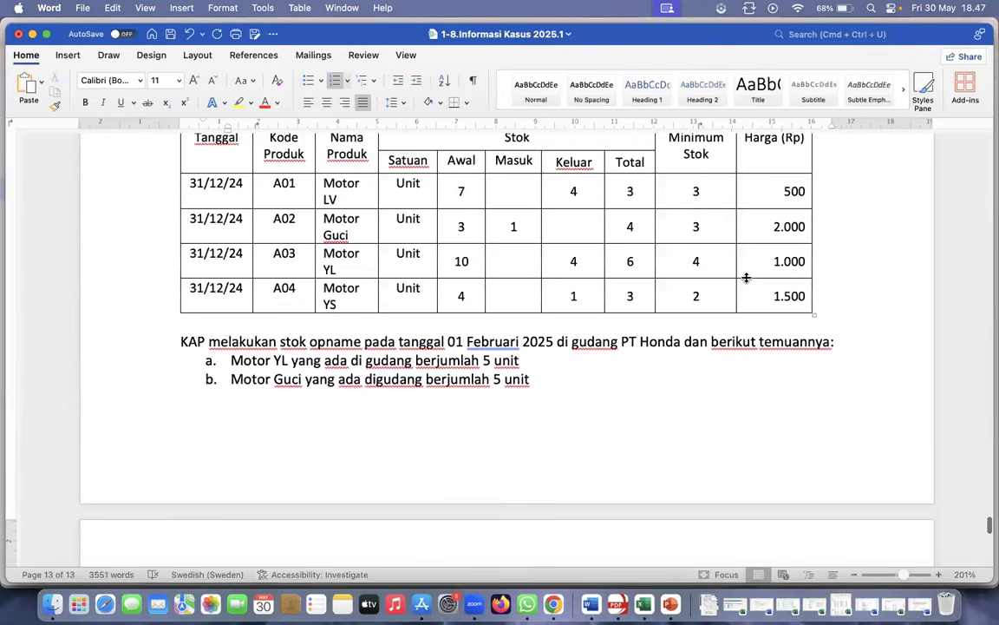
click(778, 265)
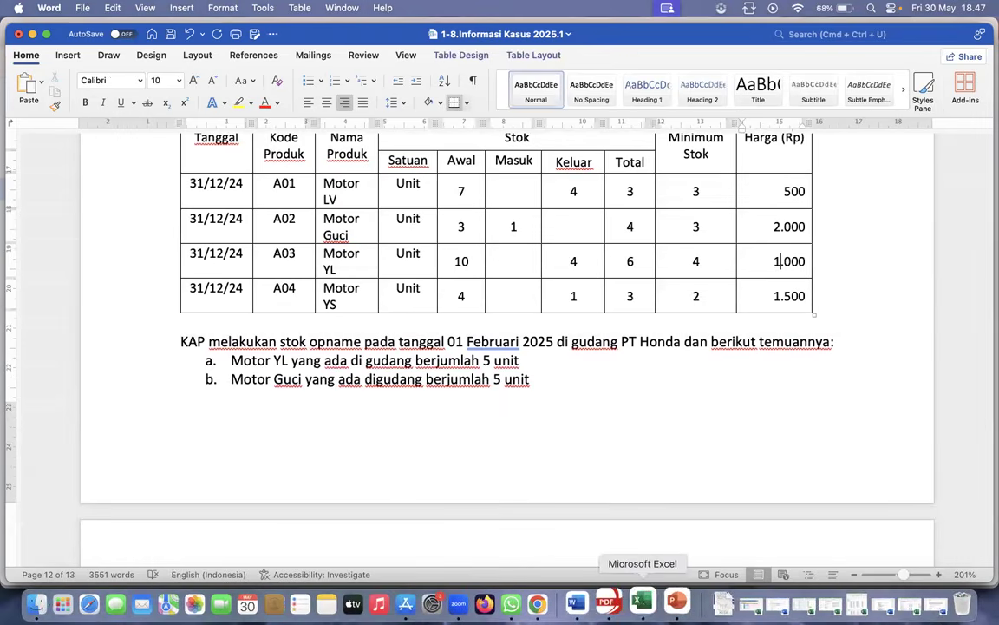
click(642, 604)
click(697, 415)
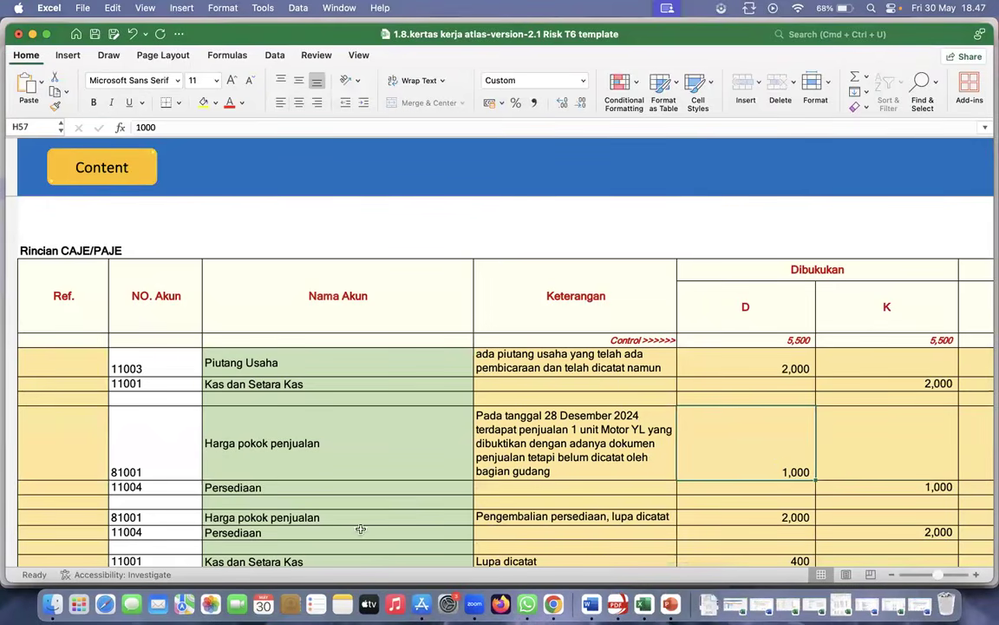
Check the inventory return entry's debit and credit amounts against the Motor Guci unit price and explanation b in the Word case document
scroll(334, 517, down, 1)
scroll(334, 517, down, 1)
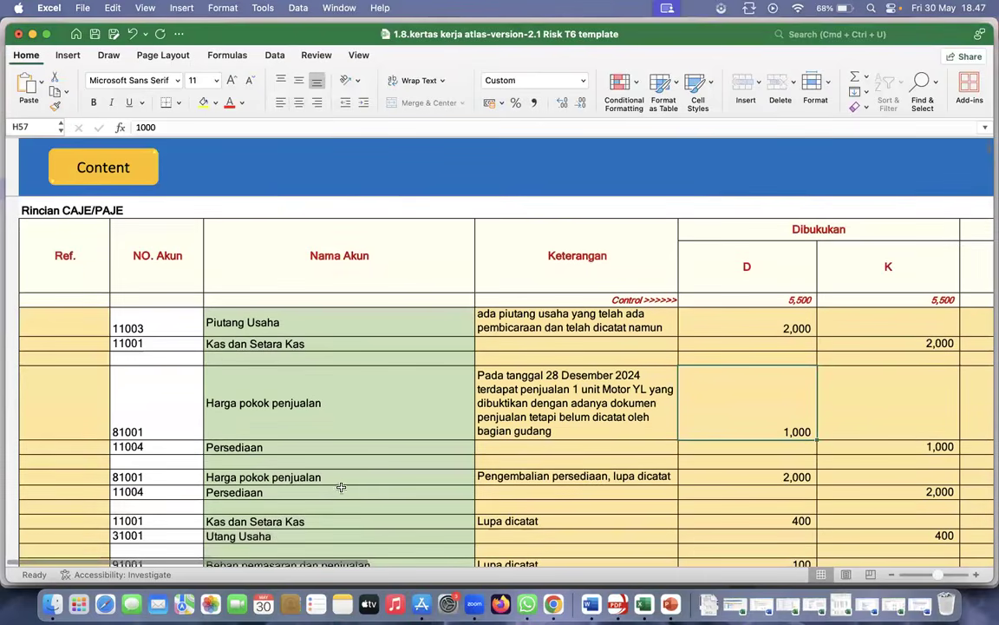
scroll(340, 482, up, 2)
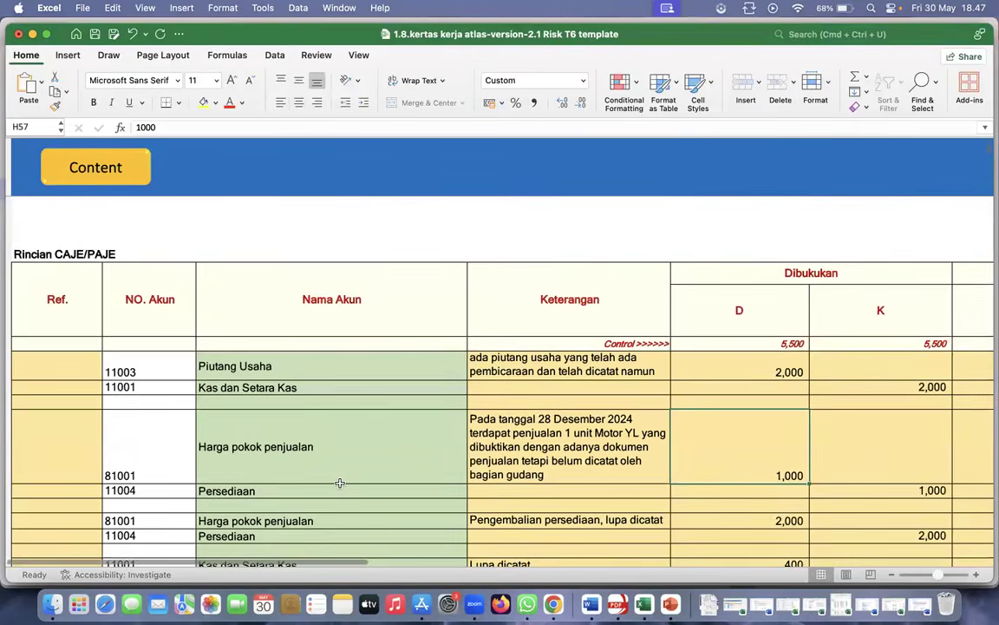
click(267, 513)
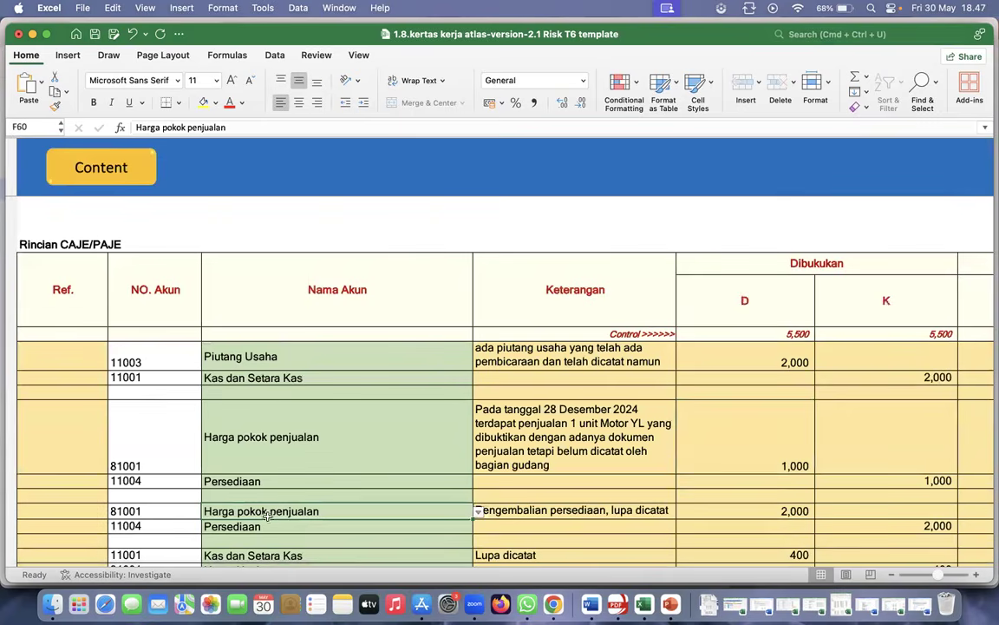
click(764, 510)
click(347, 526)
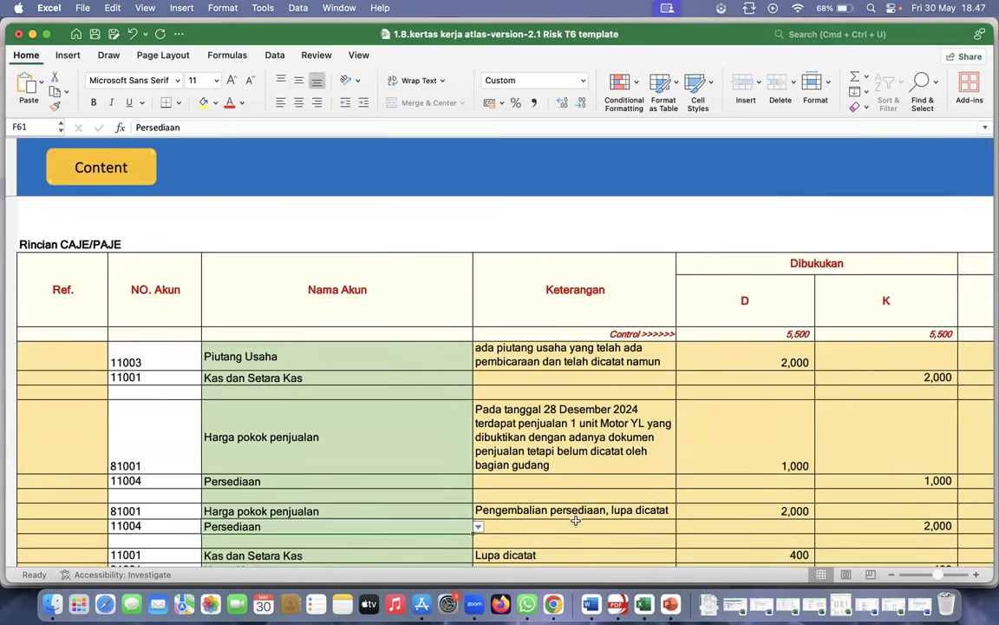
click(882, 524)
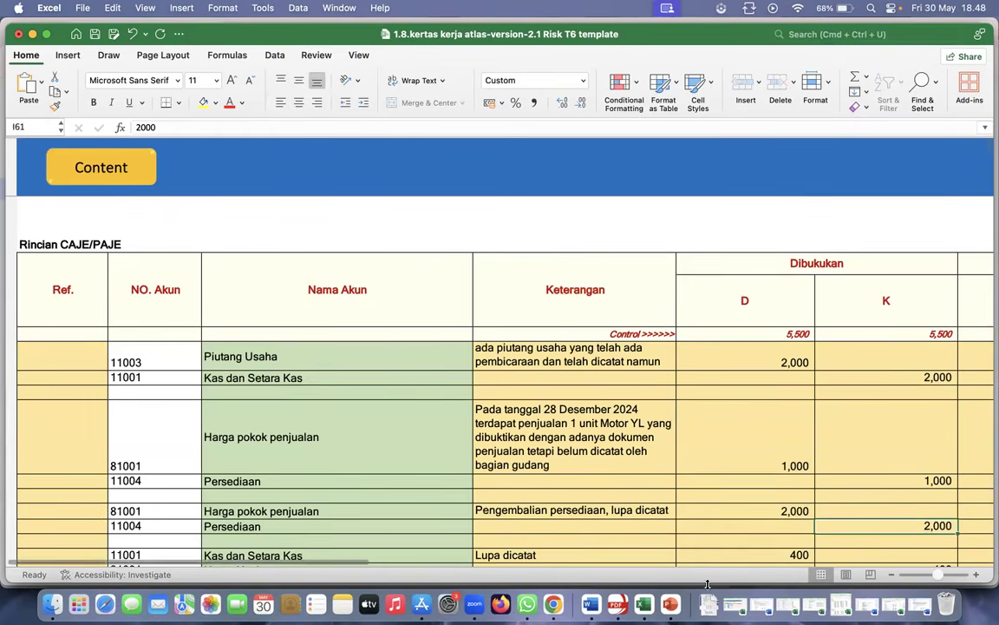
click(591, 603)
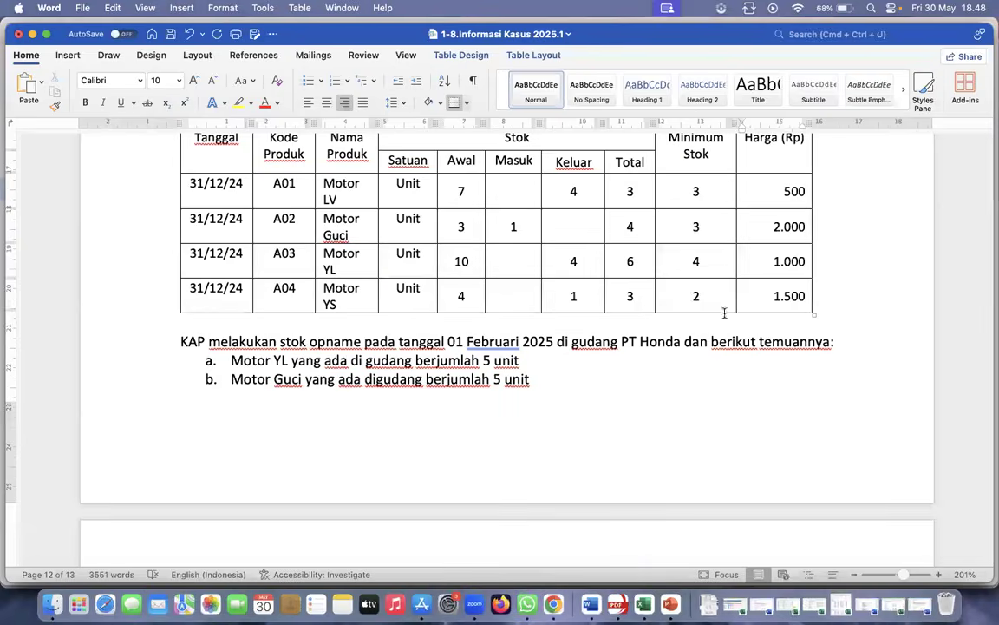
double_click(774, 228)
scroll(735, 368, down, 6)
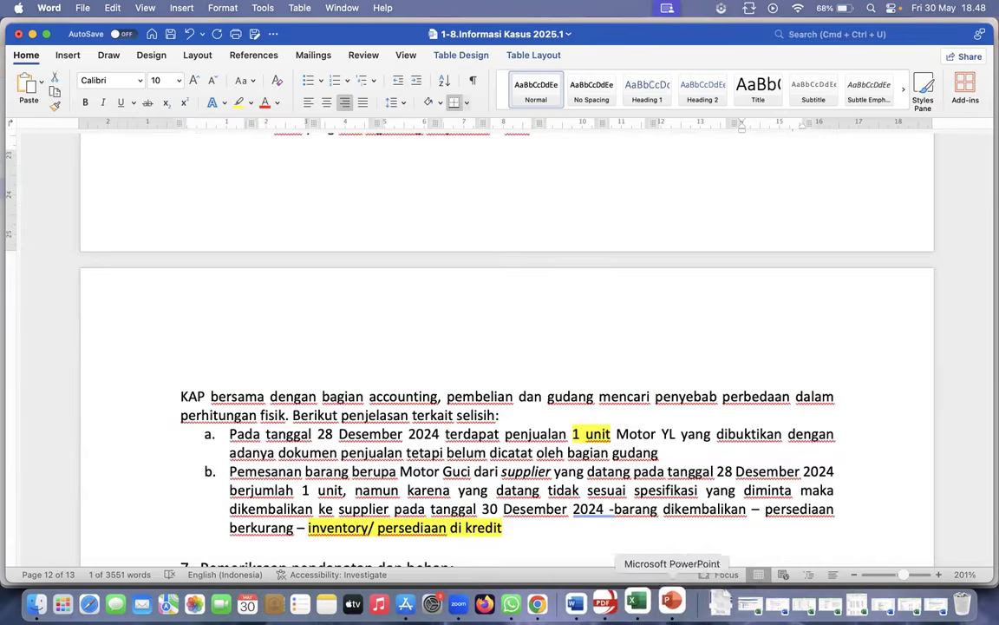
click(645, 610)
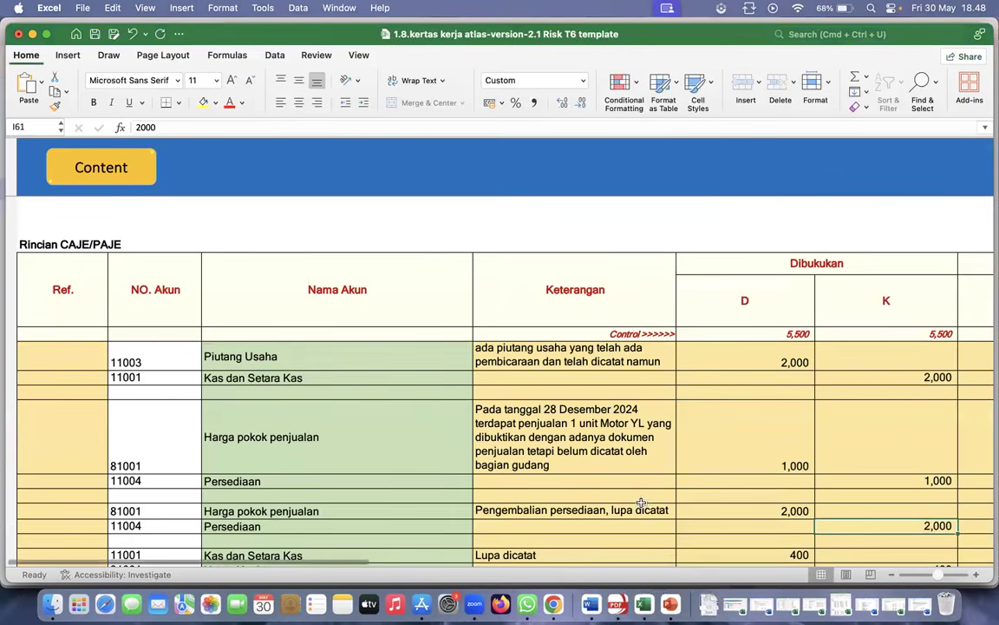
scroll(642, 504, up, 1)
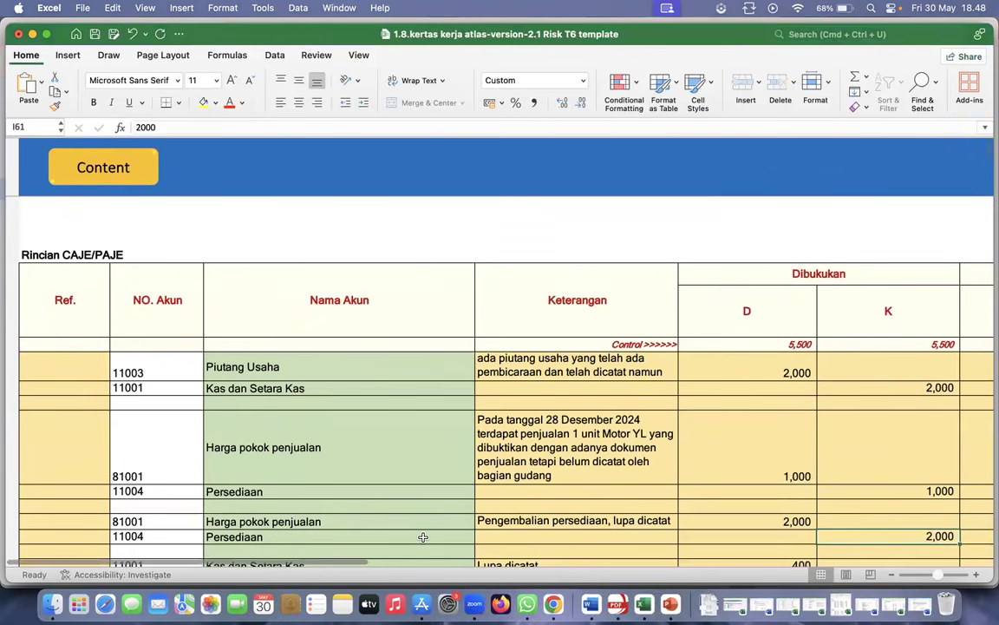
Set Kelemahan Pengendalian Internal to TIDAK for the HPP and ASET LANCAR rows of the Motor YL sale entry
scroll(423, 537, right, 10)
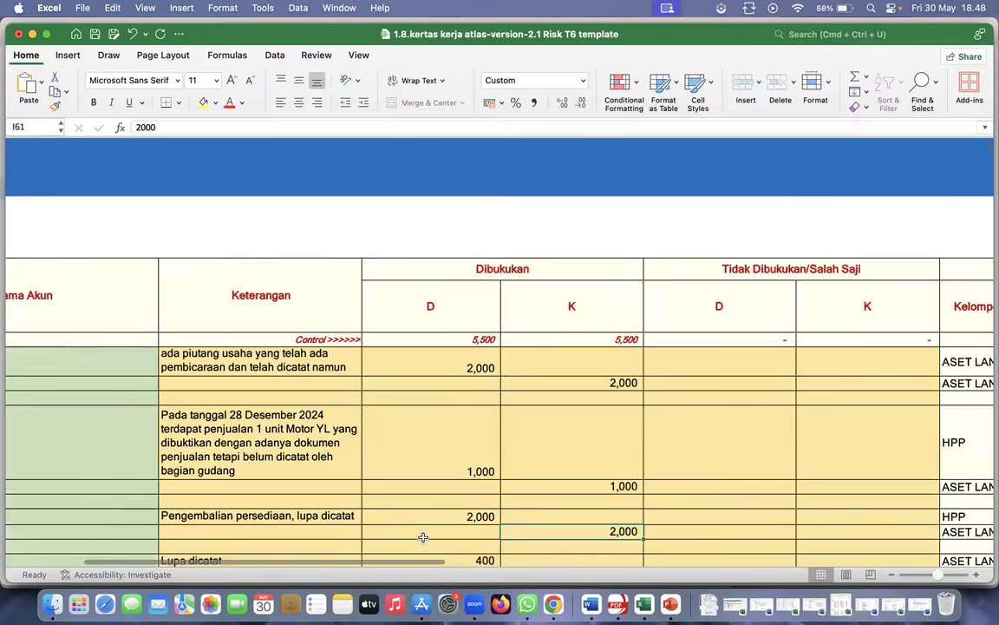
scroll(423, 537, right, 5)
click(598, 470)
click(667, 430)
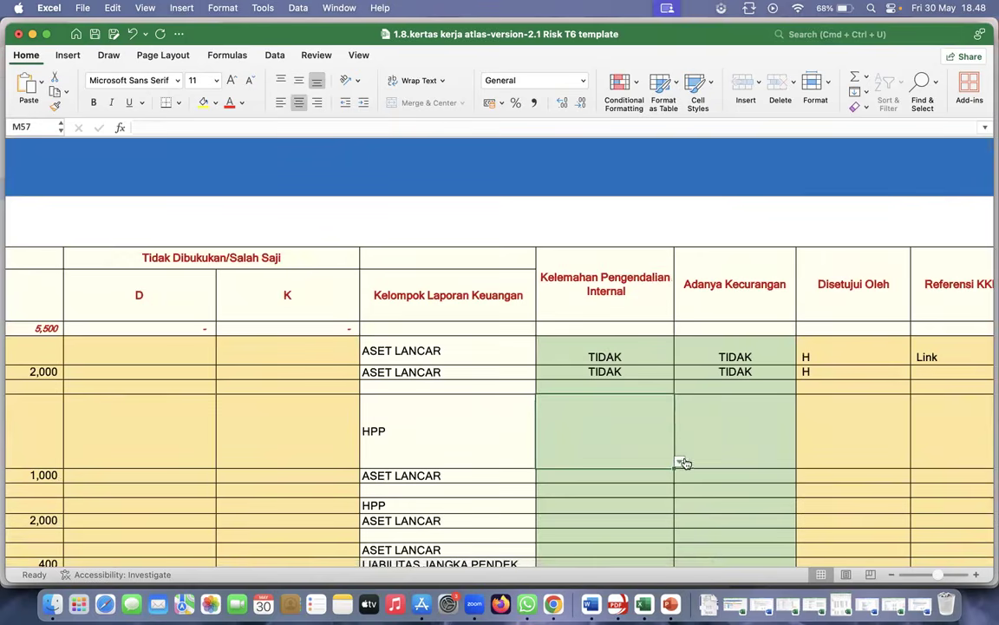
click(680, 463)
click(564, 488)
click(583, 479)
click(679, 477)
click(569, 507)
Set Kelemahan Pengendalian Internal to TIDAK for the HPP and ASET LANCAR rows of the inventory return entry
click(648, 504)
click(680, 508)
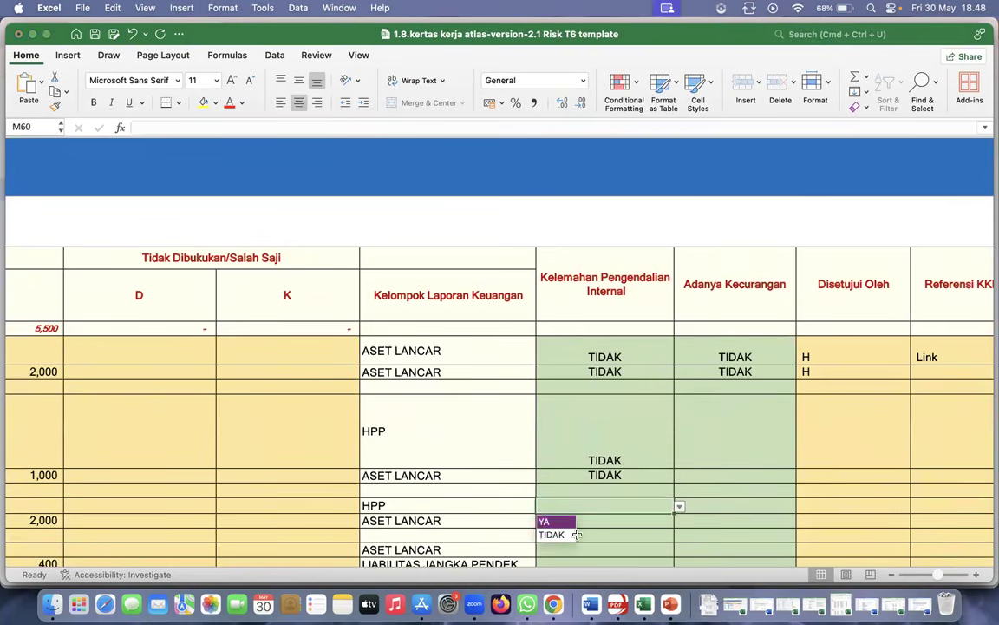
click(559, 535)
click(583, 520)
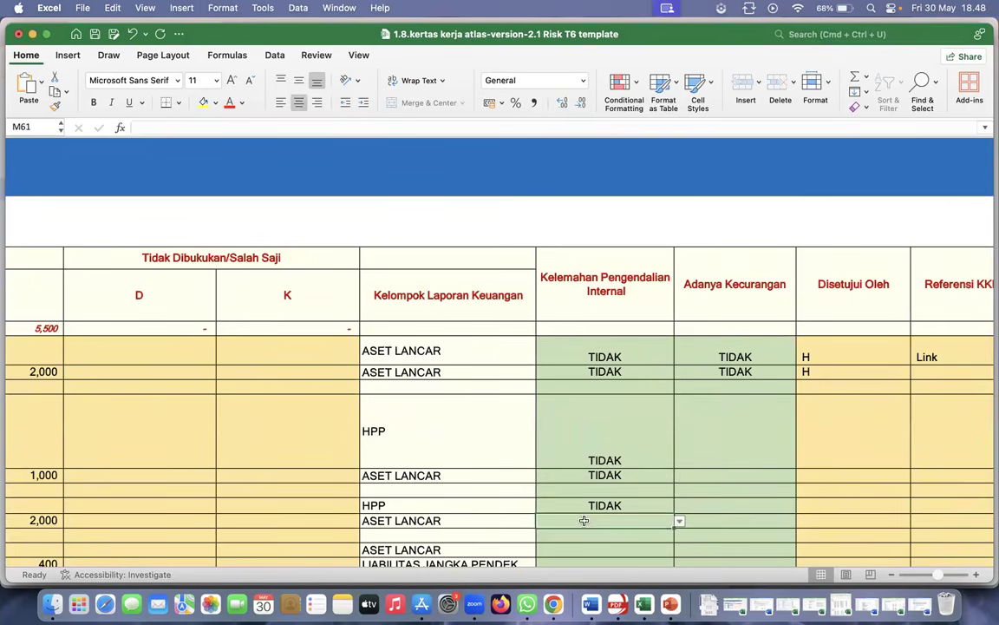
click(679, 520)
click(565, 551)
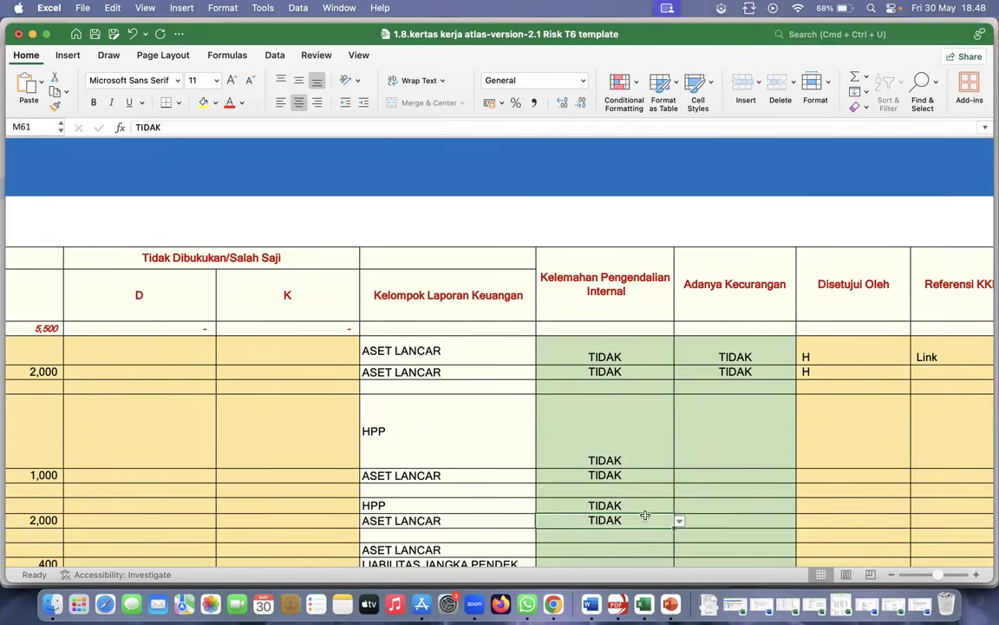
Set Adanya Kecurangan to TIDAK for both rows of the Motor YL sale entry
click(728, 420)
click(804, 464)
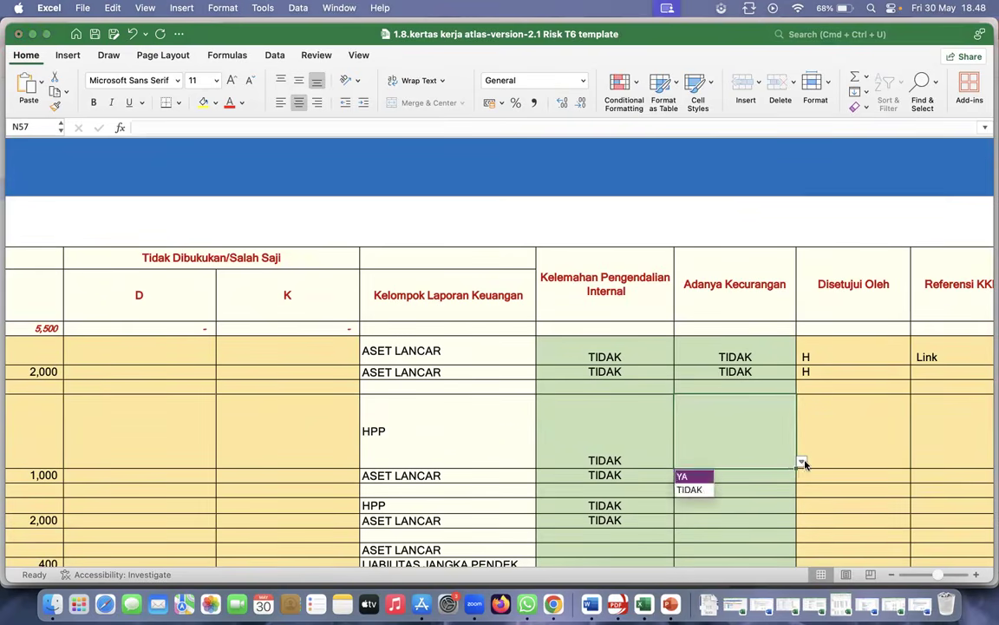
click(691, 491)
click(698, 477)
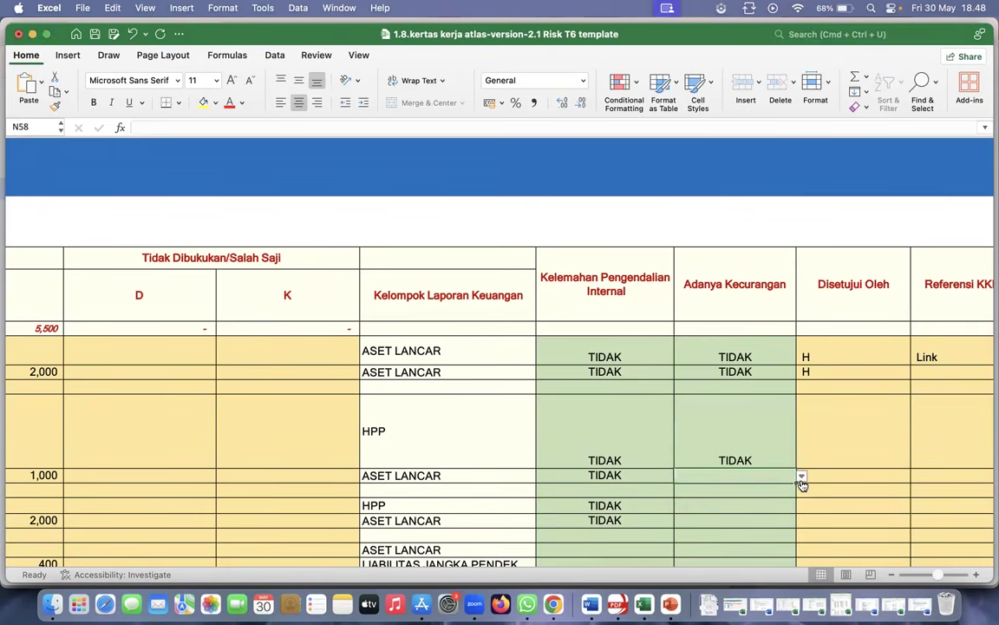
click(803, 478)
click(702, 504)
Set Adanya Kecurangan to TIDAK for both rows of the inventory return entry
click(702, 506)
click(801, 507)
click(700, 535)
click(713, 523)
click(802, 523)
click(699, 549)
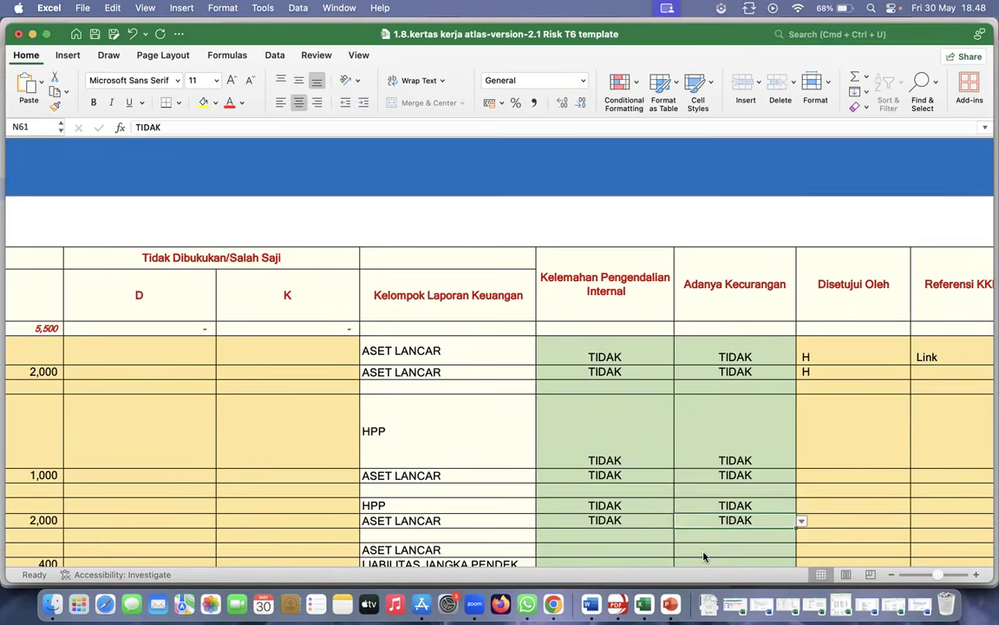
click(825, 451)
scroll(825, 451, left, 5)
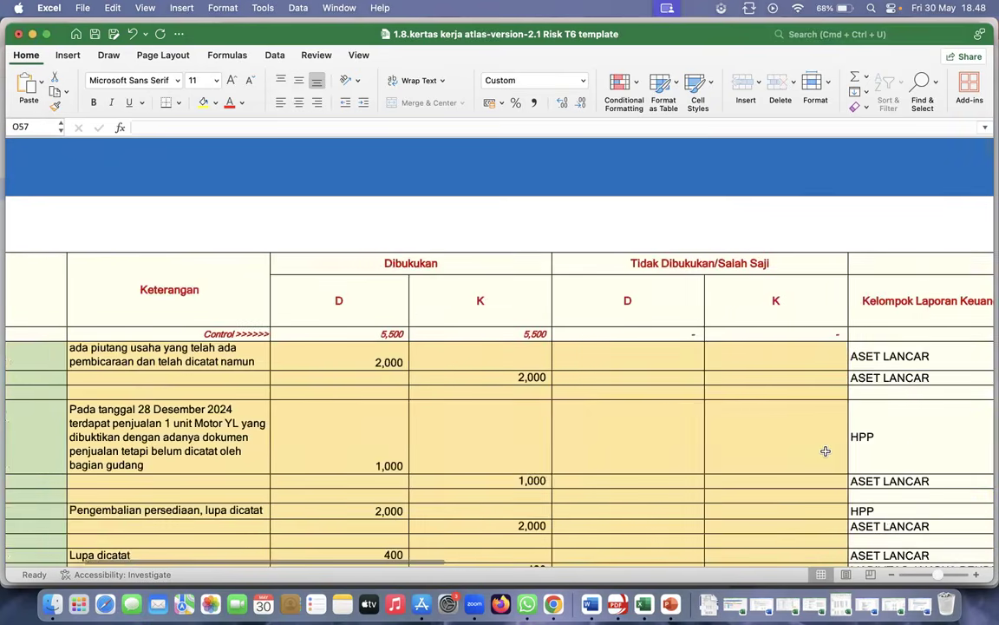
scroll(825, 451, left, 2)
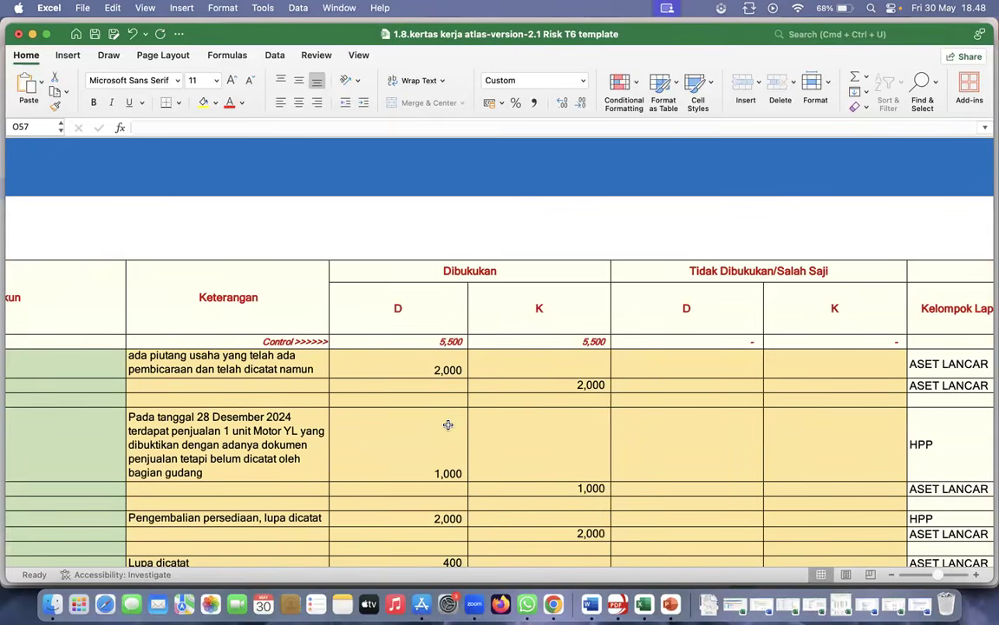
Set Kelemahan Pengendalian Internal to YA for both rows of the Piutang Usaha / Kas dan Setara Kas entry
scroll(447, 425, left, 5)
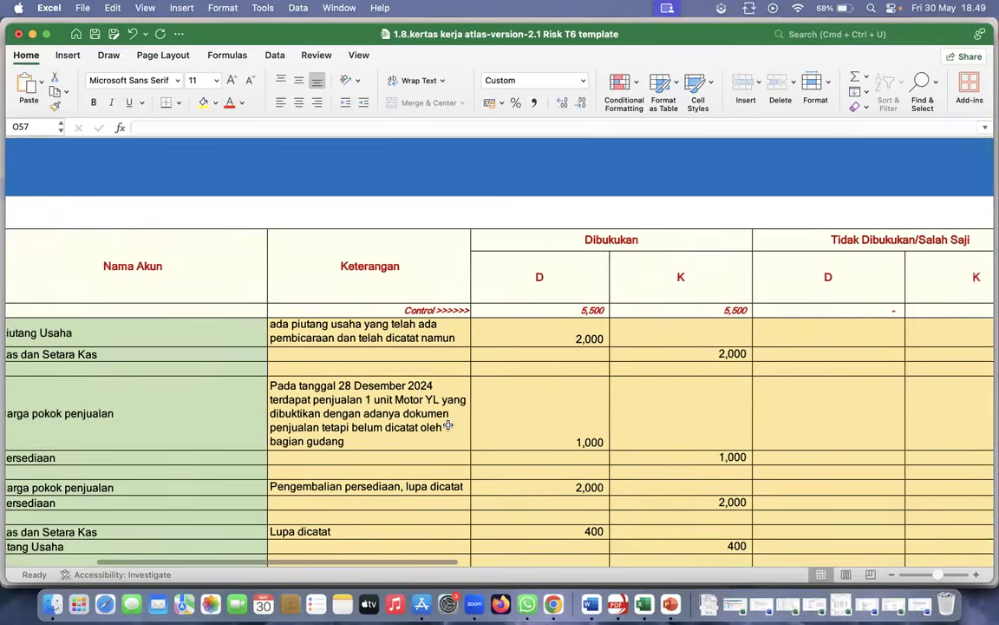
scroll(448, 424, left, 3)
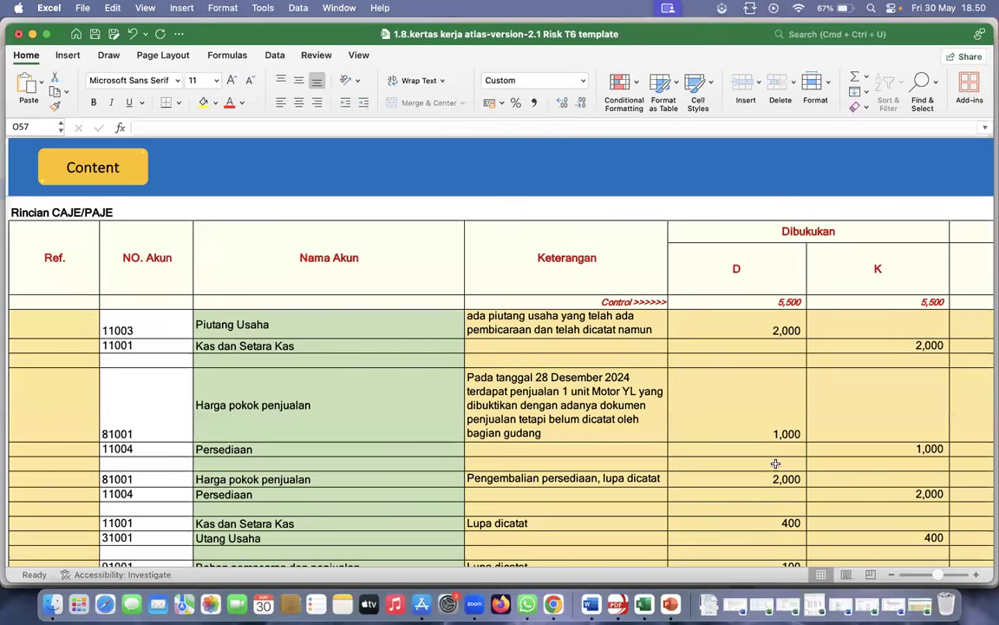
scroll(776, 464, right, 10)
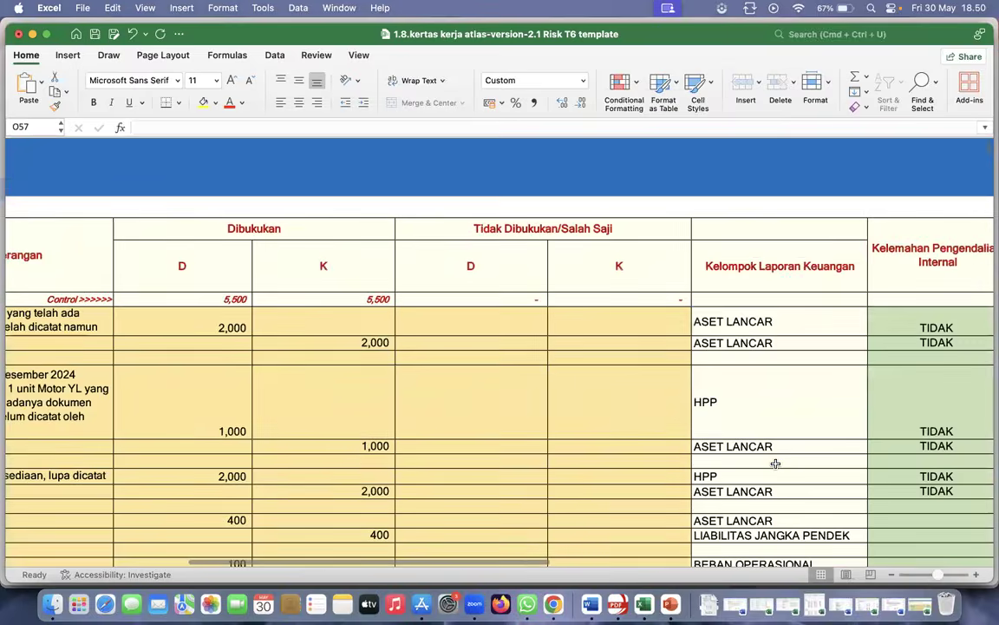
scroll(775, 464, right, 5)
scroll(694, 329, right, 1)
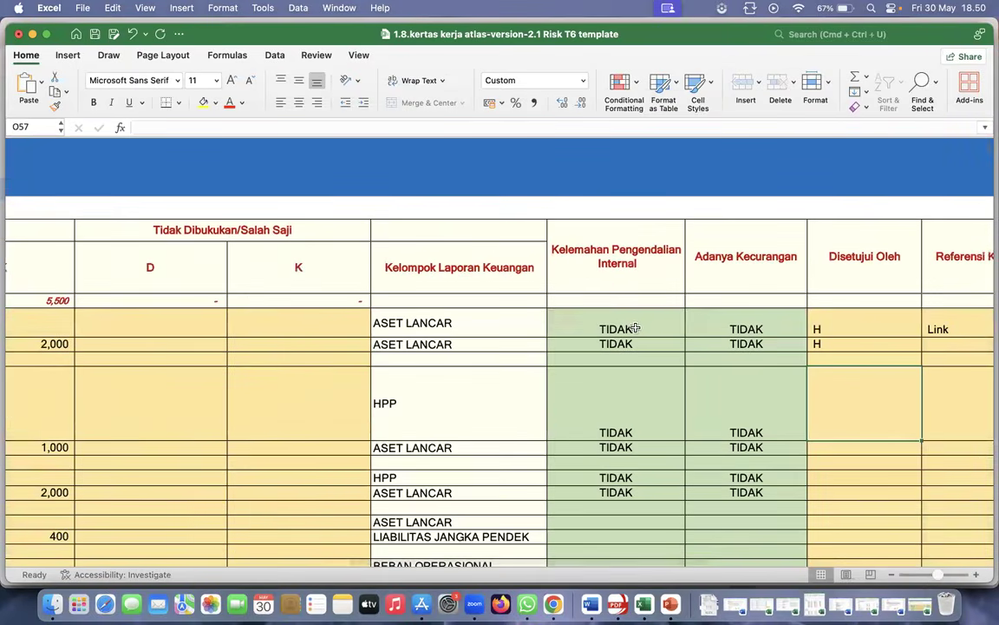
click(646, 329)
click(691, 333)
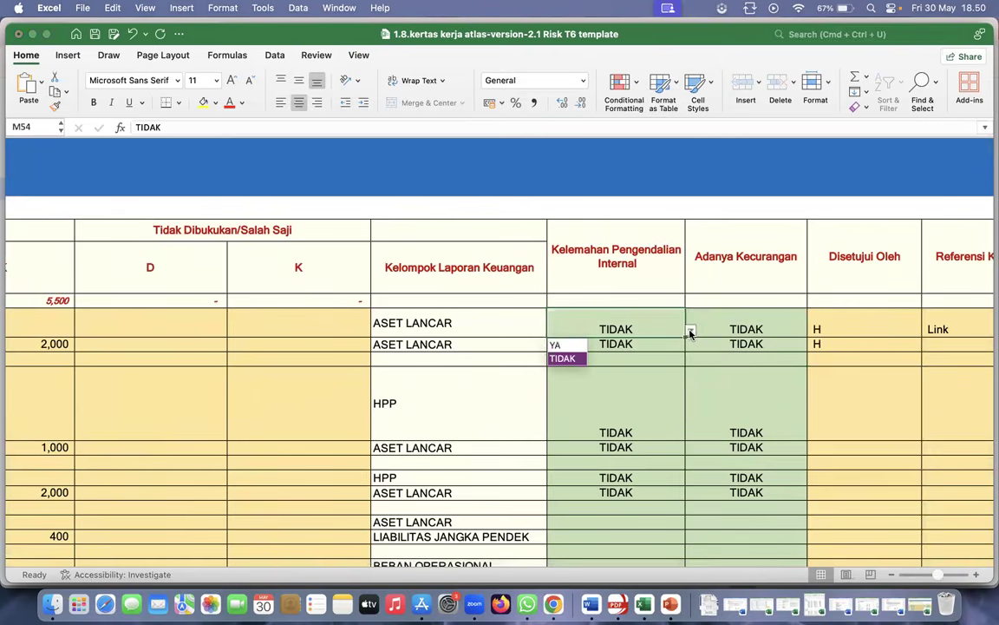
click(565, 342)
click(614, 345)
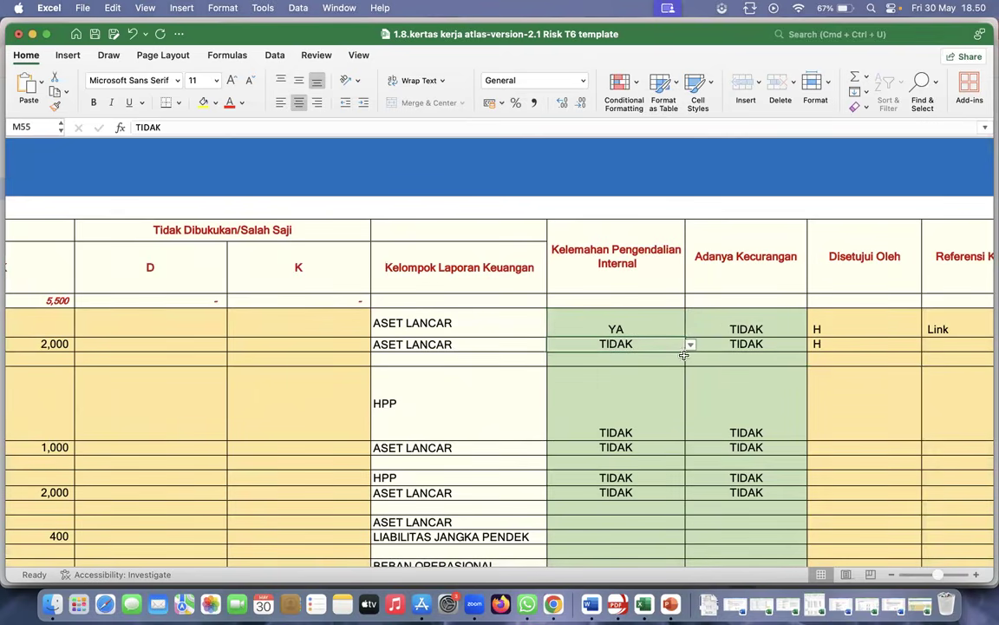
click(691, 344)
click(560, 359)
Change Kelemahan Pengendalian Internal to YA for the HPP and ASET LANCAR rows of the Motor YL sale entry
click(616, 415)
click(690, 433)
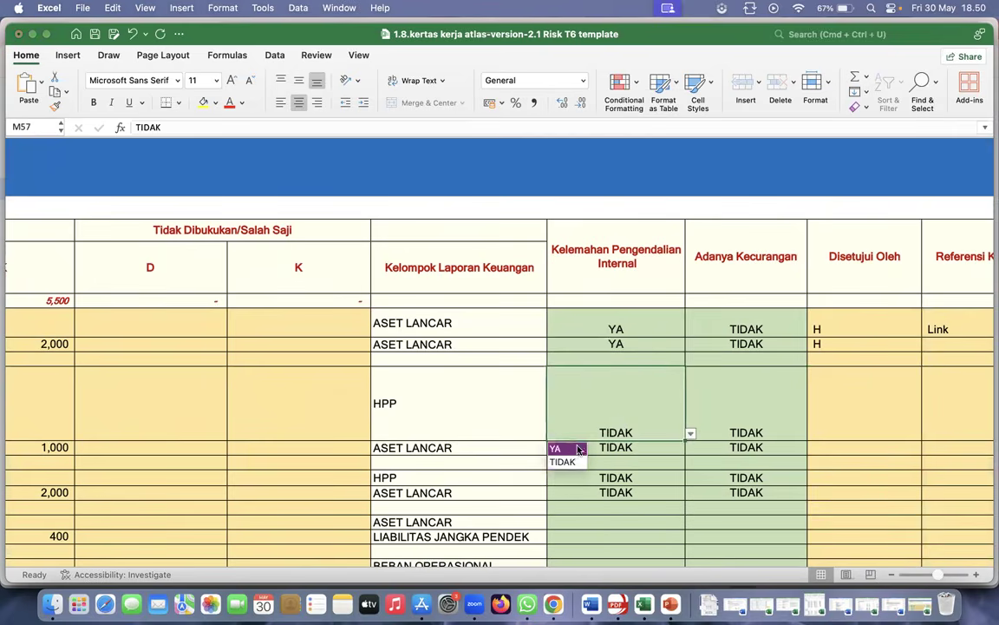
click(562, 448)
click(608, 446)
click(690, 449)
click(564, 464)
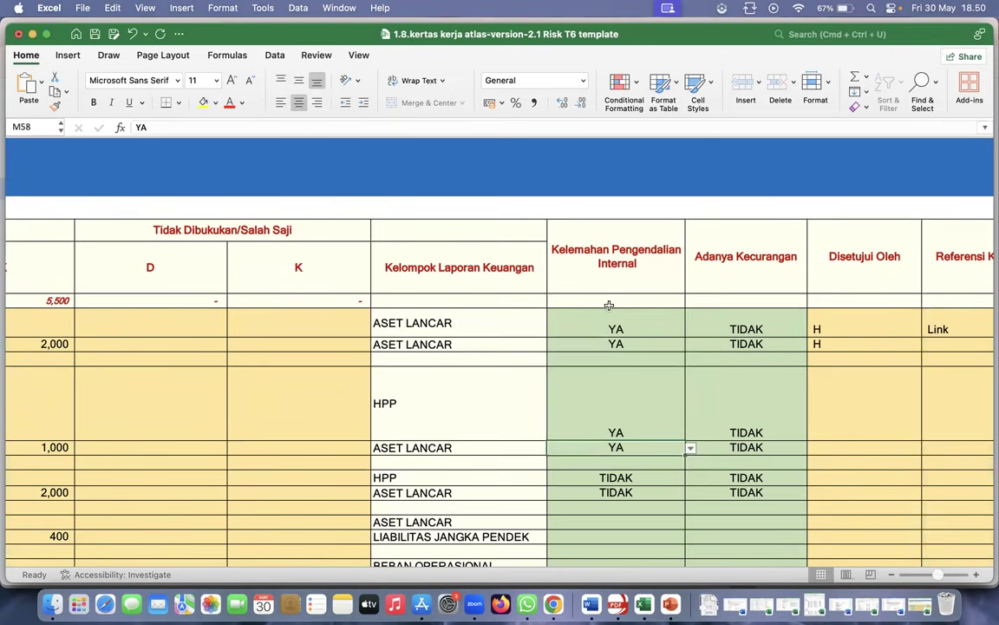
Change Kelemahan Pengendalian Internal to YA for the HPP and ASET LANCAR rows of the inventory return entry
click(637, 477)
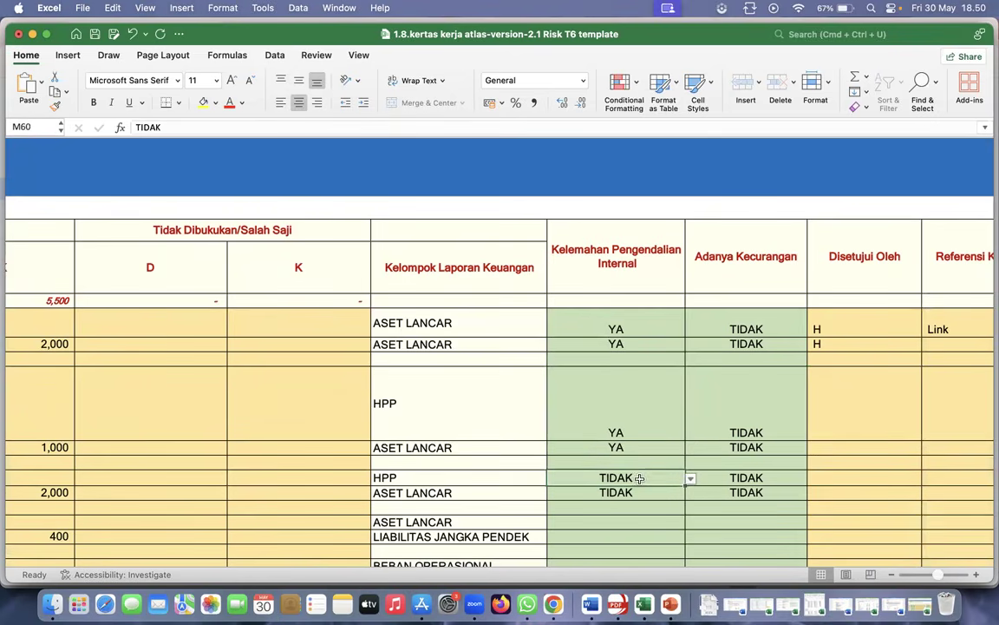
click(691, 479)
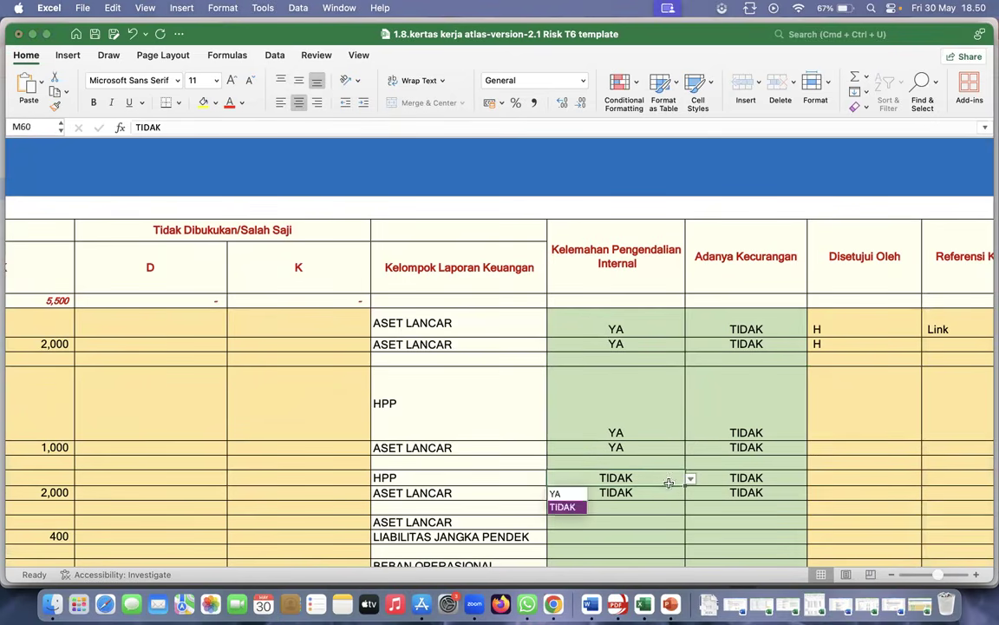
click(571, 493)
click(607, 492)
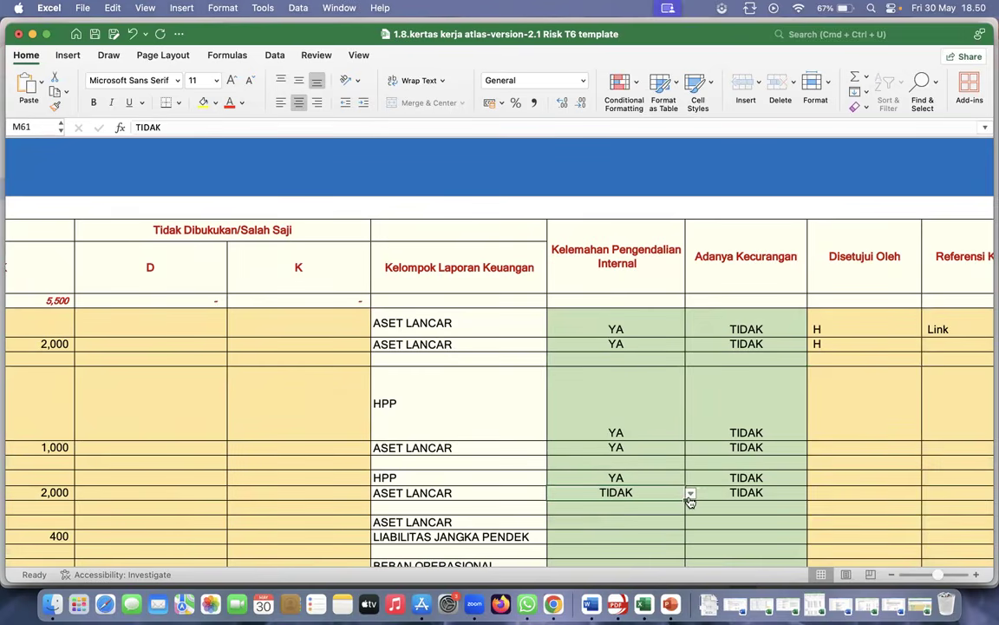
click(691, 493)
click(568, 515)
Leave the CAJE/PAJE sheet for the worksheets index and open B120 Procedures Mapping & Lead Schedule
scroll(500, 482, left, 10)
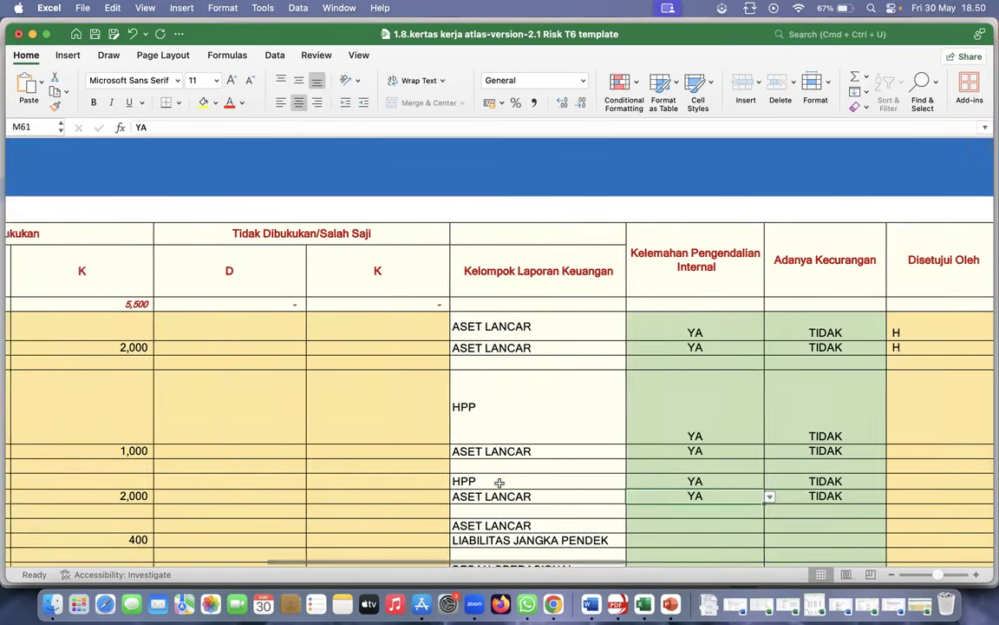
scroll(500, 483, left, 10)
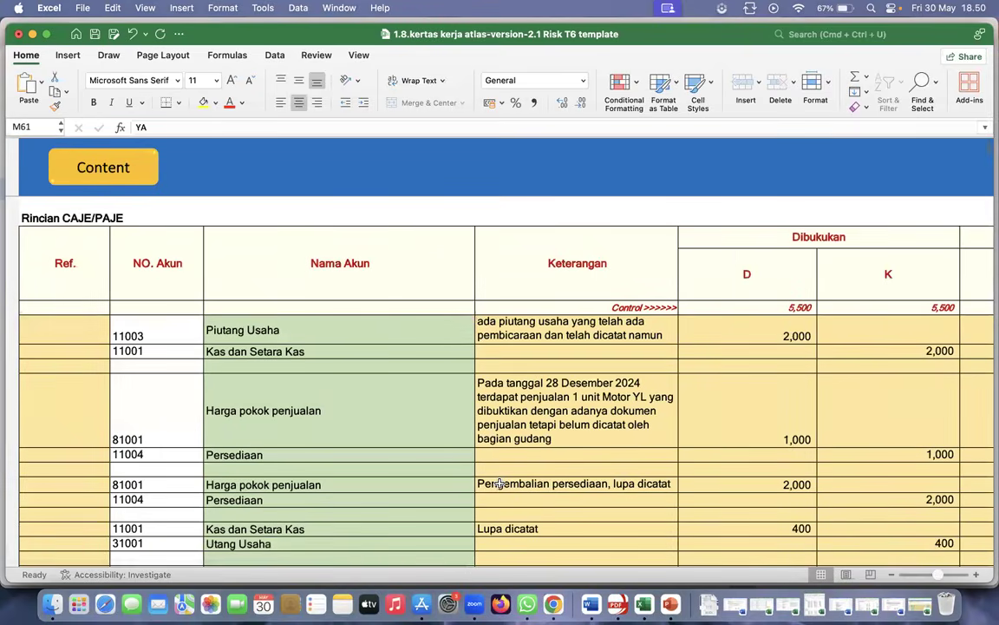
scroll(500, 483, up, 15)
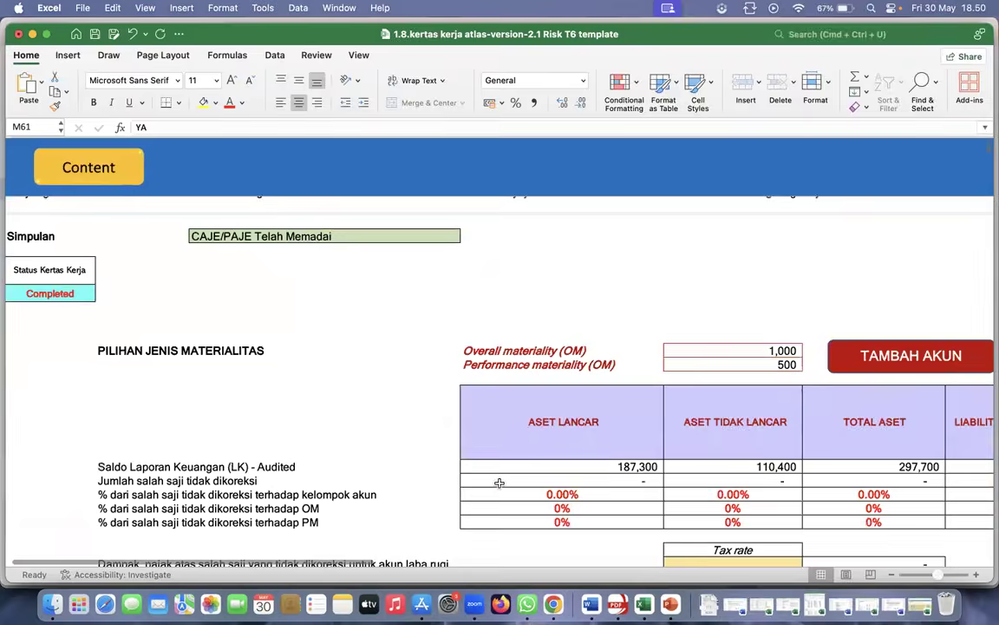
scroll(500, 483, right, 15)
scroll(499, 483, up, 2)
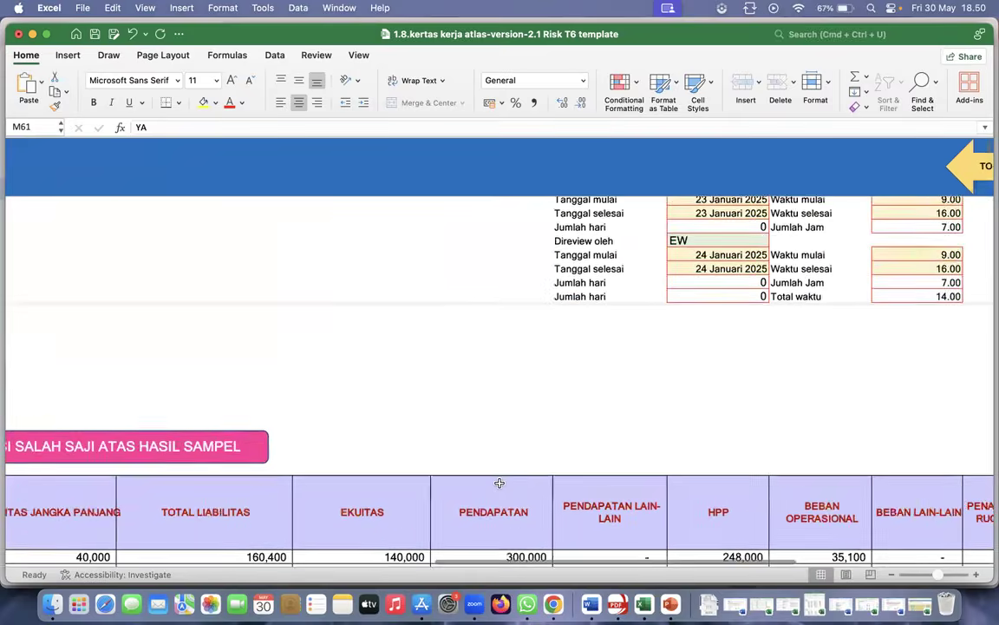
scroll(500, 482, right, 4)
scroll(805, 313, down, 3)
click(904, 174)
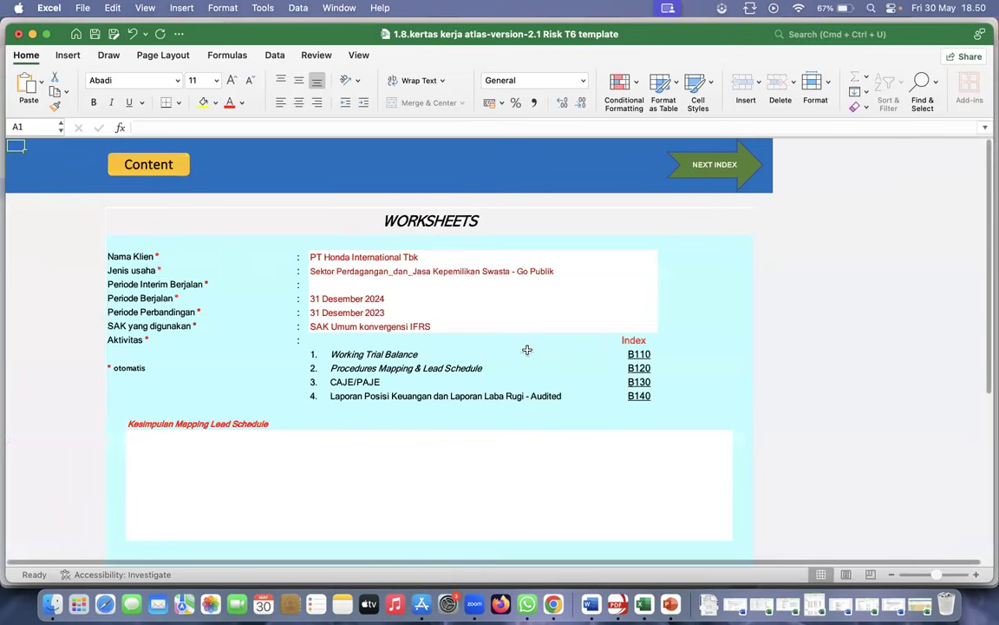
click(639, 369)
scroll(356, 462, down, 2)
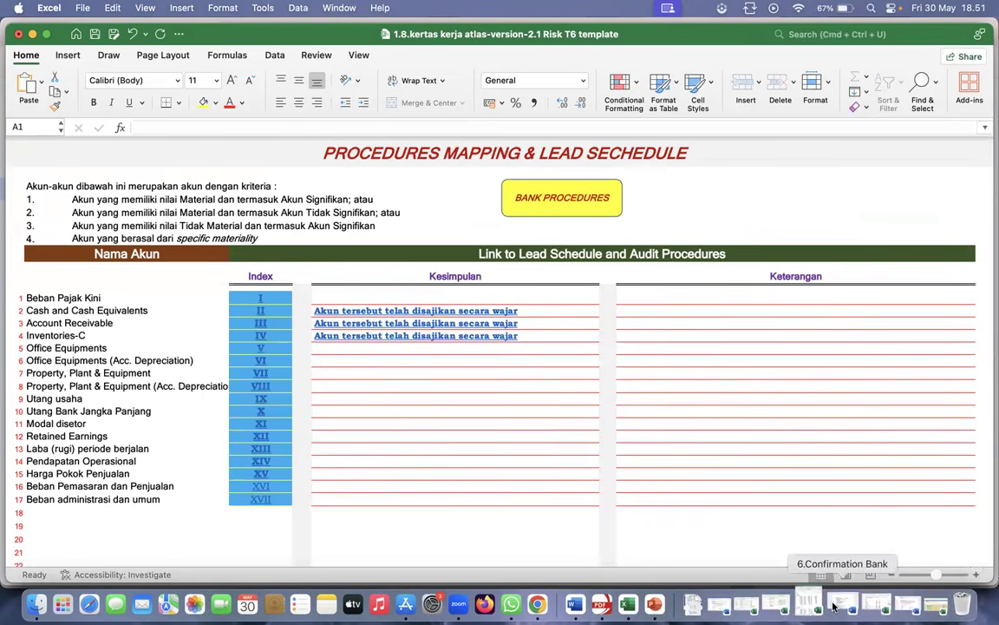
Check the task 7 instructions for B120 Procedures Mapping & Lead Schedule in the Panduan Pengerjaan Soal Audit workbook
click(782, 603)
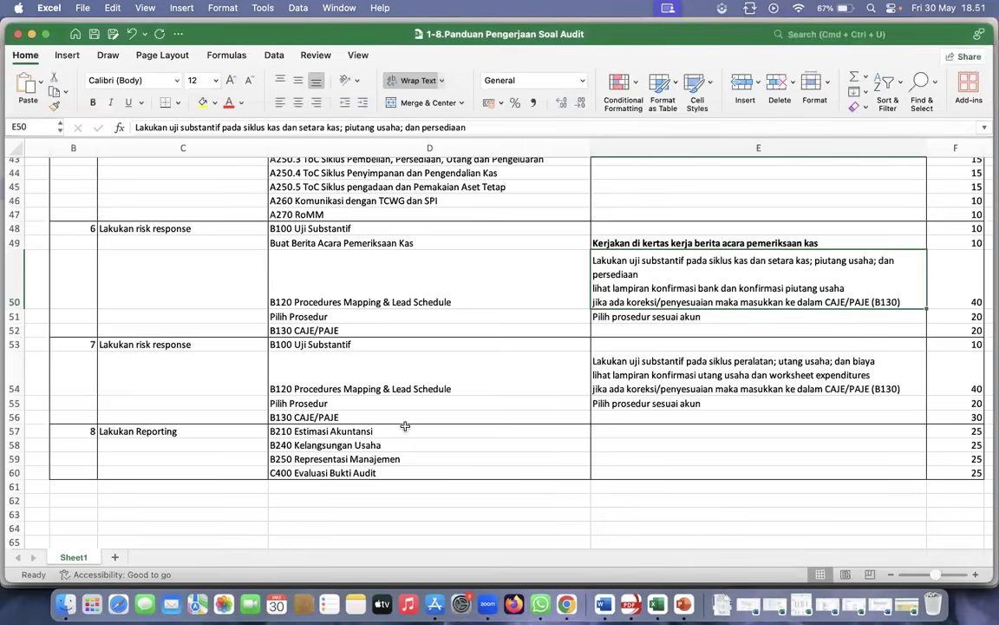
click(731, 374)
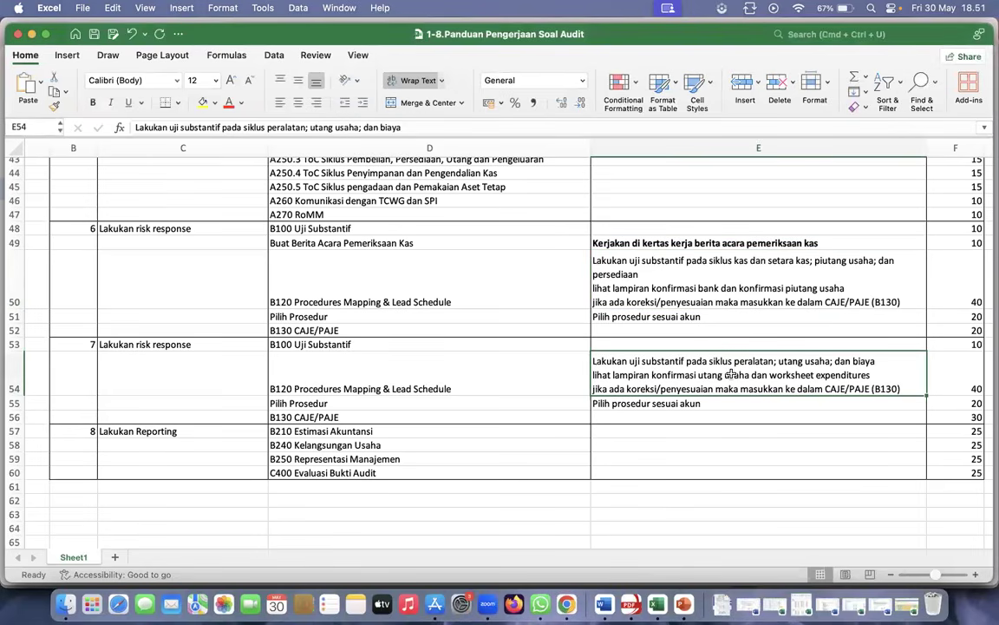
click(32, 35)
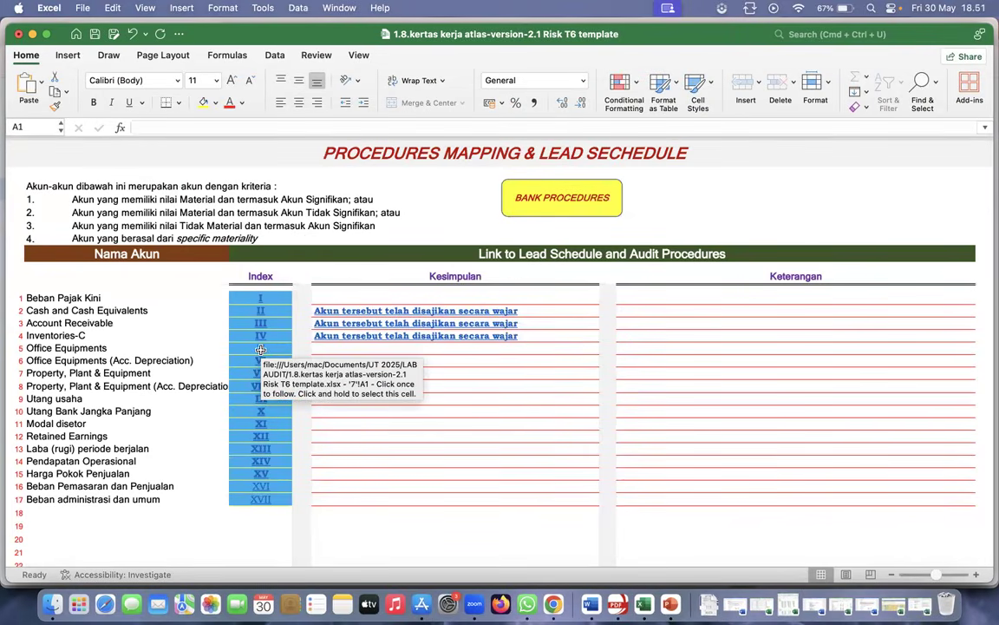
Open the Office Equipments lead schedule (index V) and set its substantive analytical procedures resume to Moderate
click(259, 347)
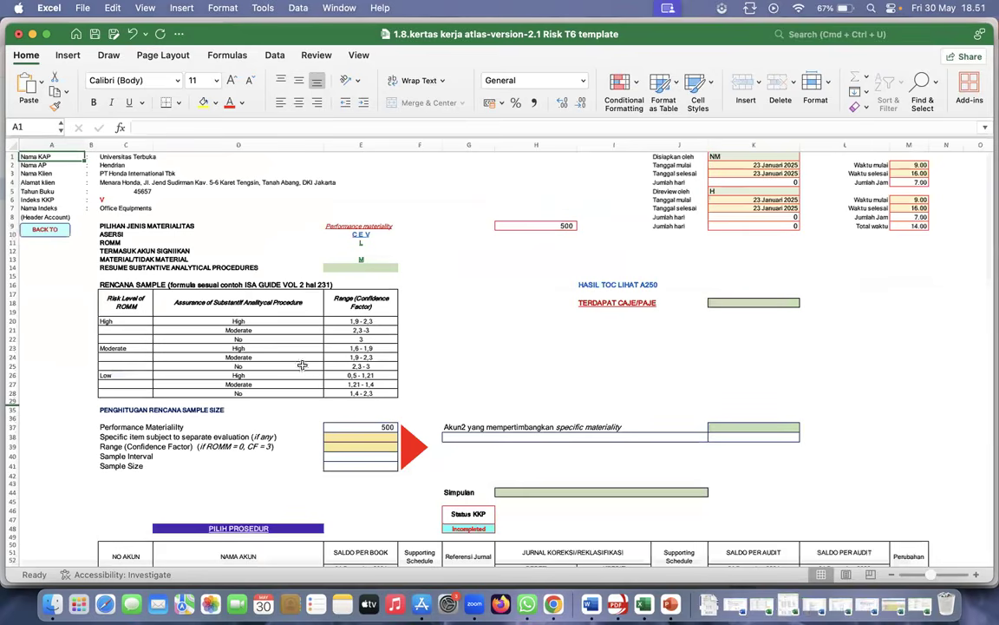
click(352, 269)
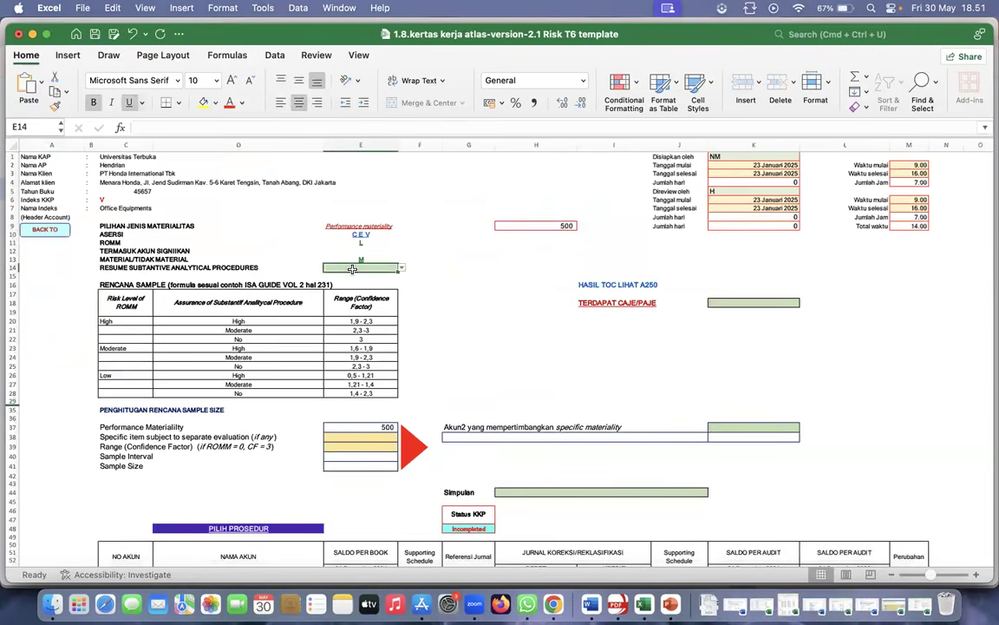
click(400, 268)
click(347, 294)
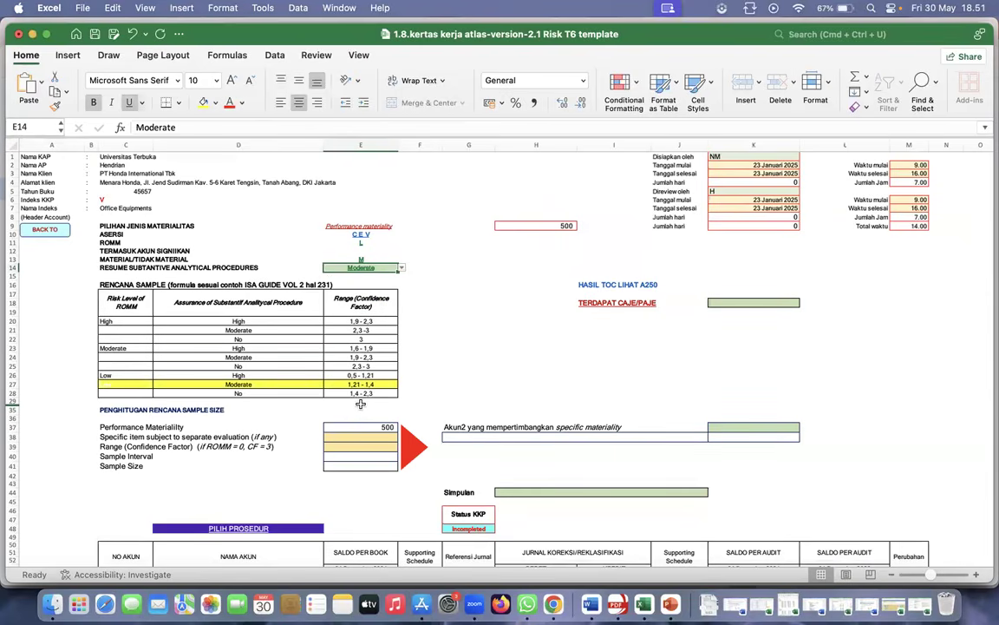
Enter 1.21 as the Range (Confidence Factor) in the Office Equipments sample size calculation
click(377, 447)
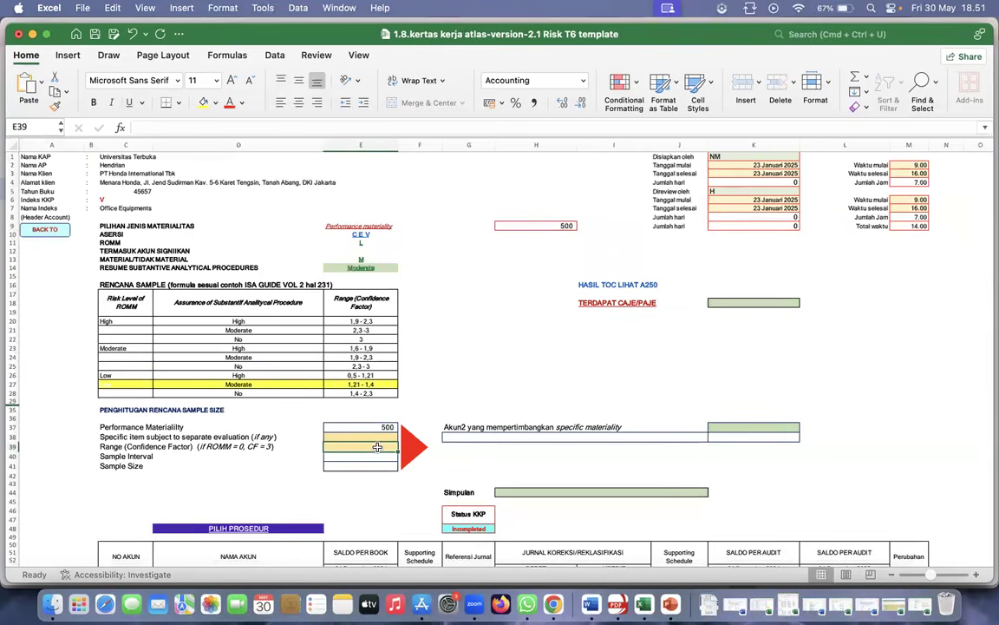
text(1.)
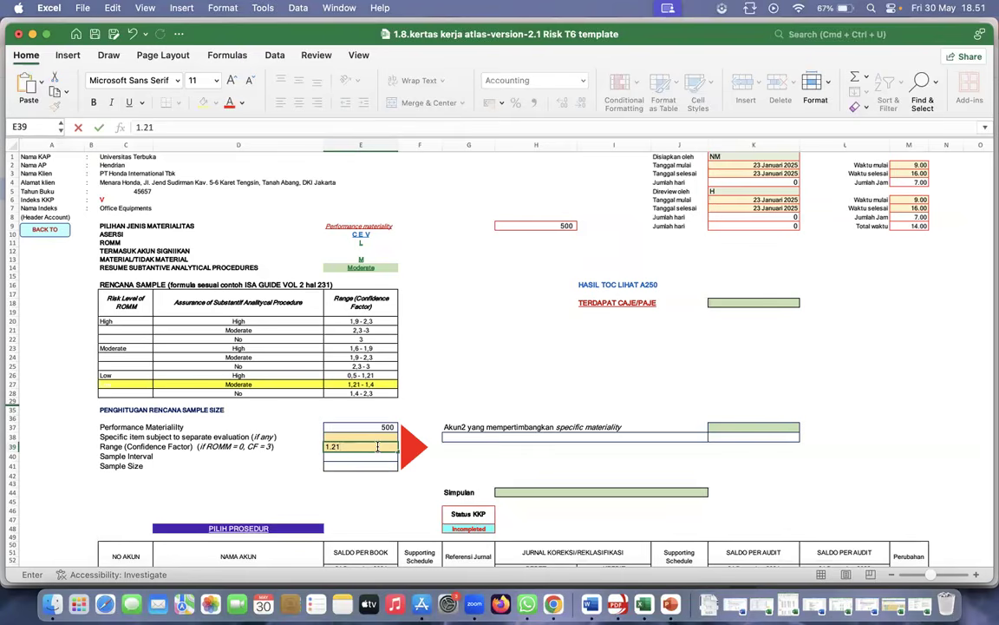
text(21)
click(412, 491)
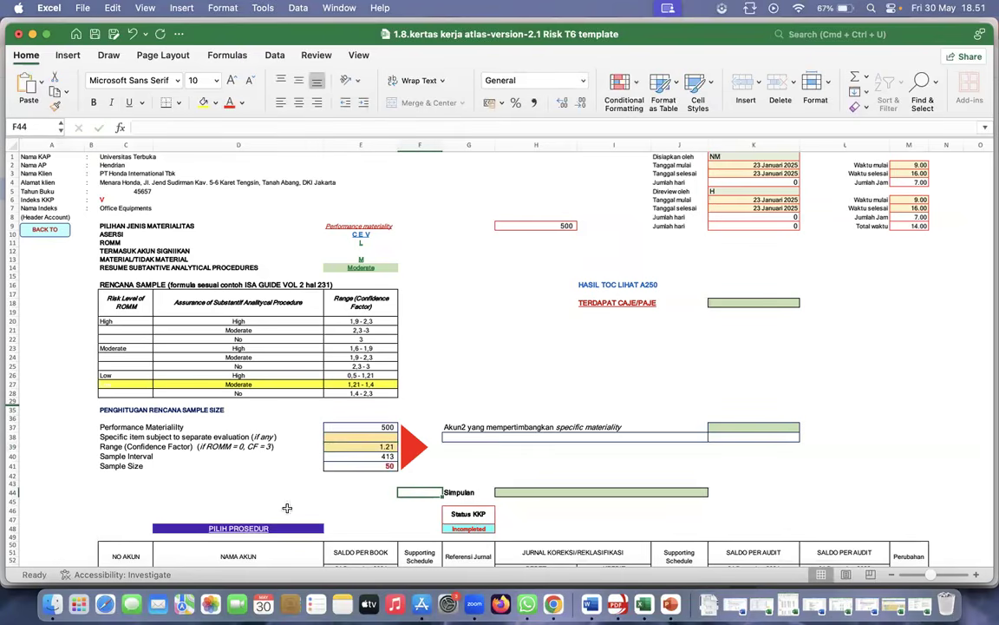
Open the procedure selection sheet for Office Equipments and choose ASET TETAP as the account
click(247, 531)
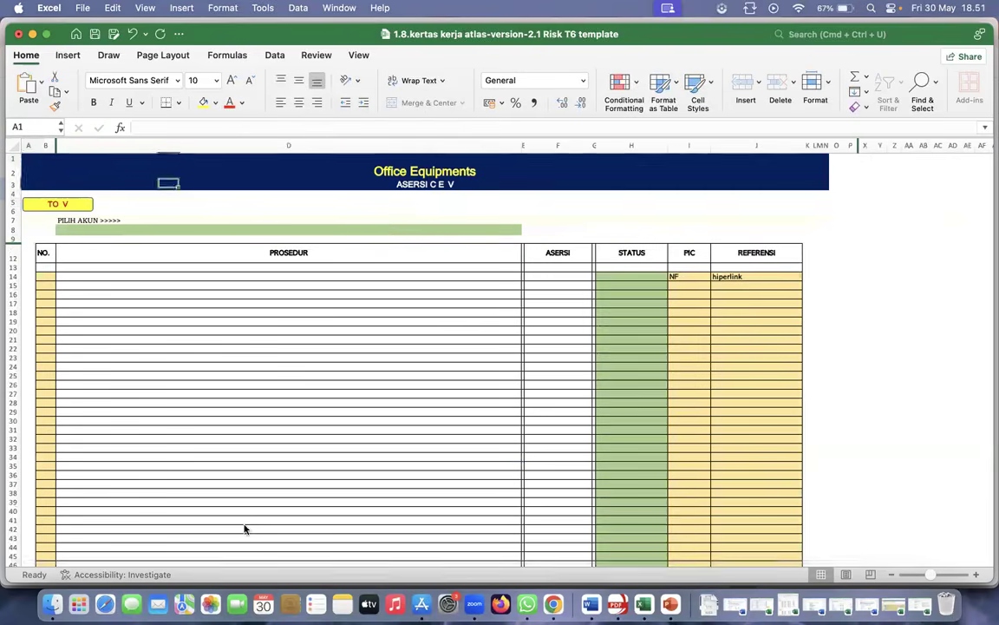
click(402, 224)
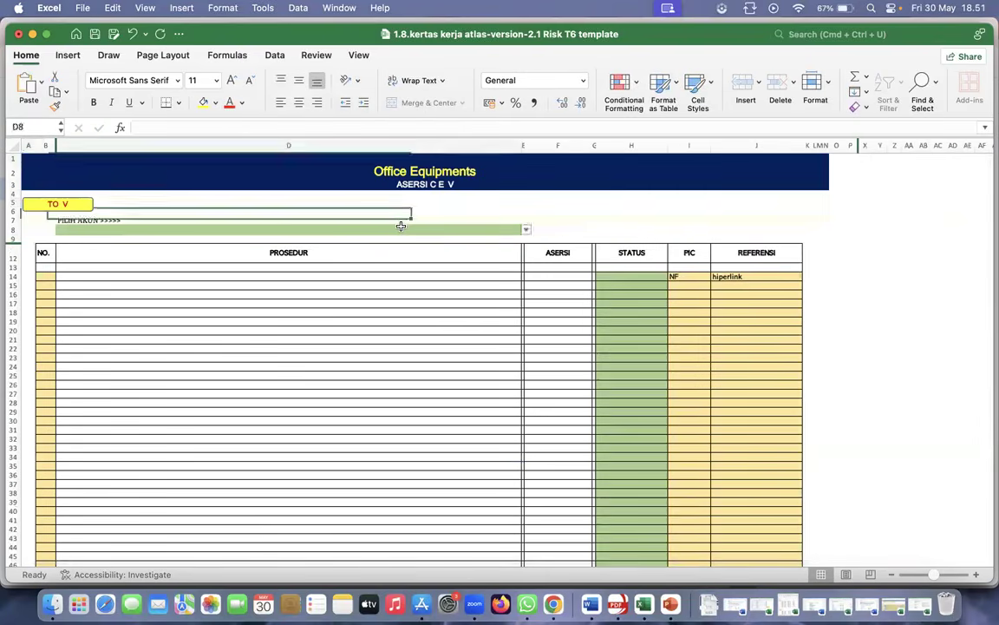
click(526, 231)
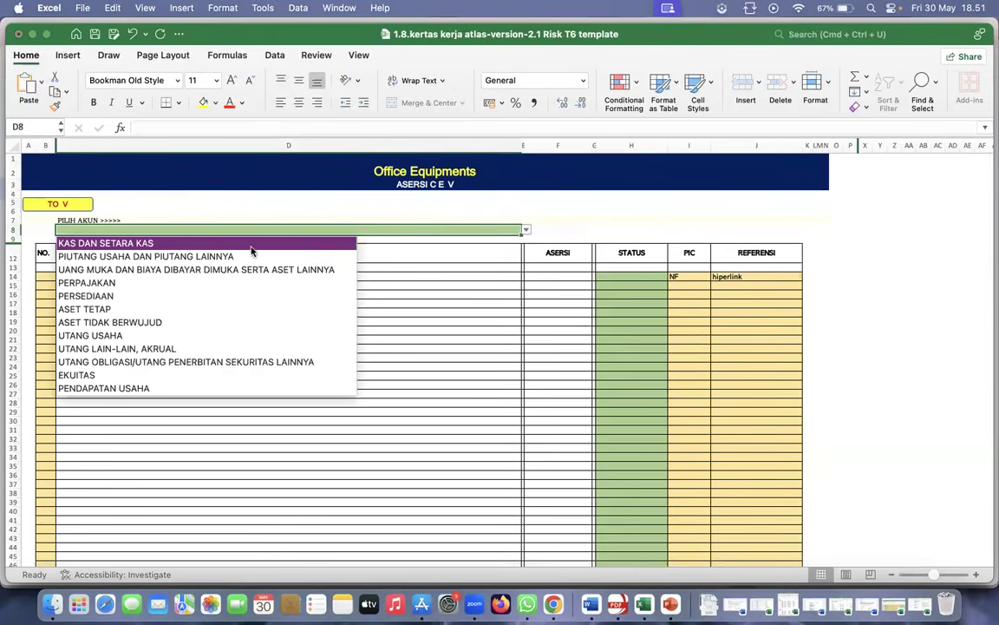
scroll(189, 299, down, 10)
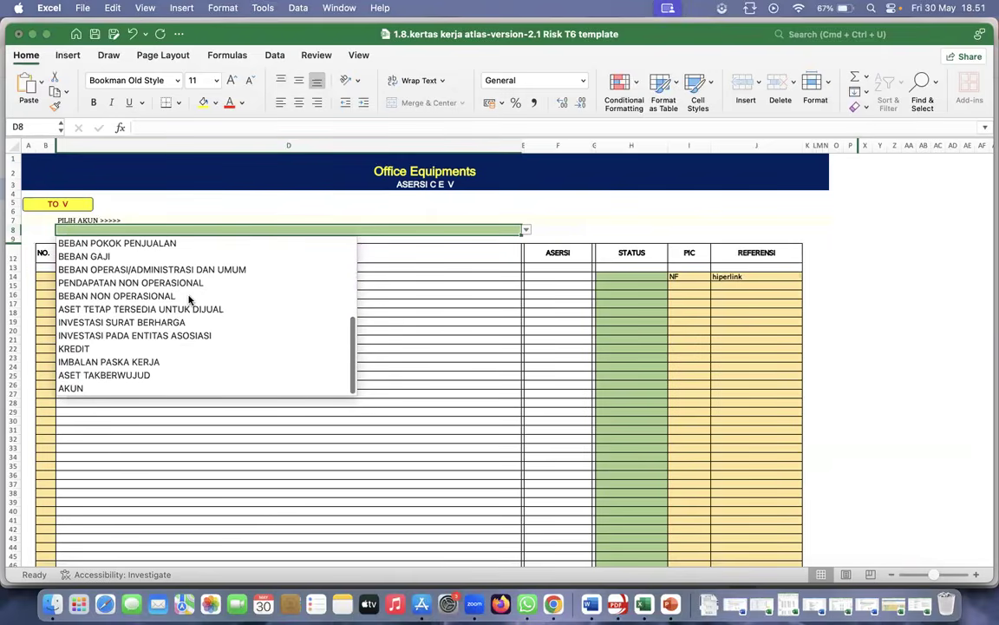
scroll(189, 300, up, 10)
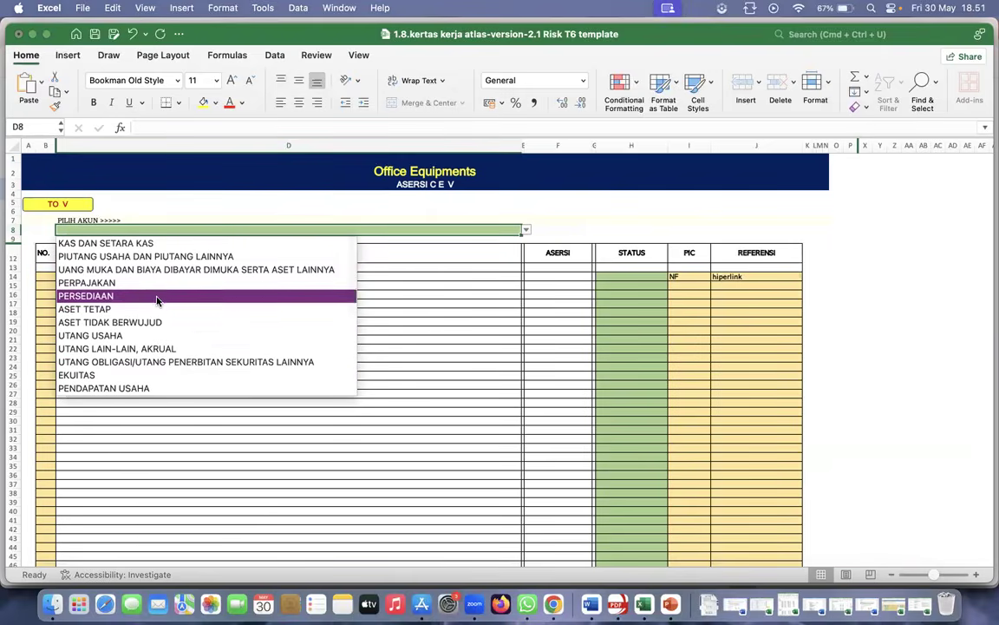
click(105, 311)
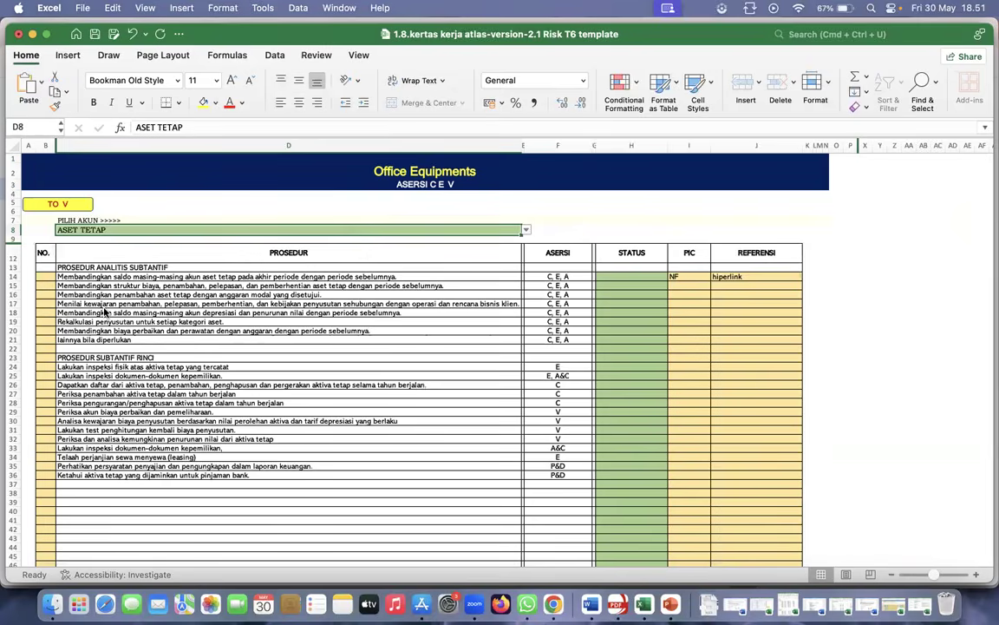
Set the first procedure's status to DILAKUKAN and fill it down through the last listed procedure in row 36
click(645, 276)
key(alt+Down)
key(Down)
key(Return)
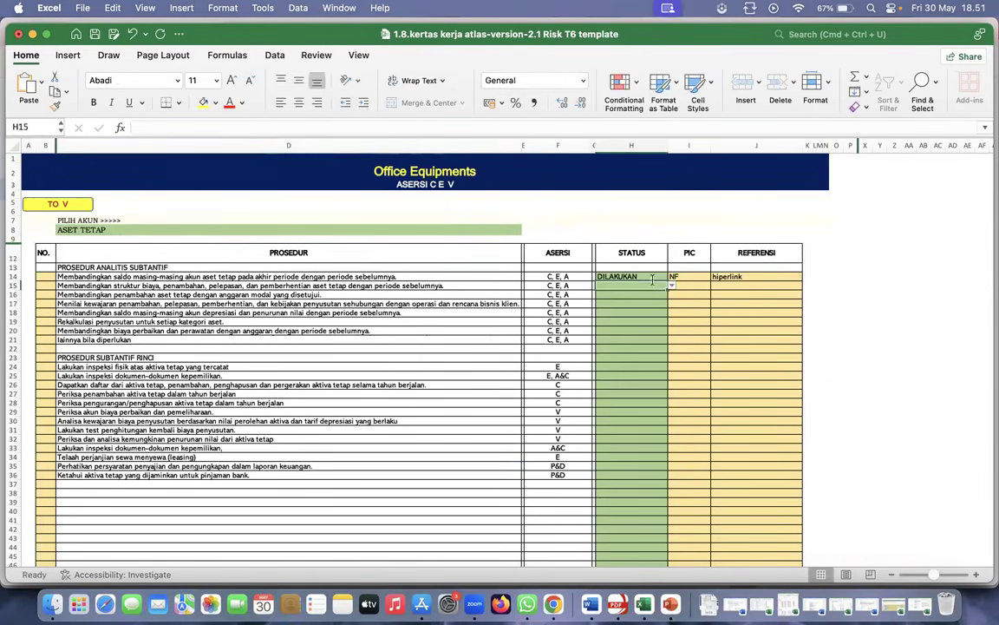
click(653, 278)
drag(667, 281, 653, 475)
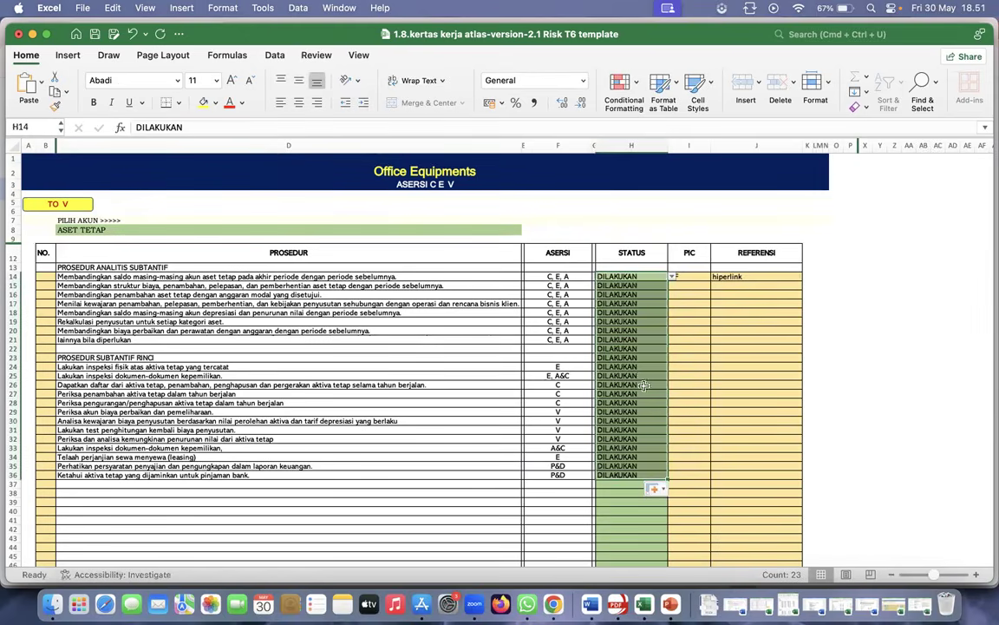
Clear the status from the blank row 22 and the PROSEDUR SUBSTANTIF RINCI heading row
click(632, 349)
key(Delete)
click(633, 356)
key(Delete)
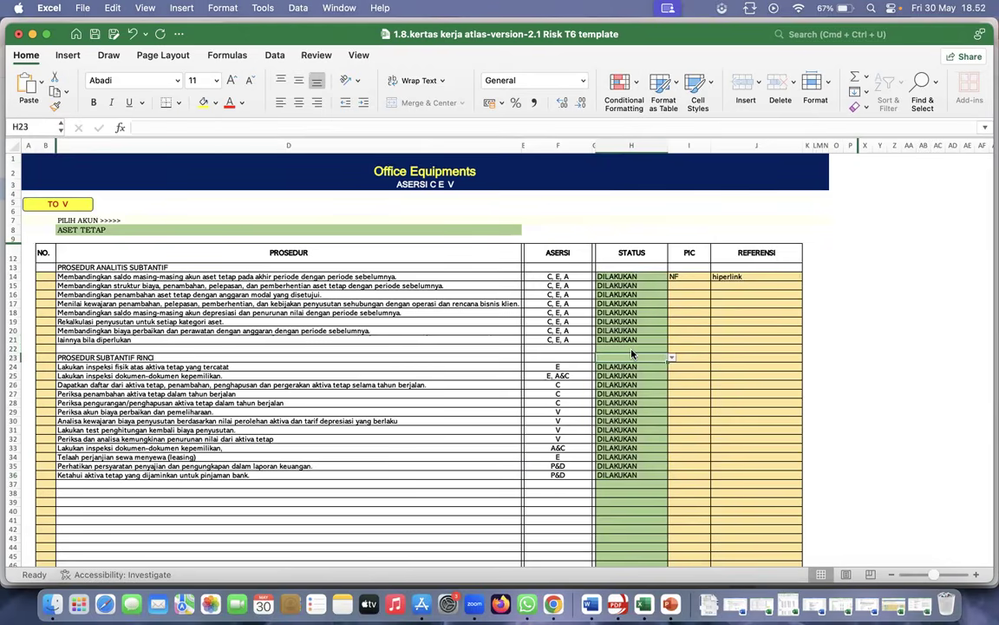
Return from the procedure selection sheet to the Office Equipments lead schedule, index V
click(705, 276)
click(733, 276)
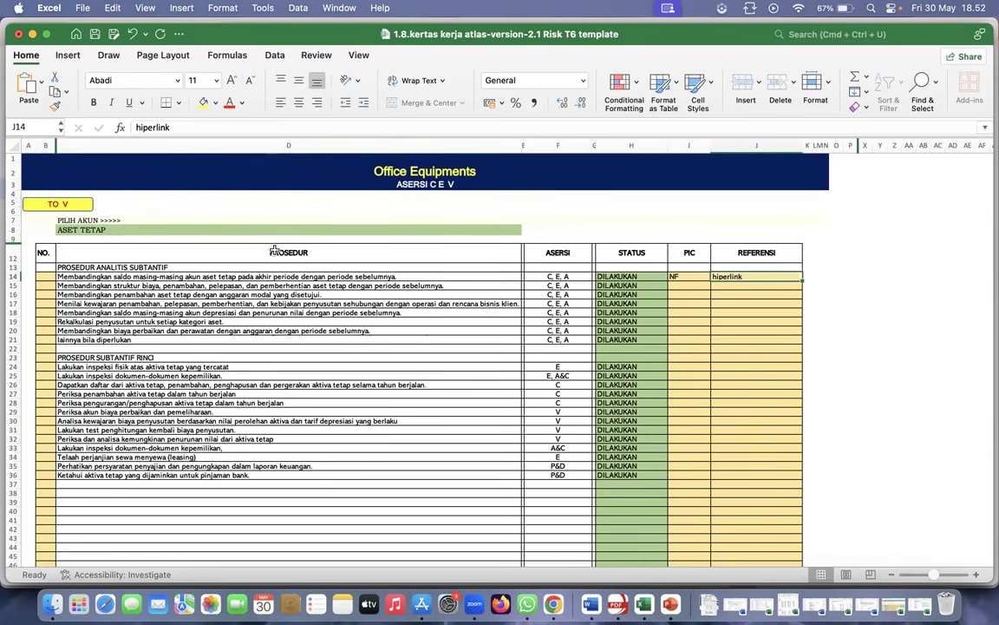
click(59, 206)
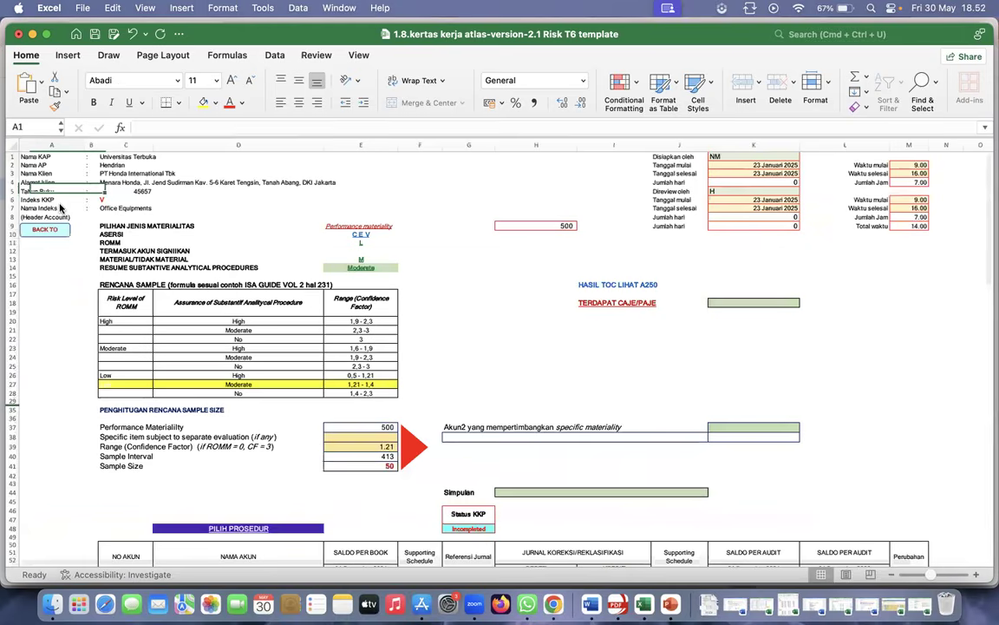
scroll(585, 484, down, 1)
scroll(585, 484, up, 1)
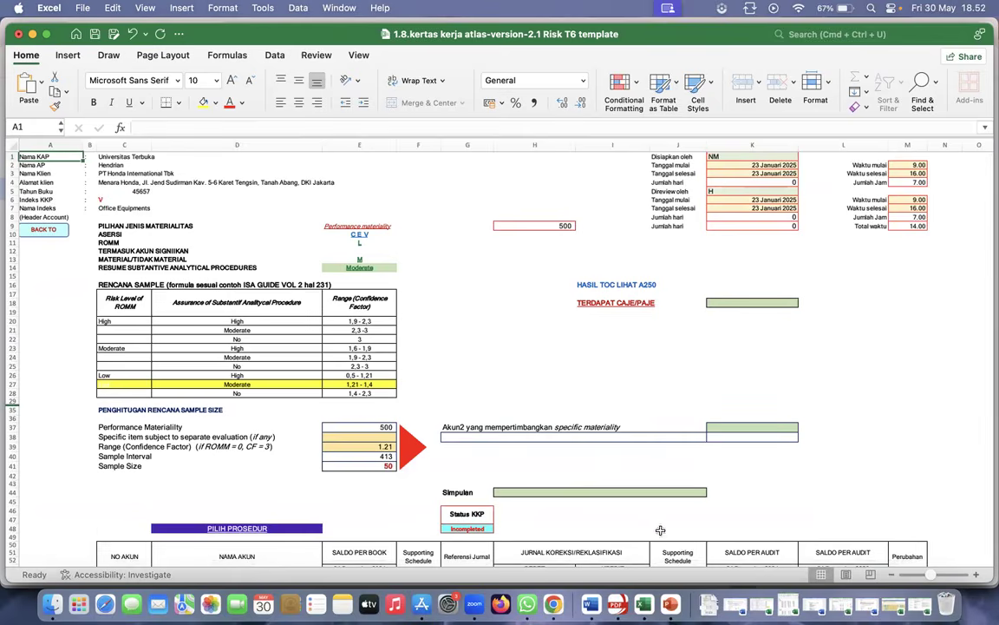
Switch to the Word case information document and read the physical asset check findings under the substantive test results
click(593, 605)
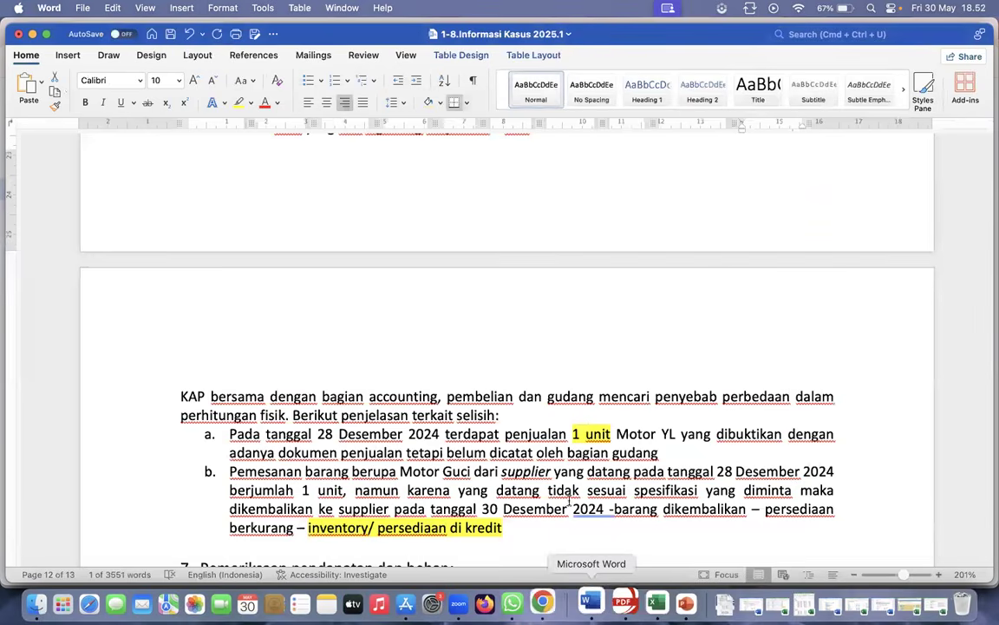
scroll(562, 414, up, 3)
scroll(562, 413, up, 8)
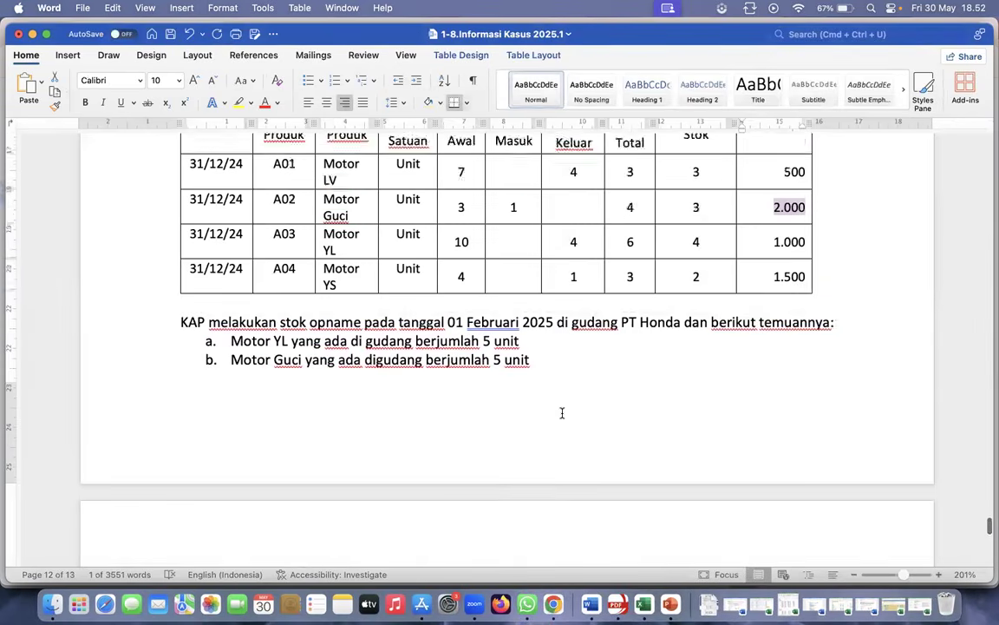
scroll(562, 414, up, 10)
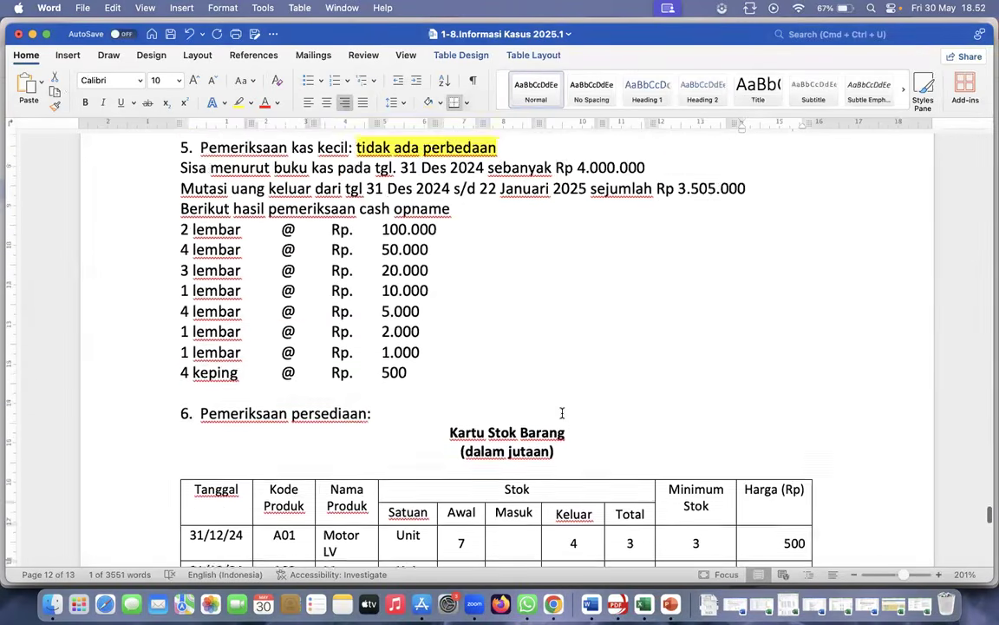
scroll(562, 414, up, 8)
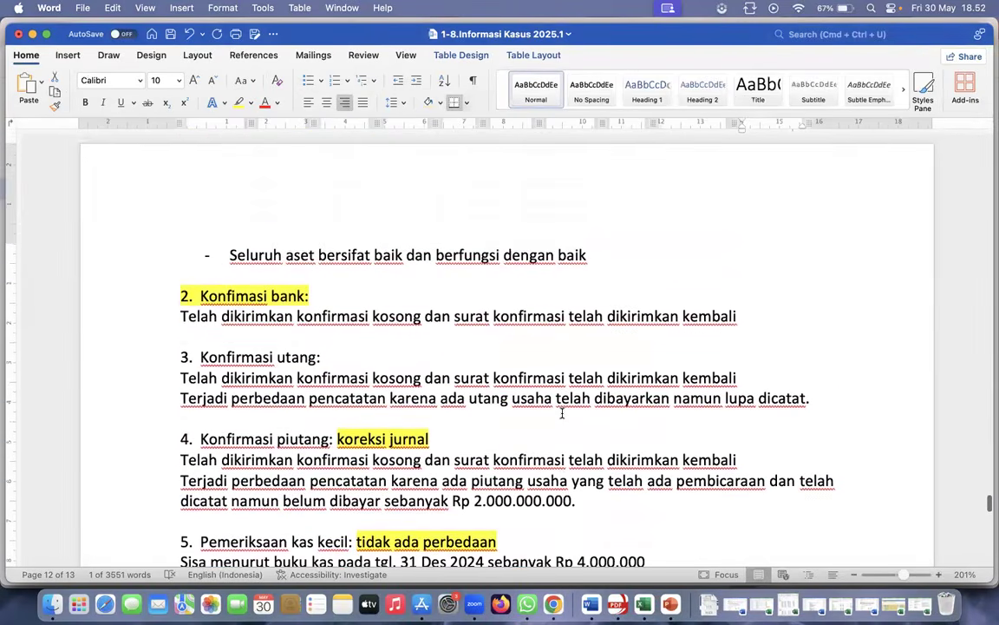
scroll(562, 413, up, 1)
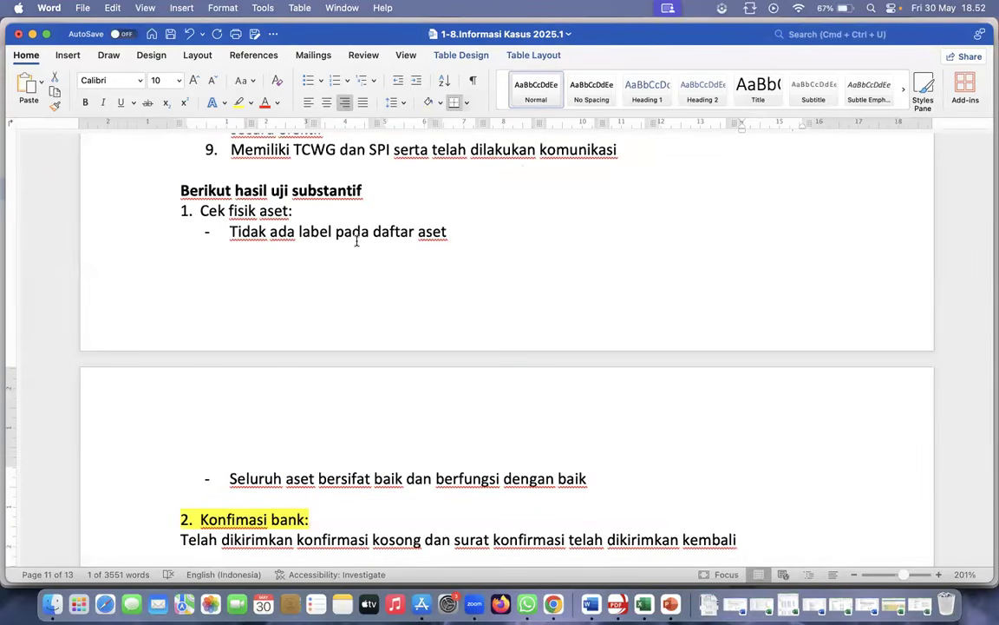
click(450, 233)
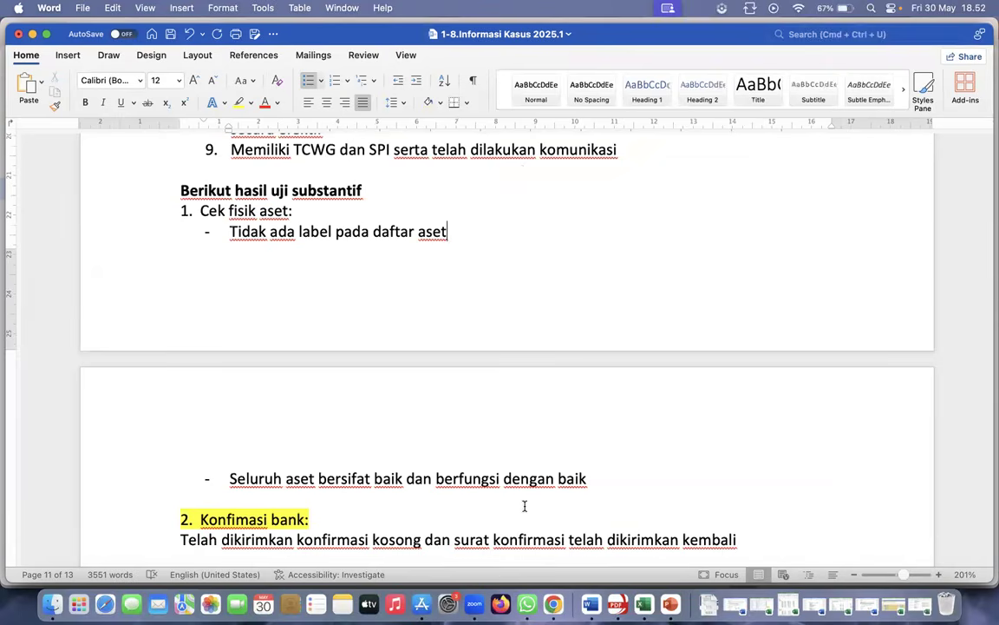
click(602, 475)
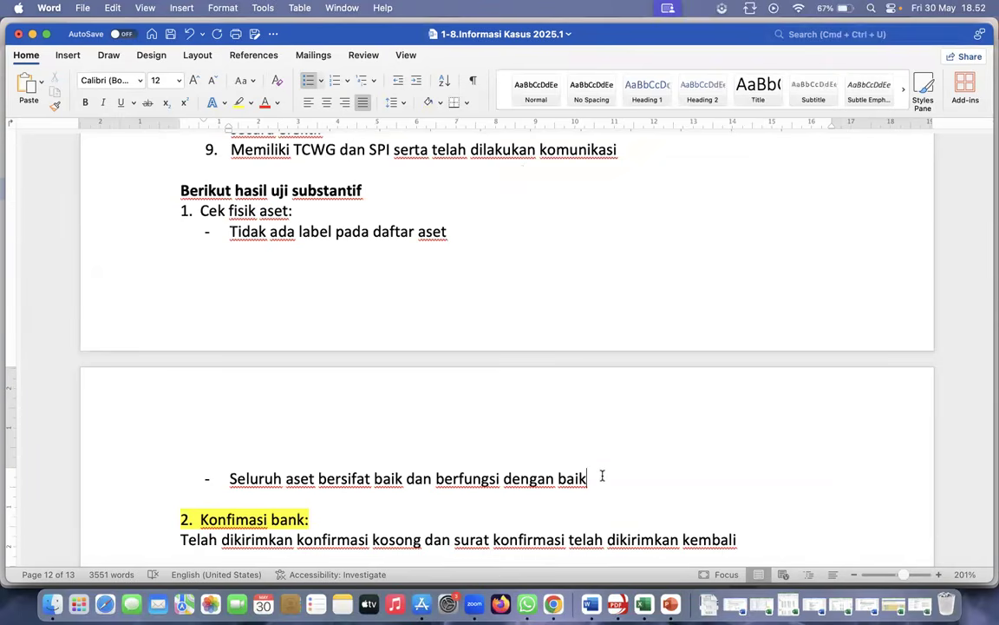
Switch back to Excel and set the Office Equipments Simpulan to "Akun tersebut telah disajikan secara wajar"
click(643, 602)
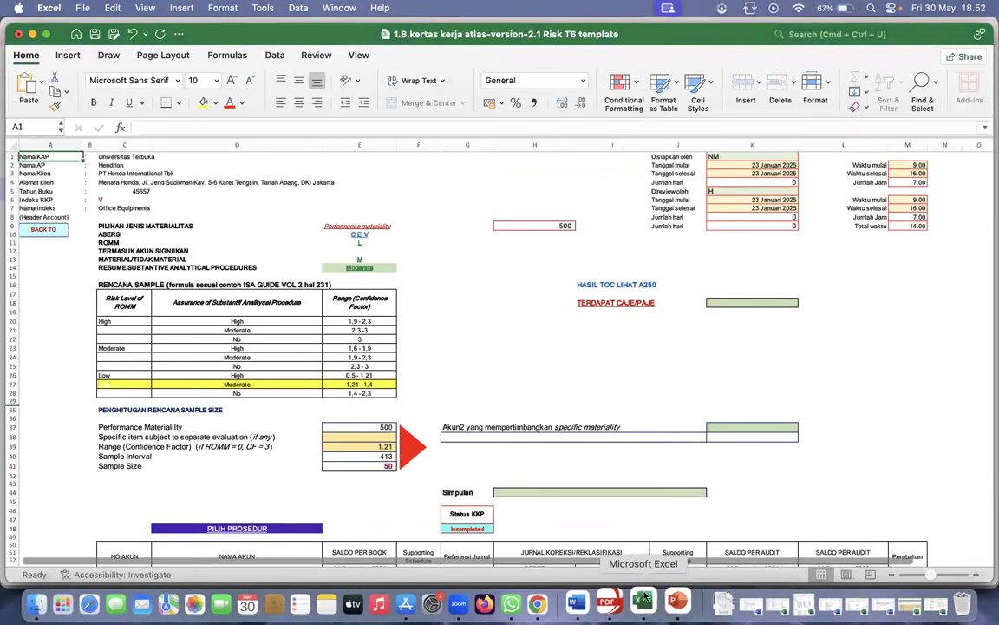
click(668, 494)
click(711, 494)
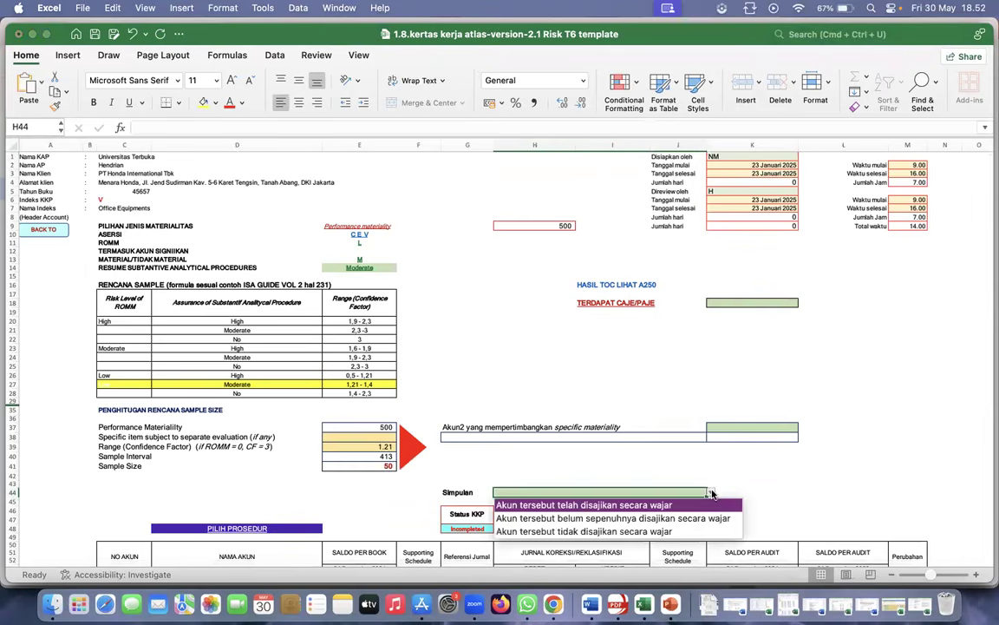
click(619, 506)
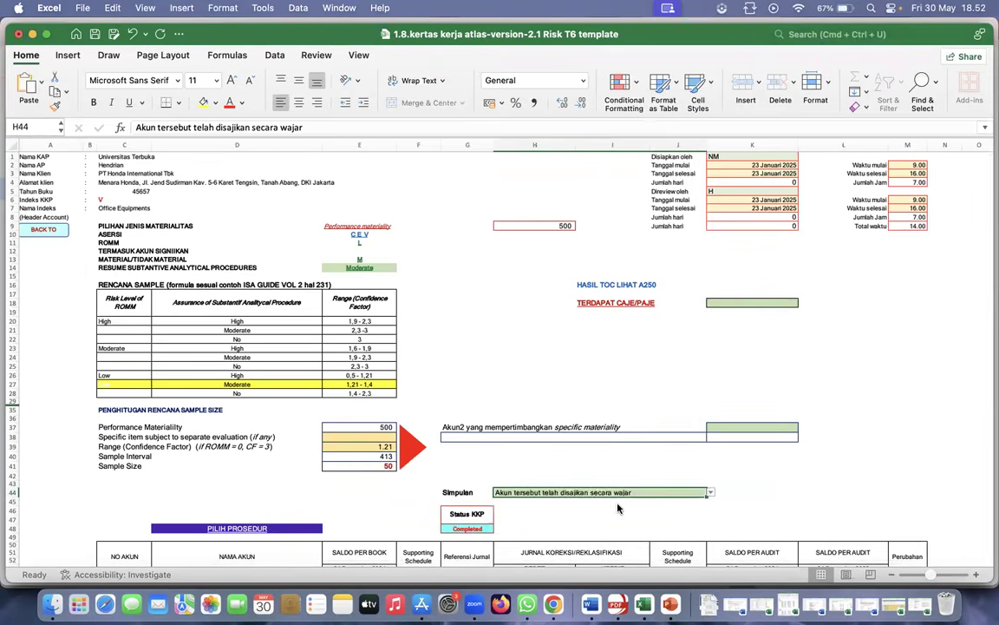
Set TERDAPAT CAJE/PAJE to TIDAK on the Office Equipments lead schedule
click(744, 303)
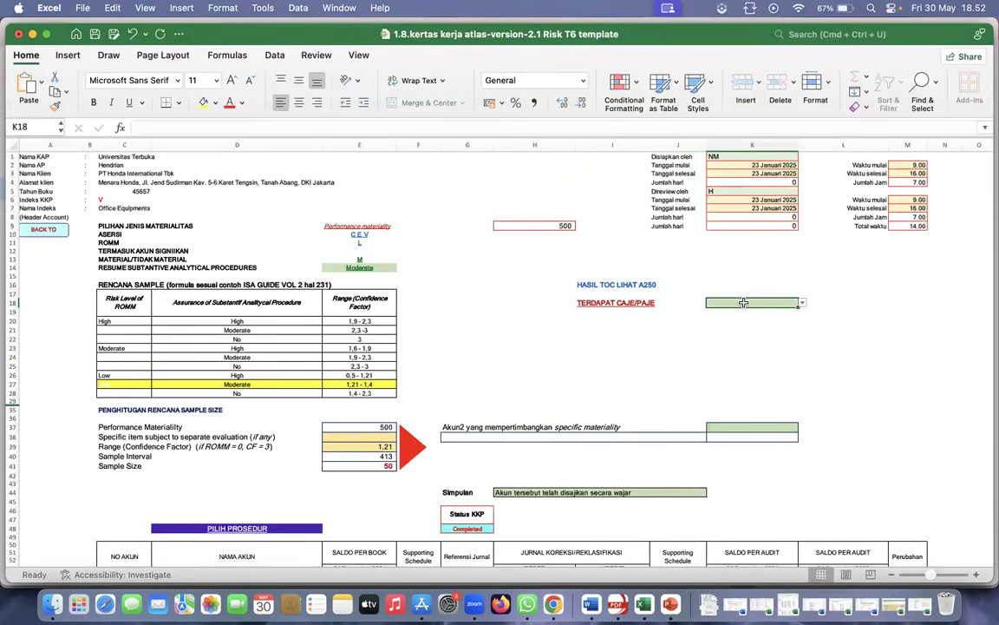
click(803, 302)
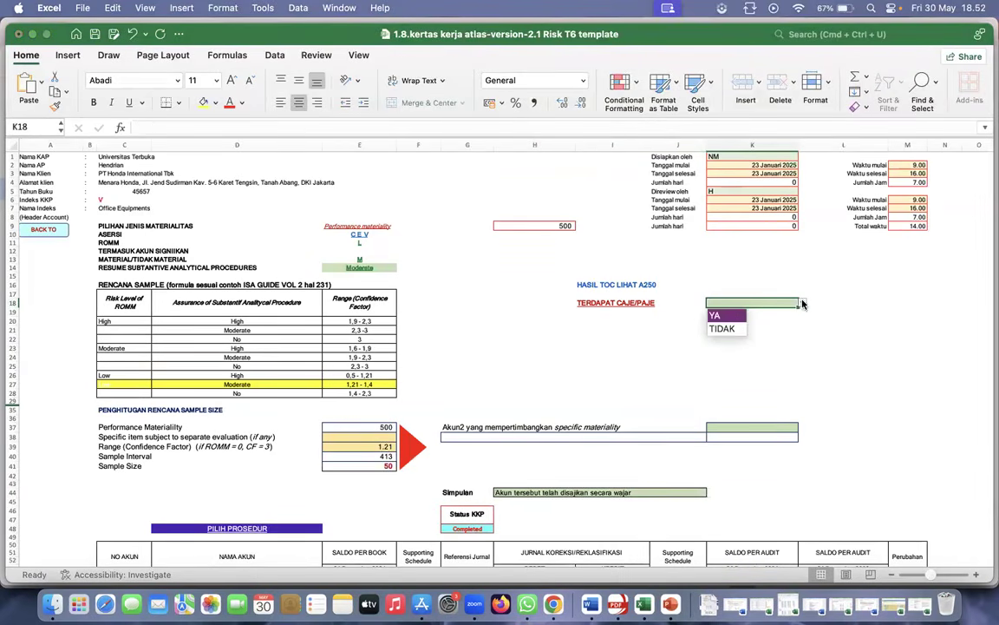
click(730, 331)
scroll(590, 382, down, 2)
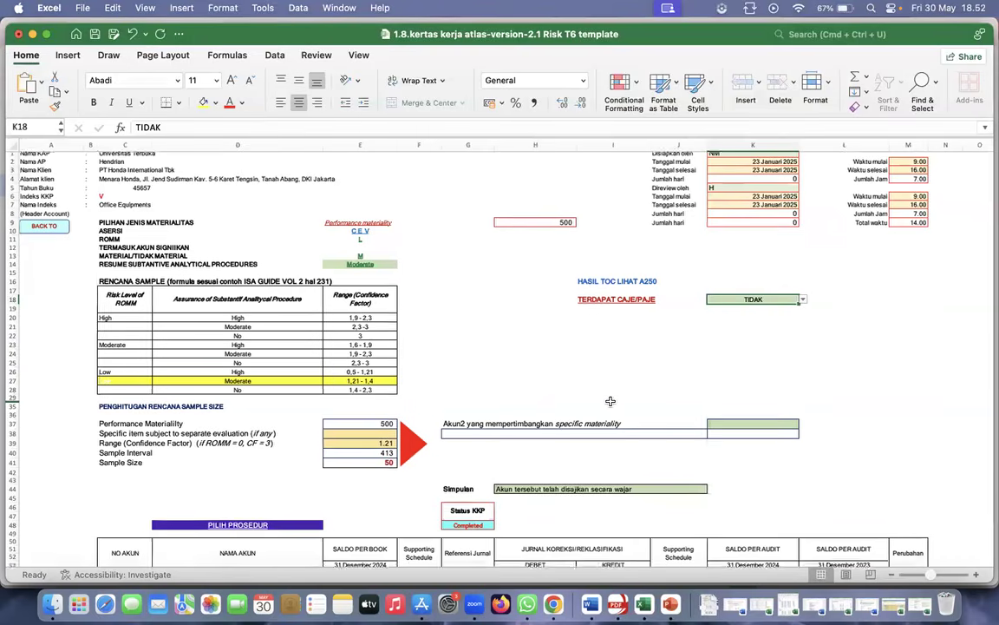
scroll(573, 382, up, 2)
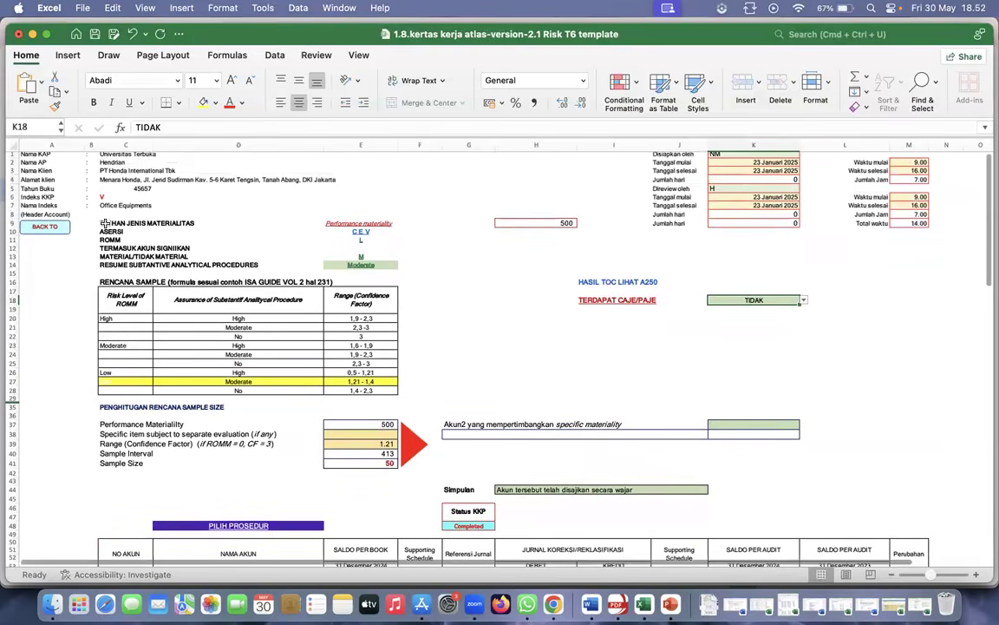
Go through the procedures mapping to the Utang usaha lead schedule and set its substantive analytical procedures resume to Moderate
click(48, 227)
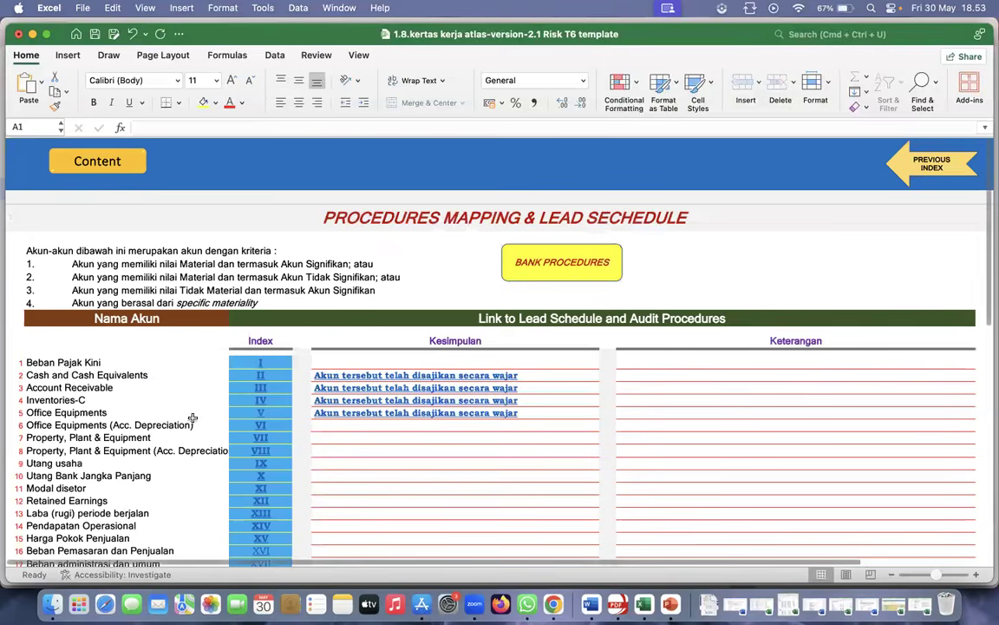
scroll(247, 447, down, 5)
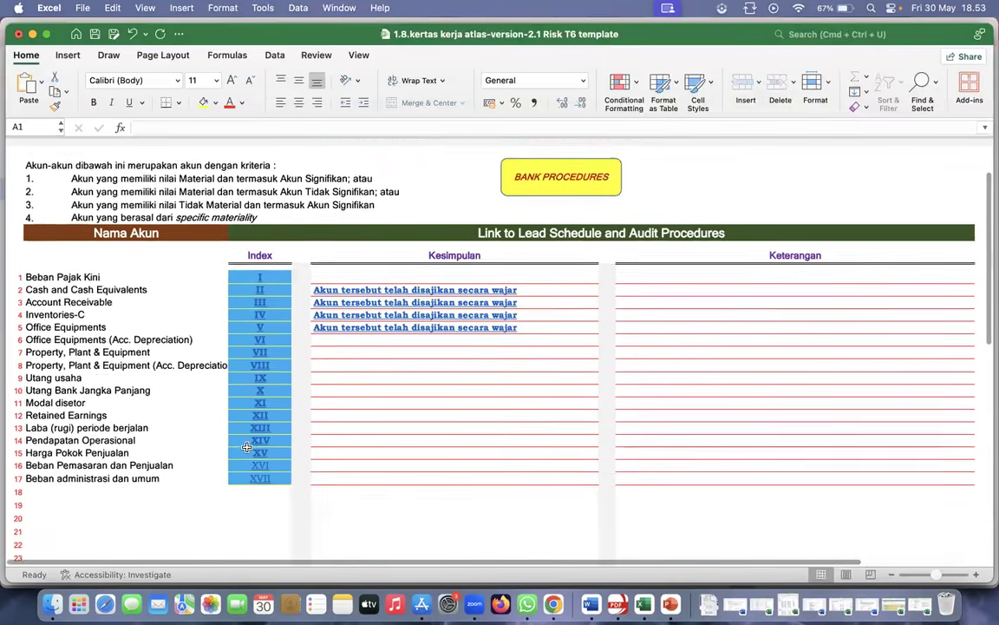
click(261, 375)
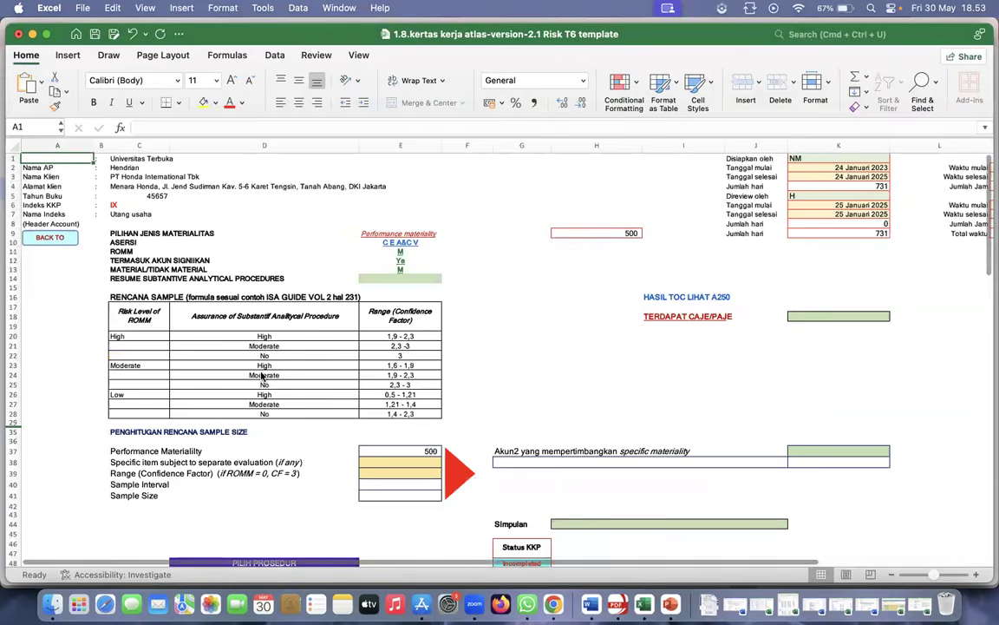
click(400, 278)
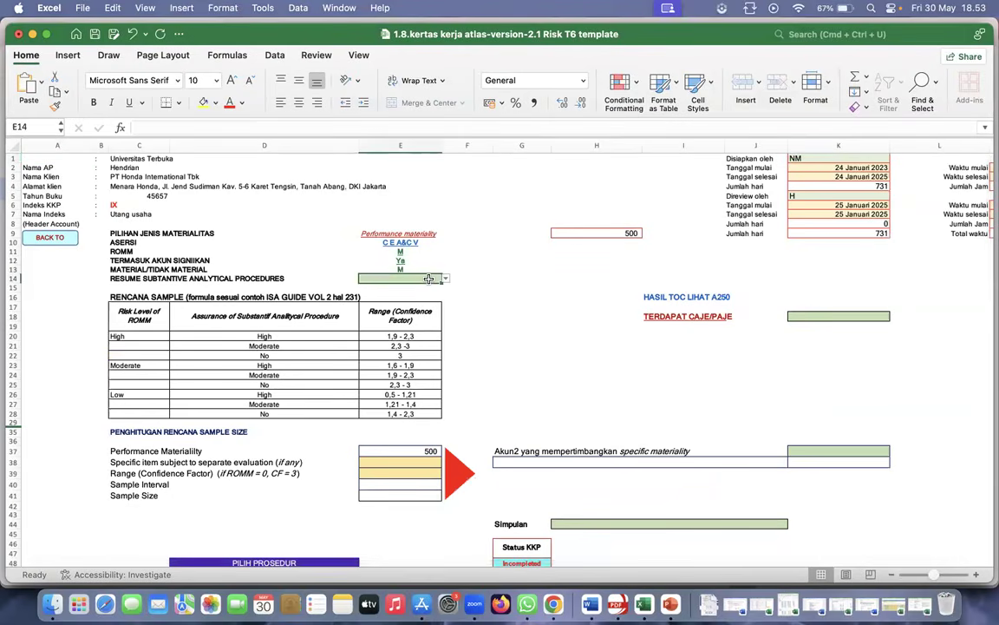
click(445, 279)
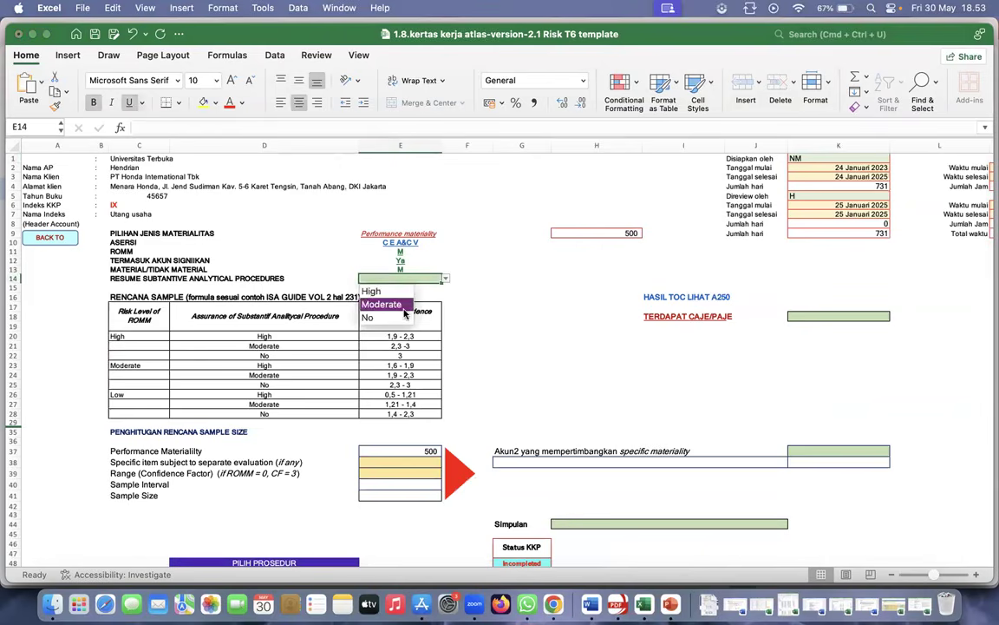
click(382, 305)
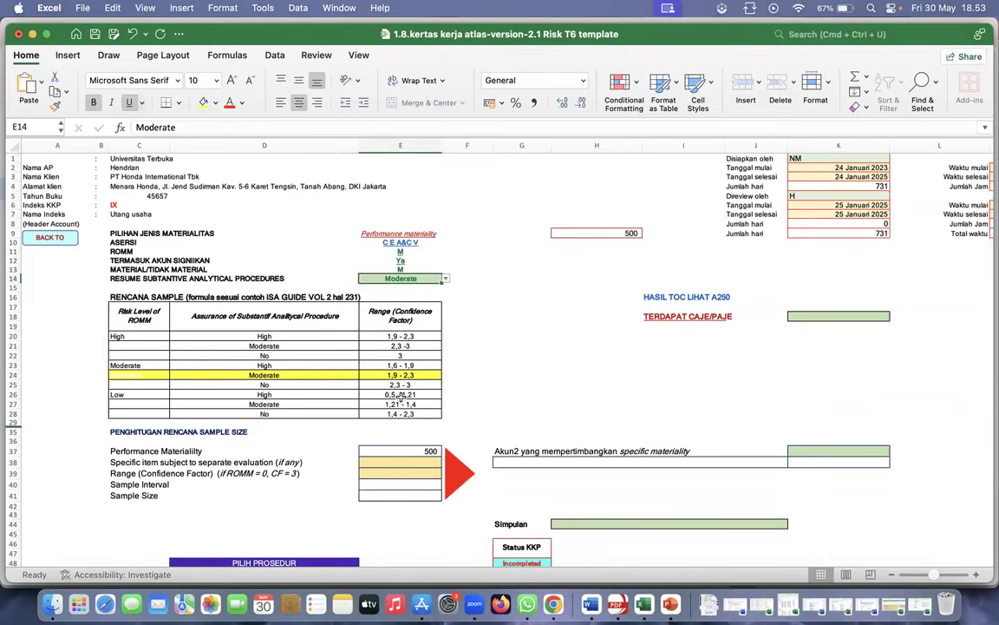
Enter 1.9 as the Range (Confidence Factor) in the Utang usaha sample size calculation
click(410, 470)
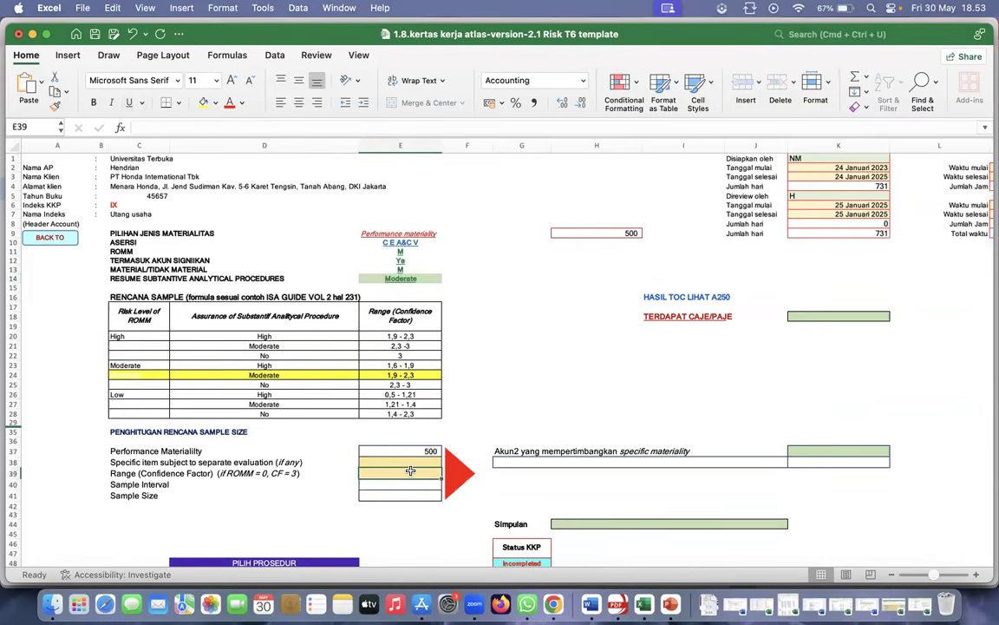
text(1.9)
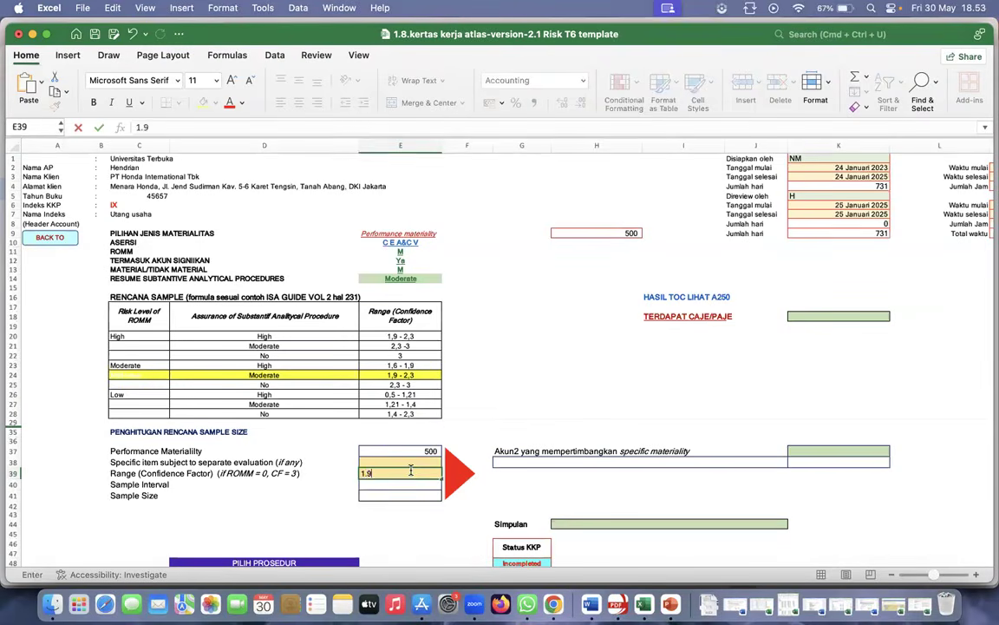
key(Return)
Open the procedure selection sheet for Utang usaha and choose UTANG USAHA as the account
scroll(570, 490, down, 3)
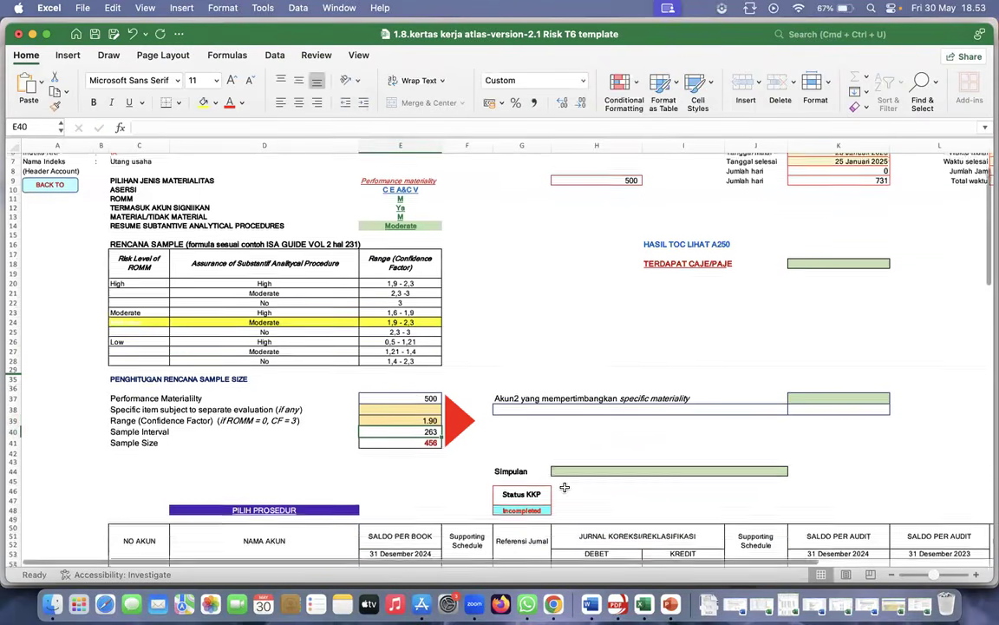
click(243, 506)
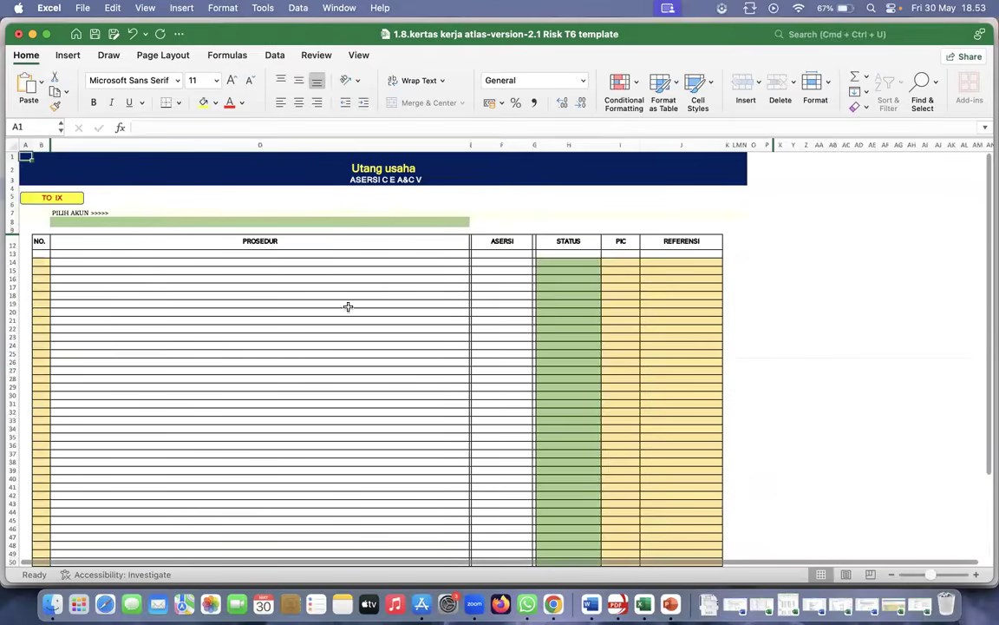
click(386, 218)
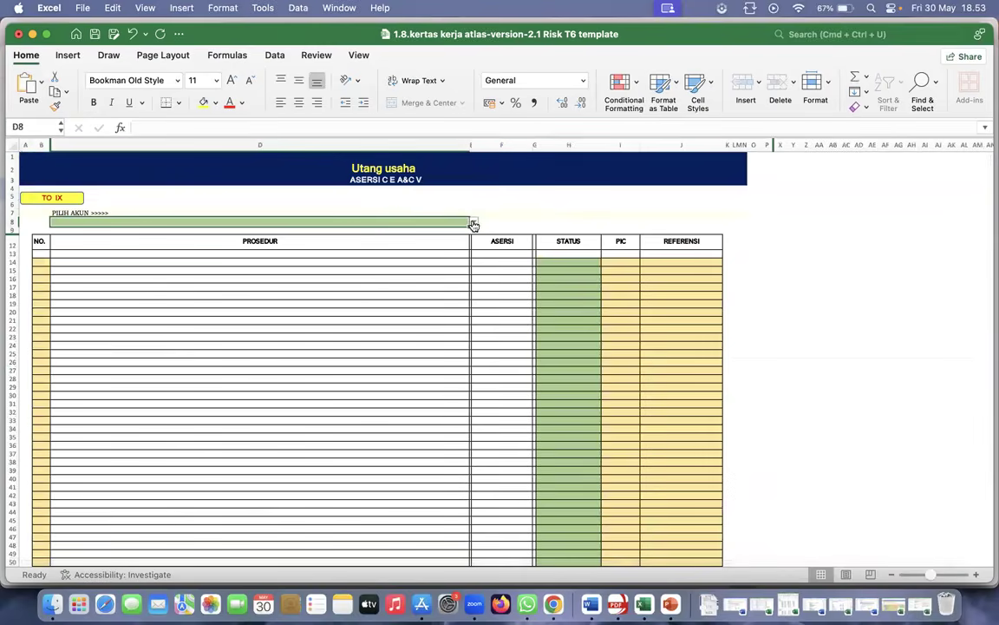
click(473, 221)
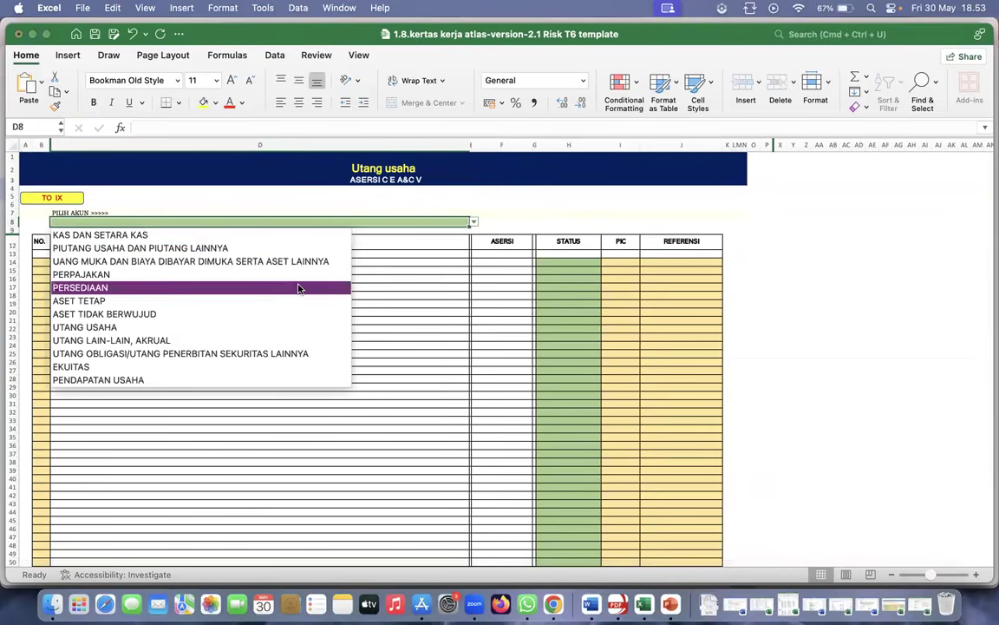
click(238, 331)
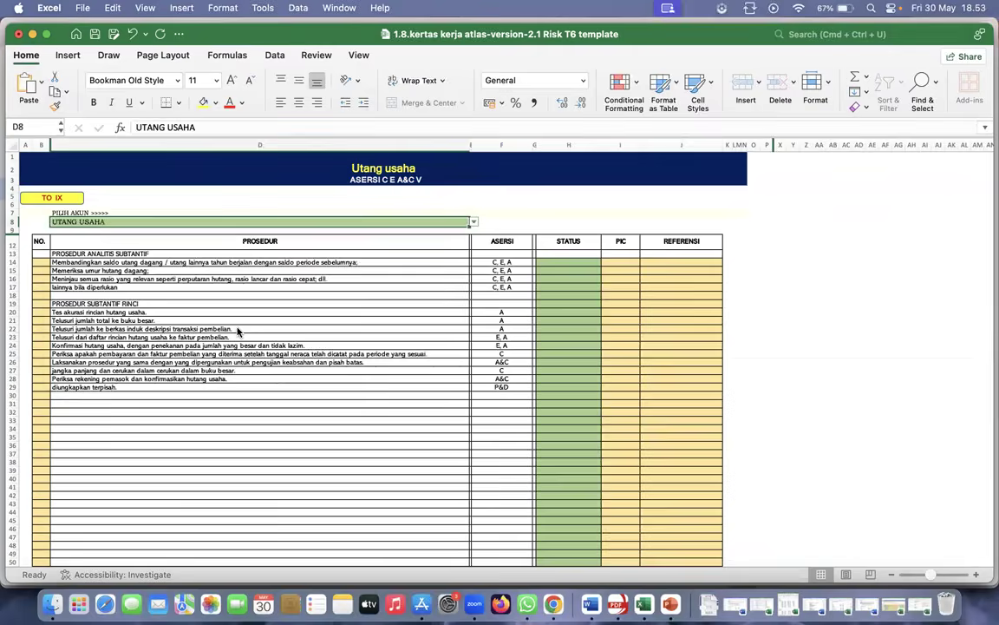
Set the first Utang usaha procedure's status to DILAKUKAN and fill it down through row 29
click(565, 265)
key(alt+Down)
key(Return)
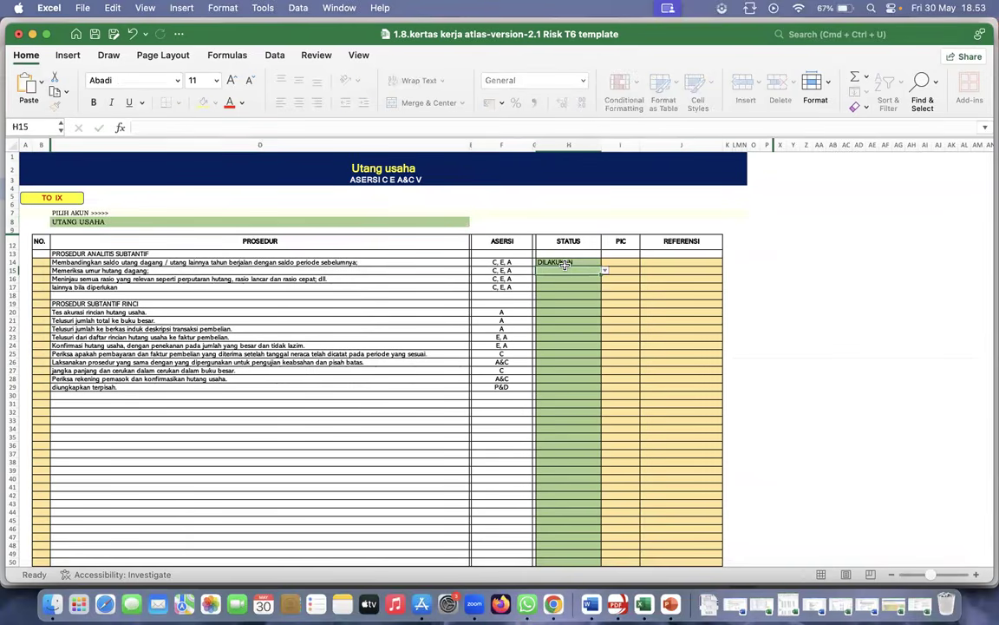
click(569, 263)
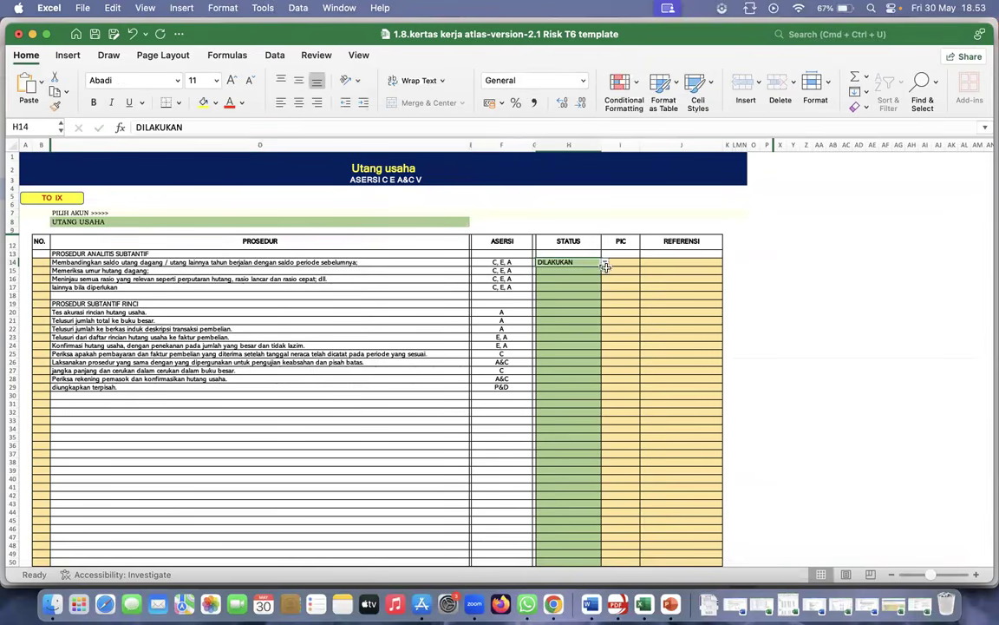
drag(602, 266, 598, 385)
Clear the status from the blank row 18 and the PROSEDUR SUBSTANTIF RINCI heading in row 19
click(570, 296)
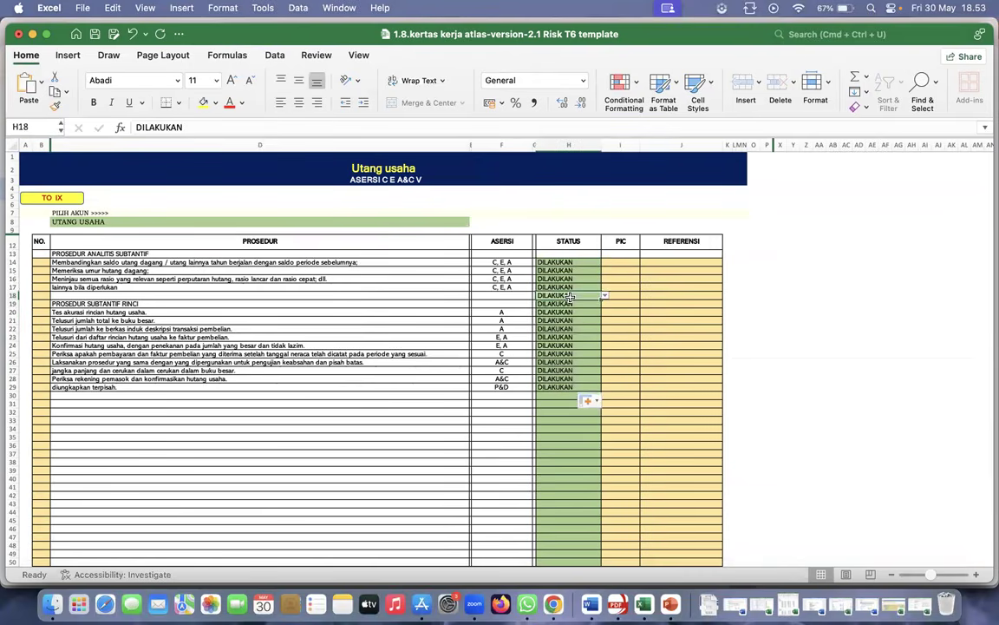
key(Delete)
click(570, 301)
key(Delete)
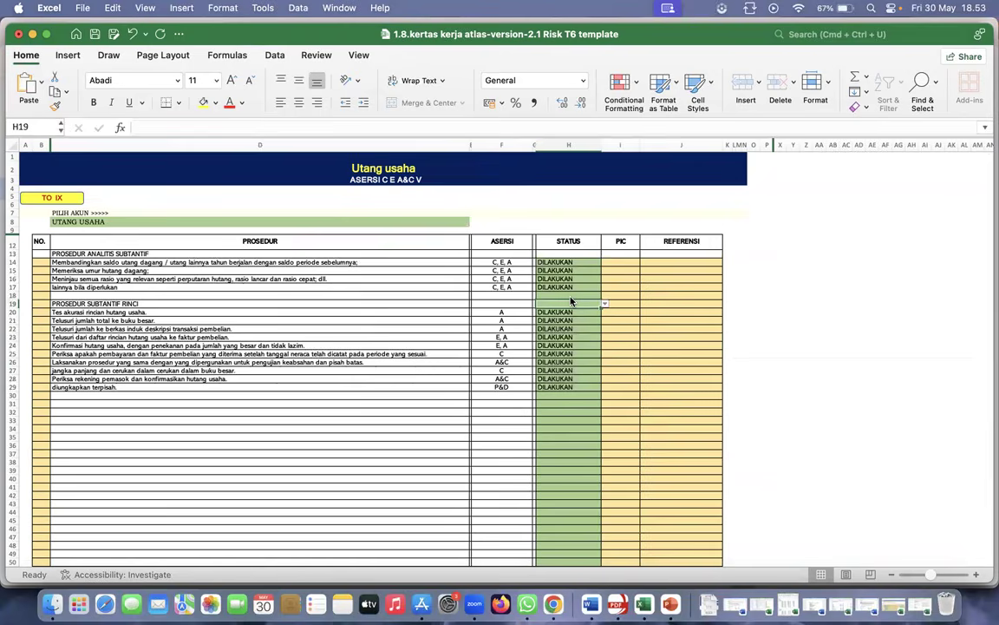
click(685, 268)
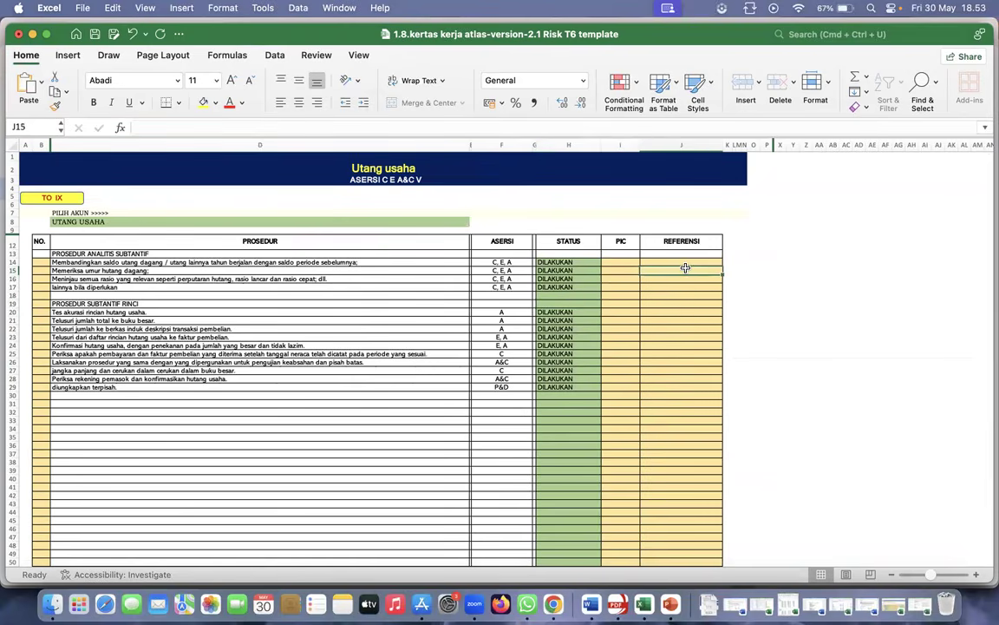
Return to the Utang usaha lead schedule (index IX) and select the TERDAPAT CAJE/PAJE answer cell
click(54, 199)
scroll(371, 455, down, 2)
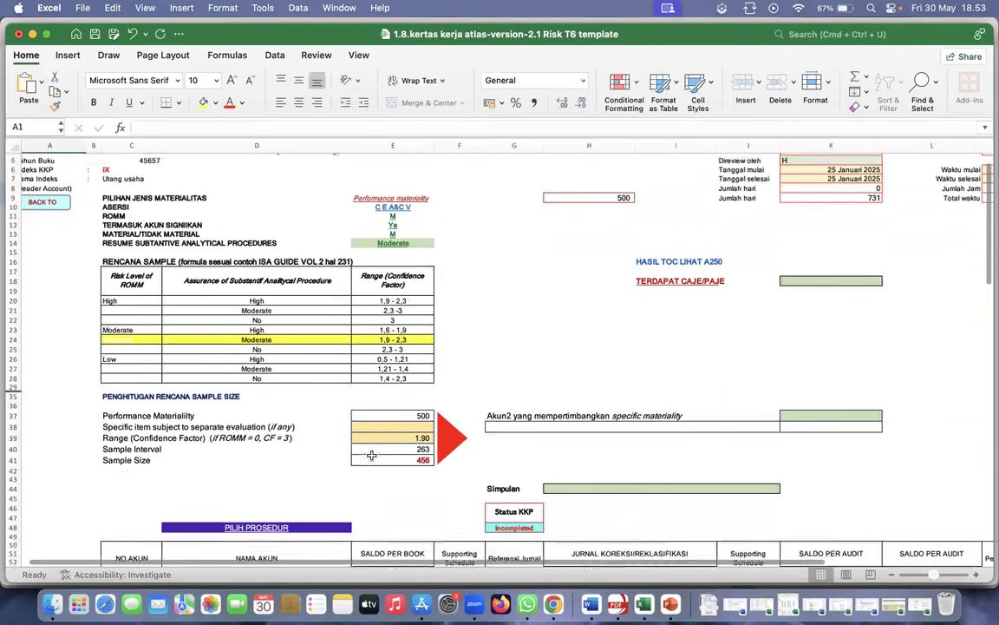
scroll(371, 455, up, 2)
scroll(371, 454, down, 3)
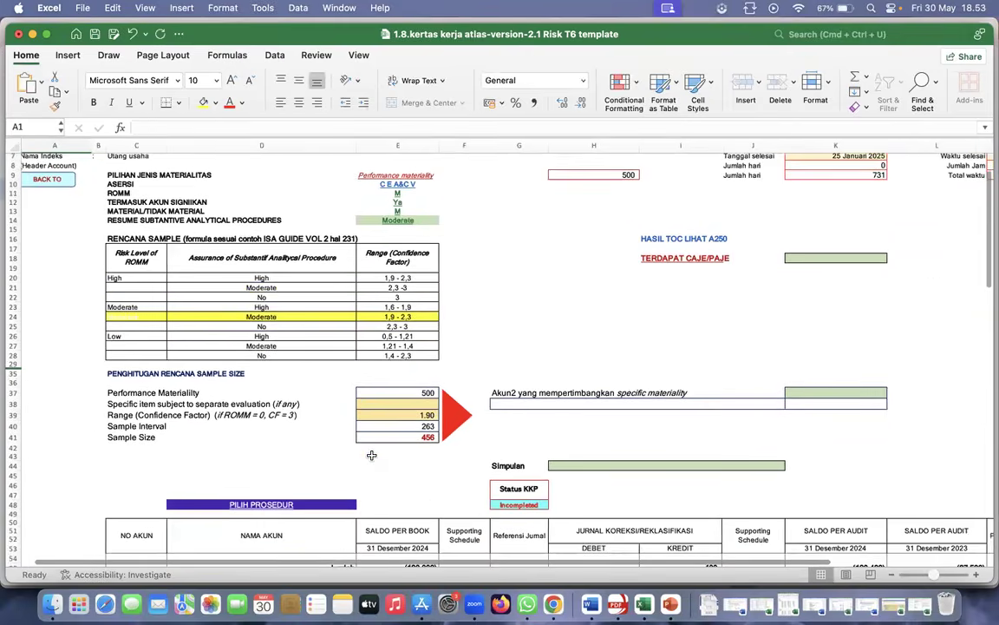
click(815, 276)
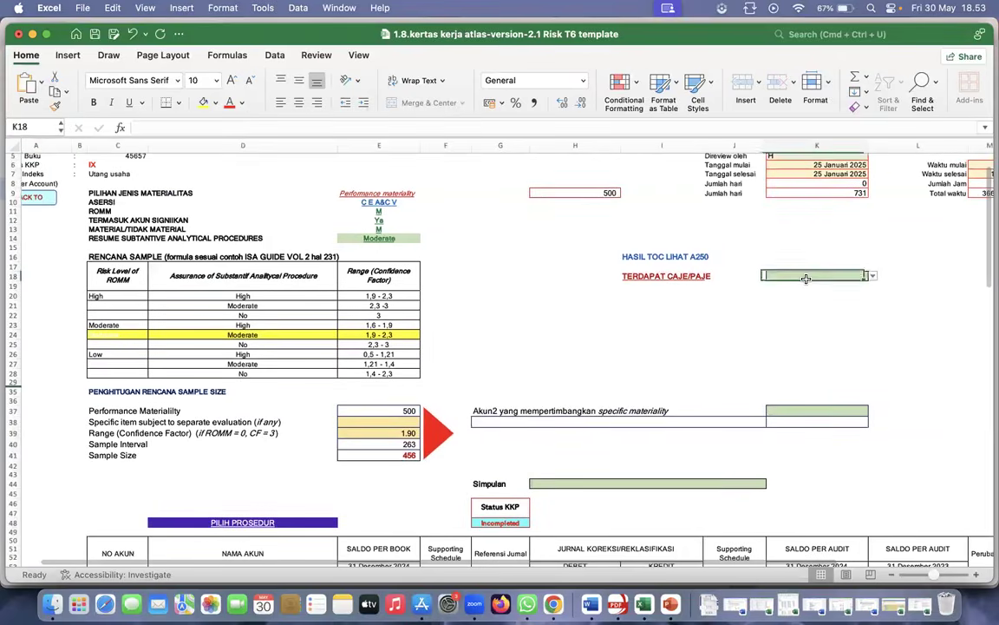
Switch to Word and check the Konfirmasi utang result in the case information and the confirmed amount in 7.Confirmation Account Payable
click(581, 600)
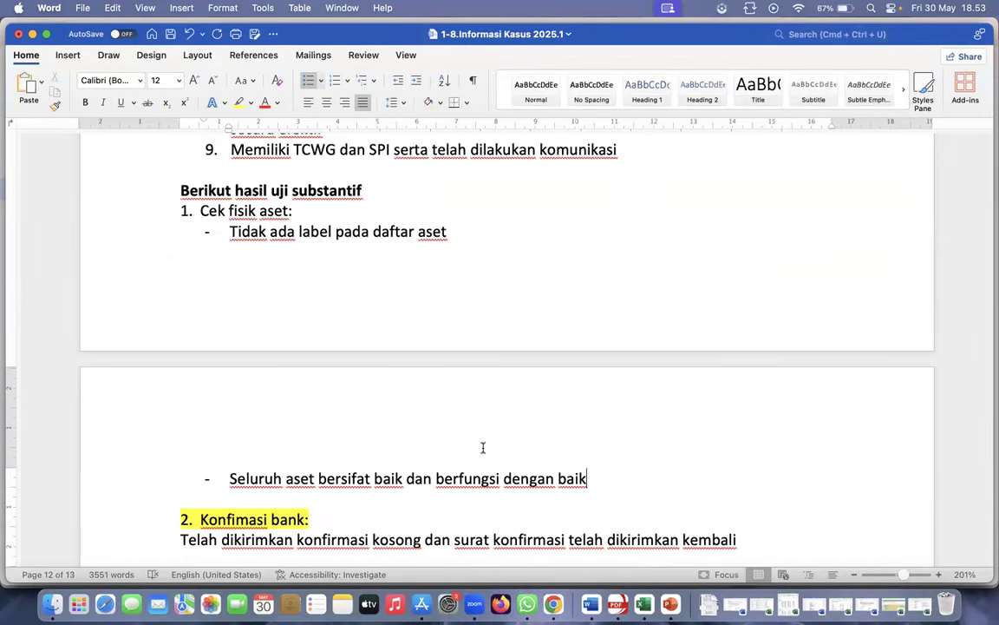
scroll(483, 447, down, 1)
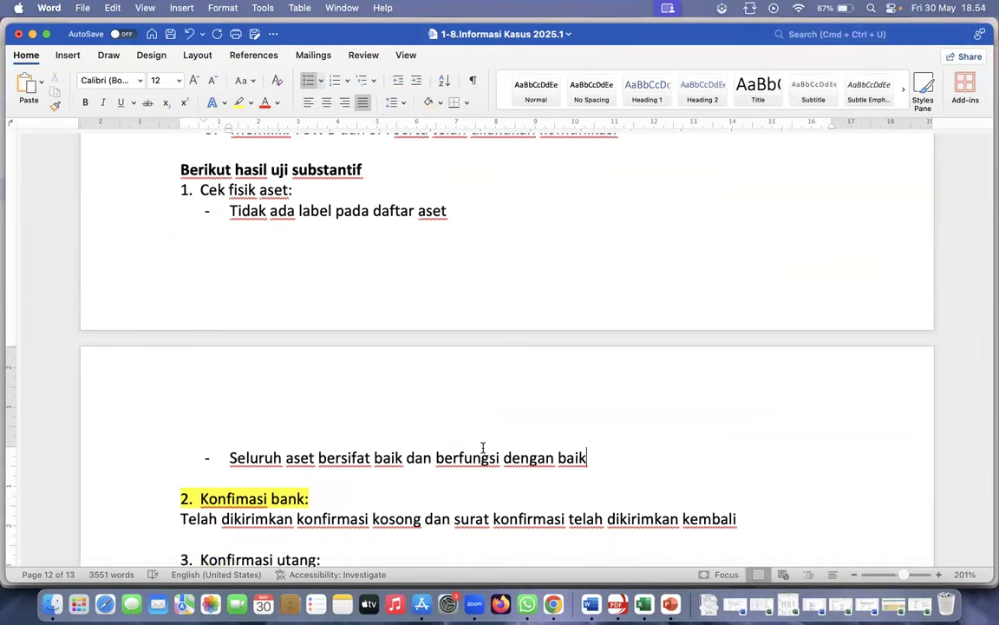
scroll(483, 447, down, 12)
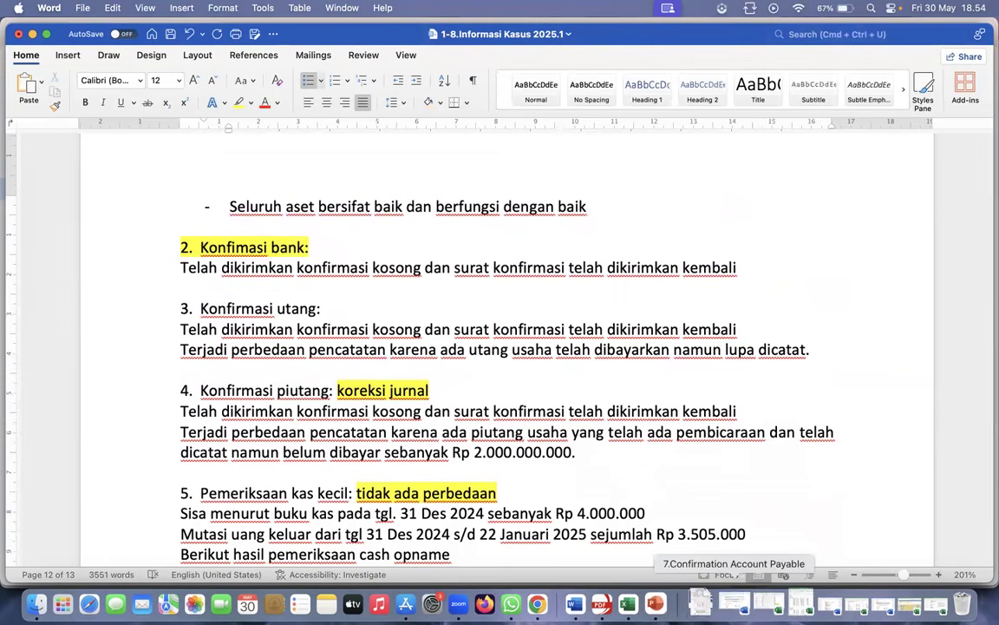
click(735, 608)
scroll(610, 462, up, 10)
scroll(610, 461, down, 10)
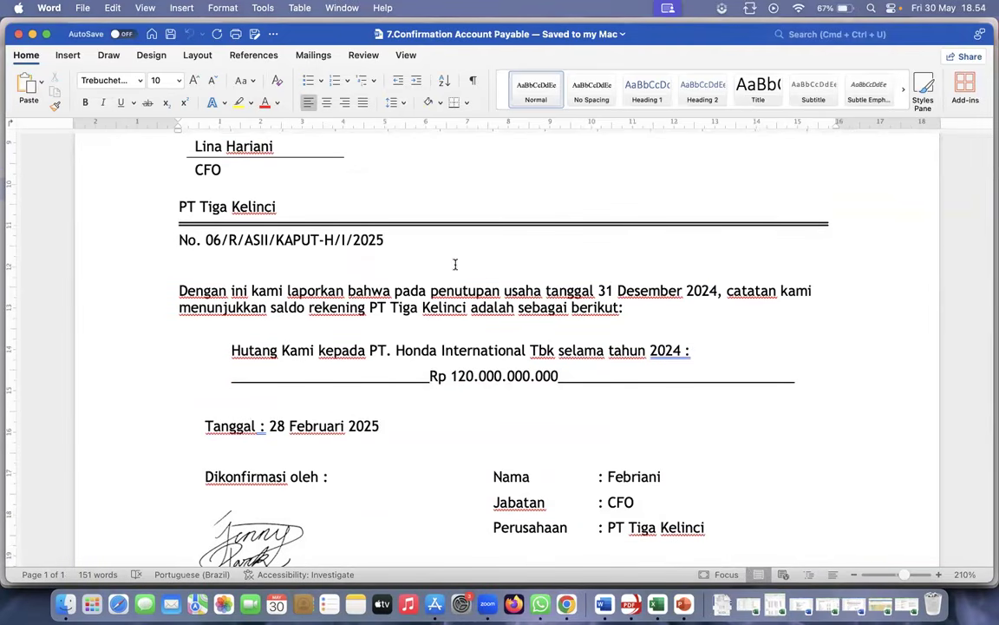
scroll(460, 390, down, 2)
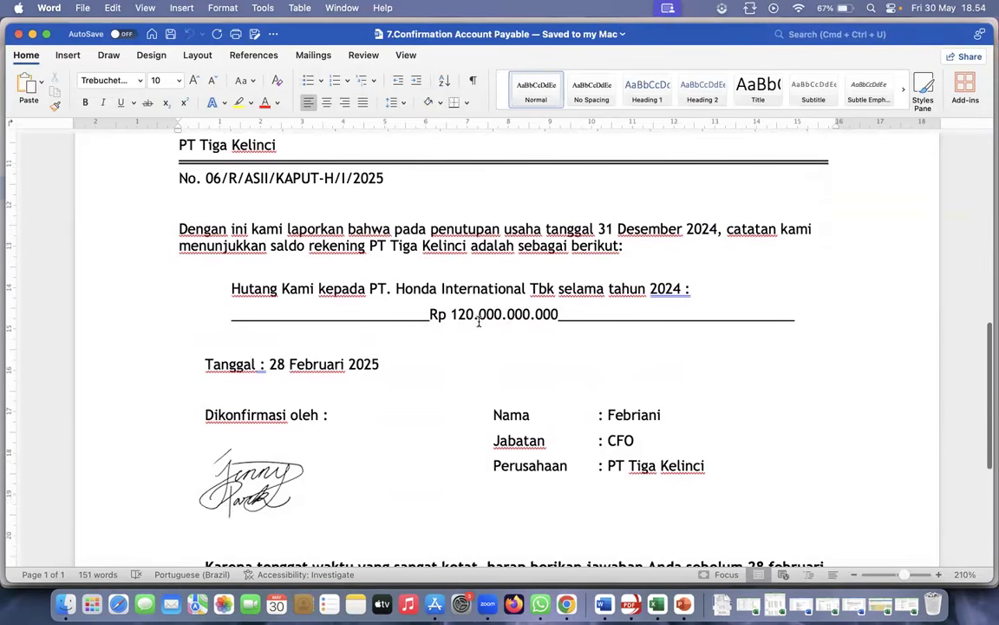
click(478, 314)
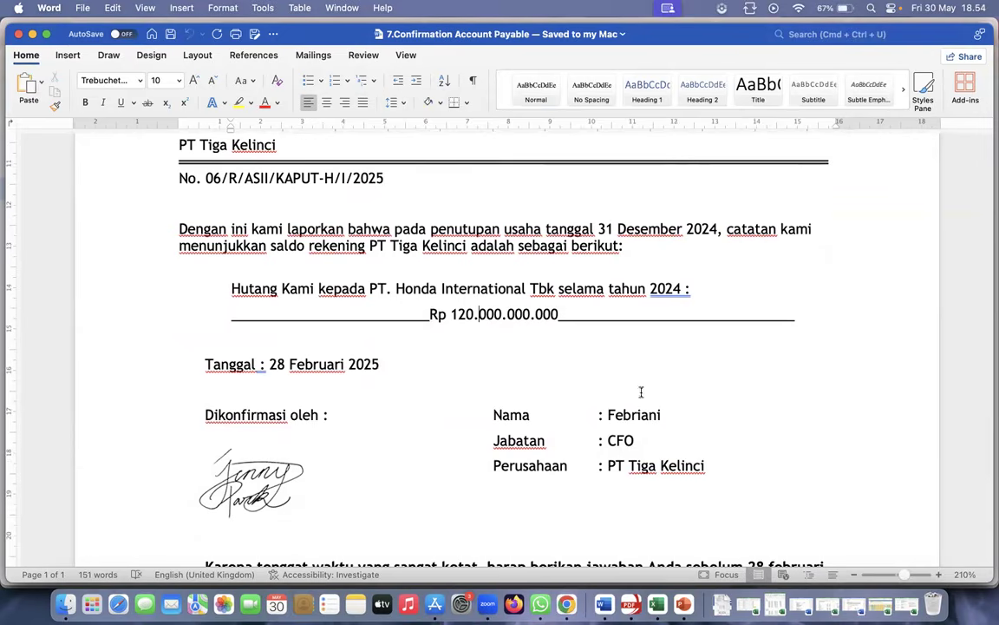
Check the recorded Utang Usaha balance in the 2.lampiran laporan keuangan workbook and return to the working paper template
click(830, 605)
scroll(602, 409, down, 3)
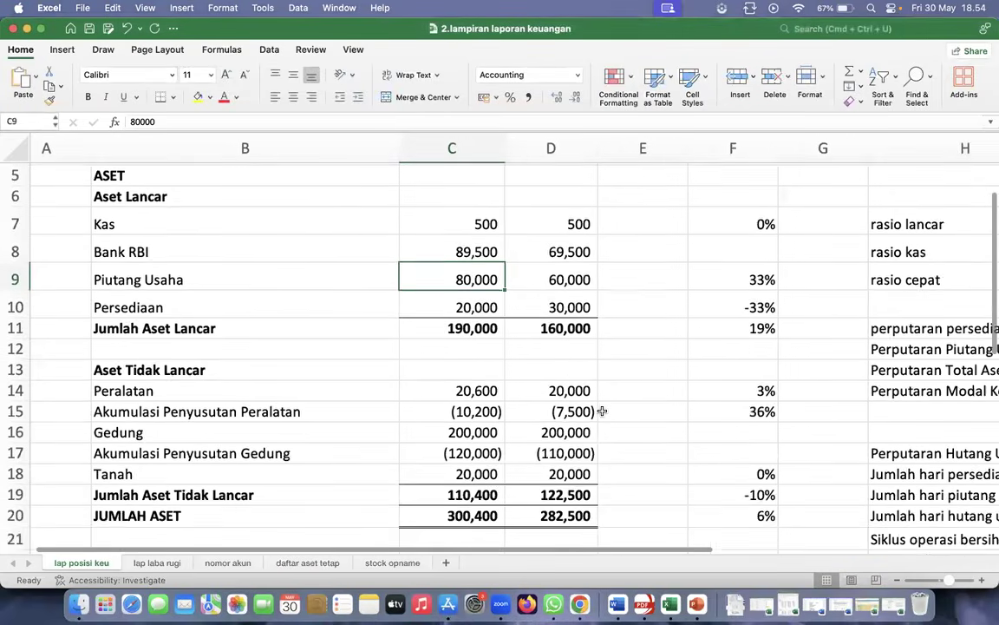
scroll(602, 409, up, 2)
scroll(602, 410, down, 1)
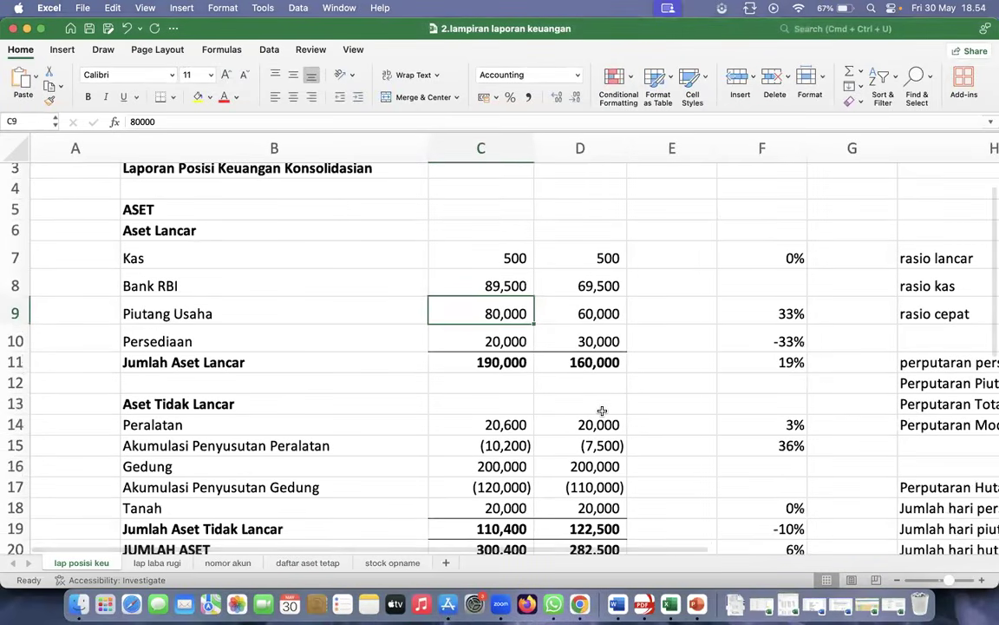
scroll(602, 410, down, 7)
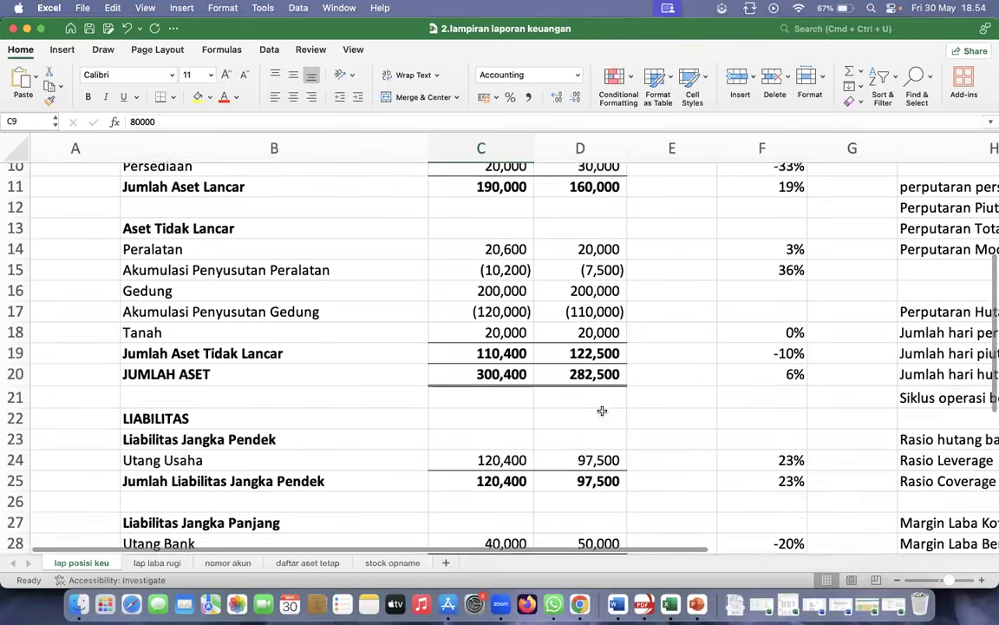
scroll(602, 410, down, 5)
click(518, 365)
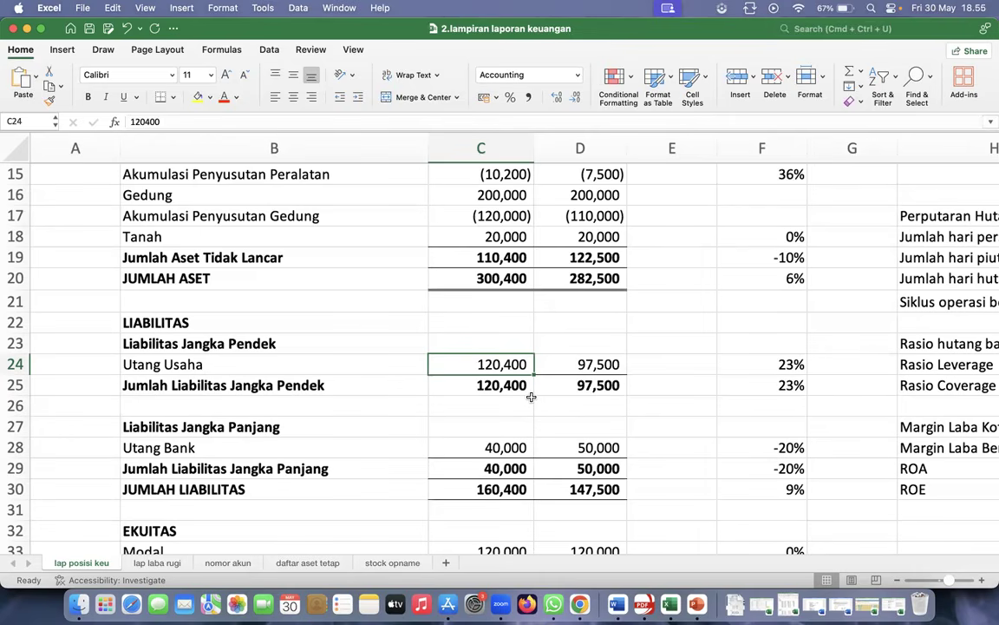
click(27, 29)
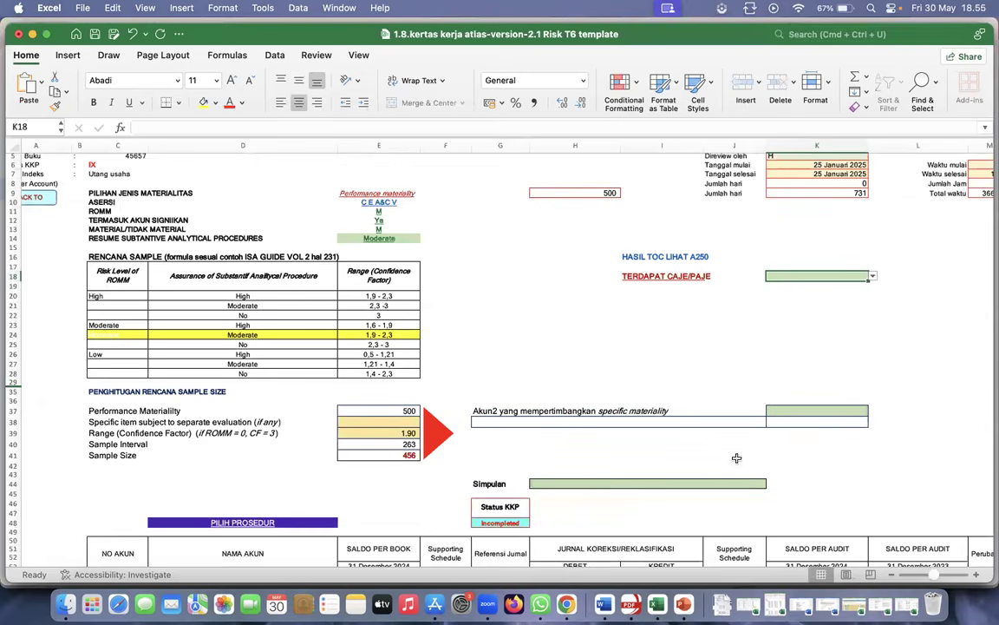
Set the Utang usaha Simpulan to "Akun tersebut telah disajikan secara wajar" and TERDAPAT CAJE/PAJE to YA
click(725, 483)
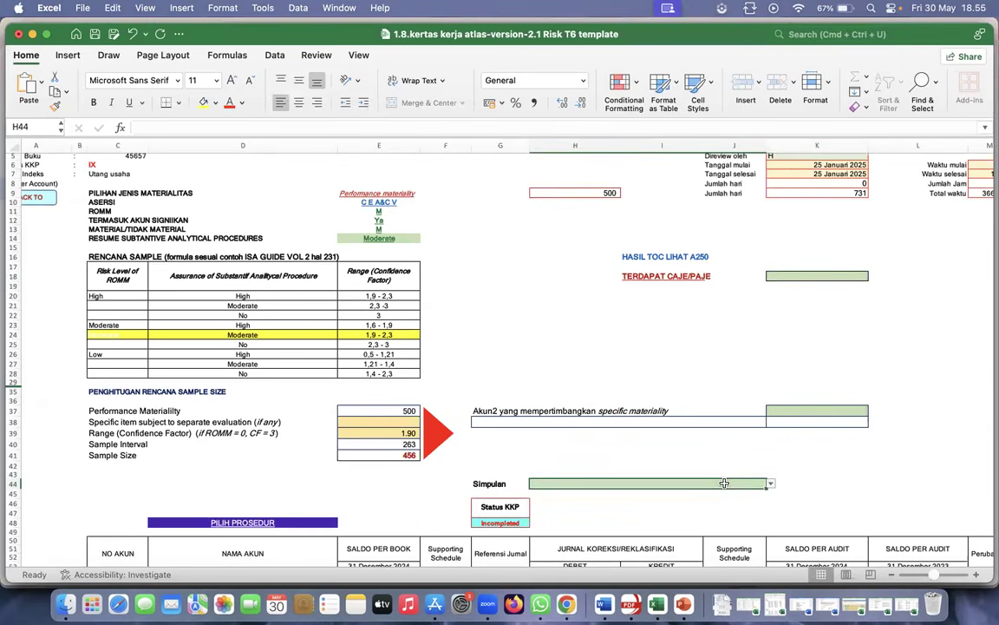
click(771, 485)
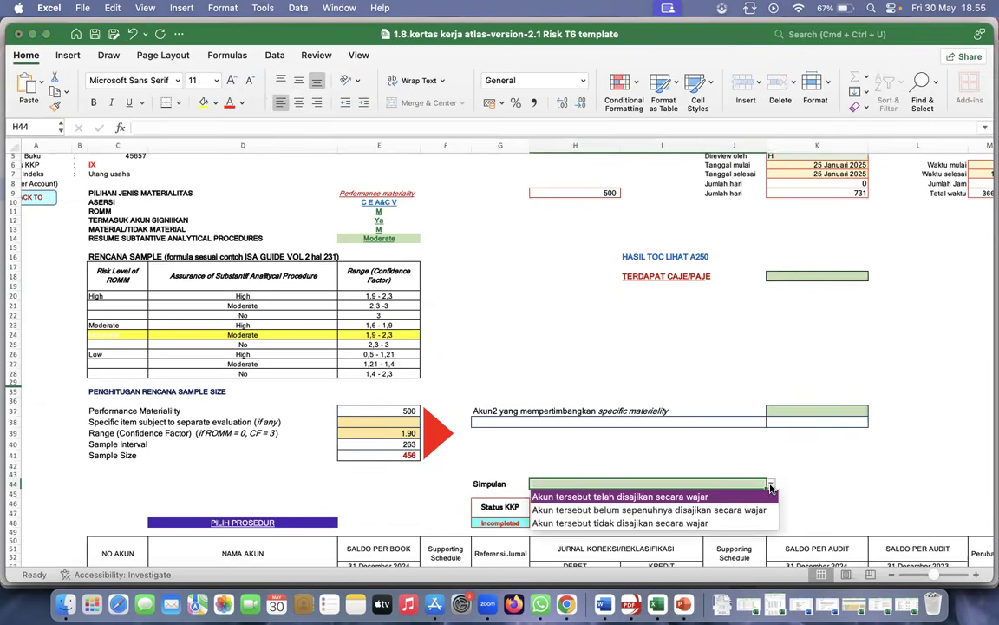
click(703, 497)
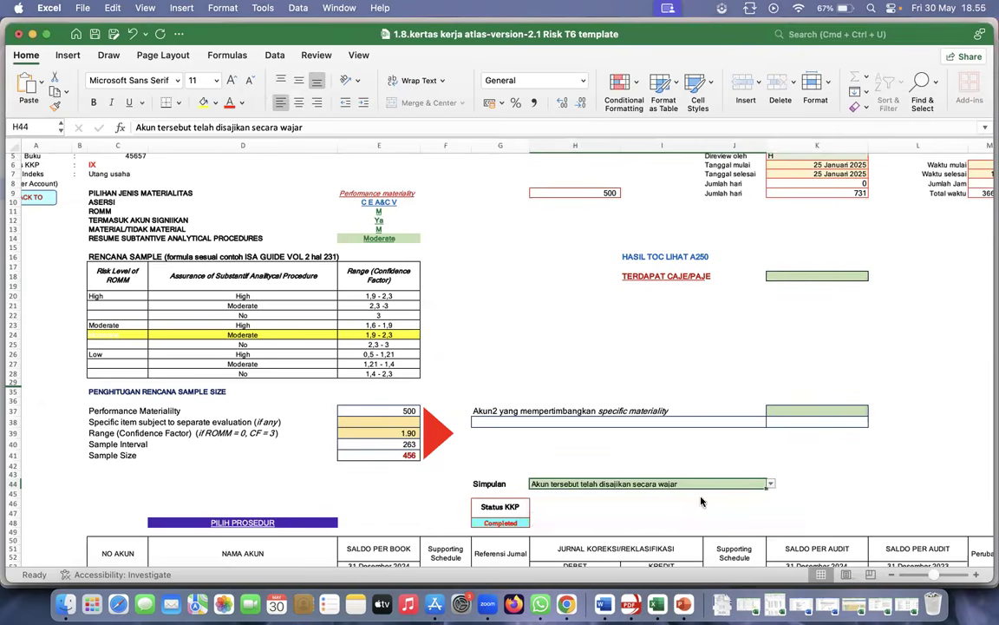
click(832, 275)
click(873, 276)
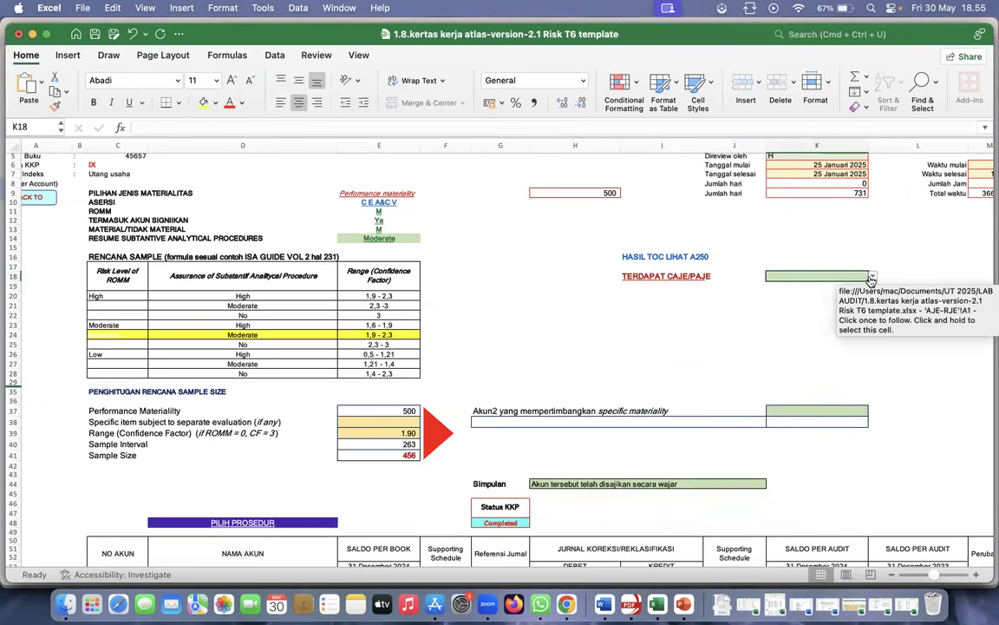
click(777, 289)
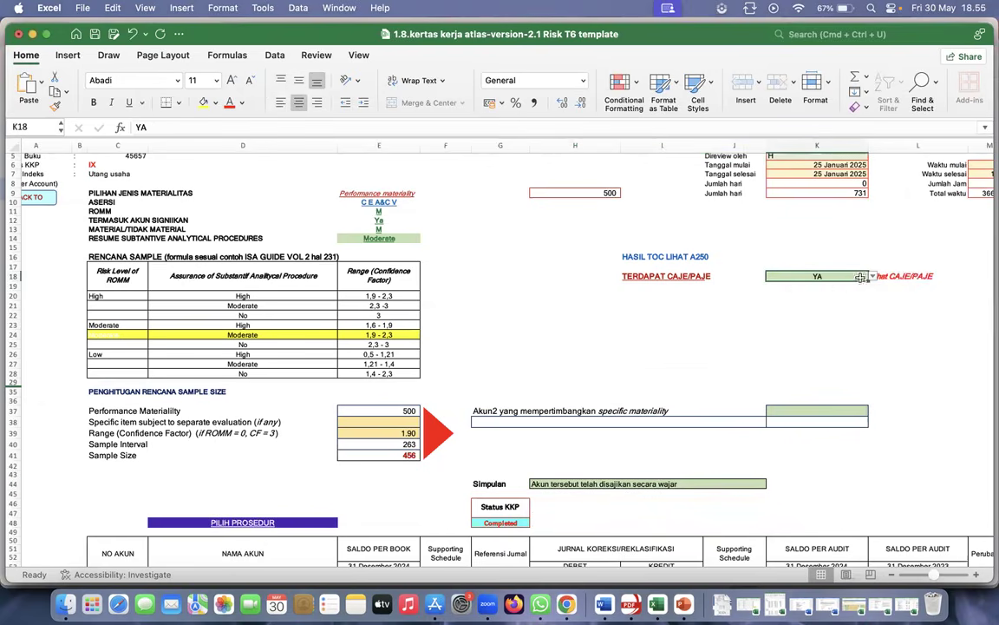
Open the linked CAJE/PAJE sheet and locate the Utang Usaha correcting entry in the Rincian CAJE/PAJE table
click(909, 280)
scroll(607, 384, down, 15)
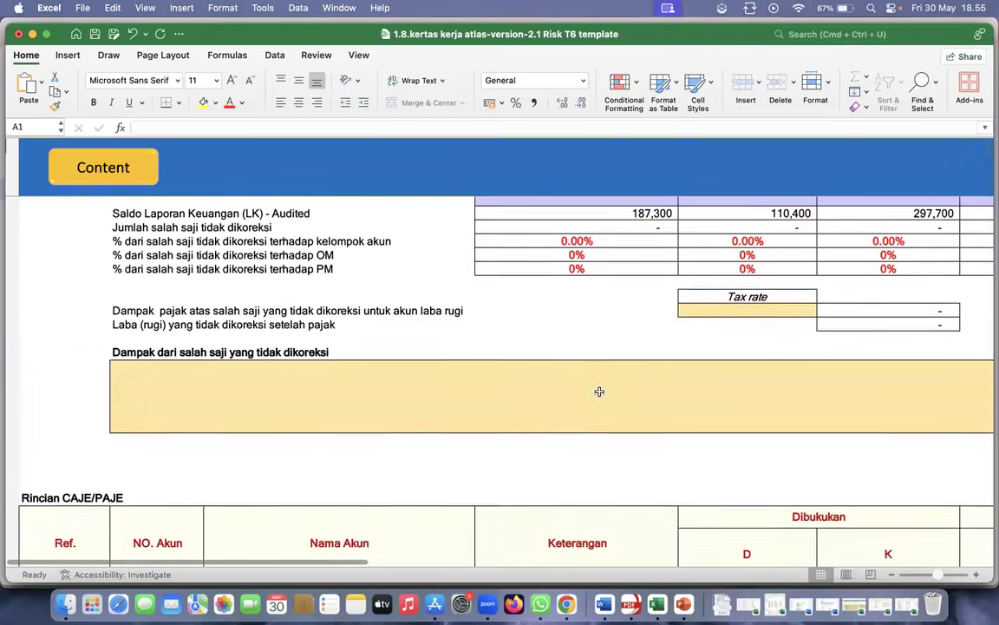
scroll(599, 391, down, 5)
scroll(599, 391, down, 5)
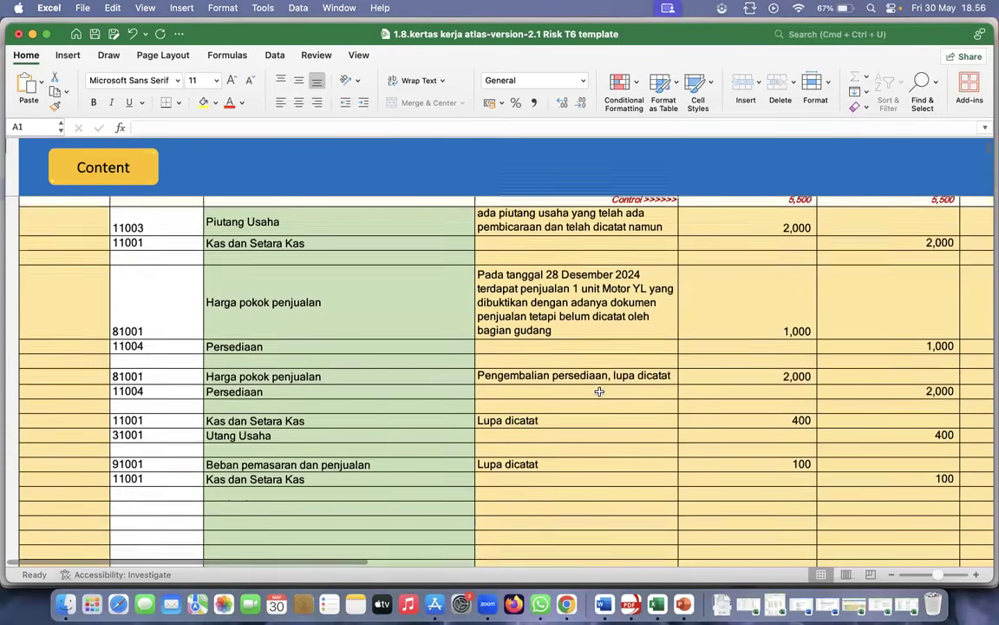
drag(173, 422, 889, 434)
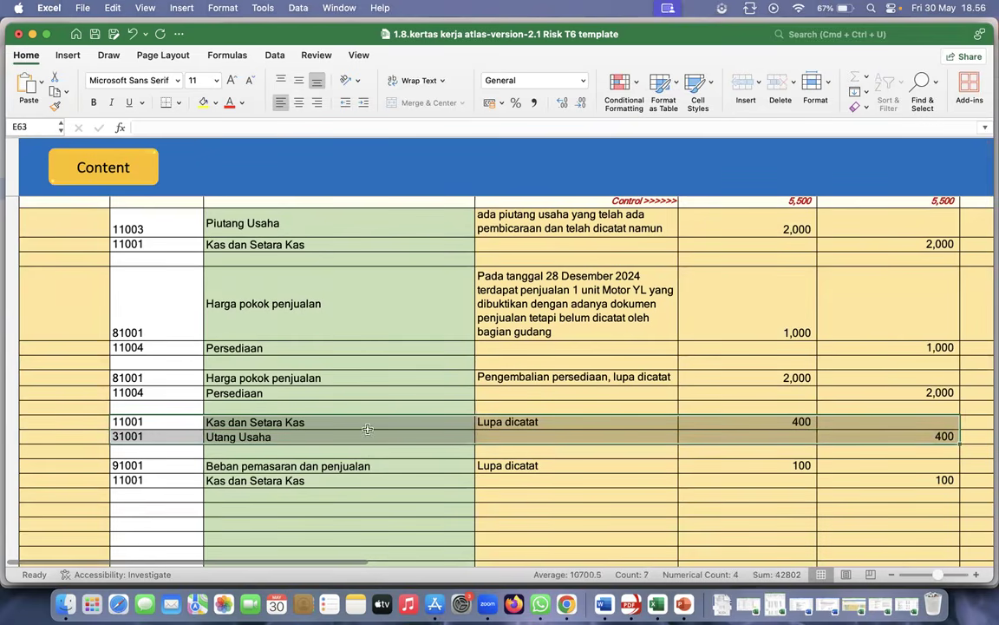
Review the correcting entry in rows 63 and 64, checking its account choices, description, debit and credit amounts
click(278, 434)
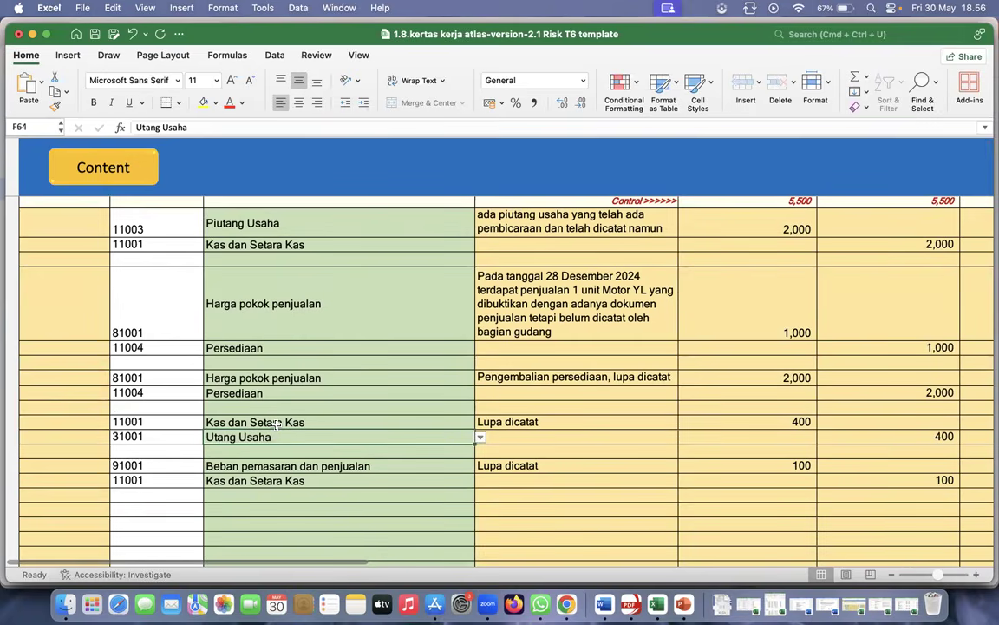
click(276, 423)
click(519, 422)
click(450, 422)
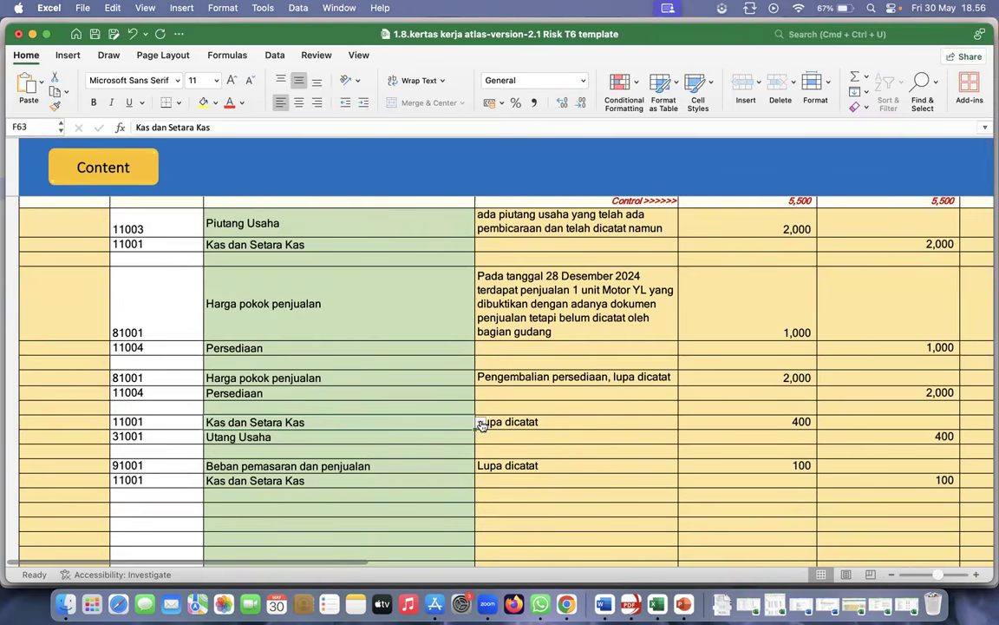
click(479, 424)
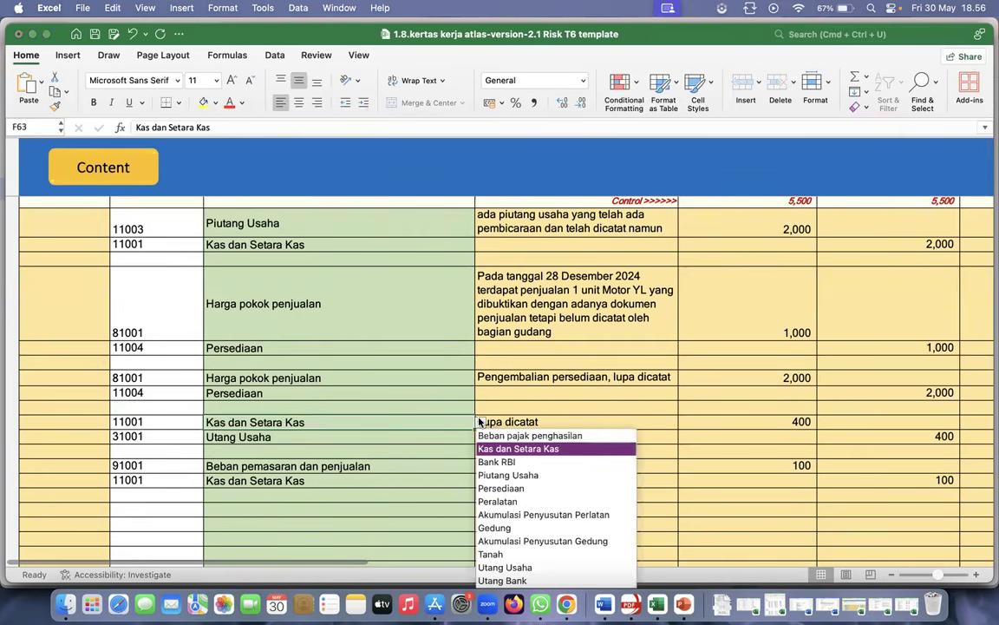
click(480, 422)
click(446, 436)
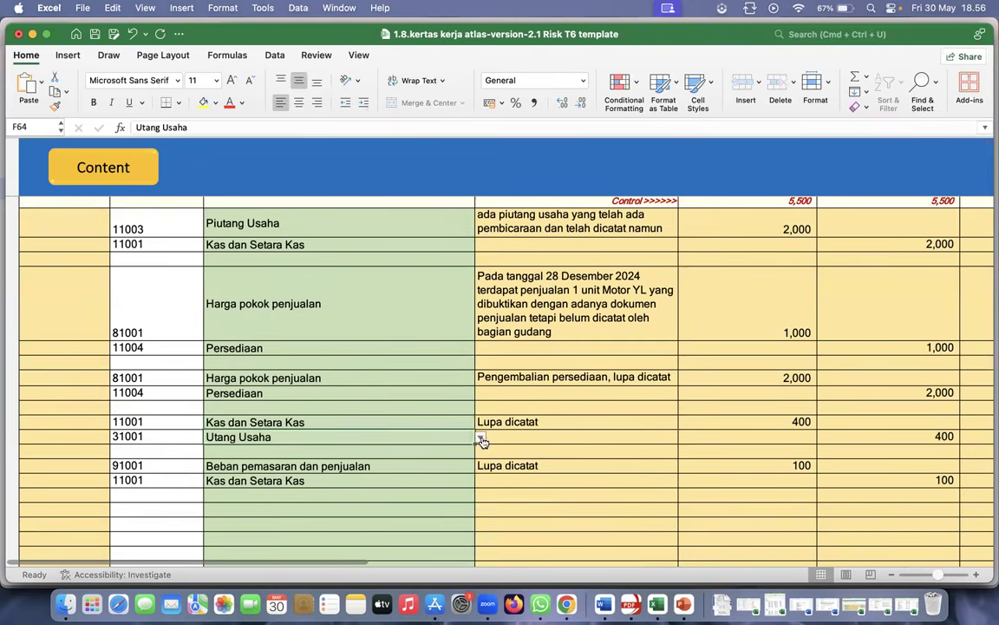
click(480, 438)
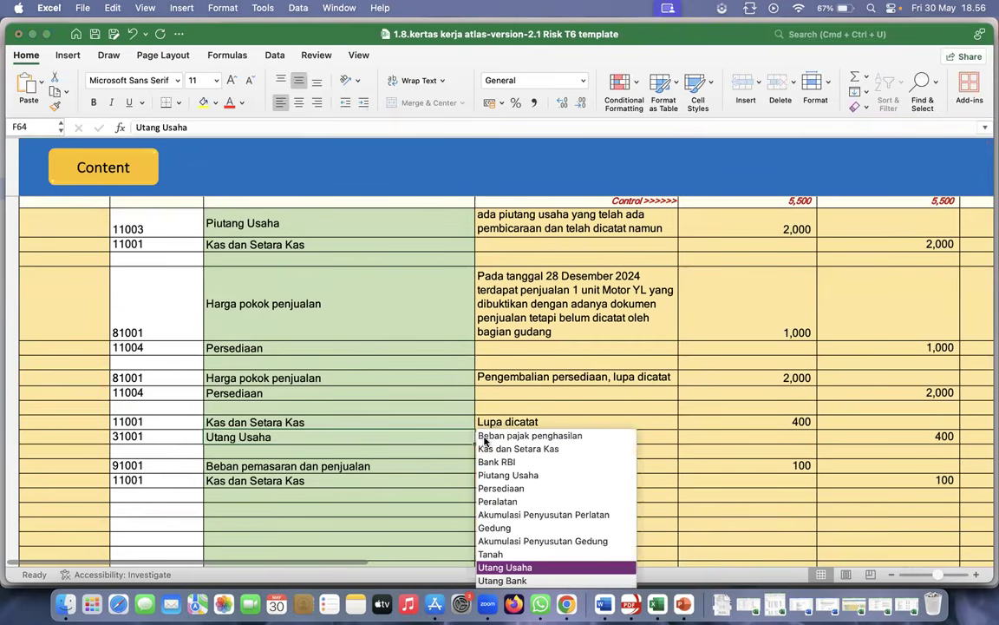
click(505, 566)
click(762, 422)
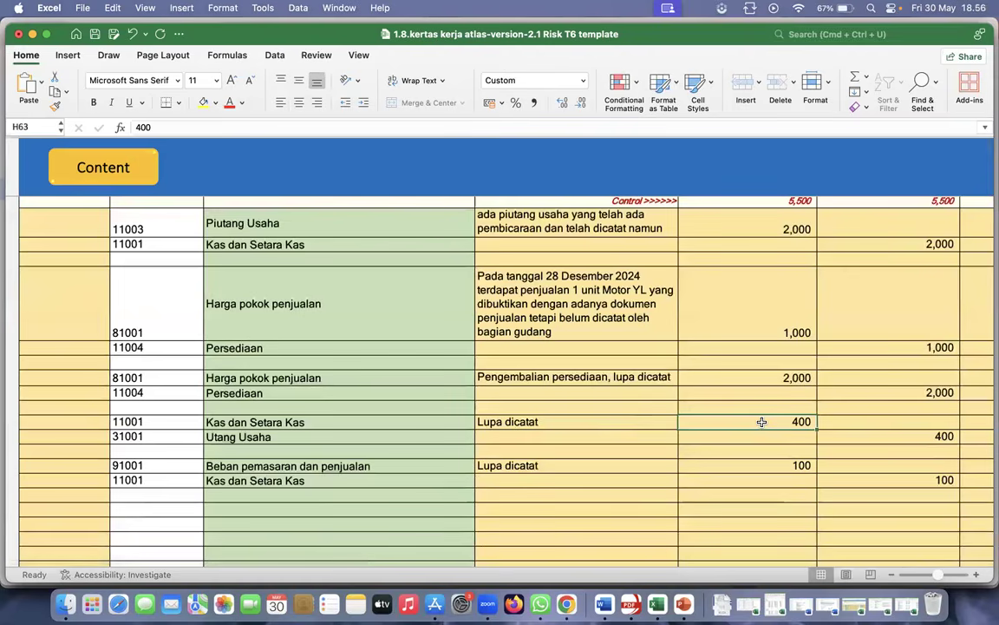
click(914, 439)
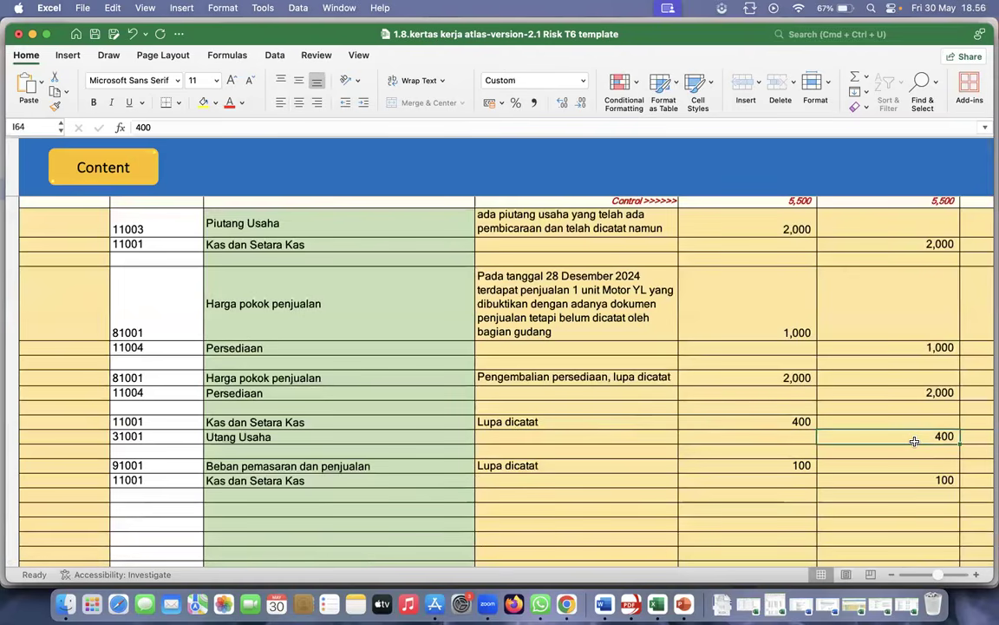
Set column M to YA for both the Kas dan Setara Kas and Utang Usaha lines in rows 63 and 64
scroll(914, 441, right, 10)
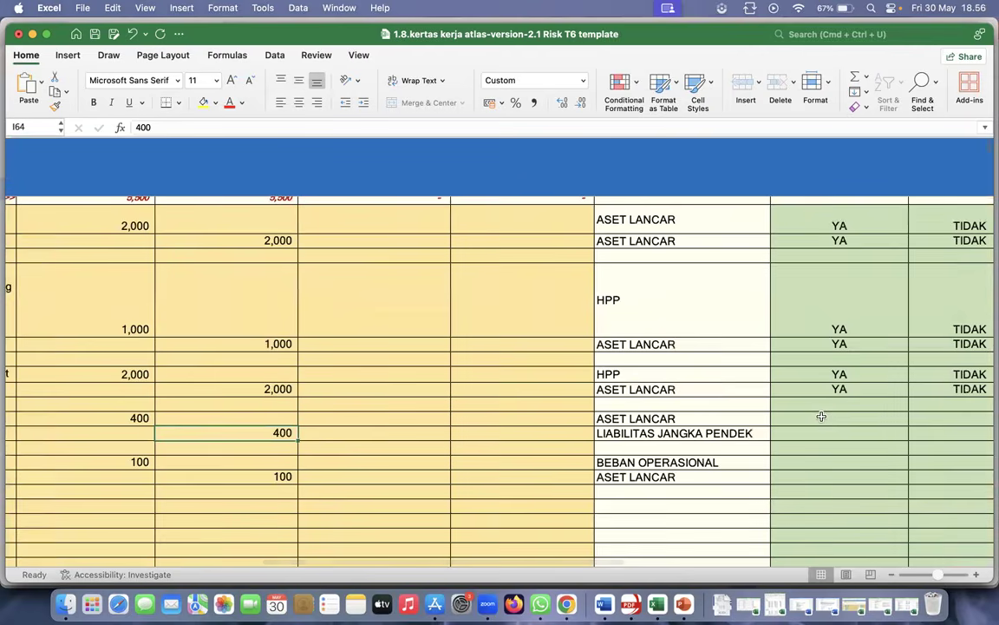
click(825, 419)
click(914, 419)
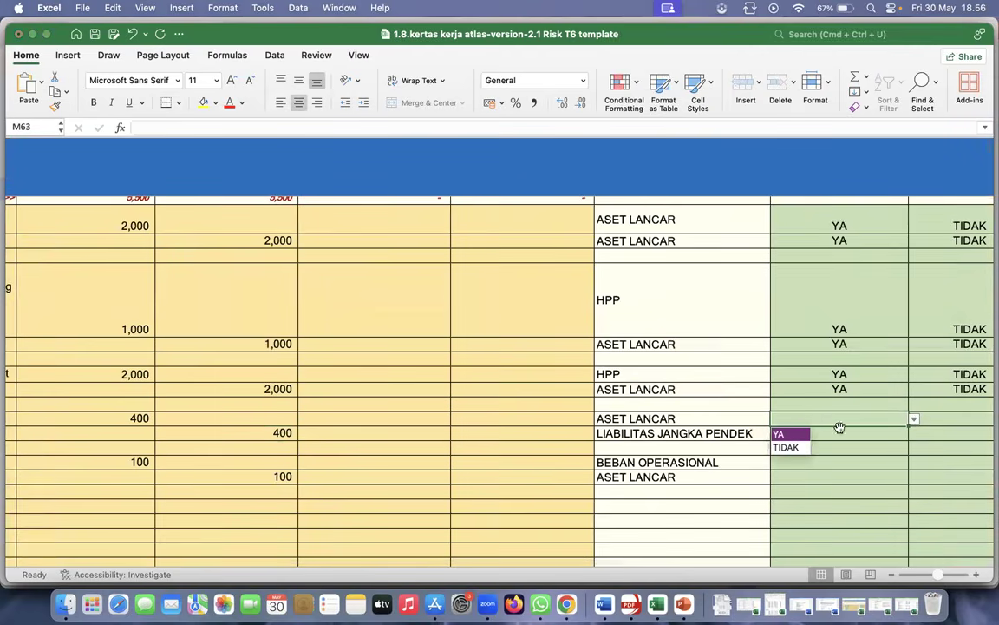
click(794, 431)
click(803, 436)
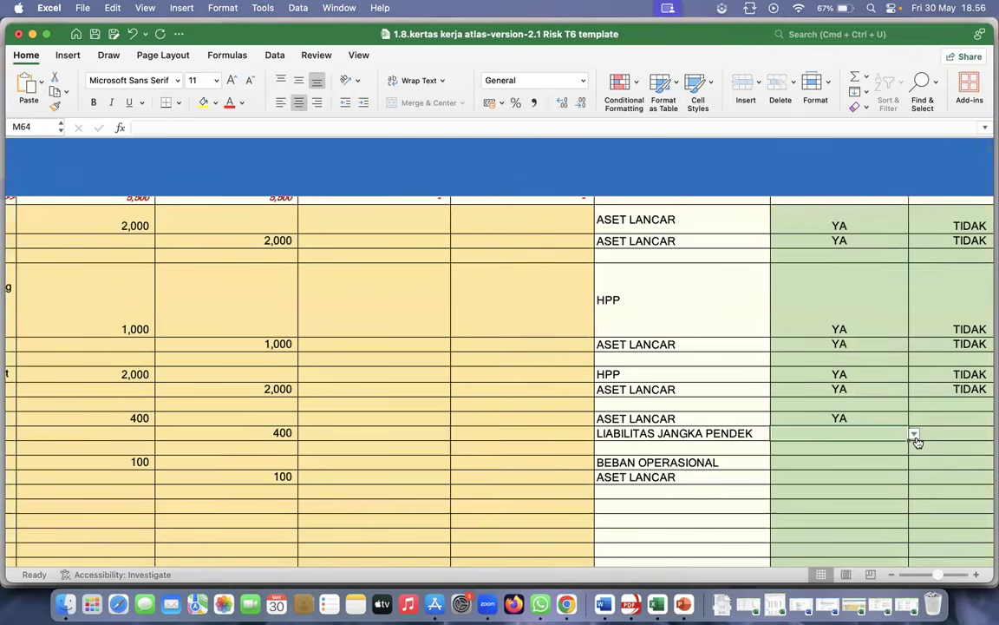
click(914, 433)
click(792, 449)
Set Adanya Kecurangan to TIDAK for both the Kas dan Setara Kas and Utang Usaha lines in rows 63 and 64
scroll(794, 455, right, 3)
click(832, 403)
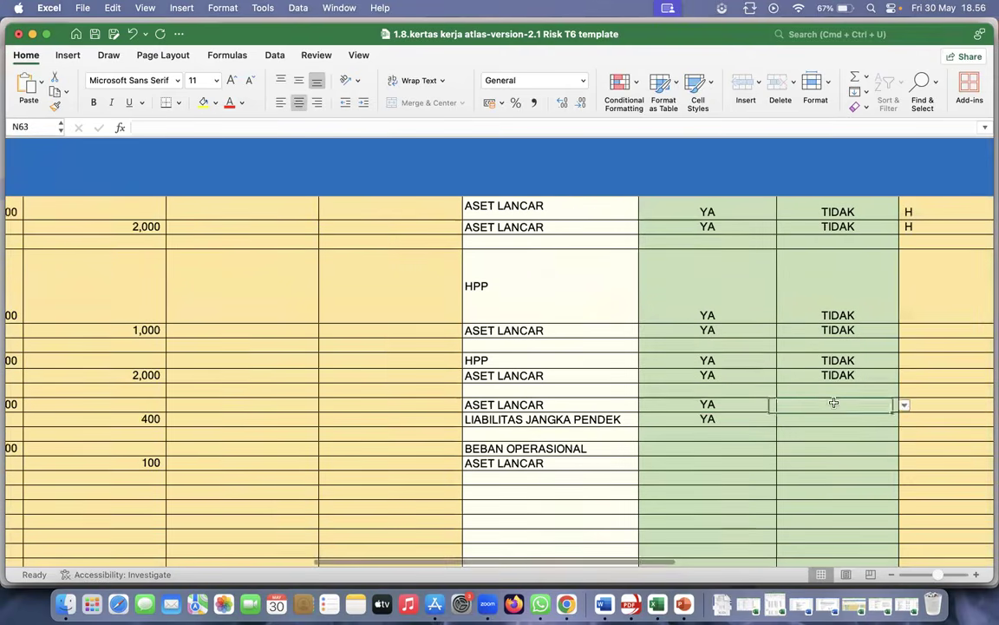
click(905, 405)
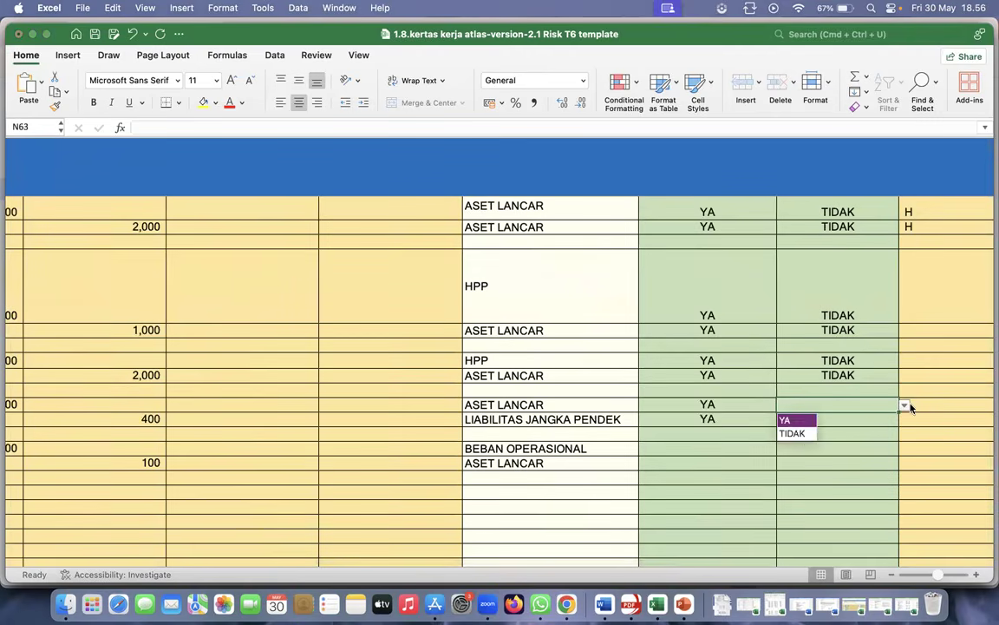
click(793, 433)
click(825, 420)
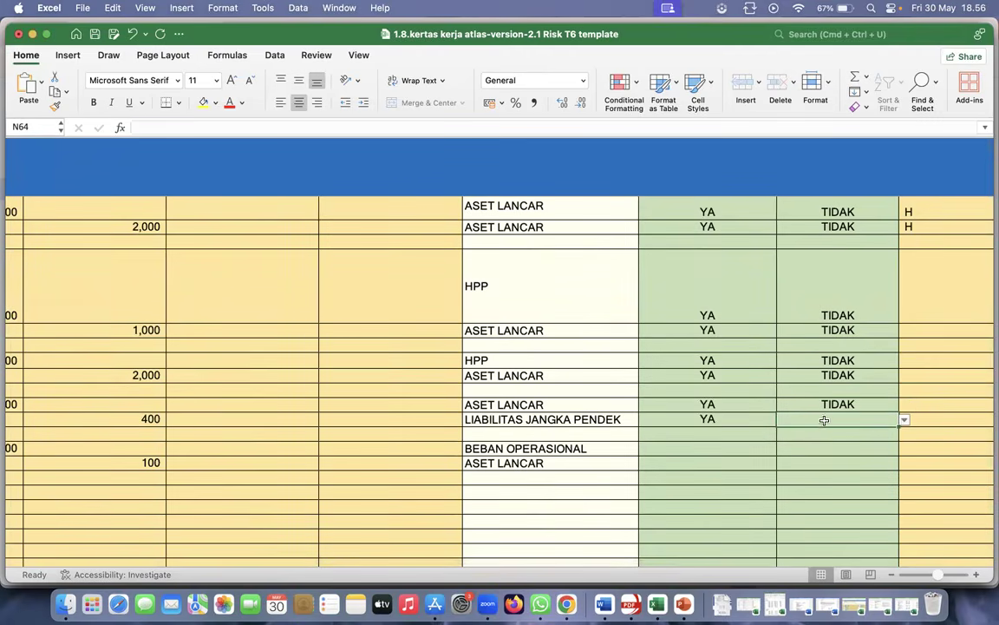
click(904, 420)
click(793, 447)
Review the Rincian CAJE/PAJE column headings and the accounts, description and amounts of the Utang Usaha correcting entry
scroll(832, 408, up, 5)
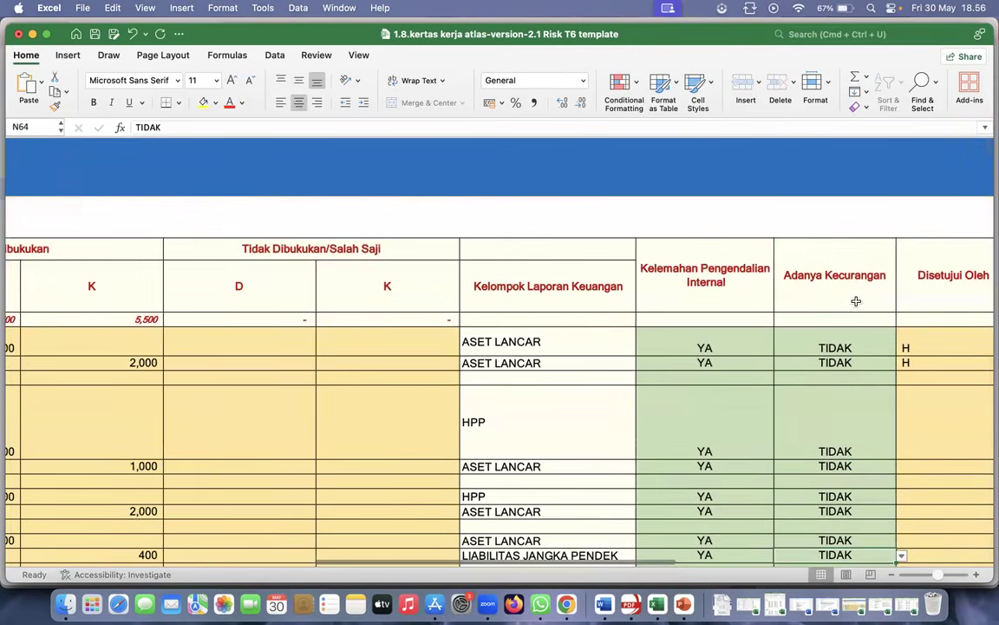
scroll(845, 354, down, 2)
scroll(844, 354, right, 1)
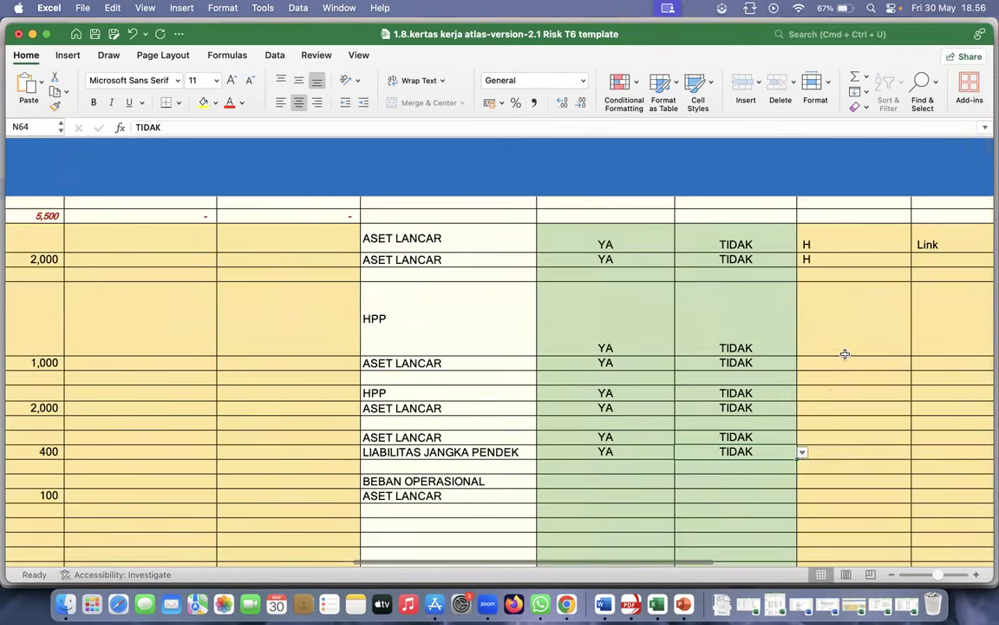
click(826, 396)
scroll(832, 391, up, 3)
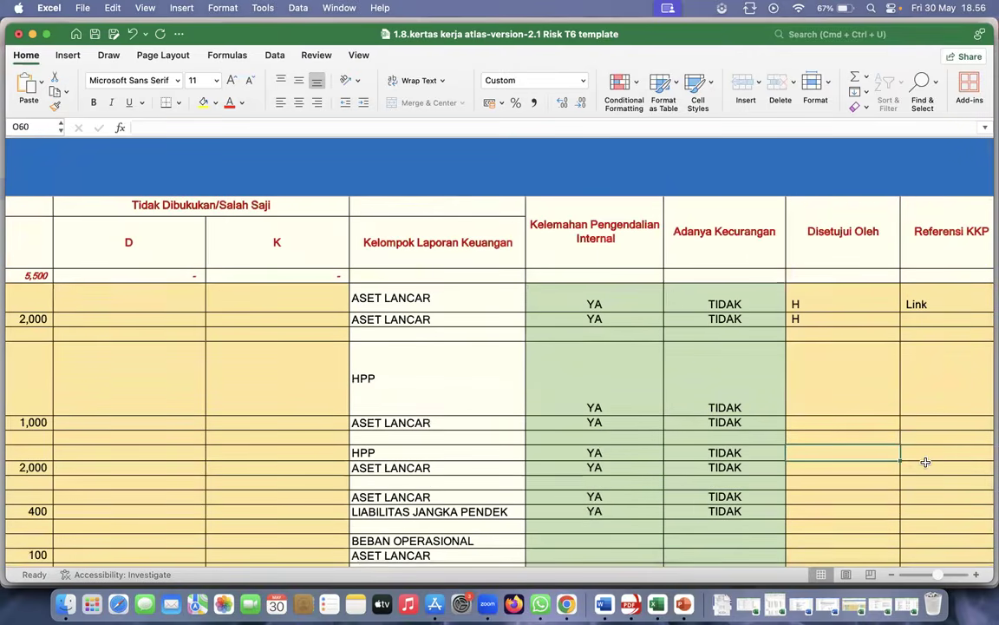
scroll(925, 461, left, 10)
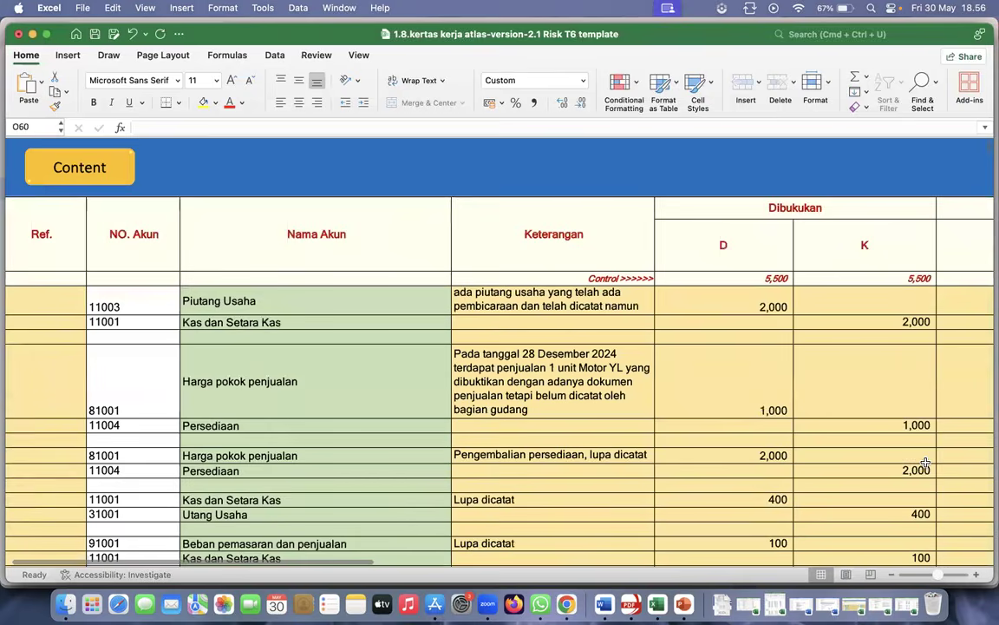
scroll(444, 531, left, 2)
scroll(443, 531, up, 1)
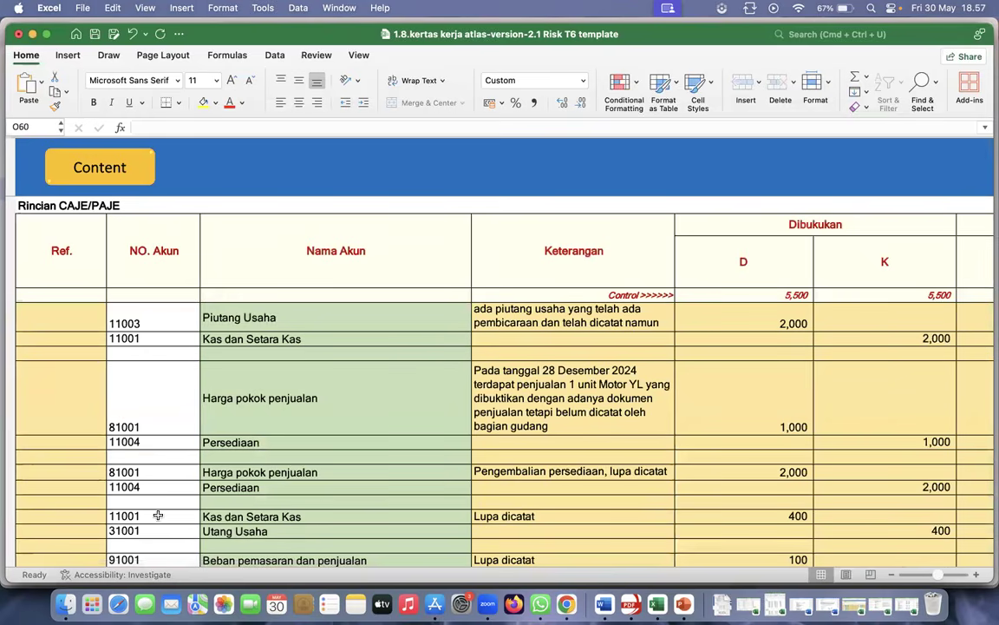
drag(158, 515, 800, 539)
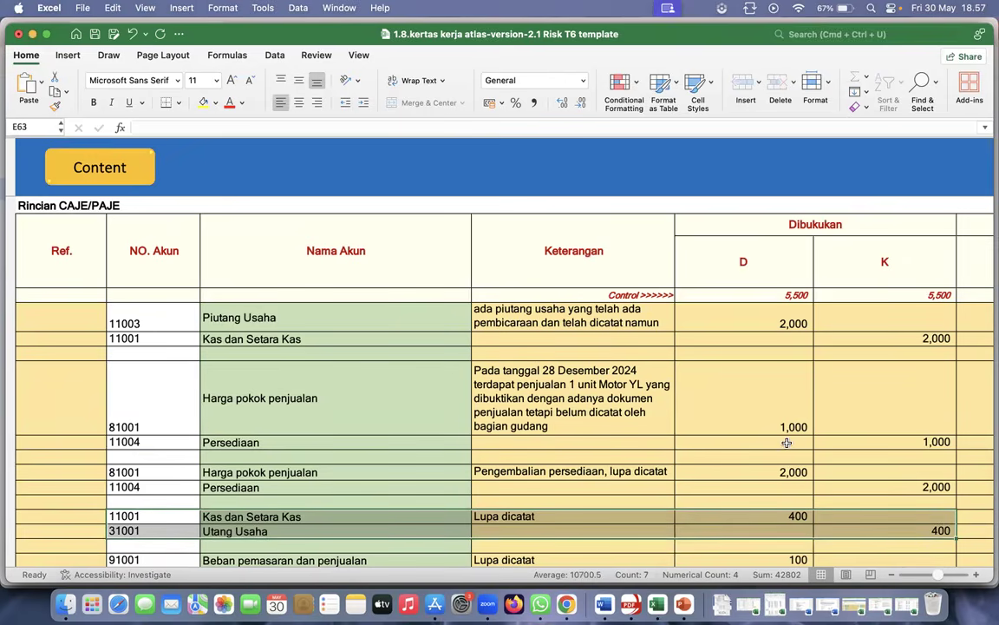
Return to the Worksheets index, go to Procedures Mapping & Lead Schedule (B120), and open schedule XVI for Beban Pemasaran dan Penjualan
scroll(785, 440, up, 10)
scroll(785, 440, right, 5)
scroll(785, 441, right, 5)
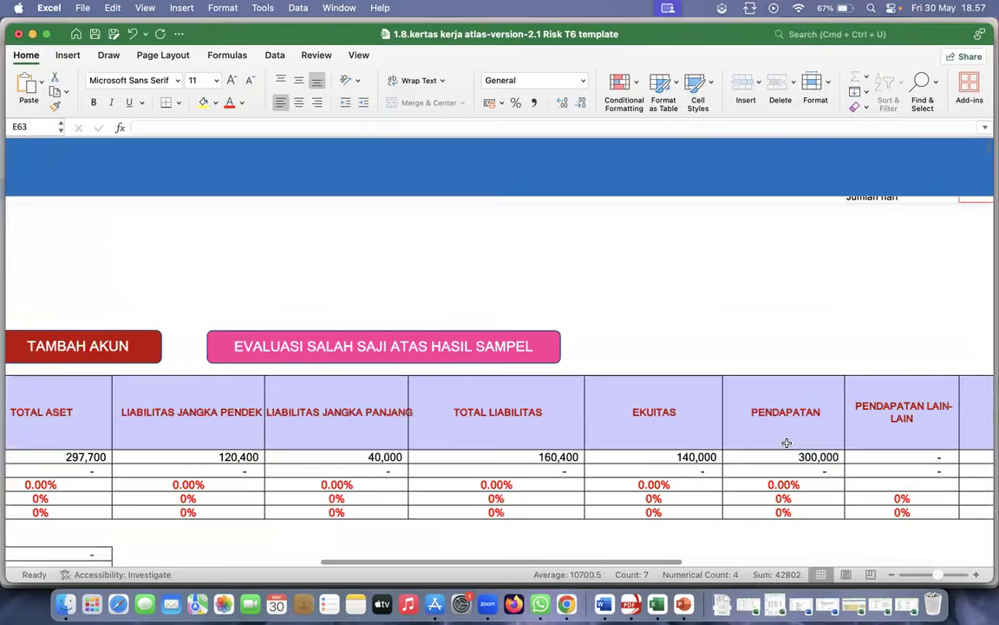
scroll(785, 442, up, 10)
scroll(785, 442, right, 5)
scroll(851, 177, up, 1)
click(850, 177)
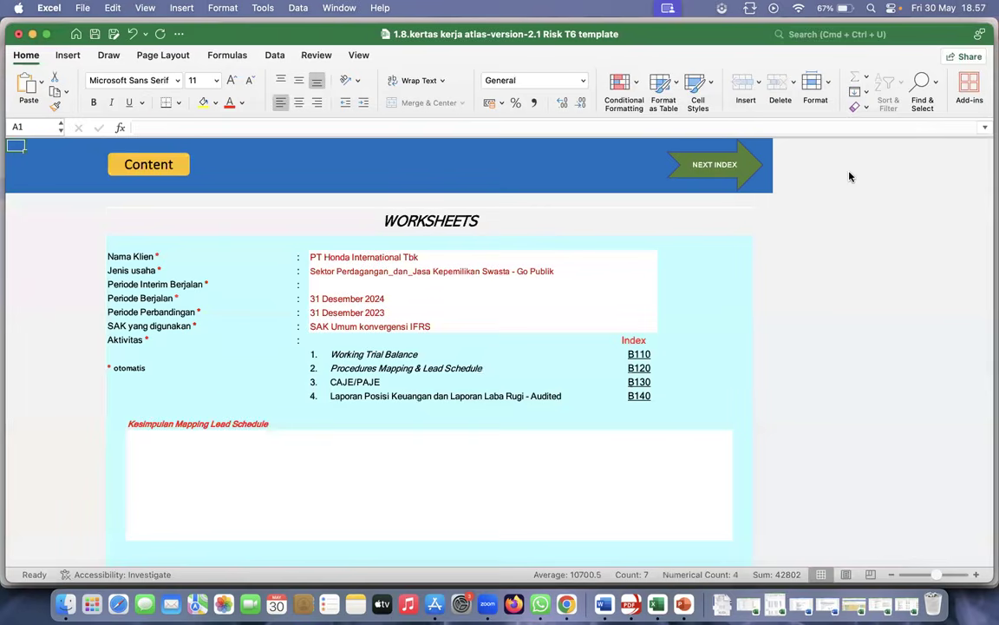
click(638, 372)
scroll(462, 442, down, 2)
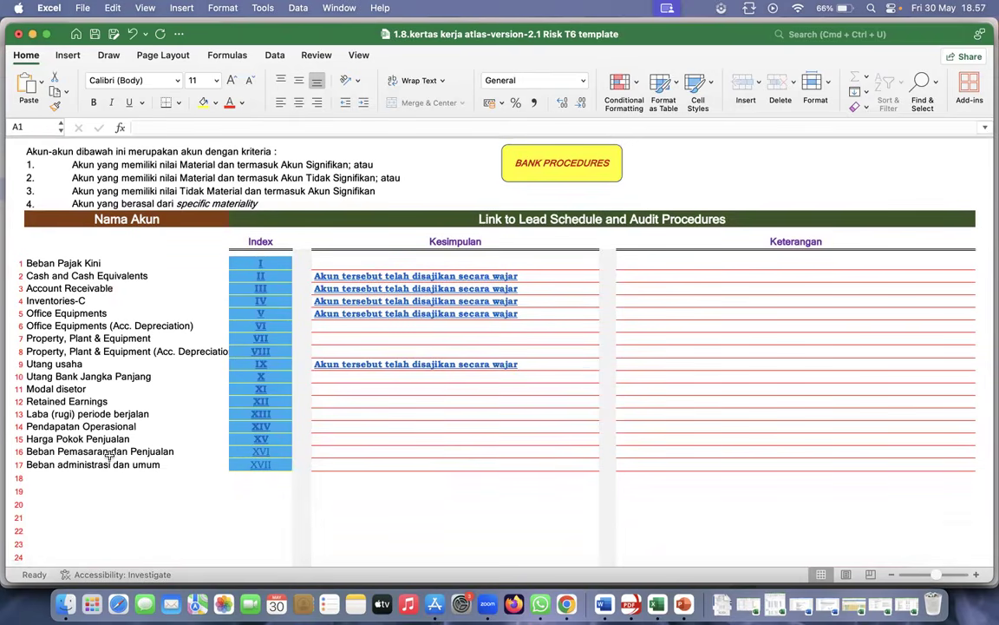
click(262, 453)
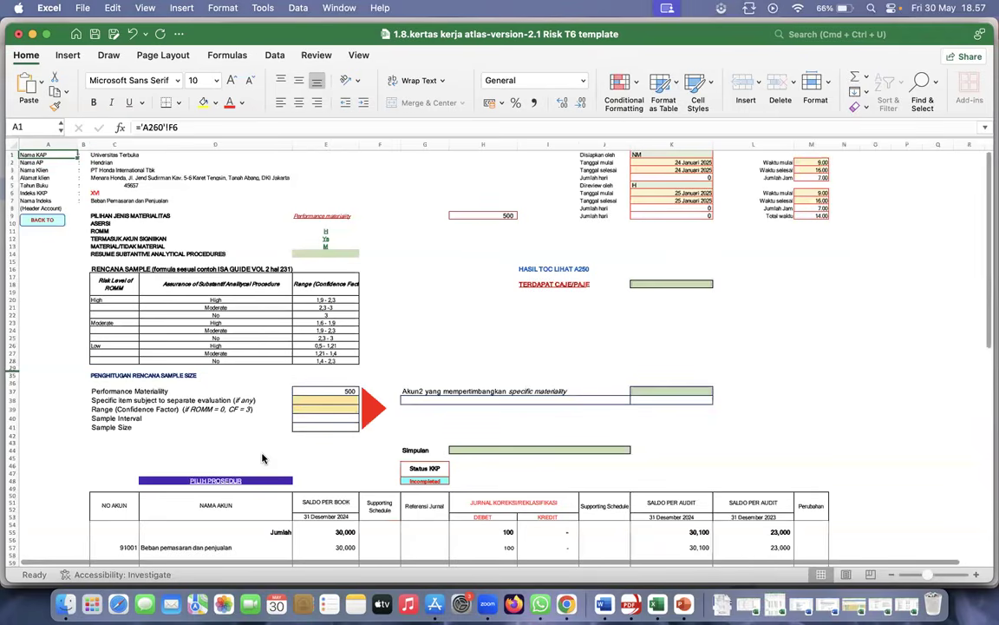
Set the substantive analytical procedures resume to Moderate and the Range (Confidence Factor) to 2.3 for Beban Pemasaran dan Penjualan
click(349, 251)
click(362, 254)
click(306, 253)
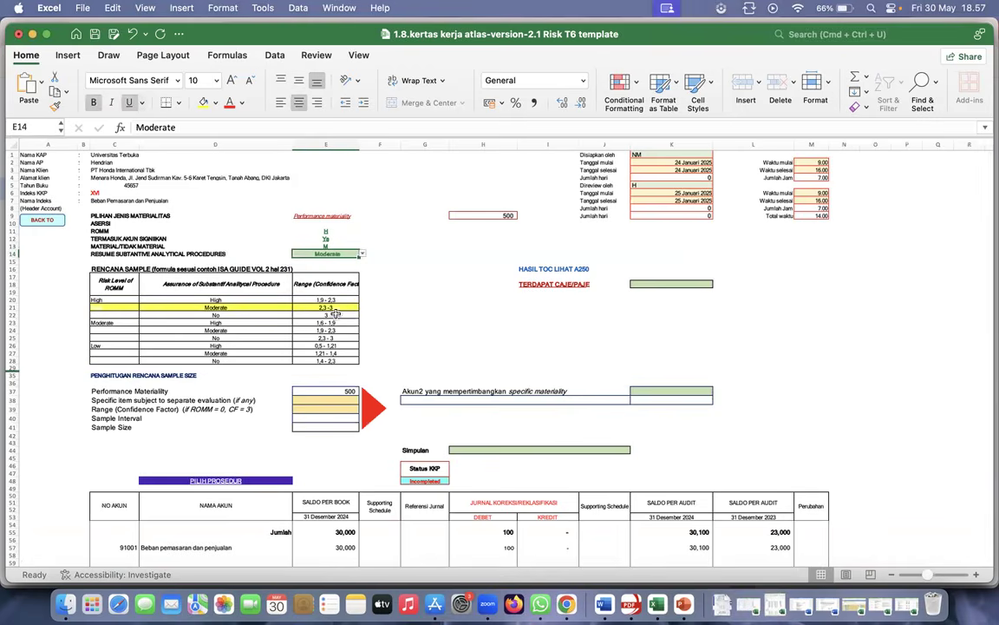
click(337, 409)
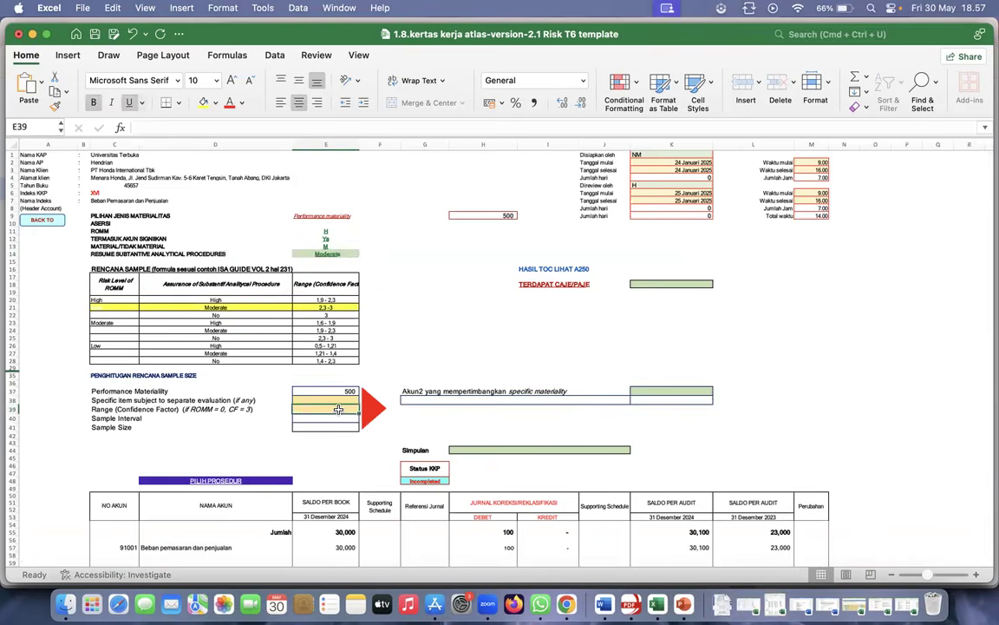
text(2)
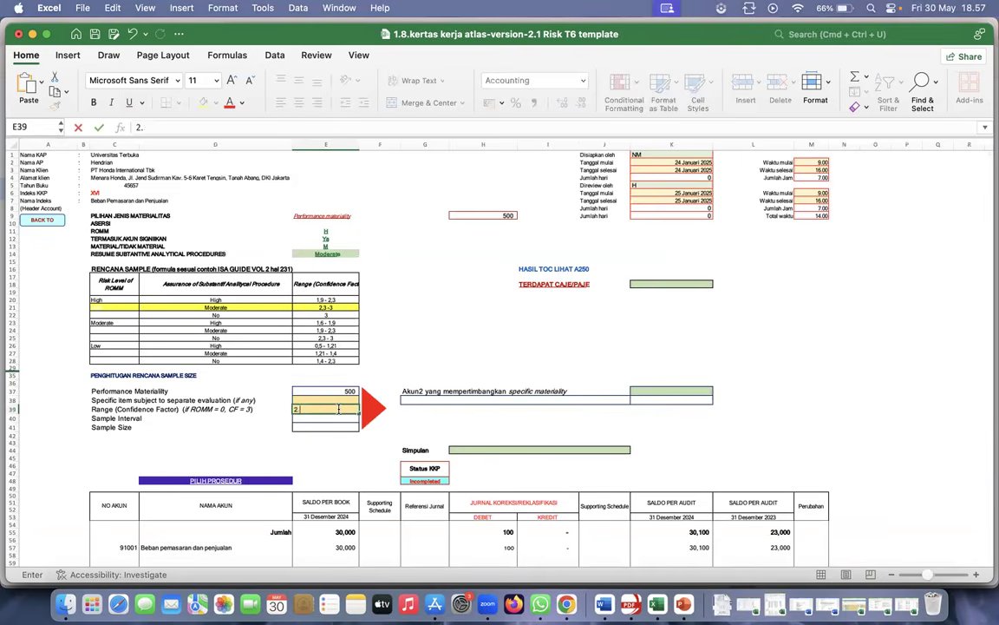
text(.3)
key(Return)
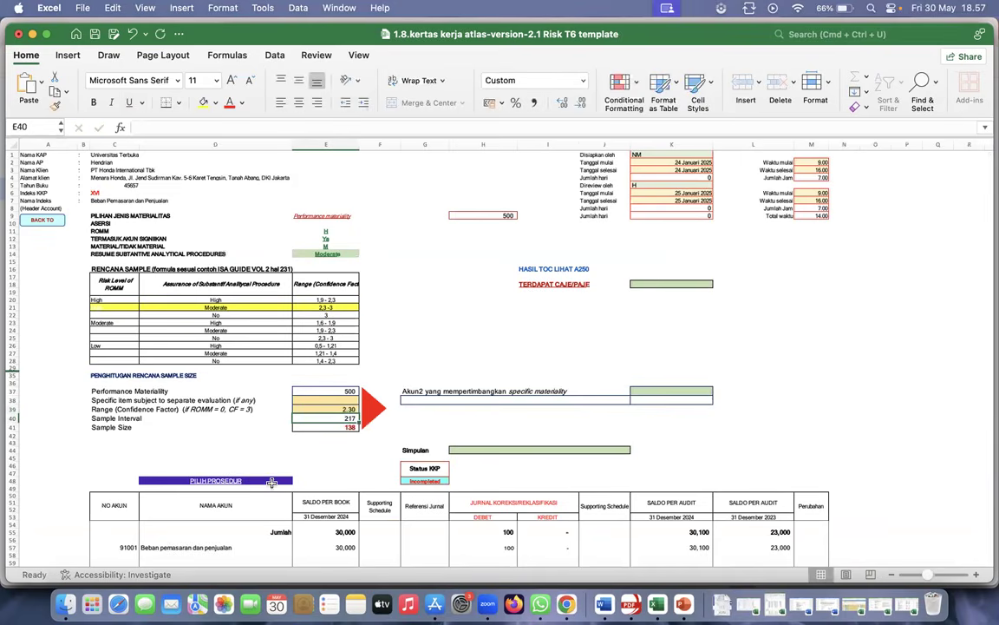
Open the procedure selection for schedule XVI and choose the account BEBAN OPERASI/ADMINISTRASI DAN UMUM
click(205, 486)
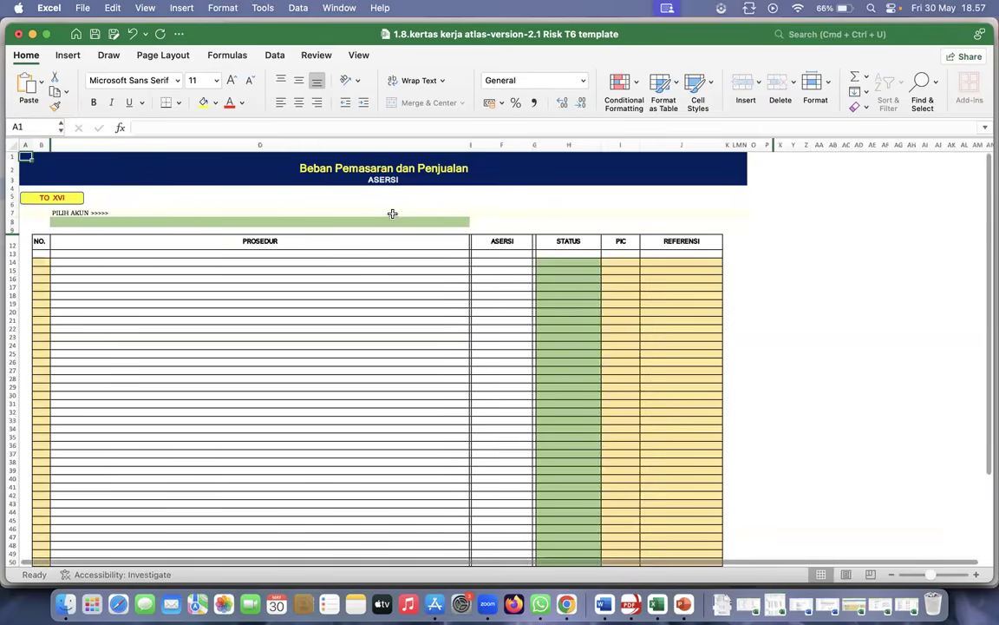
click(460, 222)
click(472, 223)
scroll(253, 347, down, 6)
scroll(252, 346, down, 2)
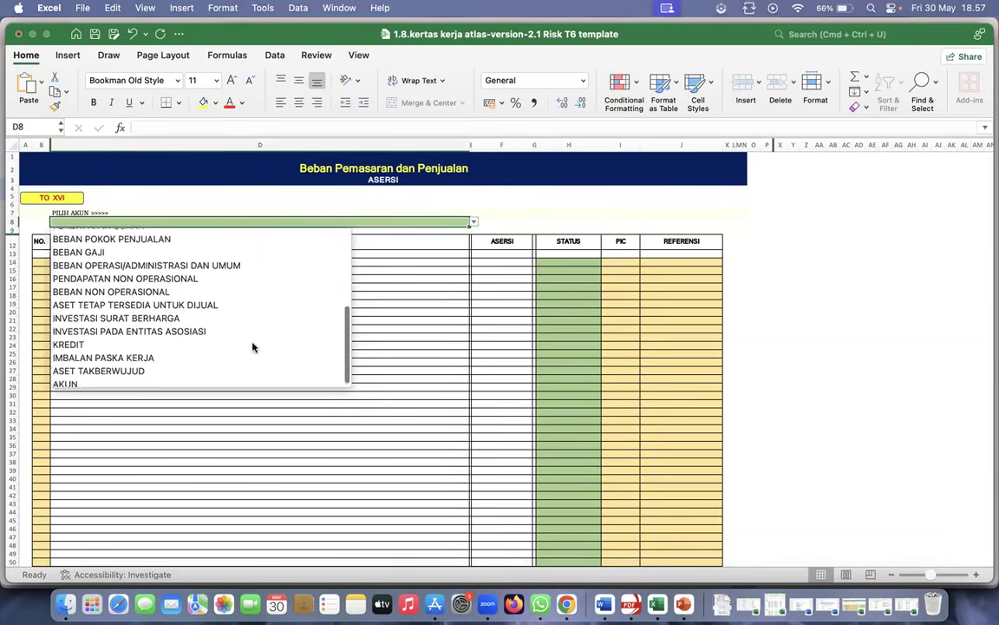
click(148, 262)
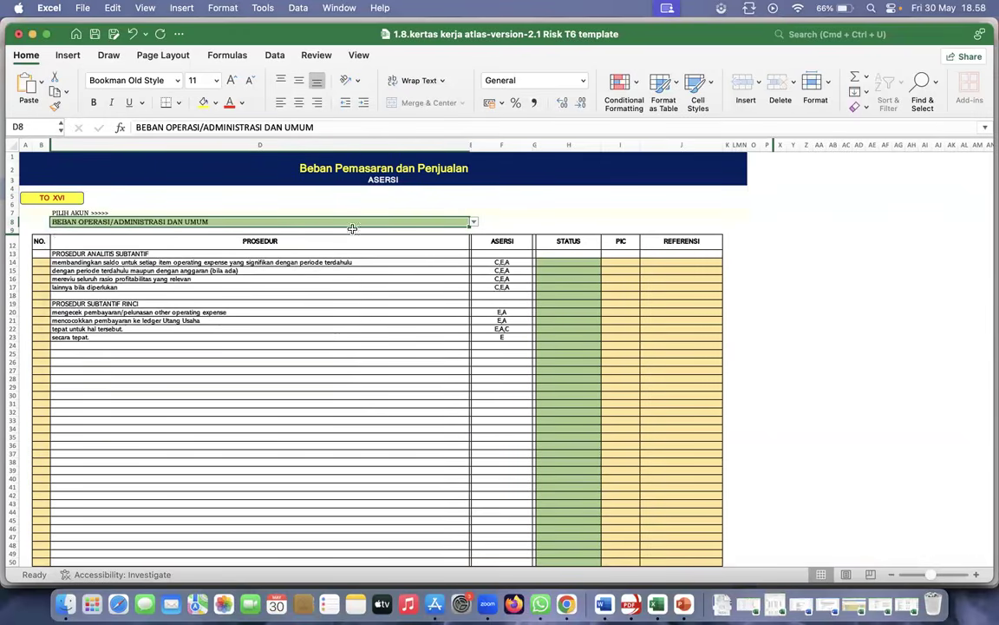
Set the status of the four Prosedur Analitis Subtantif procedures in rows 14 to 17 to DILAKUKAN
click(565, 263)
key(alt+Down)
key(Return)
click(577, 261)
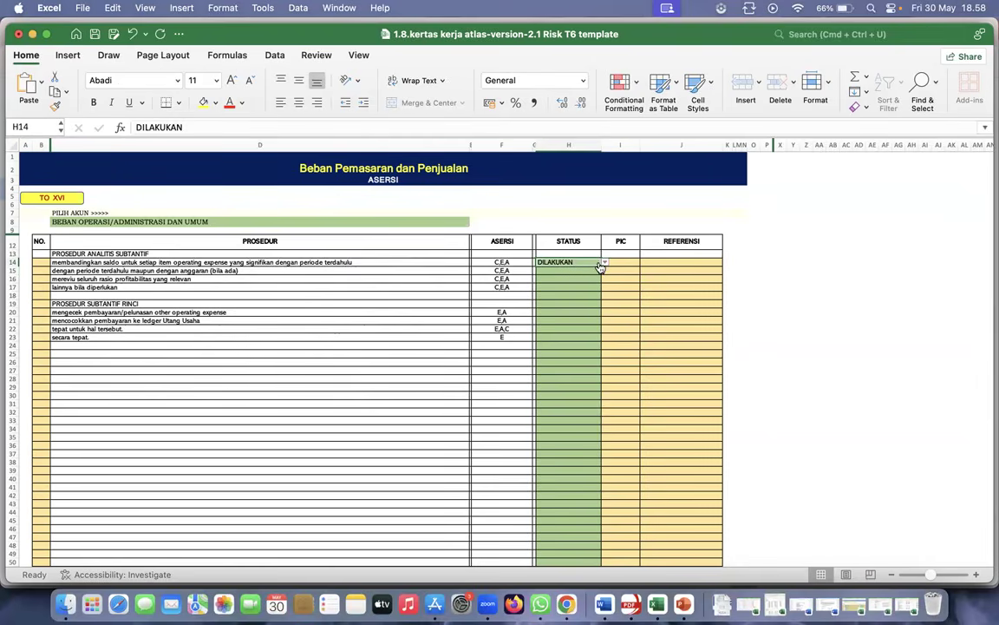
click(590, 269)
key(alt+Down)
key(Return)
key(alt+Down)
key(Return)
key(alt+Down)
key(Return)
Mark the four Prosedur Subtantif Rinci procedures in rows 20 to 23 as DILAKUKAN
key(Down)
key(Down)
text(d)
key(Return)
text(d)
key(Return)
text(d)
key(Return)
text(d)
key(Return)
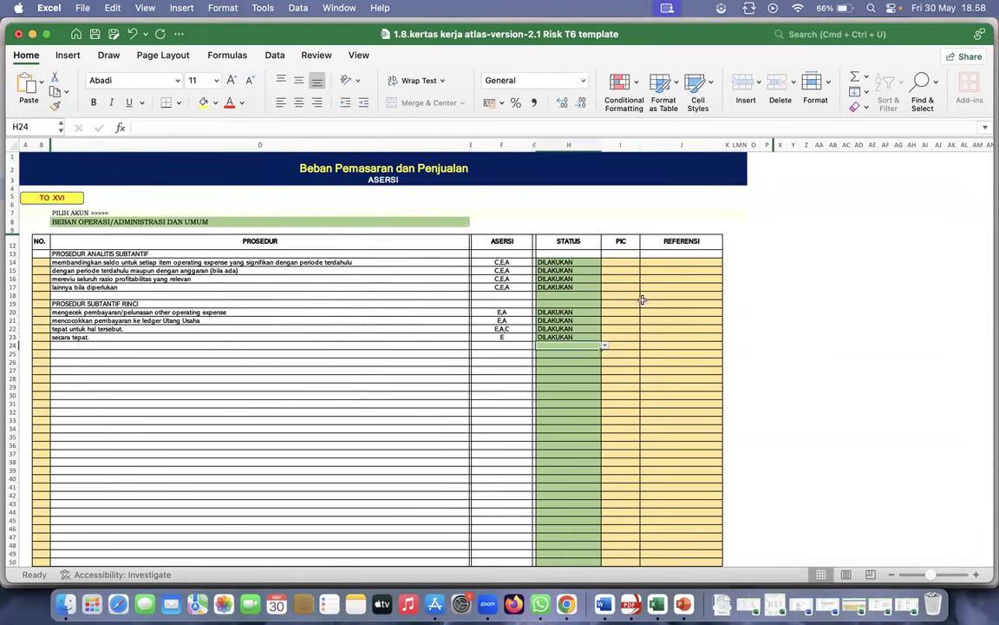
Return to the Beban Pemasaran dan Penjualan schedule and select the TERDAPAT CAJE/PAJE answer cell
click(65, 198)
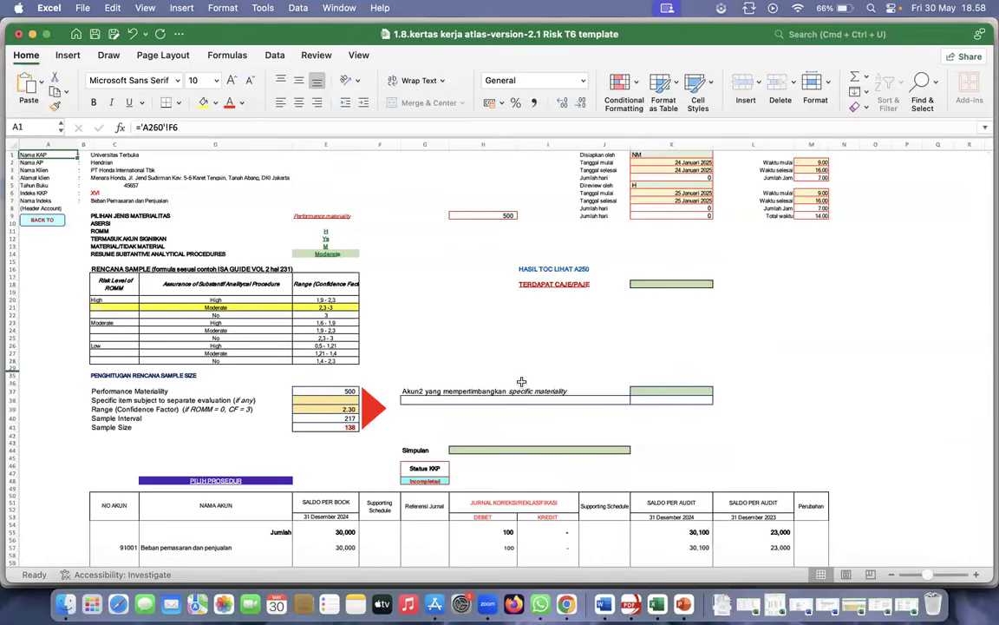
scroll(524, 383, up, 3)
scroll(521, 383, up, 1)
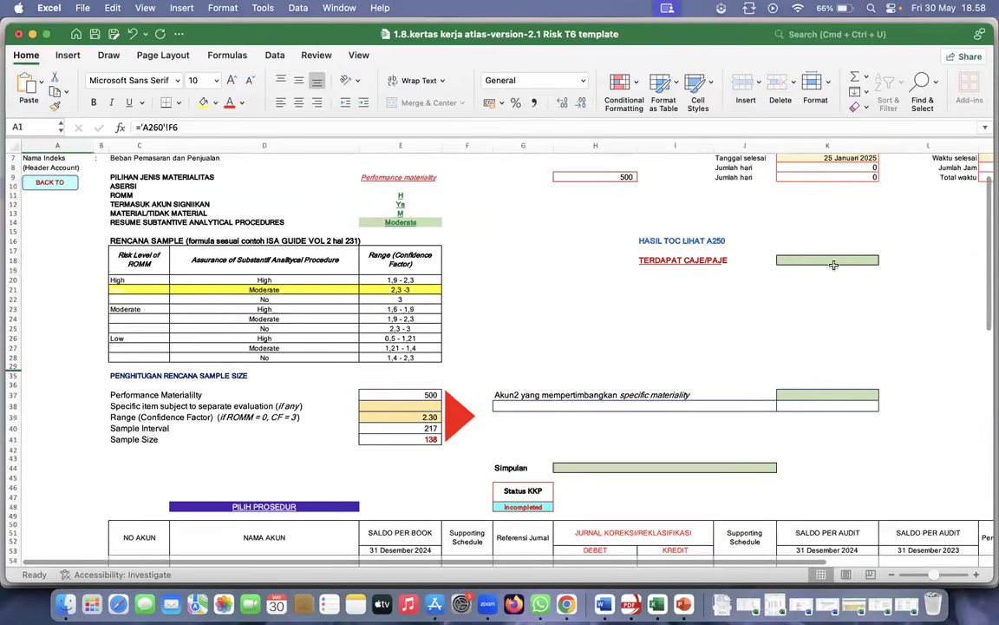
click(837, 257)
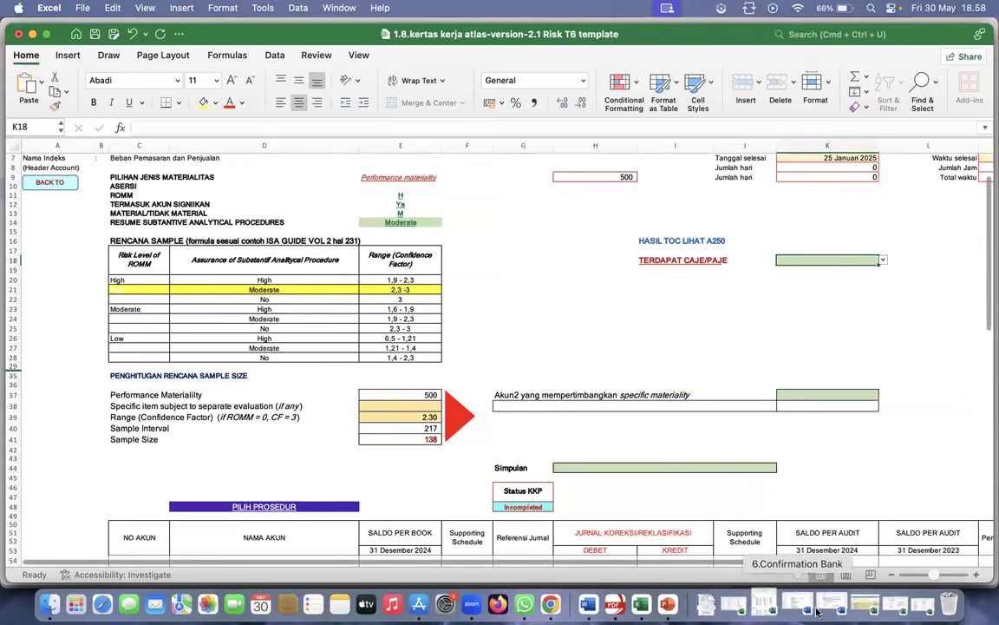
Open the 7.Worksheet Expenditure workbook and examine both expense sheets for test details and notes on unrecorded items
click(755, 605)
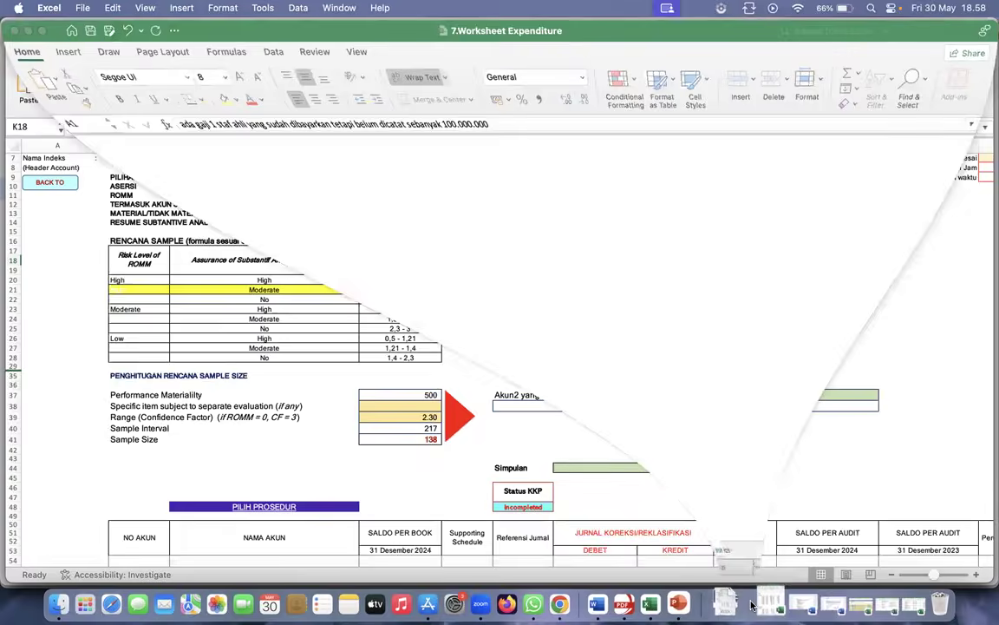
scroll(432, 272, up, 5)
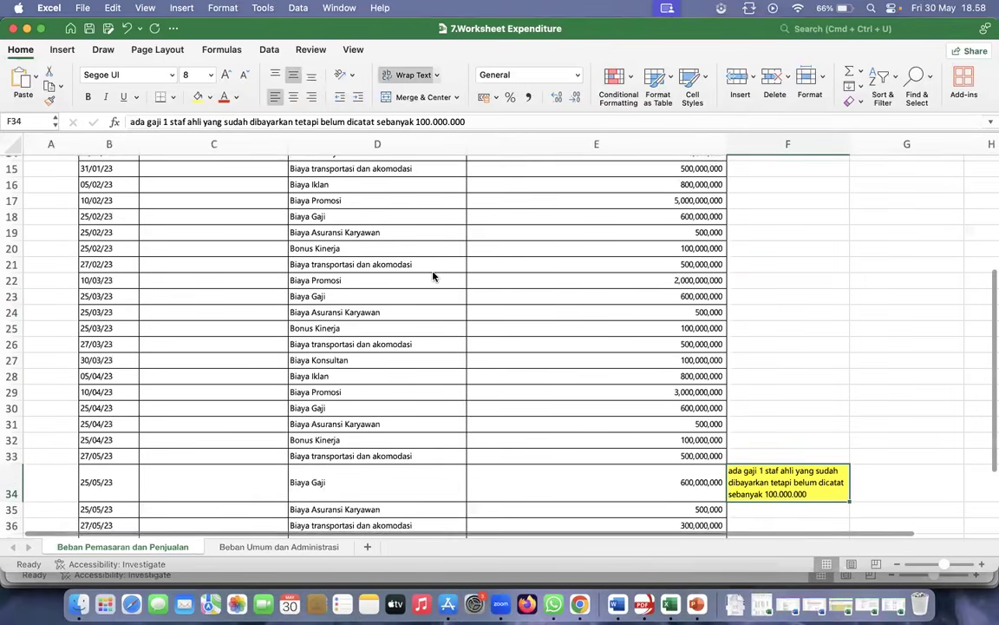
click(272, 547)
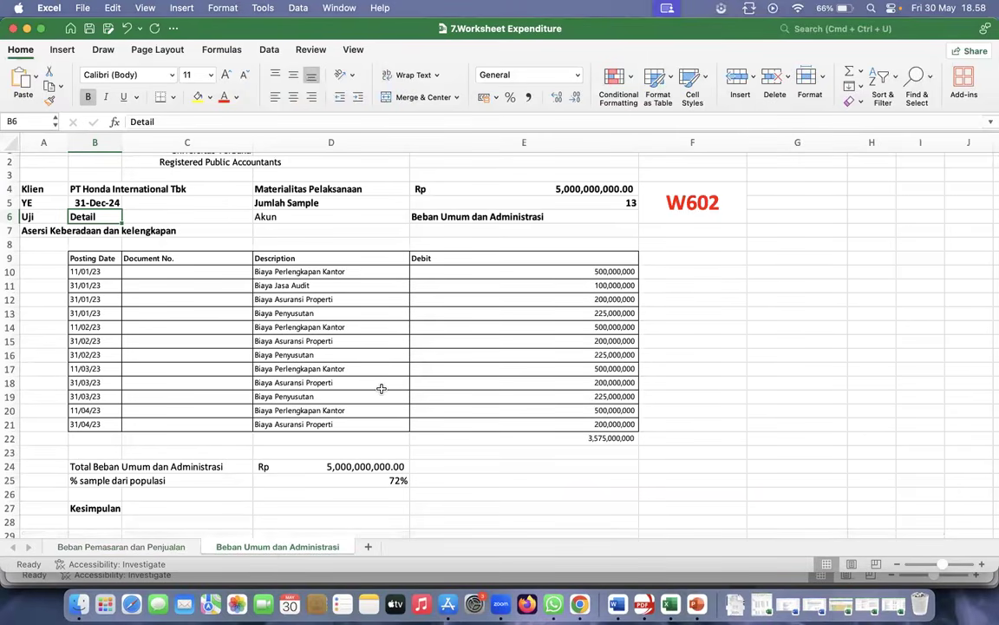
scroll(382, 388, up, 1)
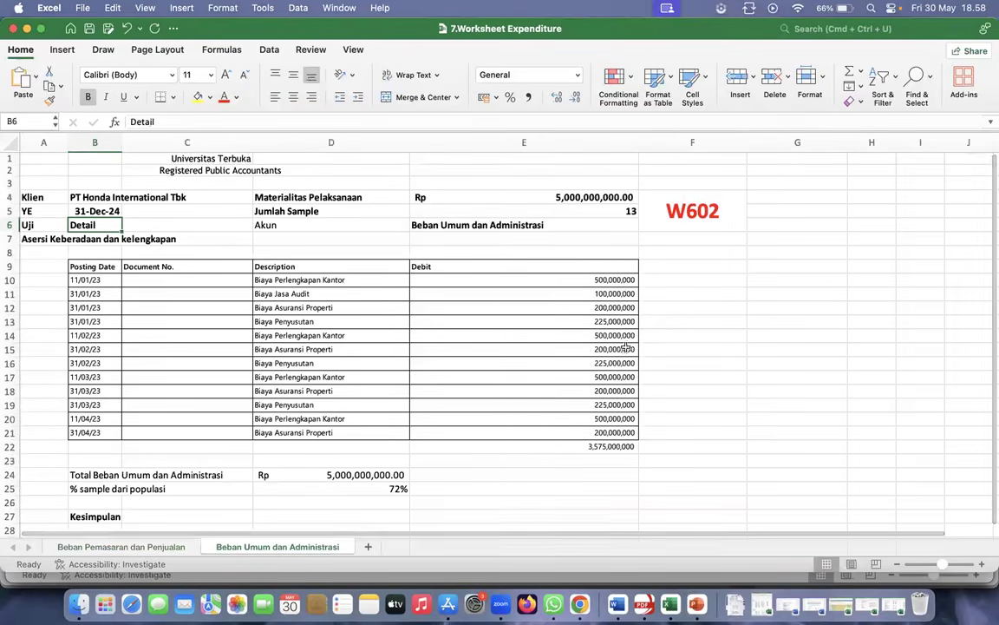
scroll(599, 368, down, 3)
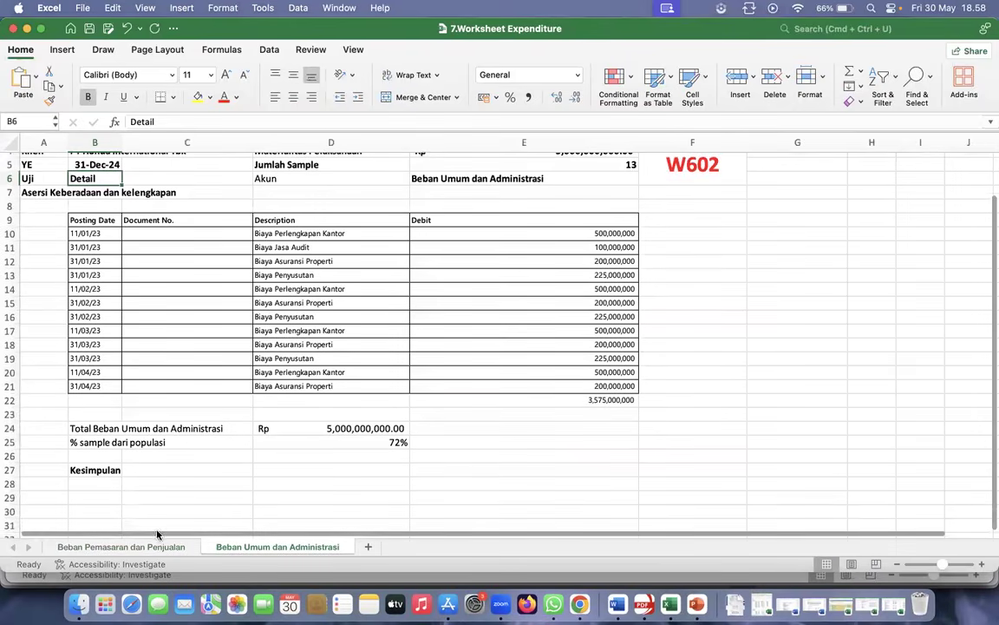
click(138, 550)
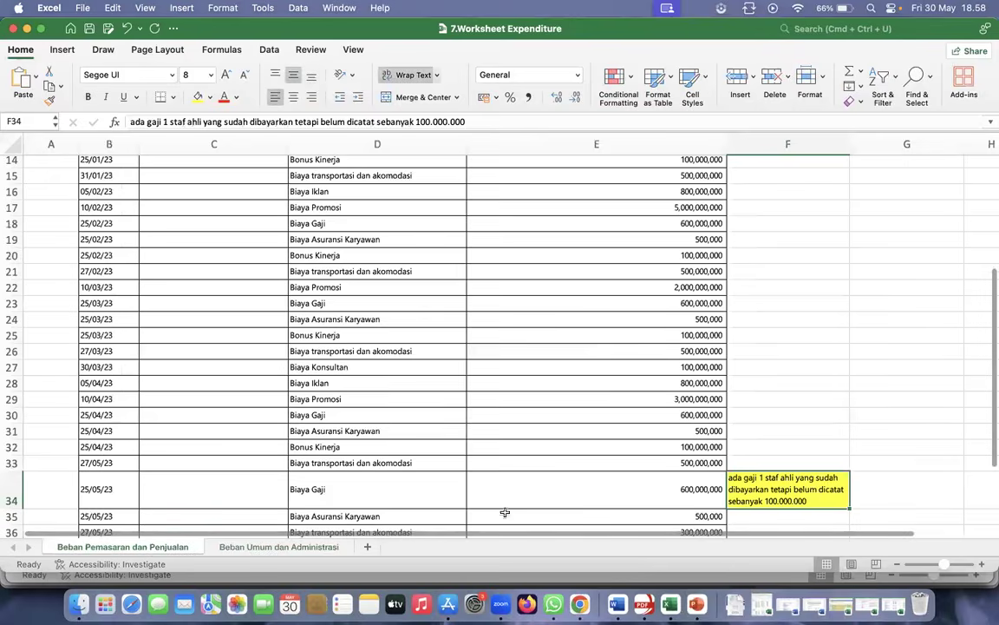
scroll(703, 484, down, 3)
scroll(703, 484, down, 3)
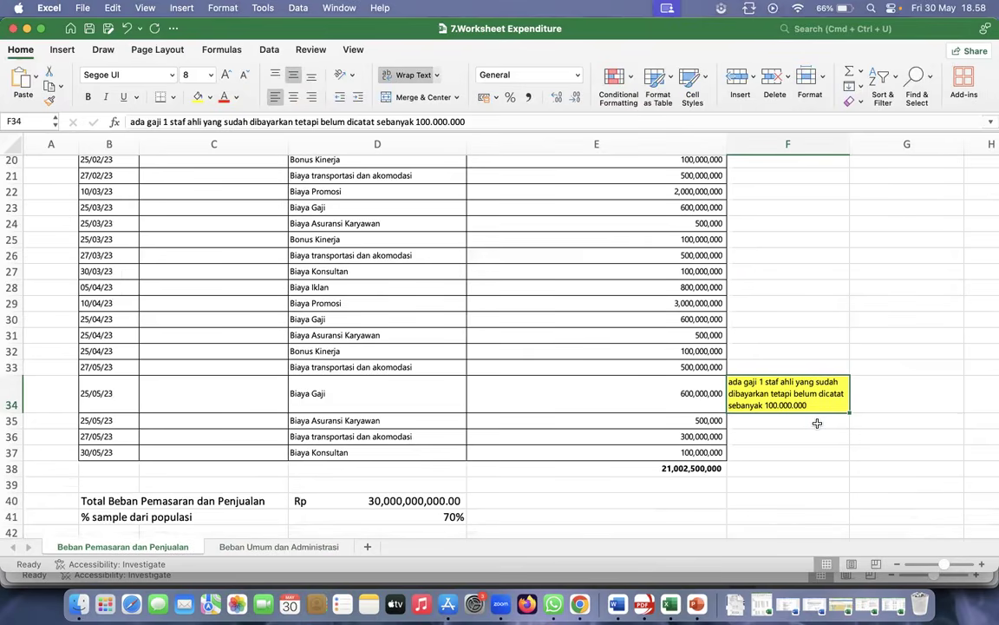
Switch to Word and locate the Pemeriksaan pendapatan dan beban section in the 1-8.Informasi Kasus 2025.1 document
click(616, 603)
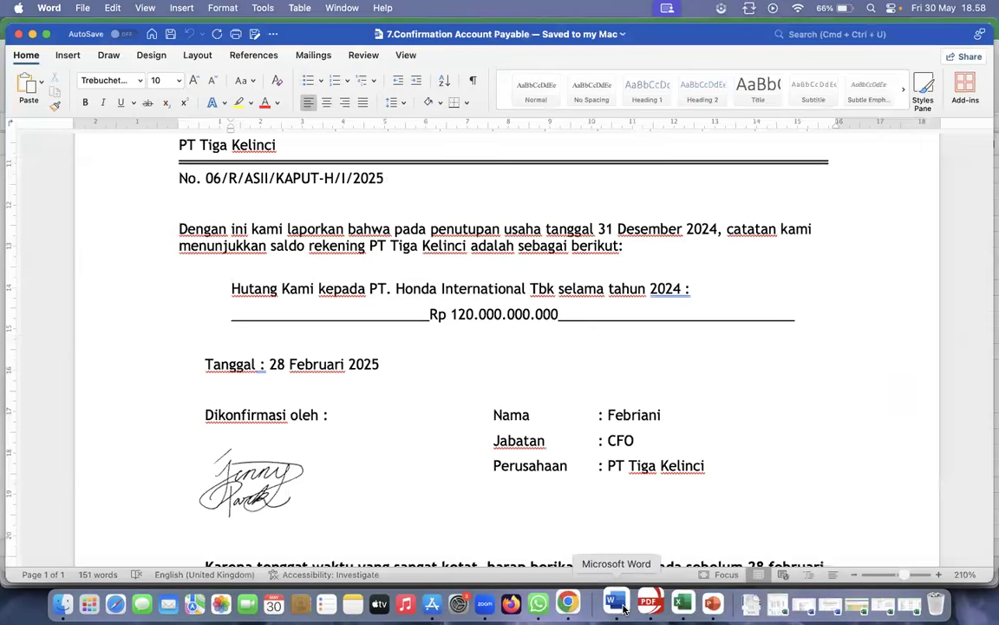
click(33, 34)
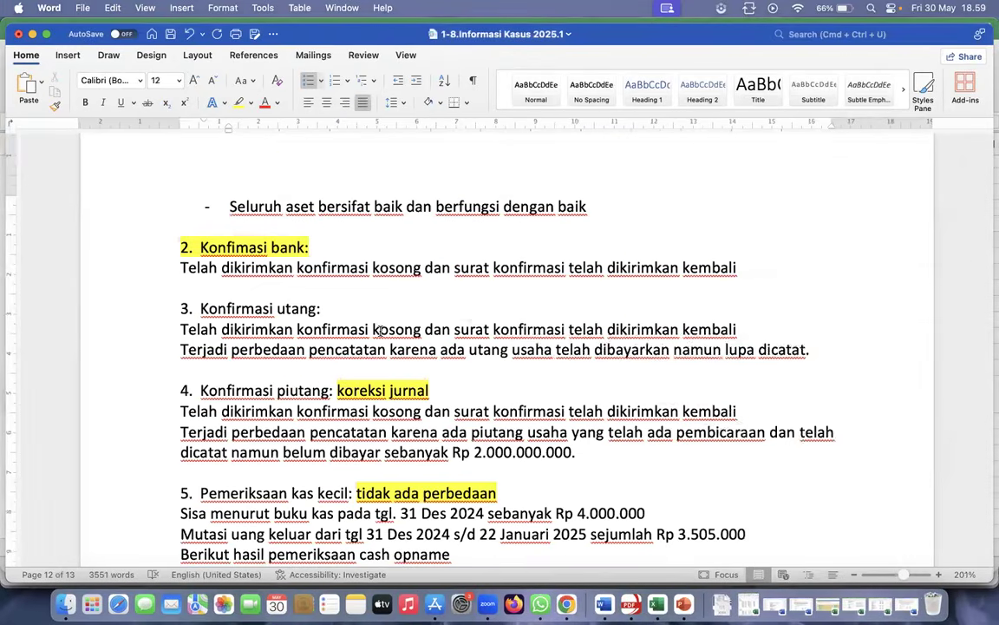
scroll(345, 307, down, 15)
scroll(380, 336, down, 10)
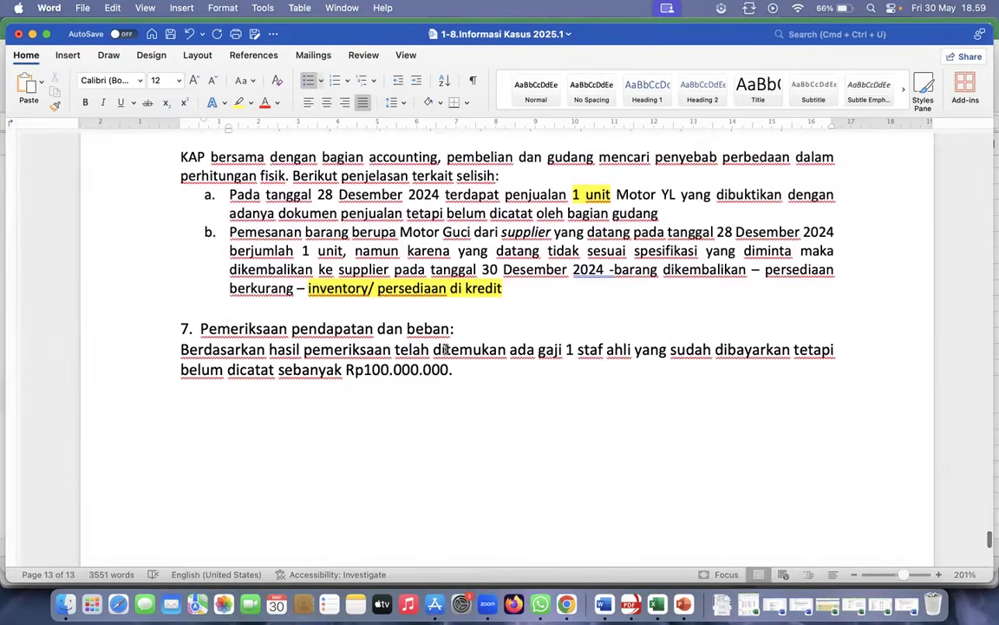
Highlight in yellow the finding text from "telah ditemukan" through "Rp100.000.000." under Pemeriksaan pendapatan dan beban
drag(468, 368, 395, 350)
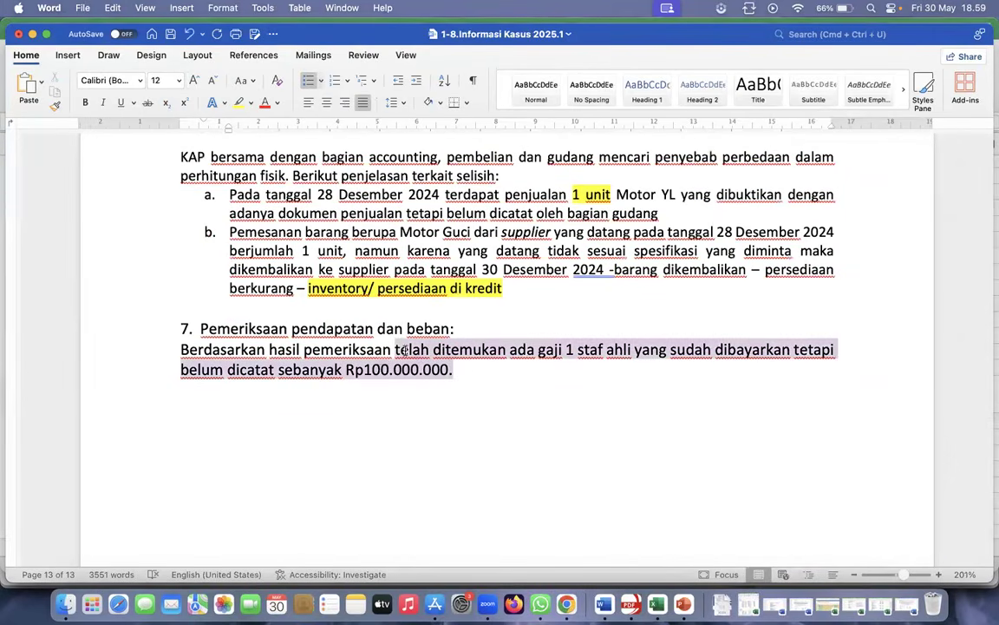
click(240, 102)
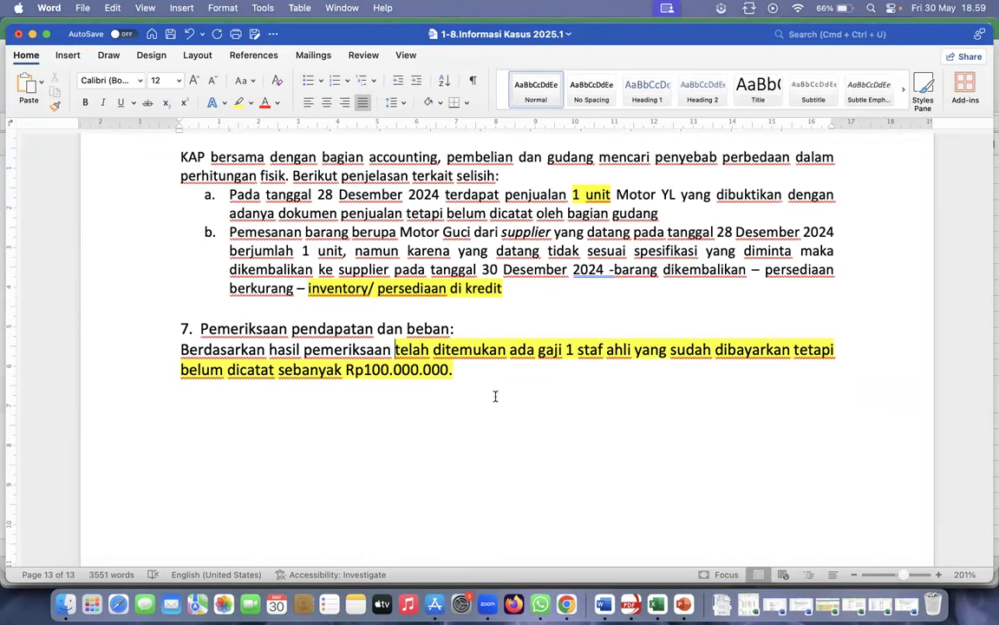
Return to the Beban Pemasaran dan Penjualan schedule in Excel and set Simpulan to "Akun tersebut telah disajikan secara wajar"
click(658, 602)
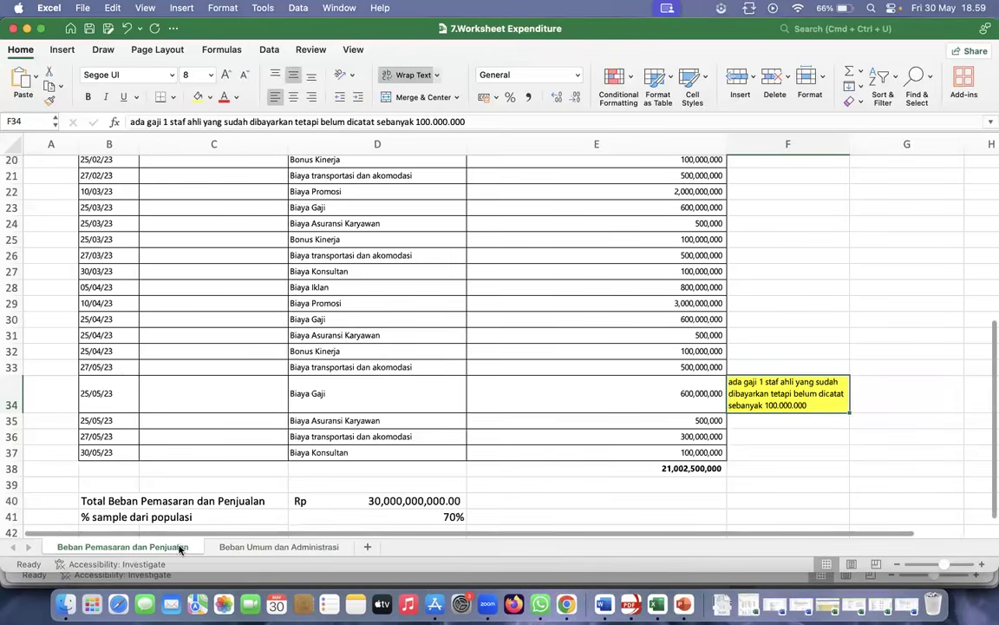
click(28, 29)
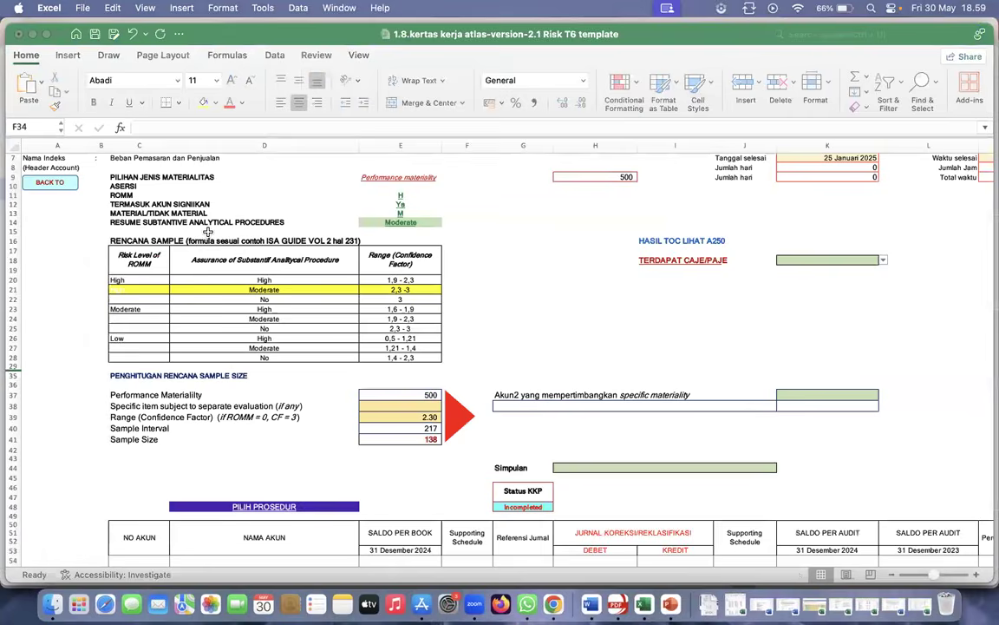
scroll(208, 217, up, 2)
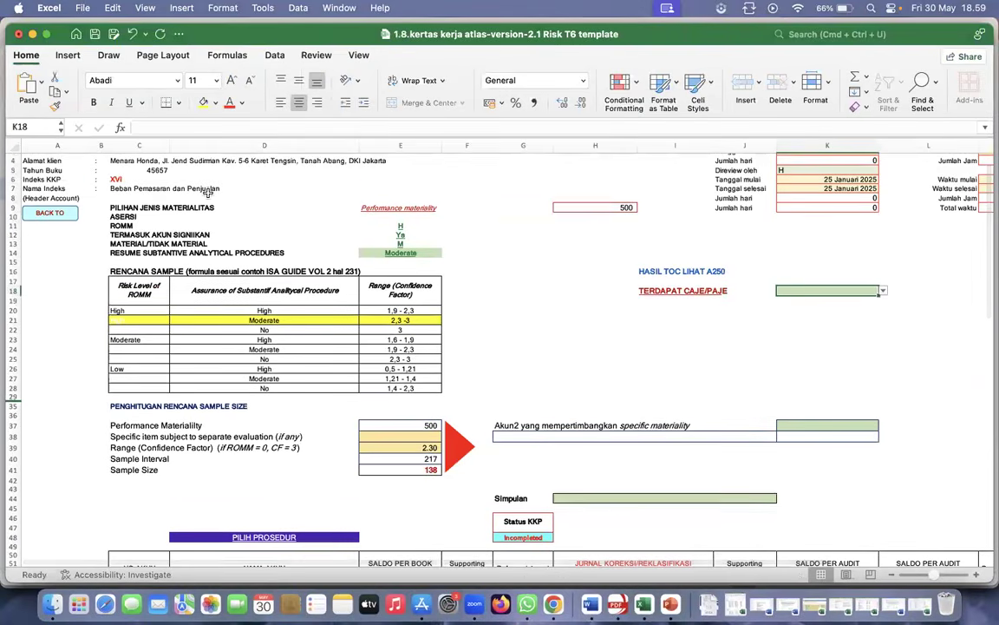
scroll(512, 371, down, 2)
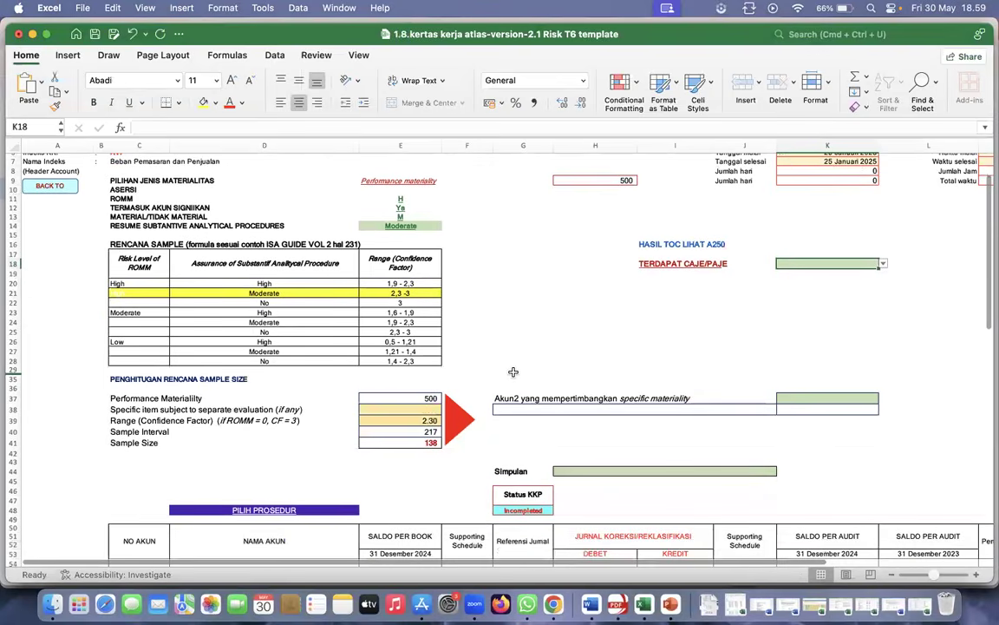
click(770, 471)
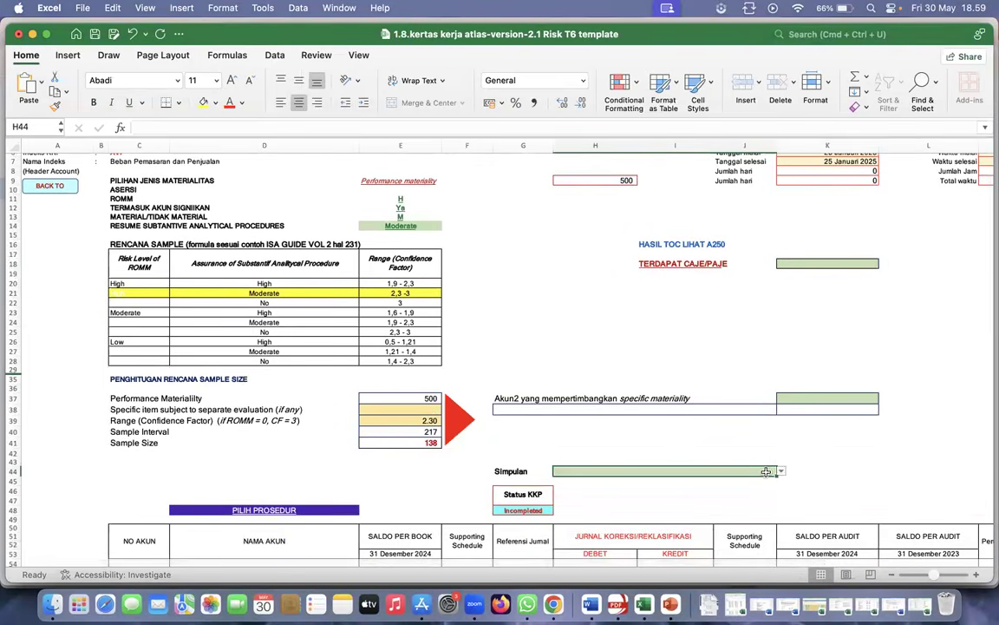
click(782, 472)
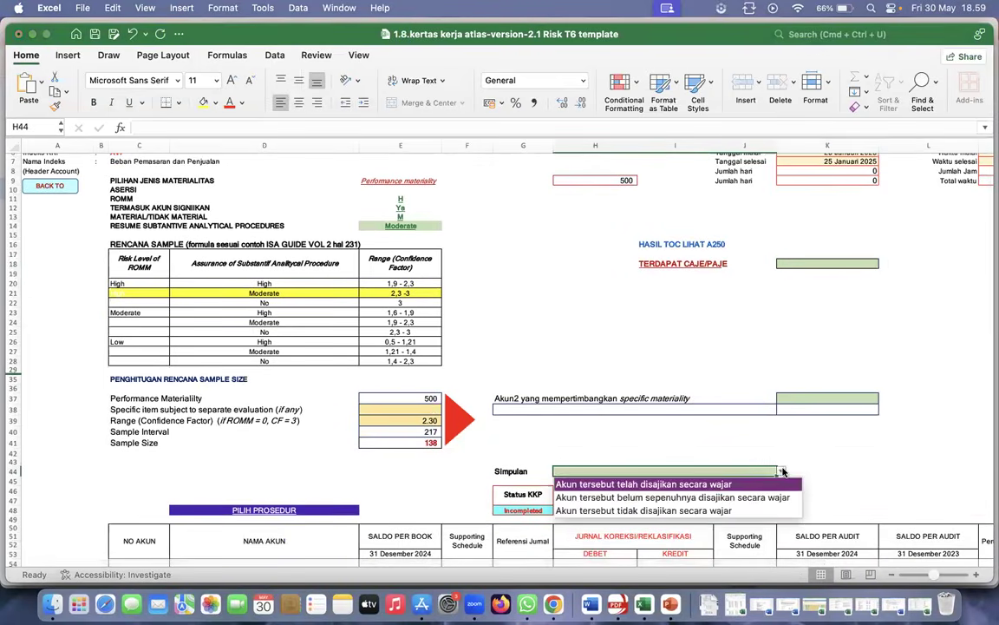
click(685, 484)
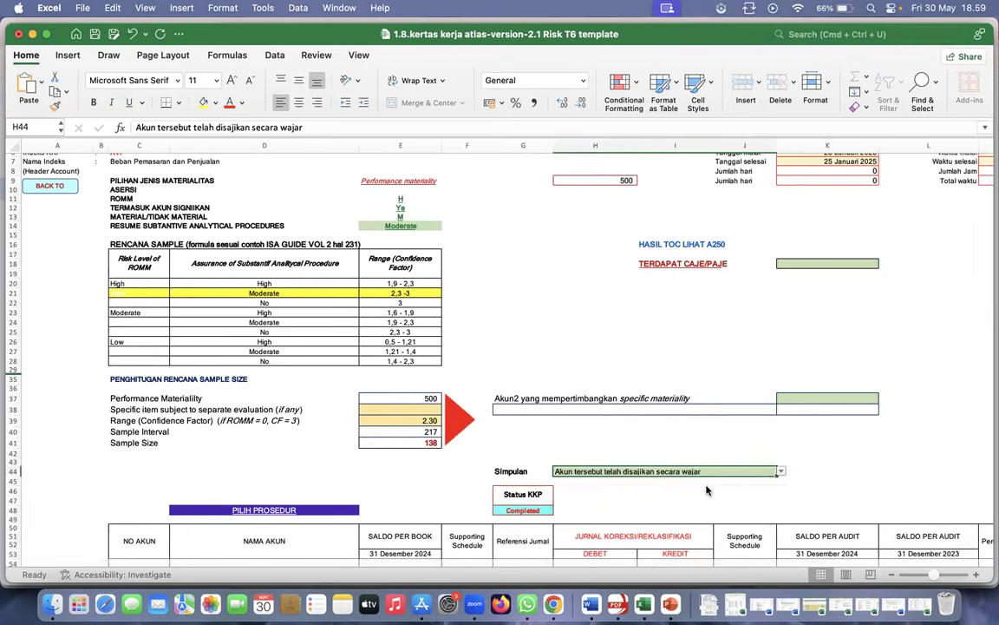
Answer TERDAPAT CAJE/PAJE with YA and follow the Lihat CAJE/PAJE link
click(785, 262)
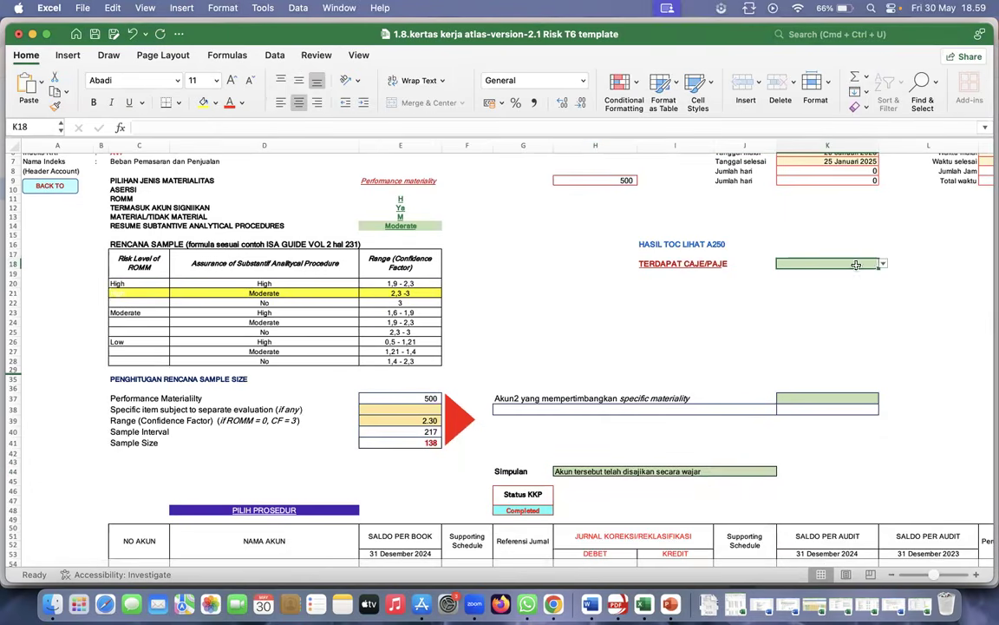
click(881, 266)
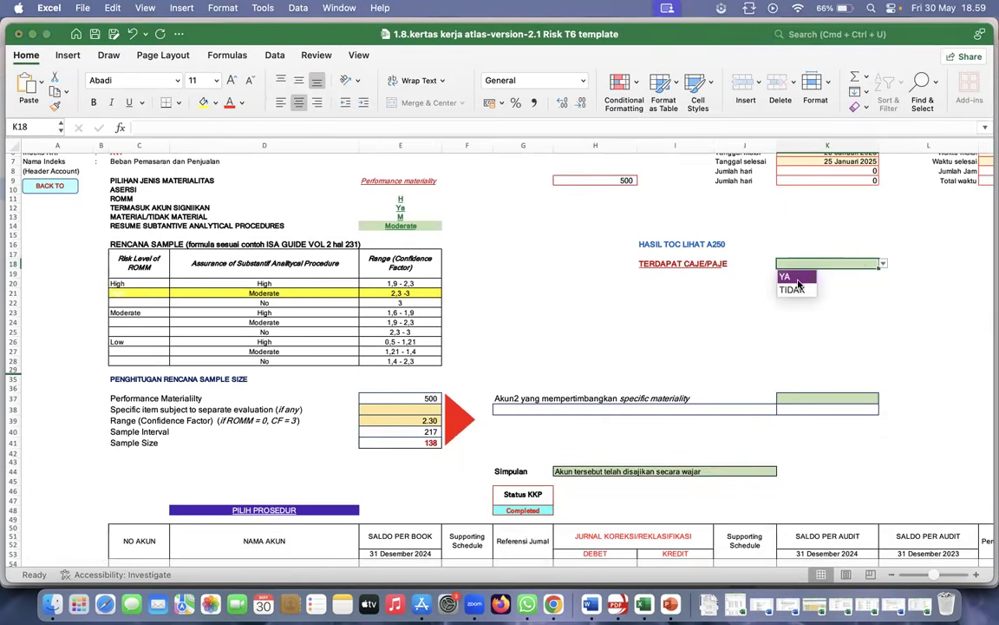
click(797, 279)
click(911, 264)
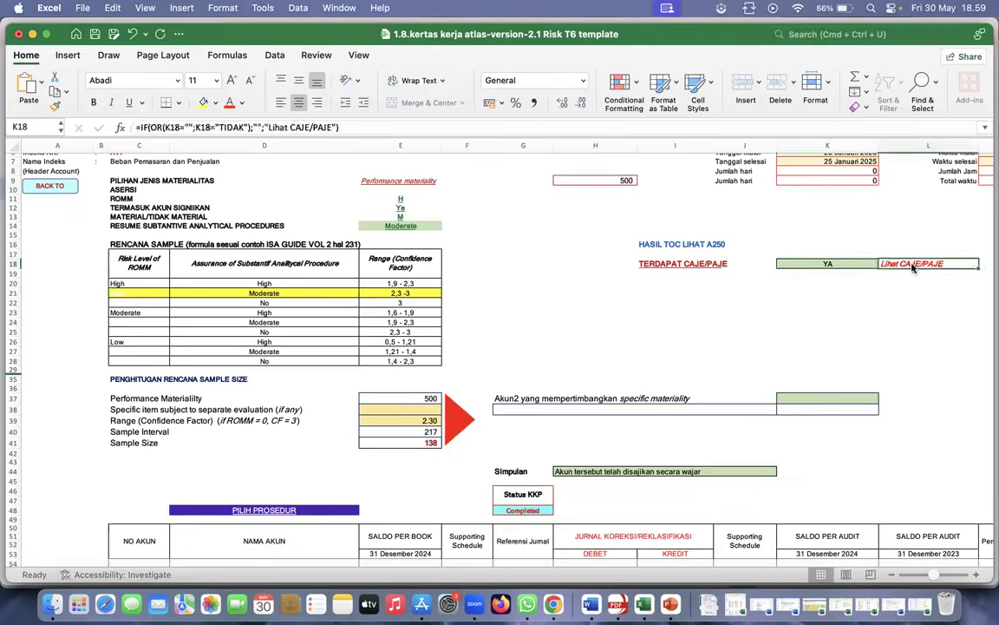
click(911, 265)
Locate the Beban pemasaran dan penjualan entry under Rincian CAJE/PAJE and look through the account names available for it
scroll(561, 433, down, 15)
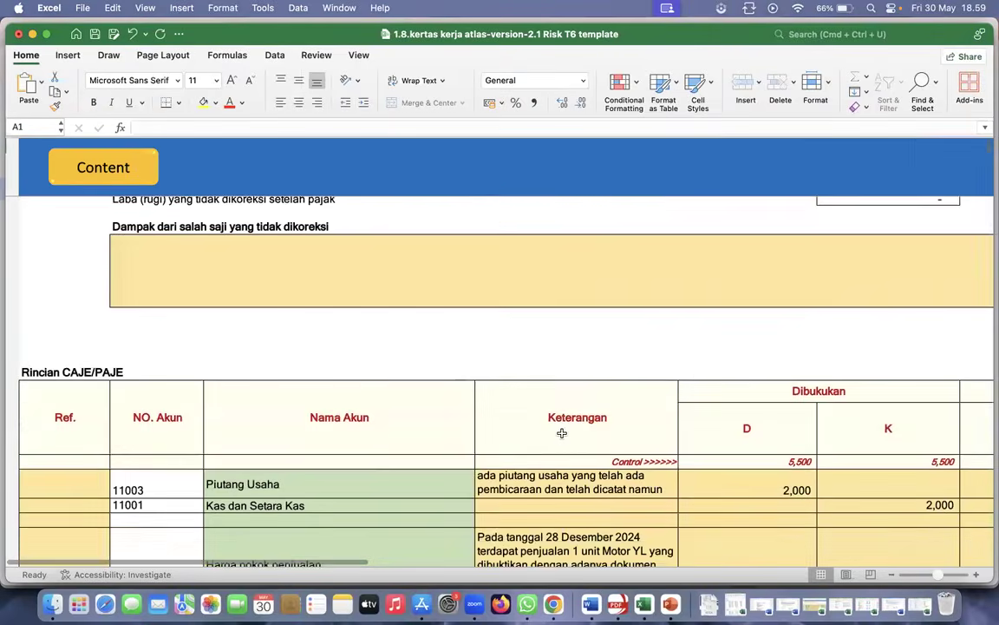
scroll(561, 433, down, 10)
drag(145, 408, 914, 429)
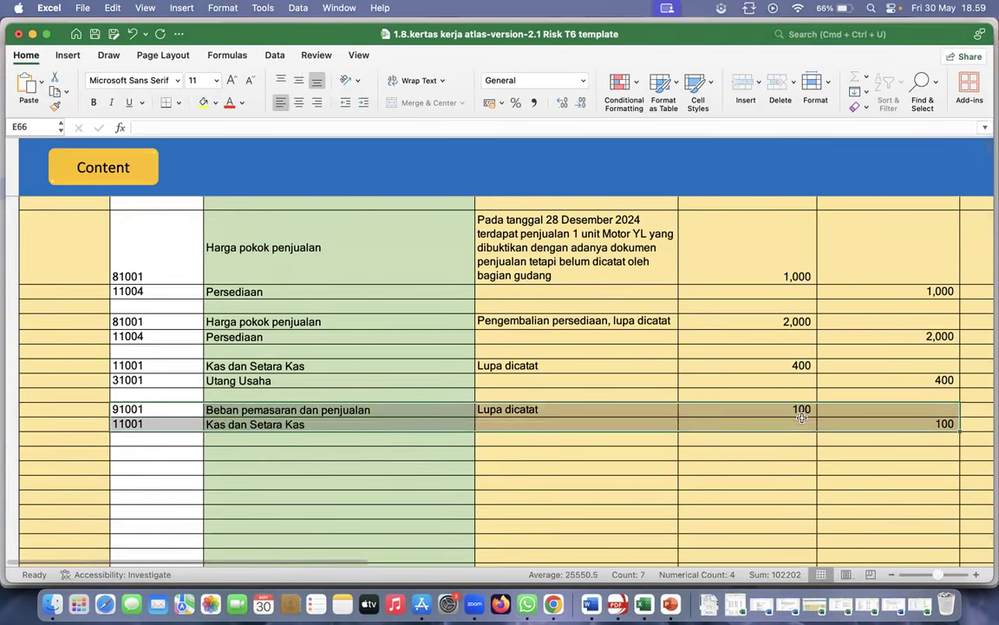
click(415, 412)
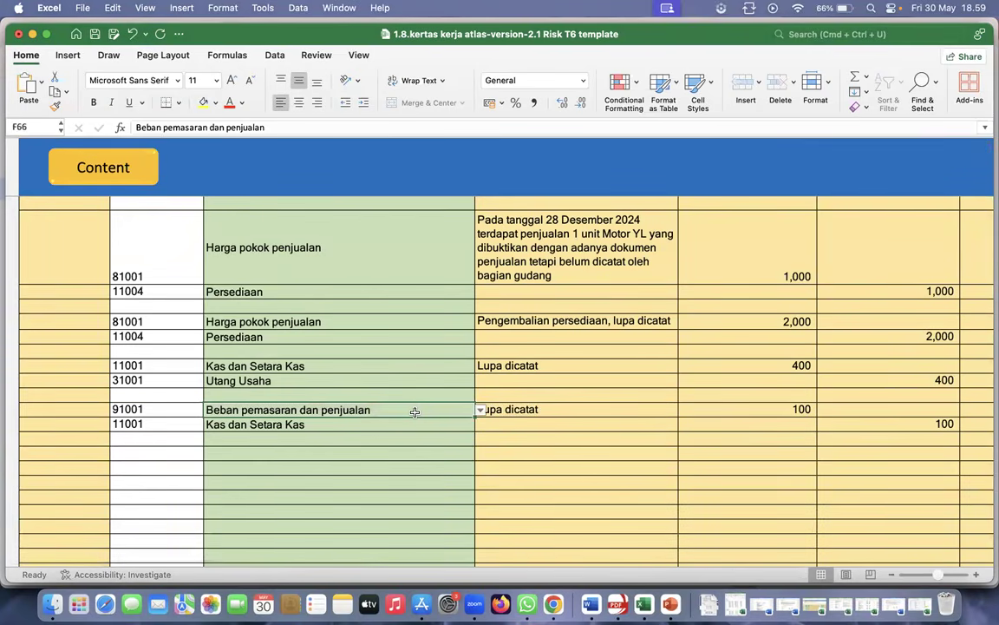
click(480, 411)
click(479, 410)
scroll(480, 412, down, 5)
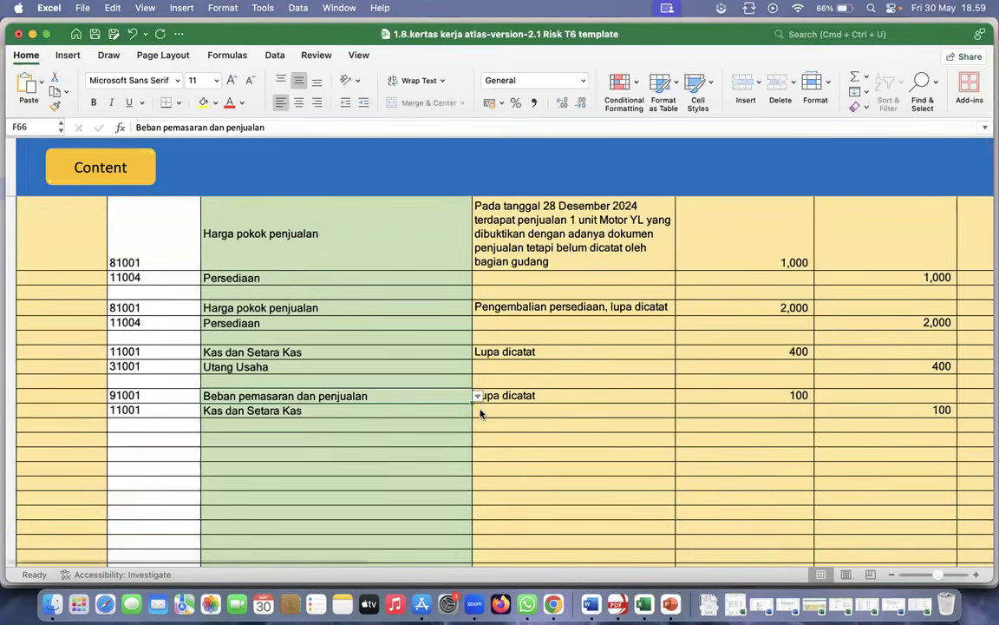
click(479, 330)
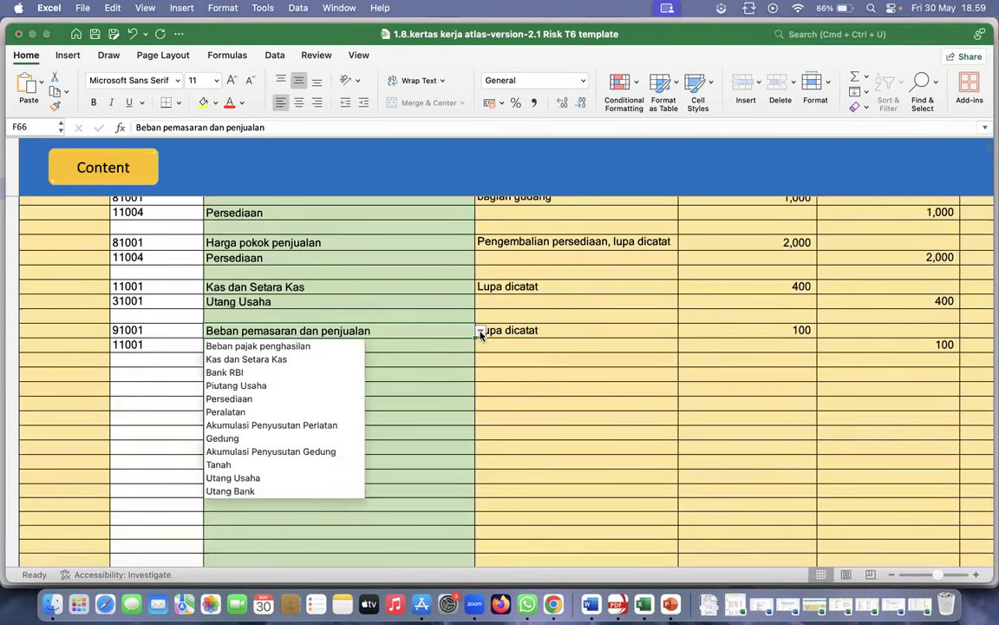
scroll(305, 414, down, 3)
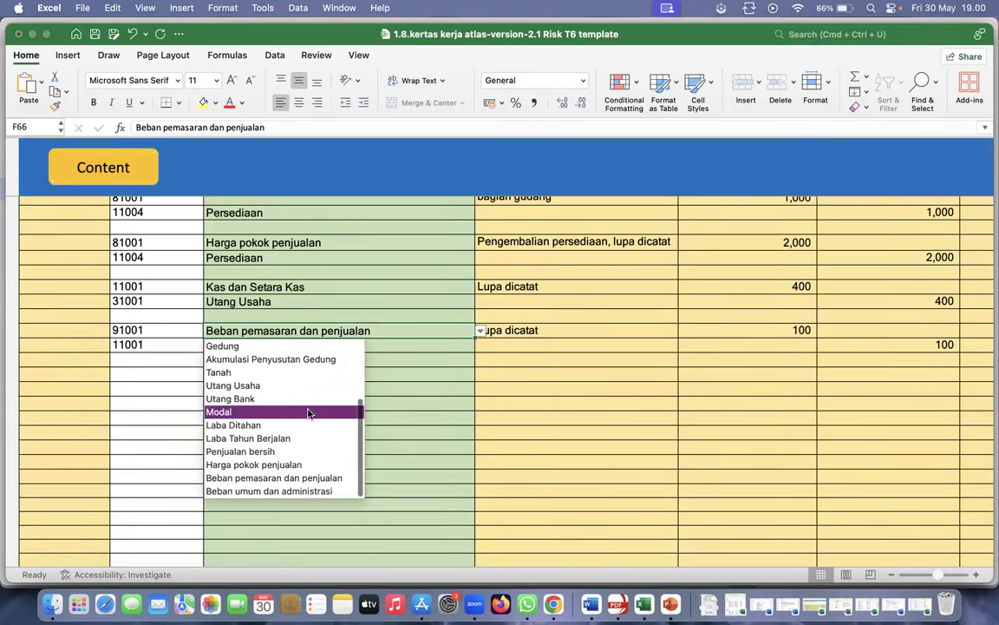
click(482, 432)
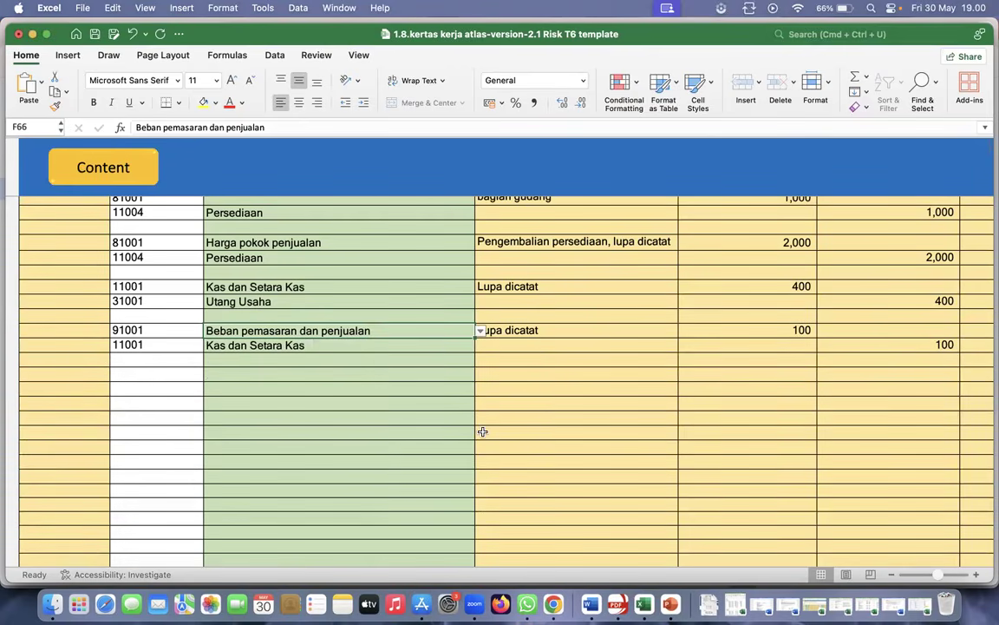
Check the marketing expense entry's Kas dan Setara Kas account, Keterangan text, and debit and credit amounts
click(450, 345)
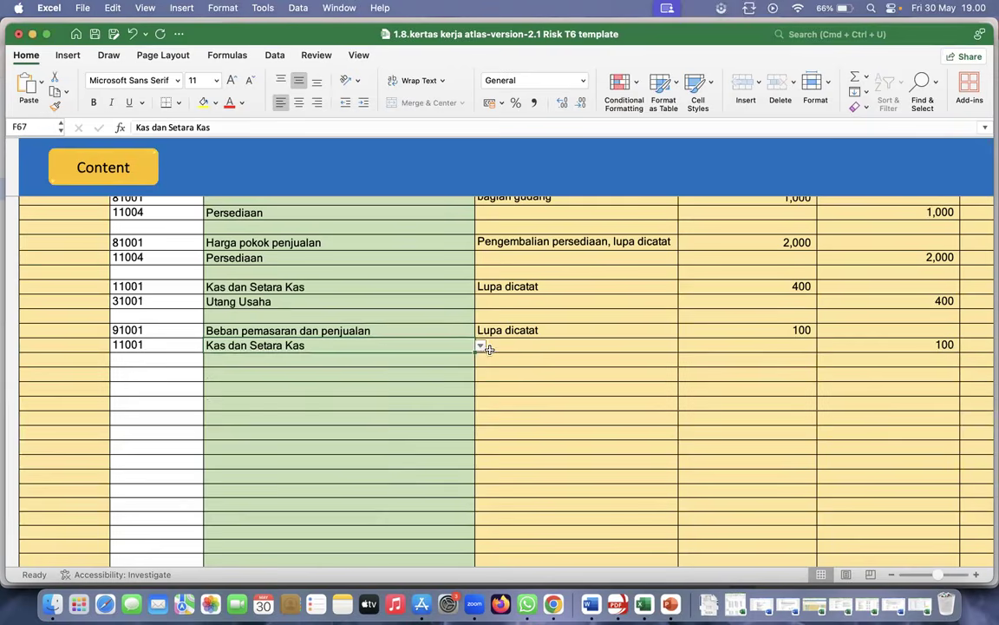
click(587, 332)
scroll(589, 333, up, 3)
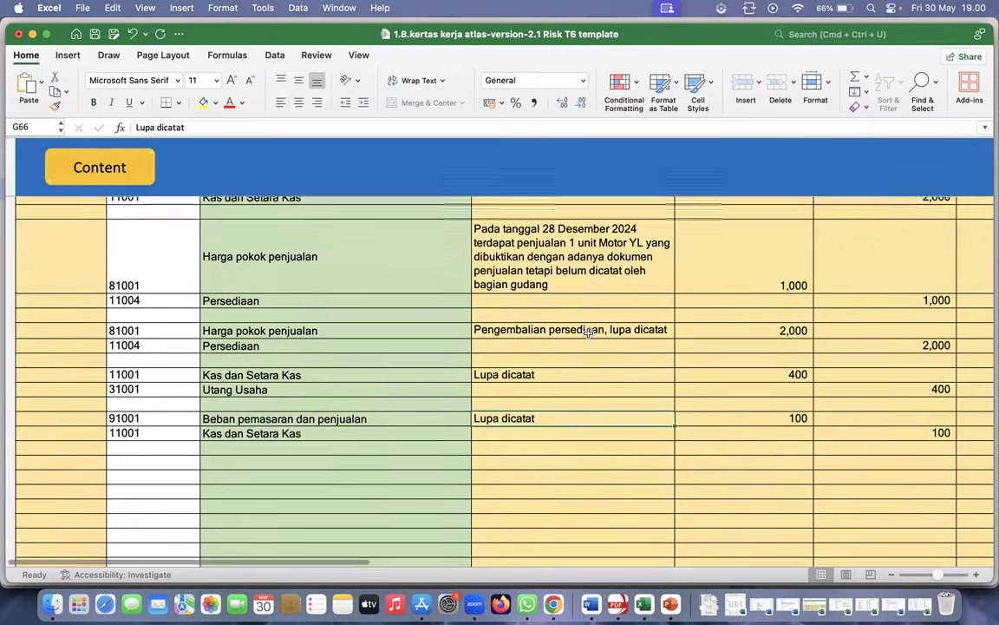
scroll(588, 333, up, 2)
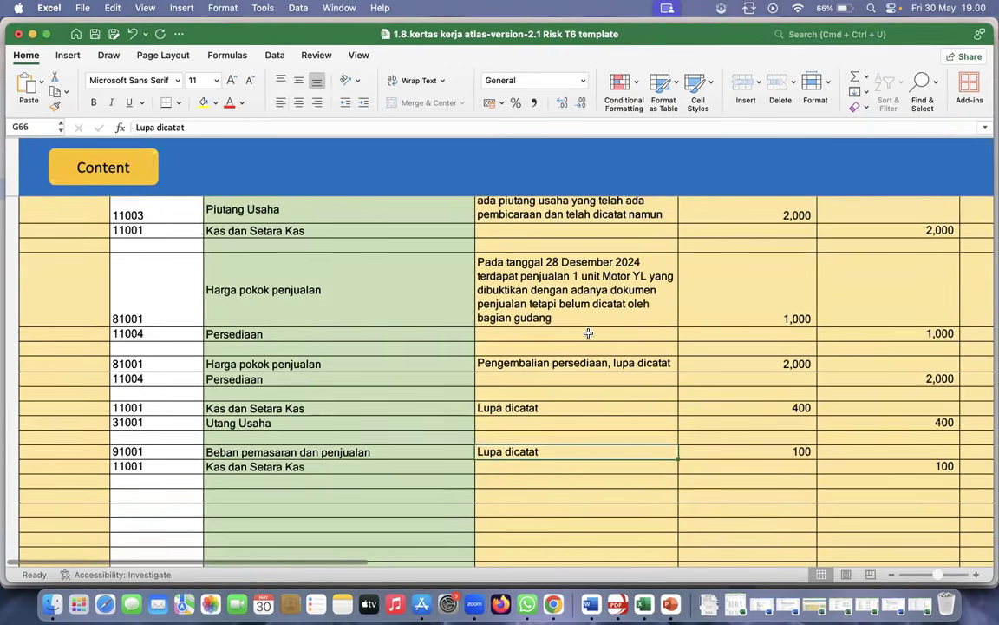
click(776, 457)
scroll(774, 451, up, 3)
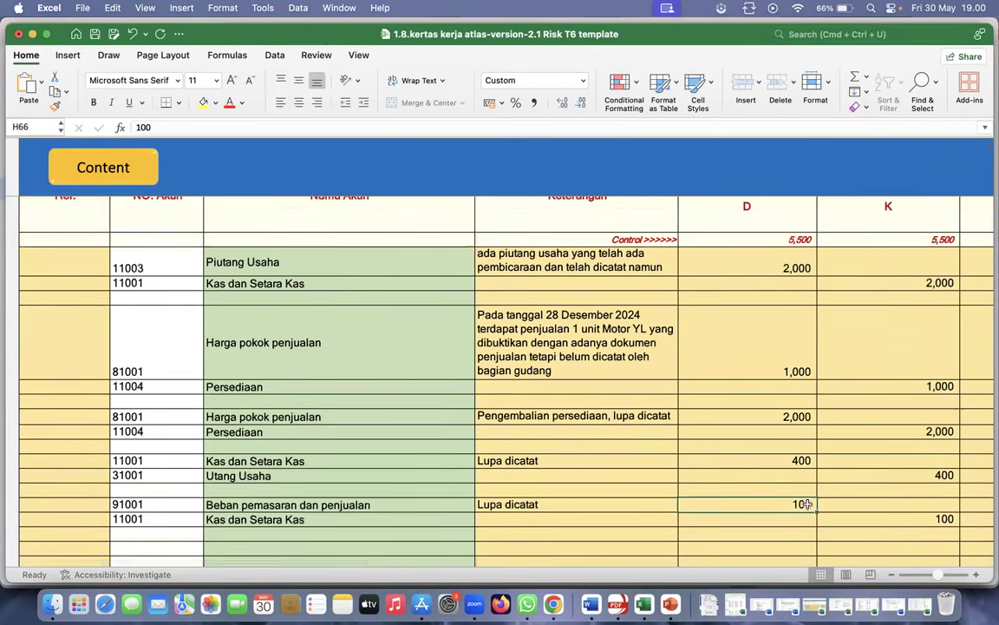
click(880, 523)
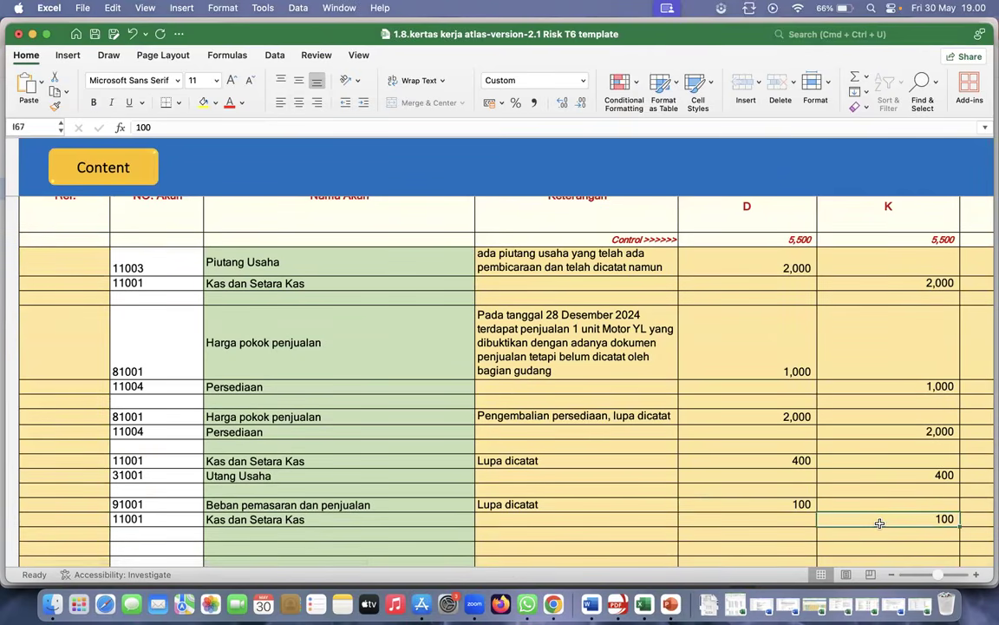
scroll(880, 523, up, 1)
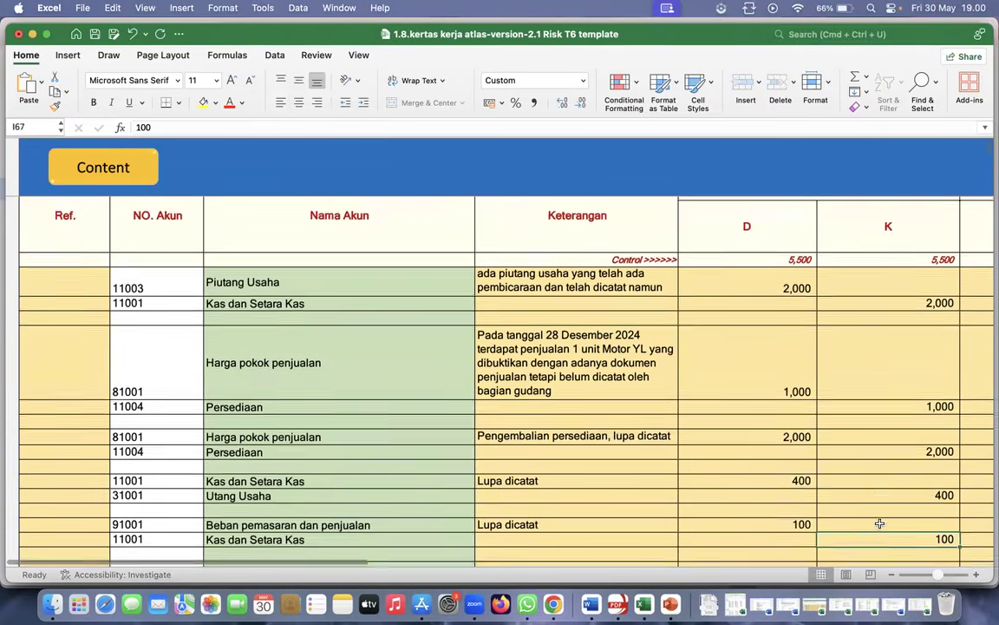
Set Kelemahan Pengendalian Internal to YA for the BEBAN OPERASIONAL and ASET LANCAR lines of the marketing expense entry
scroll(879, 524, right, 2)
scroll(880, 523, right, 10)
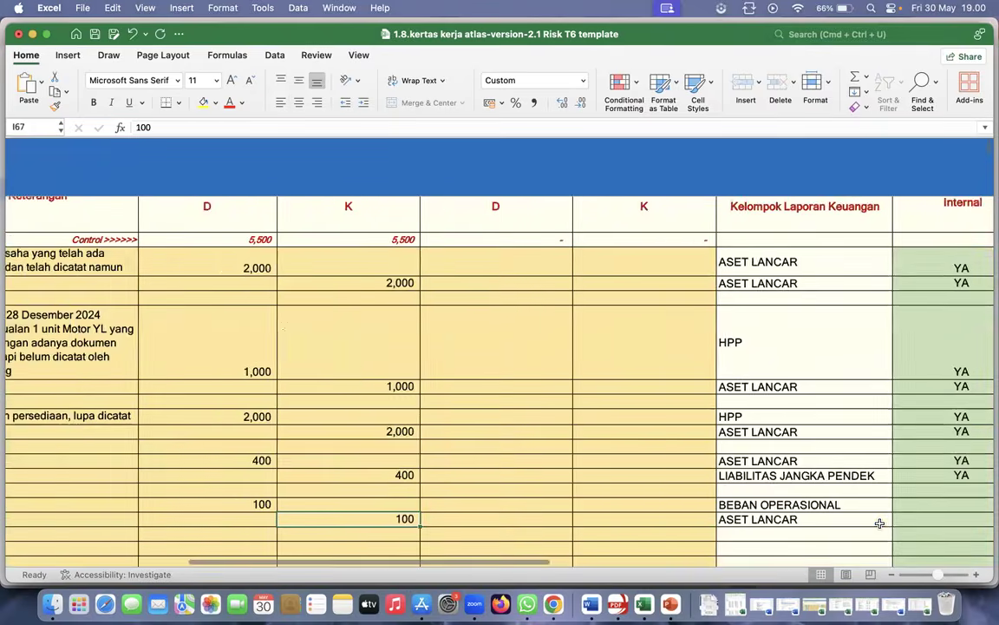
click(866, 496)
click(941, 498)
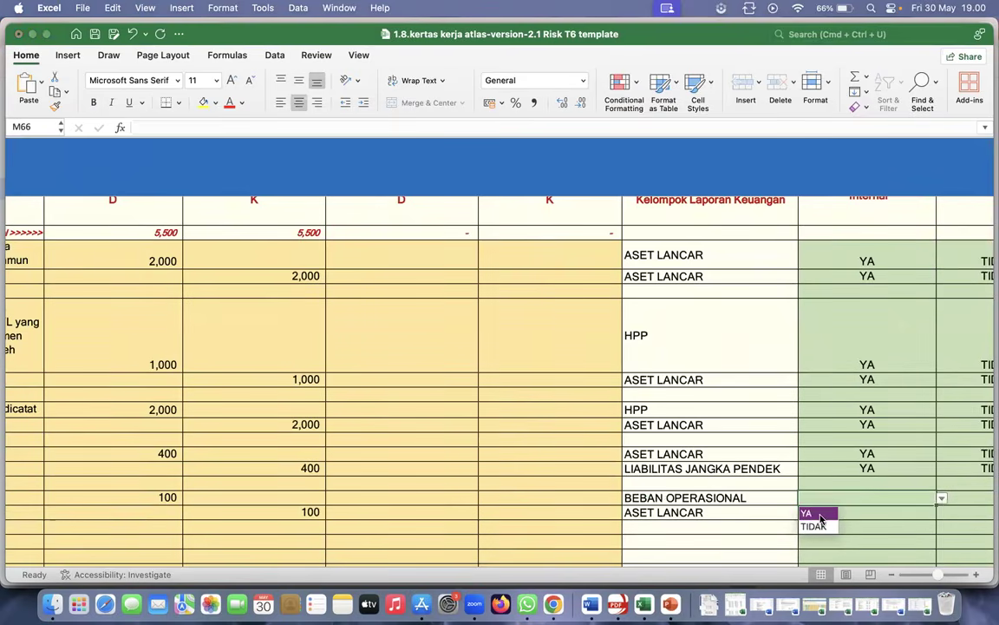
click(819, 514)
click(874, 511)
click(942, 513)
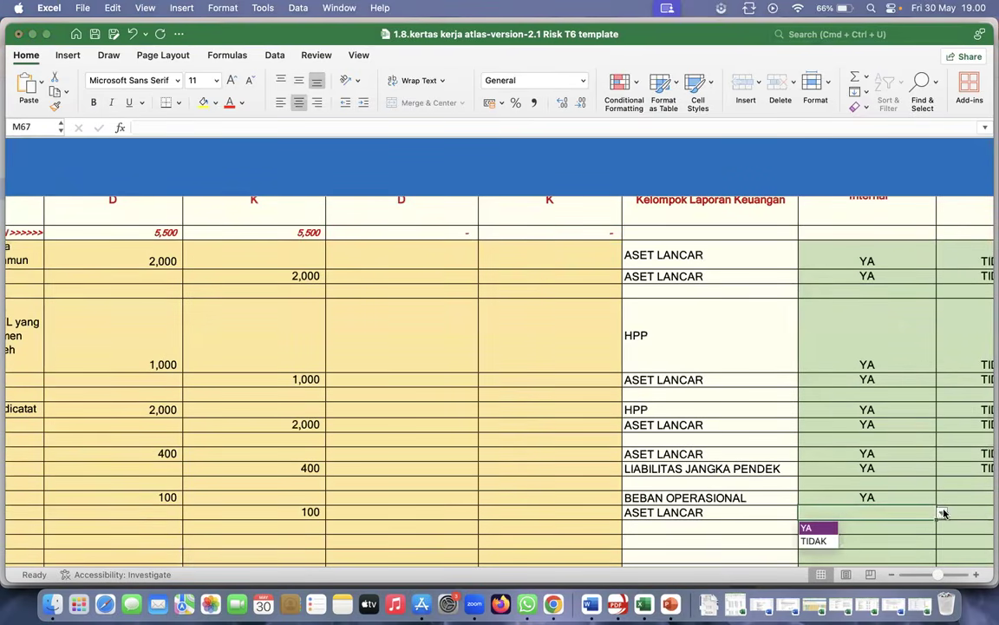
click(819, 529)
Set Adanya Kecurangan to TIDAK for both lines of the marketing expense entry and review the table's columns
scroll(823, 531, right, 10)
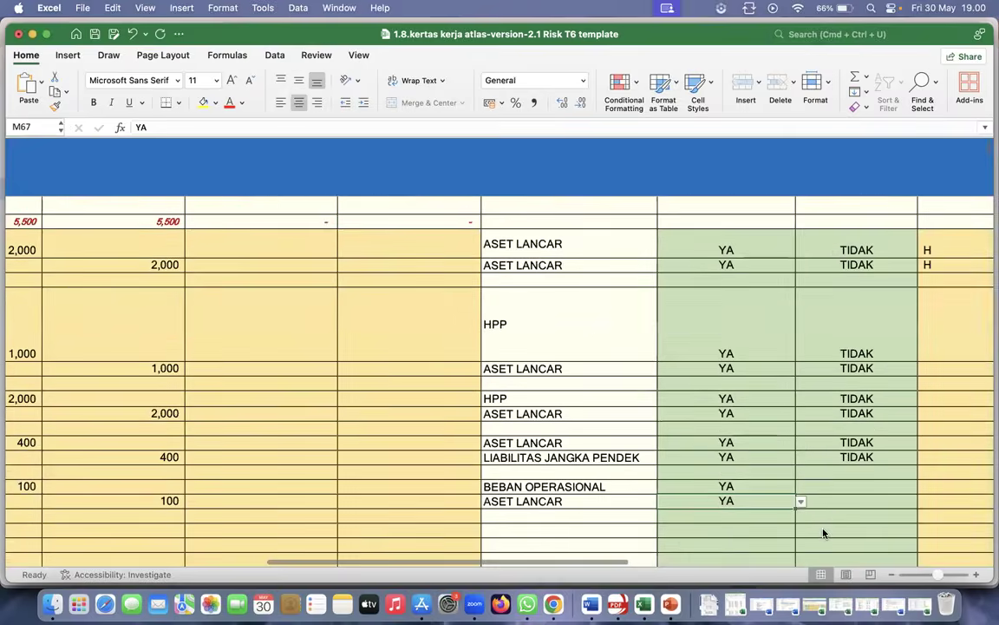
click(789, 475)
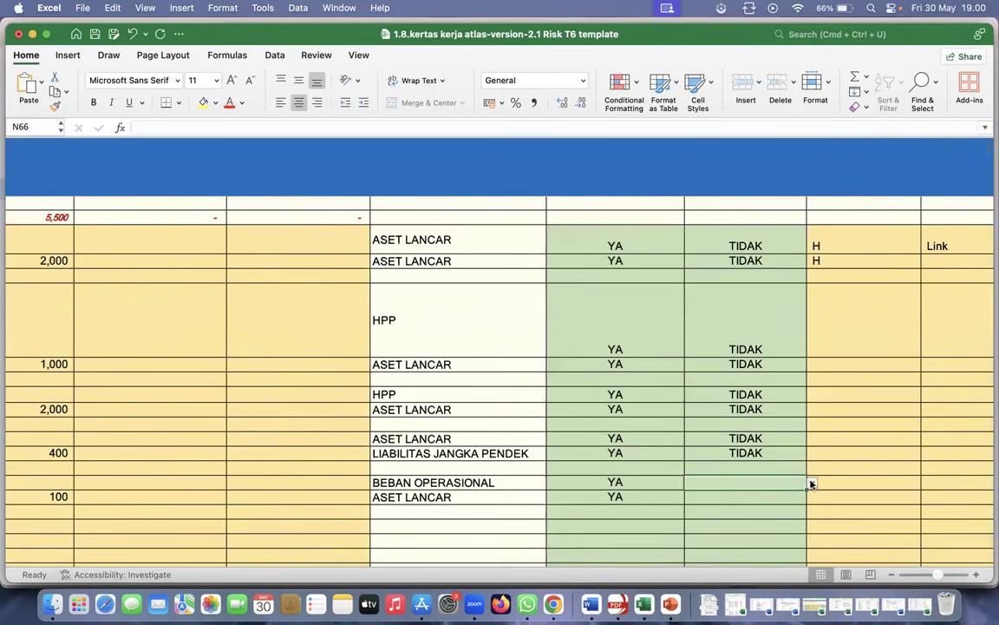
click(812, 482)
click(702, 510)
click(800, 501)
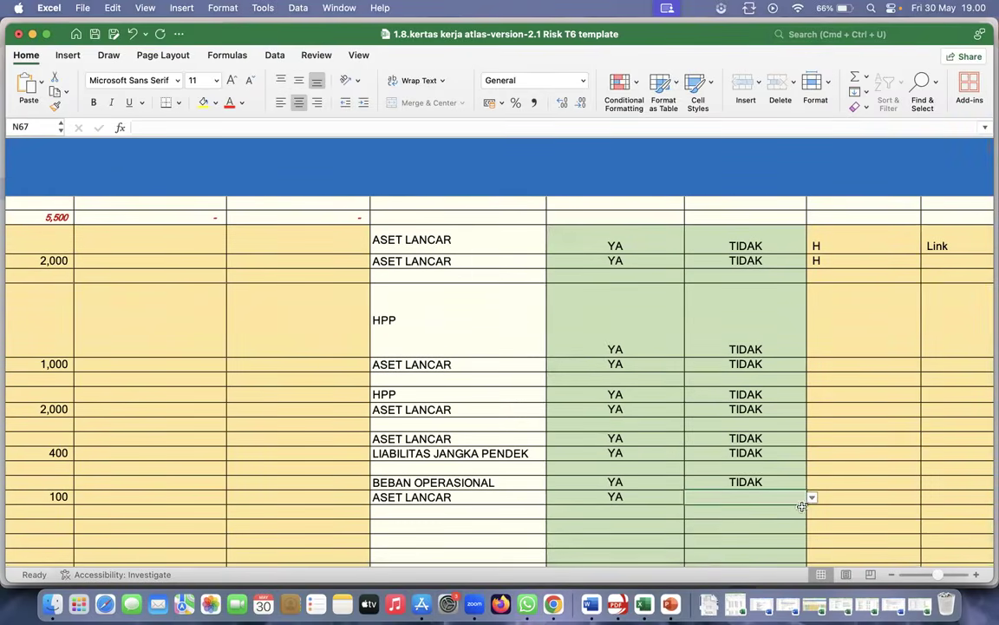
click(812, 501)
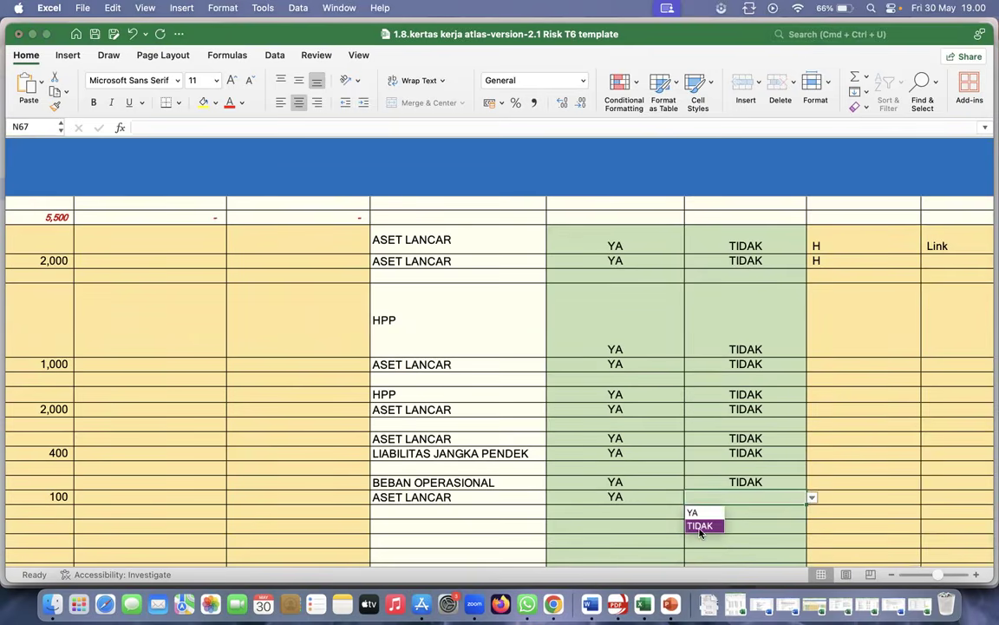
click(700, 526)
scroll(870, 472, up, 5)
scroll(870, 473, down, 5)
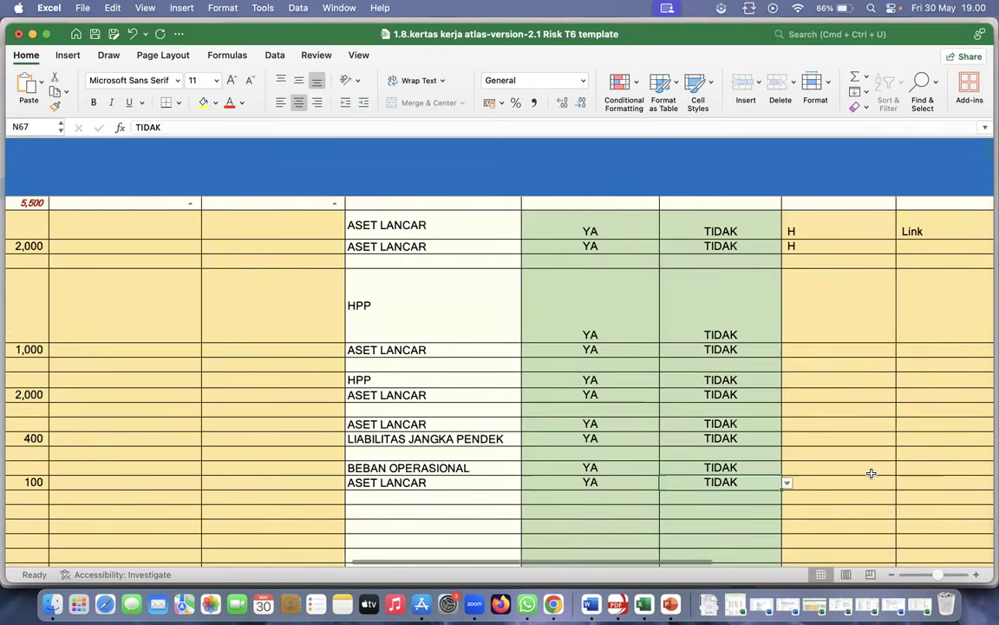
scroll(871, 473, down, 1)
scroll(848, 434, up, 4)
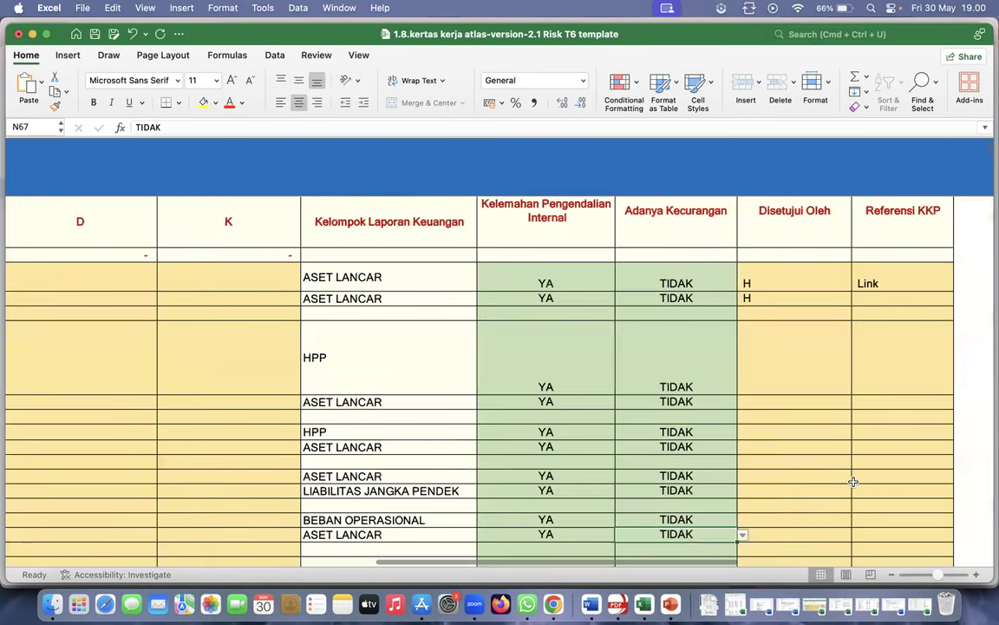
scroll(758, 470, left, 10)
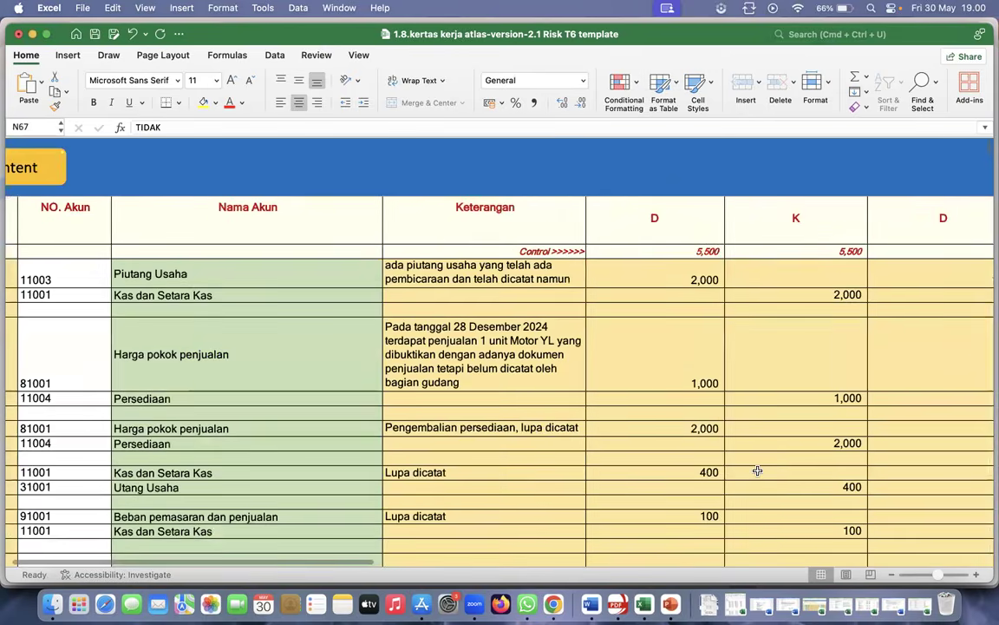
Leave the CAJE/PAJE sheet and return to the Worksheets index
scroll(757, 473, up, 8)
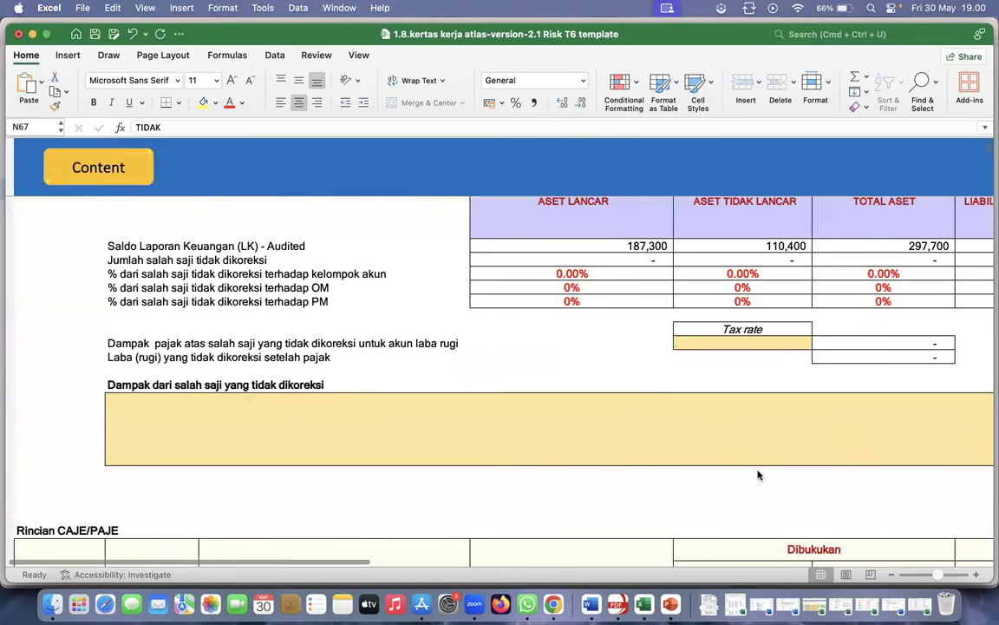
click(613, 350)
scroll(614, 351, right, 10)
scroll(678, 354, up, 10)
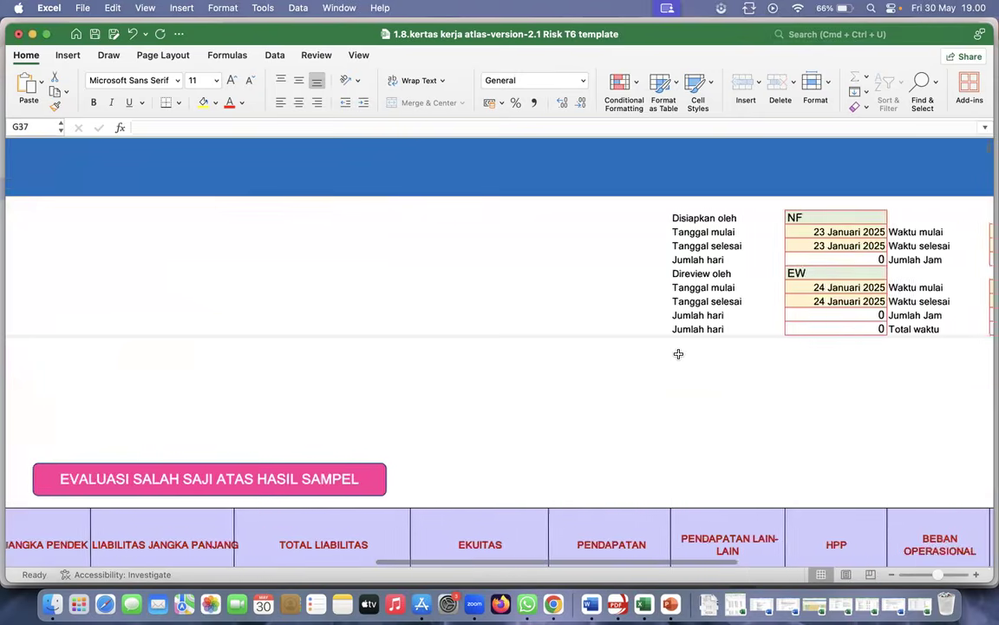
scroll(679, 354, right, 10)
scroll(676, 352, left, 1)
click(720, 163)
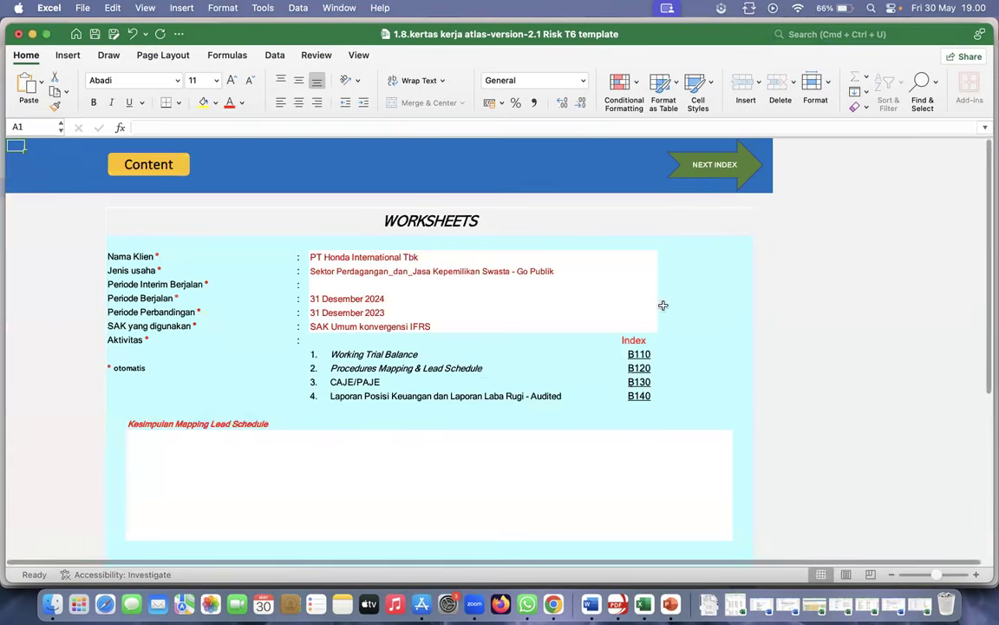
Open the Beban administrasi dan umum lead schedule, index XVII, through Procedures Mapping & Lead Schedule
click(640, 368)
scroll(428, 436, down, 3)
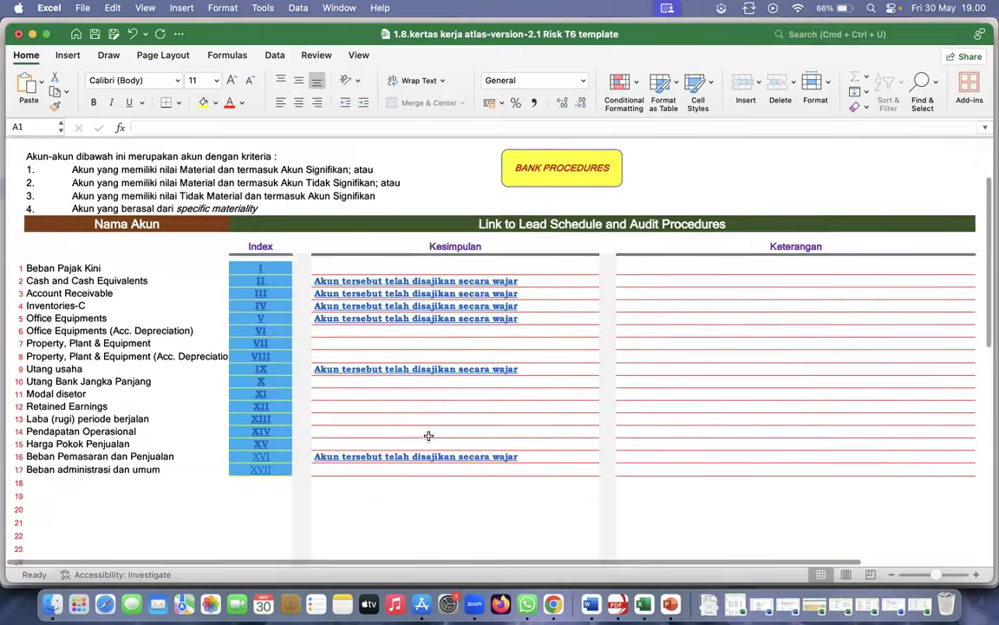
scroll(429, 435, down, 1)
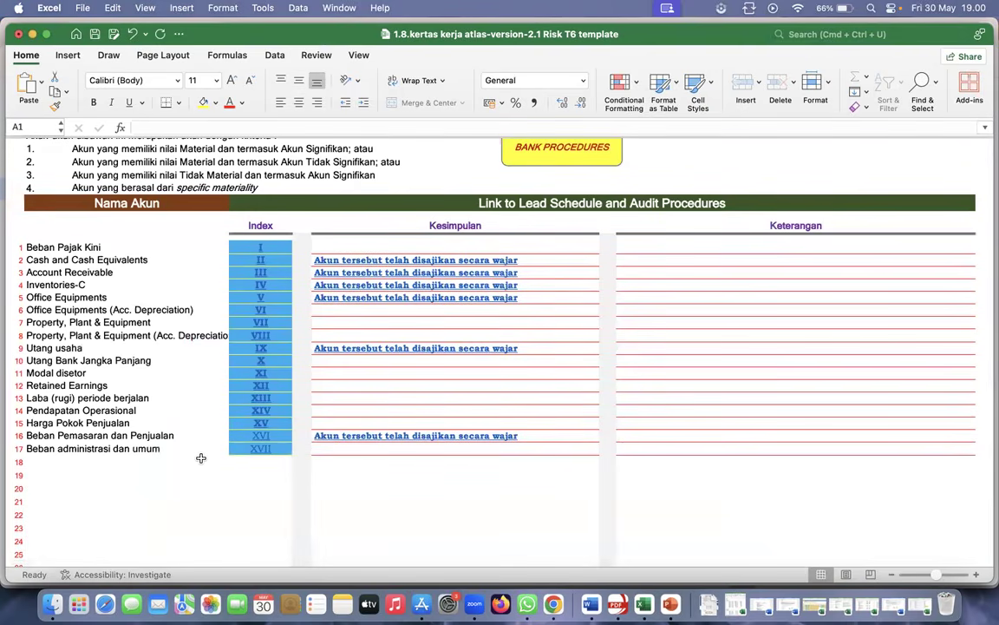
click(260, 449)
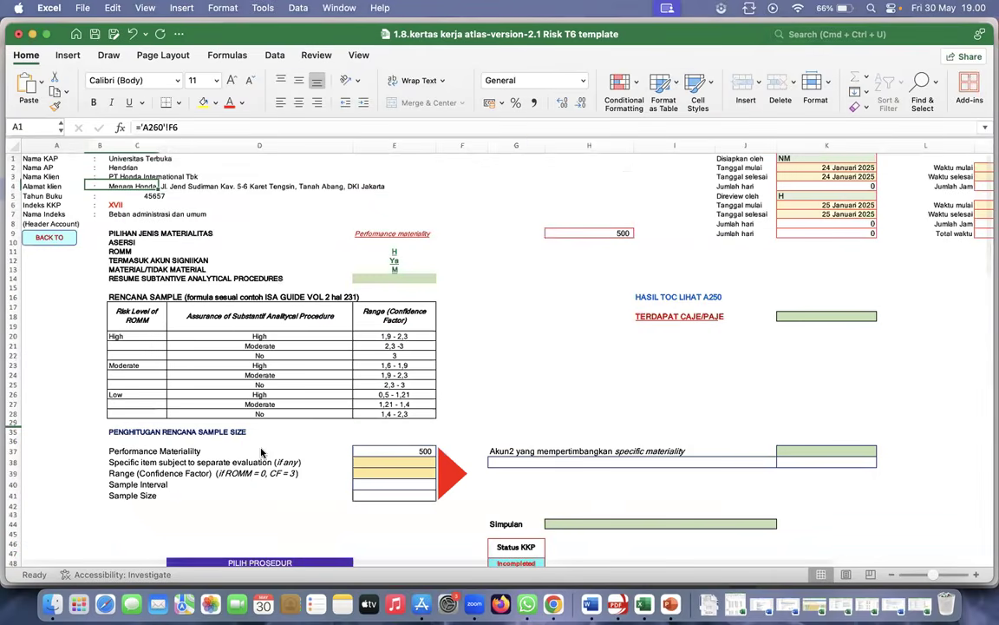
Set the substantive analytical procedures resume to Moderate and the Range (Confidence Factor) to 2.3 for Beban administrasi dan umum
click(435, 278)
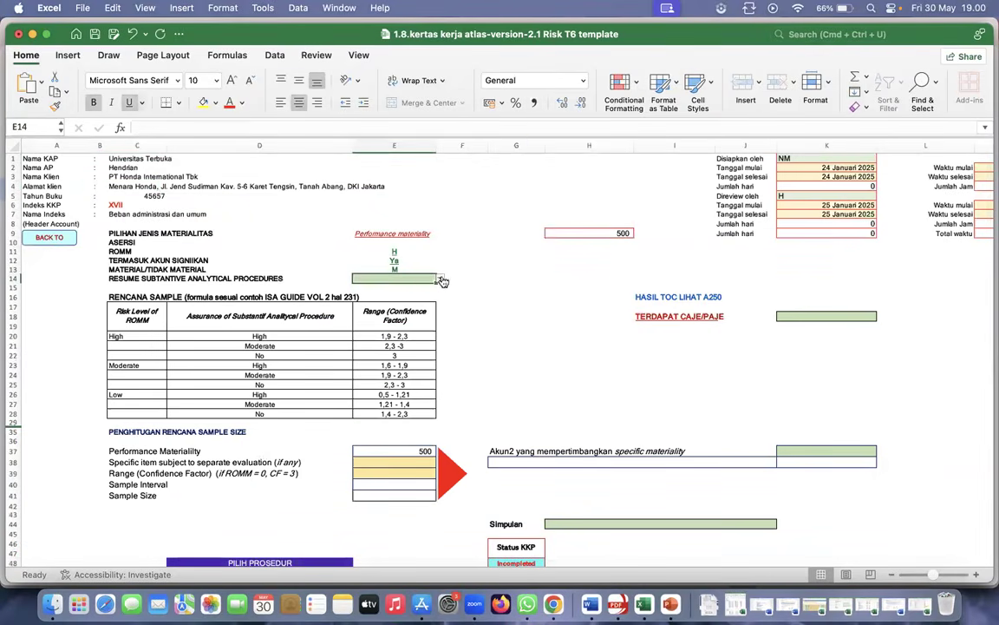
click(441, 279)
click(397, 301)
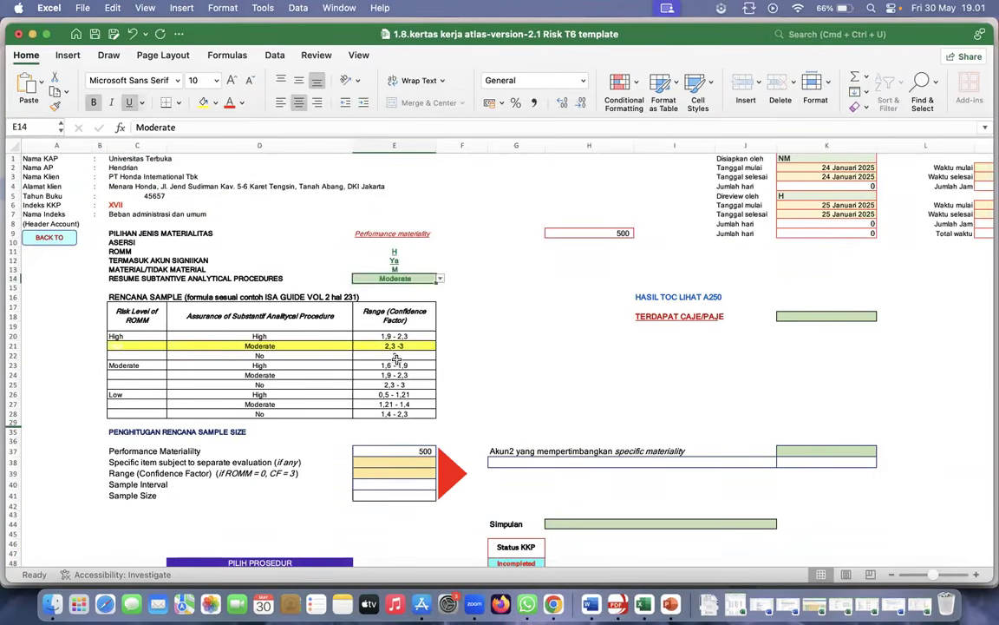
click(394, 474)
text(2.3)
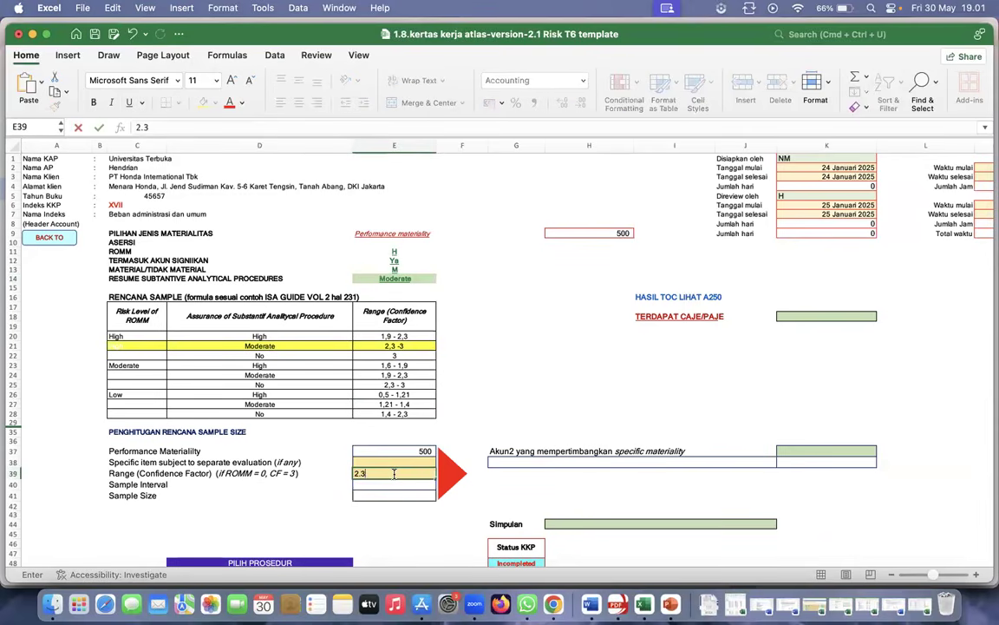
key(Return)
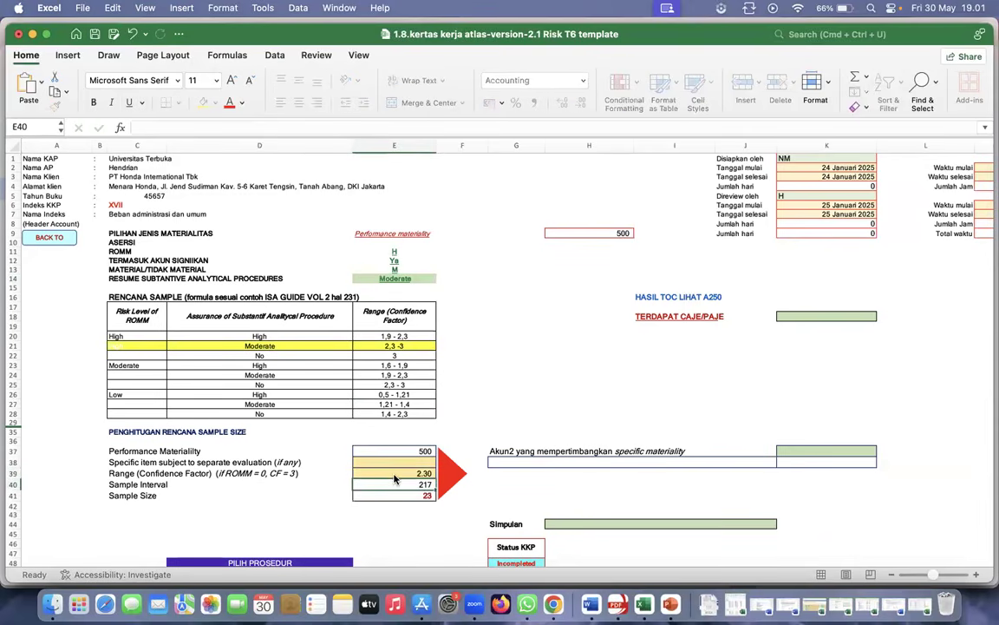
Open the procedure selection for Beban administrasi dan umum and choose the account BEBAN OPERASI/ADMINISTRASI DAN UMUM
scroll(345, 495, down, 1)
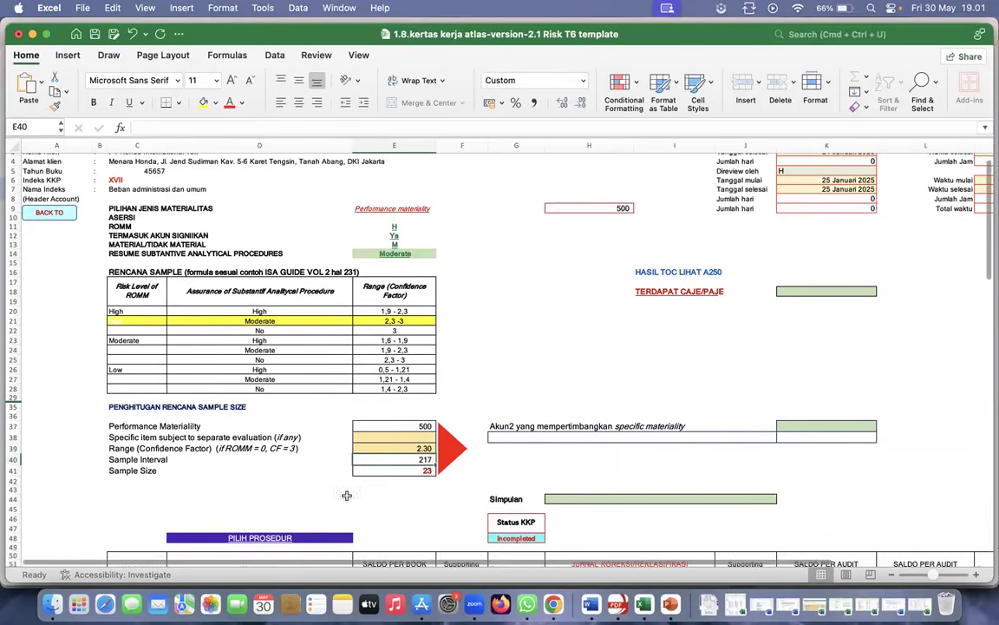
click(278, 538)
click(401, 223)
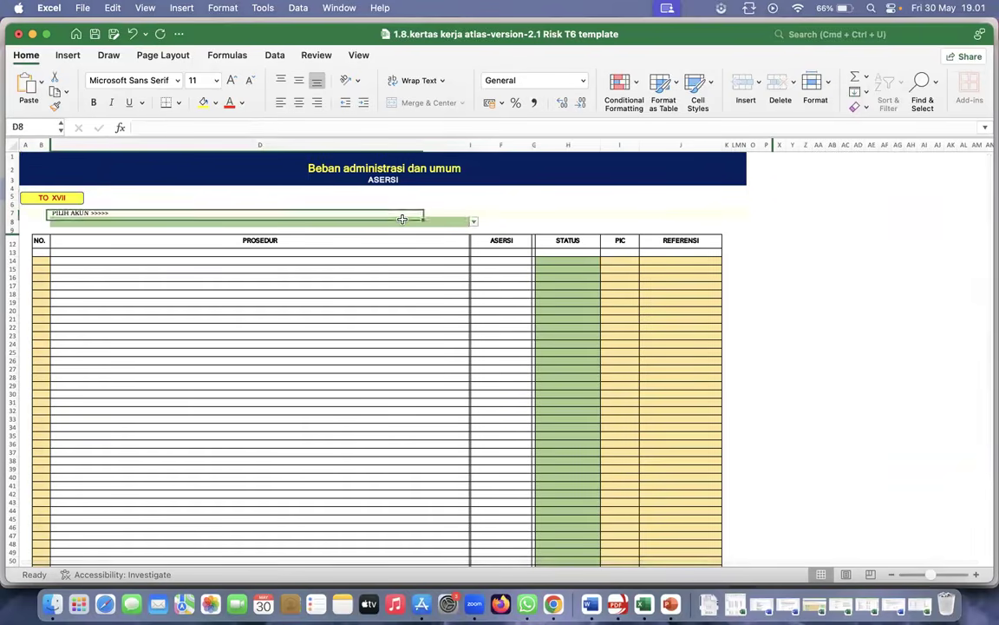
click(475, 222)
scroll(278, 377, down, 5)
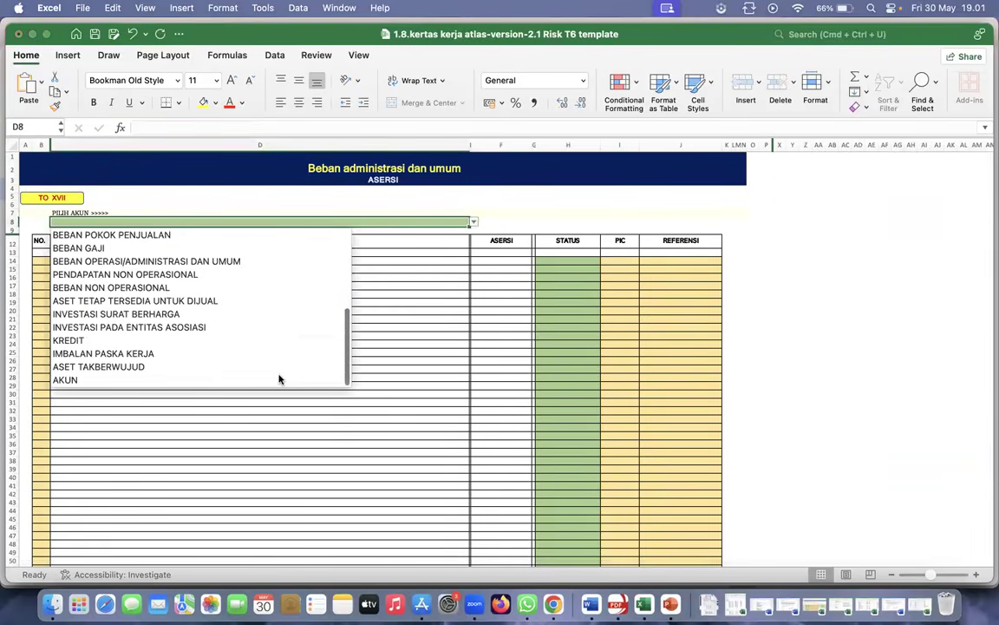
click(190, 262)
Set the status to DILAKUKAN for the analytical rows 14–18 and detailed substantive rows 20–23, and return to lead schedule XVII
click(593, 262)
text(DILAKUKAN)
key(Return)
text(DILAKUKAN)
key(Return)
text(DILAKUKAN)
key(Return)
text(DILAKUKAN)
key(Return)
text(DILAKUKAN)
key(Return)
key(Return)
text(d)
key(Return)
text(d)
key(Return)
text(d)
key(Return)
text(d)
key(Return)
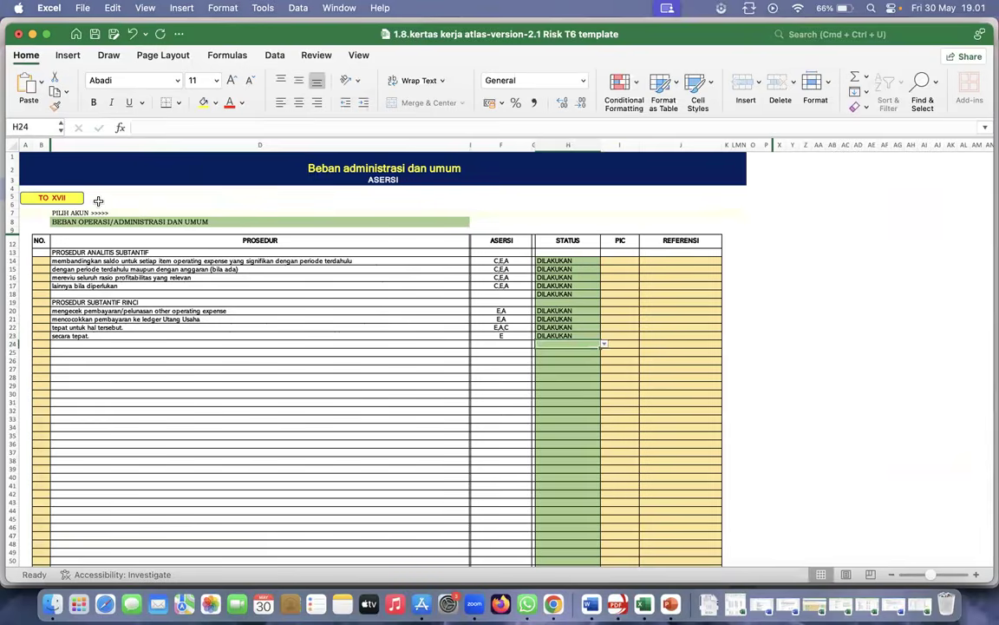
click(55, 197)
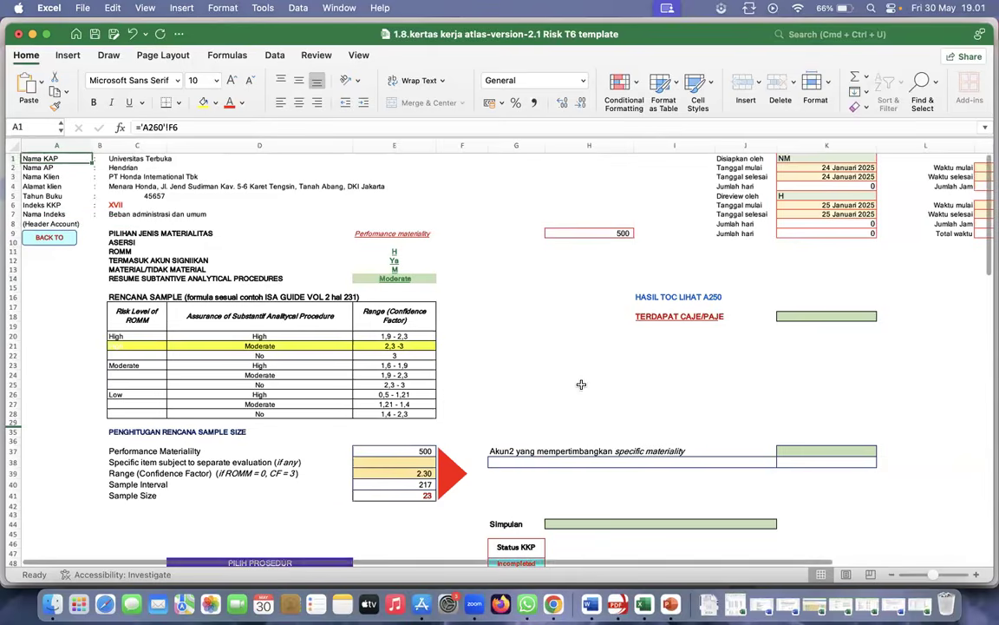
Review the Beban Umum dan Administrasi sample in the 7.Worksheet Expenditure workbook and return to the audit template
scroll(581, 385, down, 3)
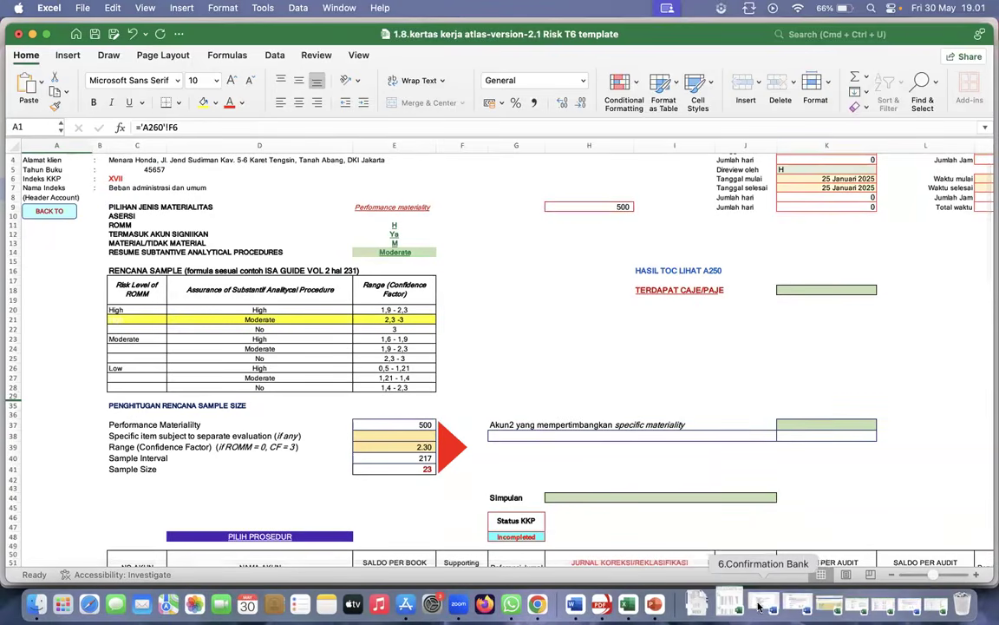
click(914, 600)
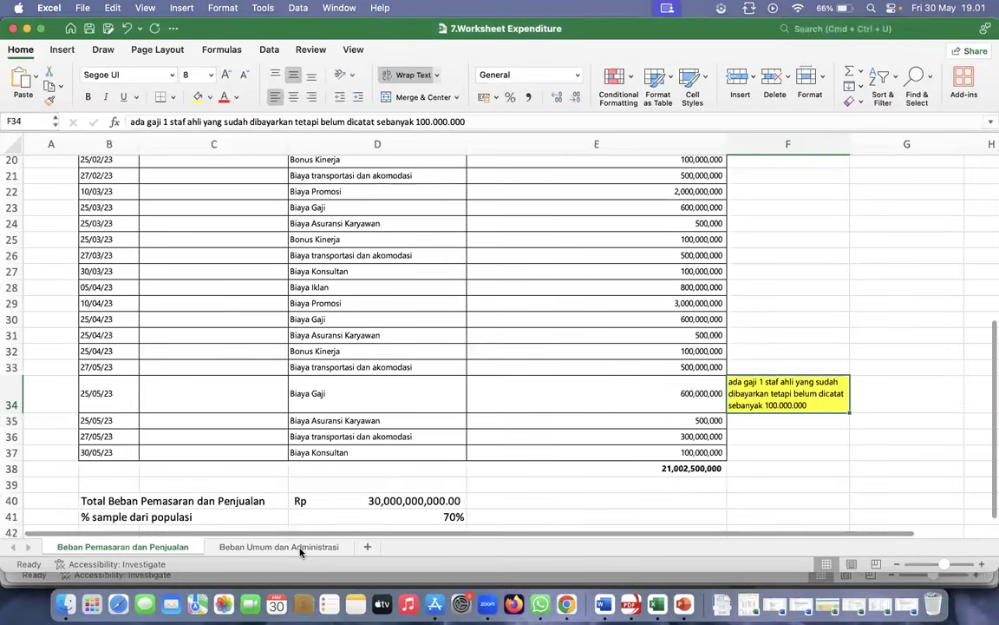
click(300, 547)
scroll(489, 400, up, 3)
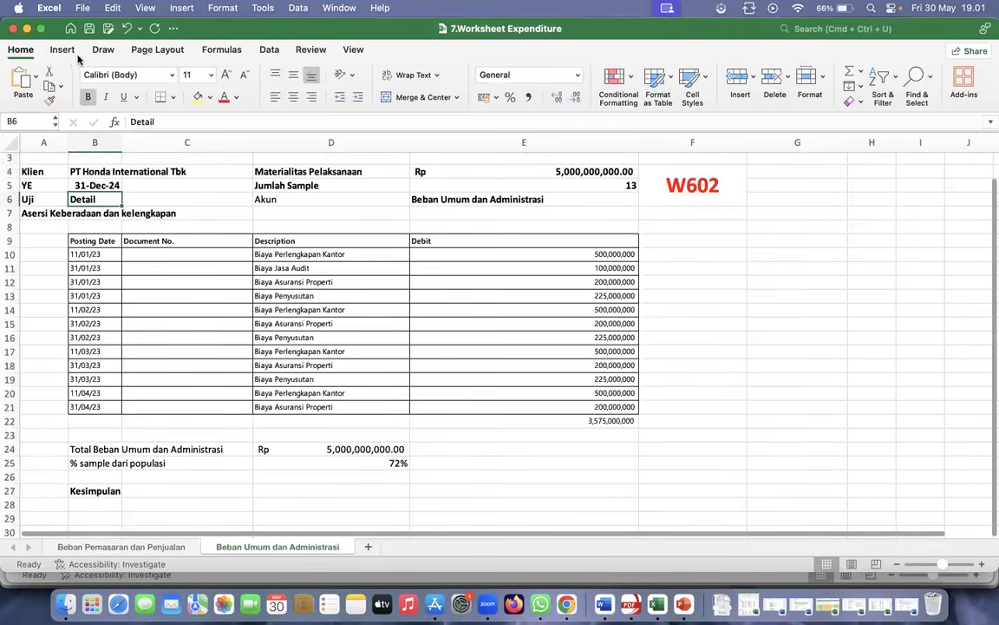
click(27, 29)
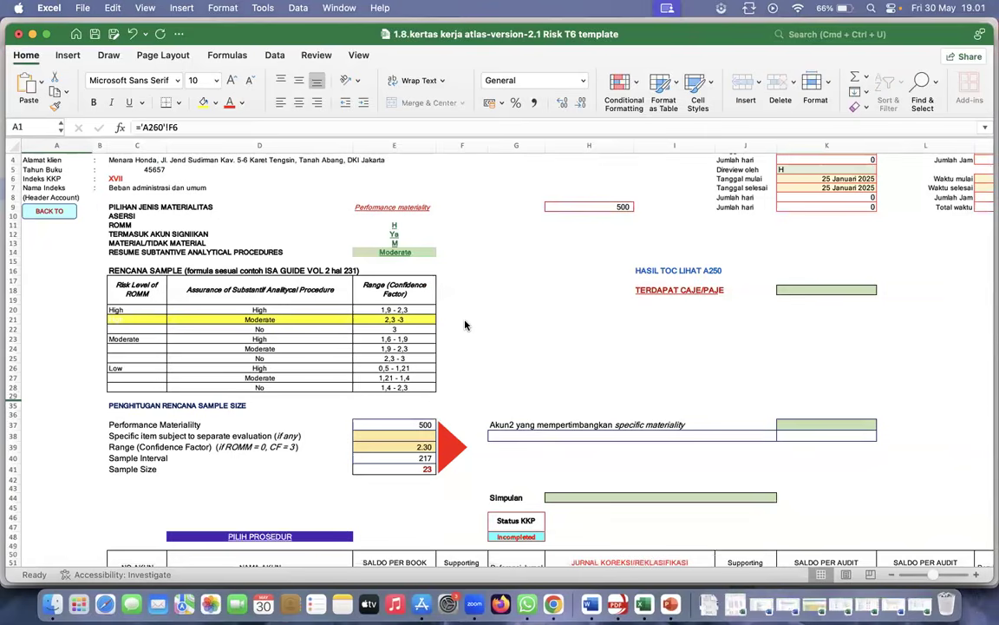
Set the Simpulan of Beban administrasi dan umum to "Akun tersebut telah disajikan secara wajar"
click(618, 496)
scroll(618, 495, down, 1)
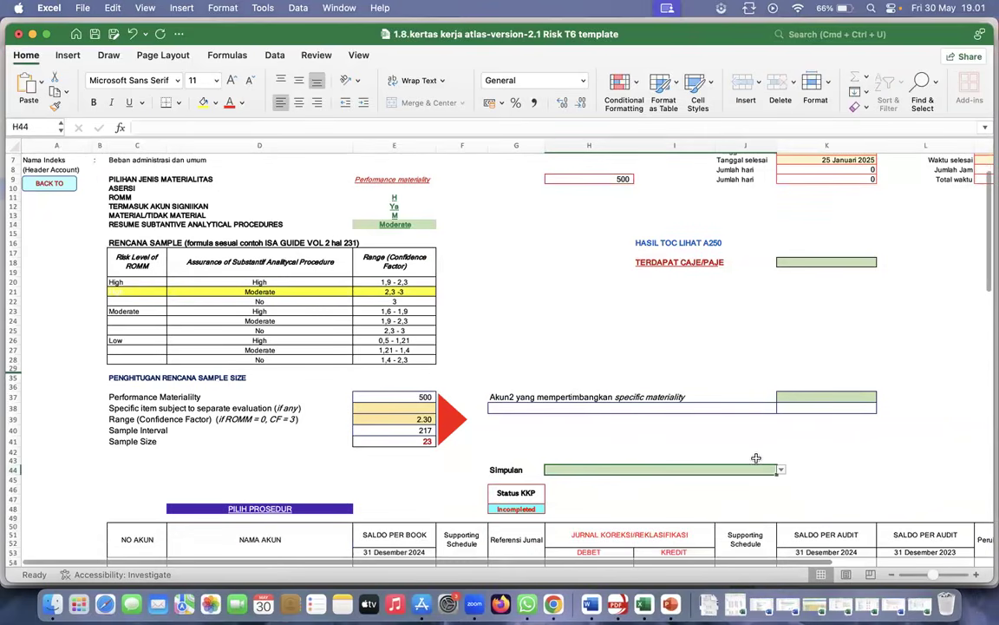
click(780, 470)
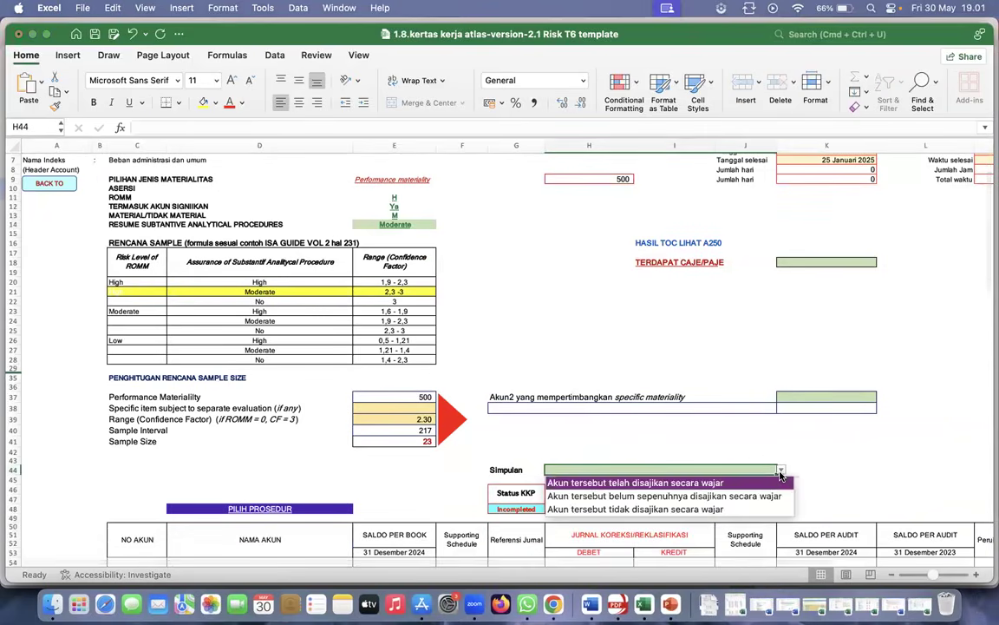
click(699, 482)
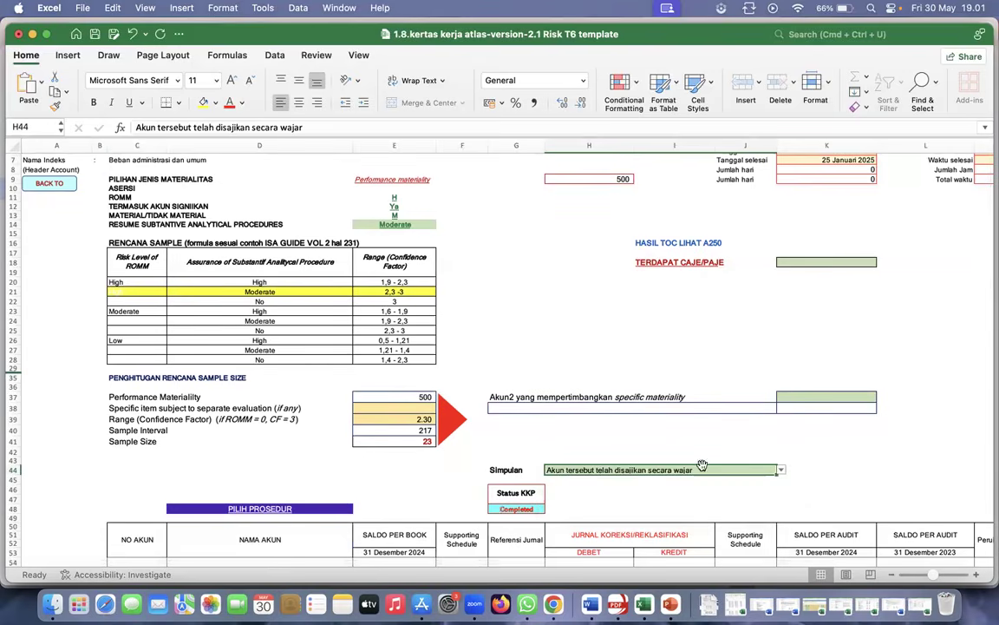
Set Terdapat CAJE/PAJE to TIDAK for the Beban administrasi dan umum schedule
click(818, 260)
click(881, 261)
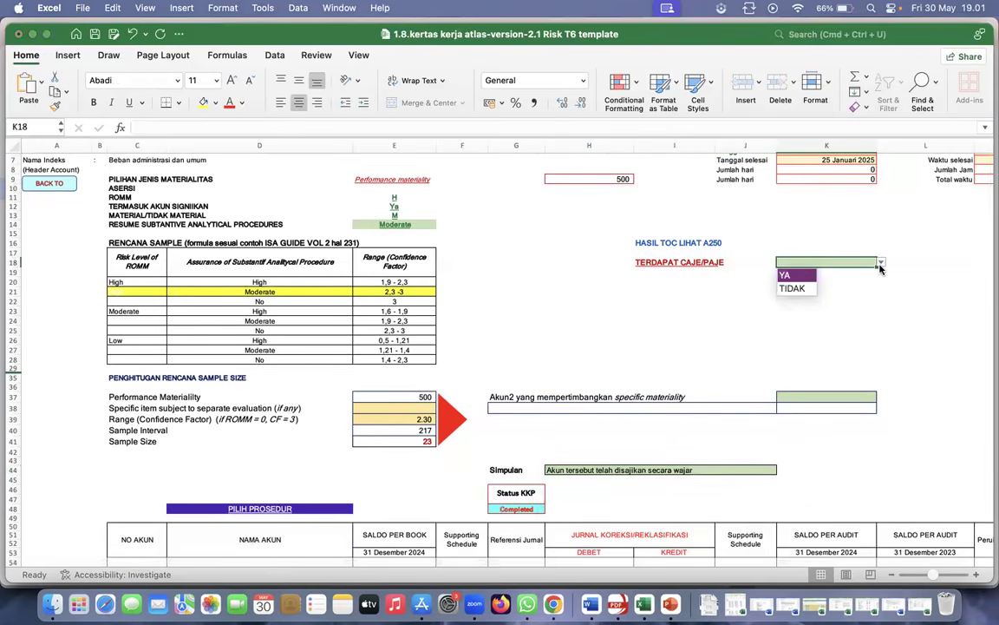
click(796, 286)
click(813, 296)
scroll(814, 296, up, 3)
scroll(814, 296, right, 2)
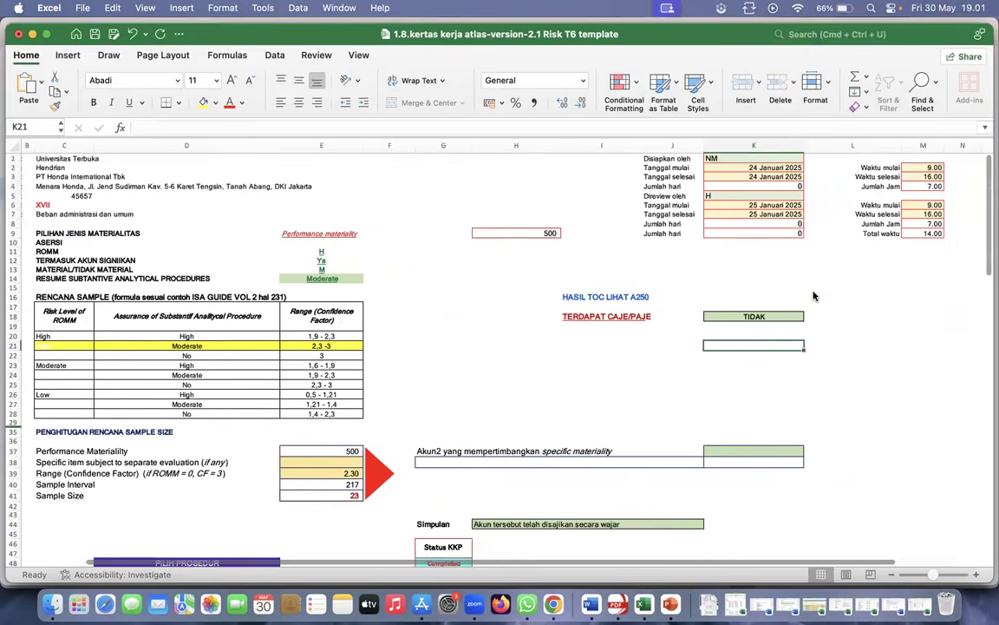
scroll(814, 296, left, 2)
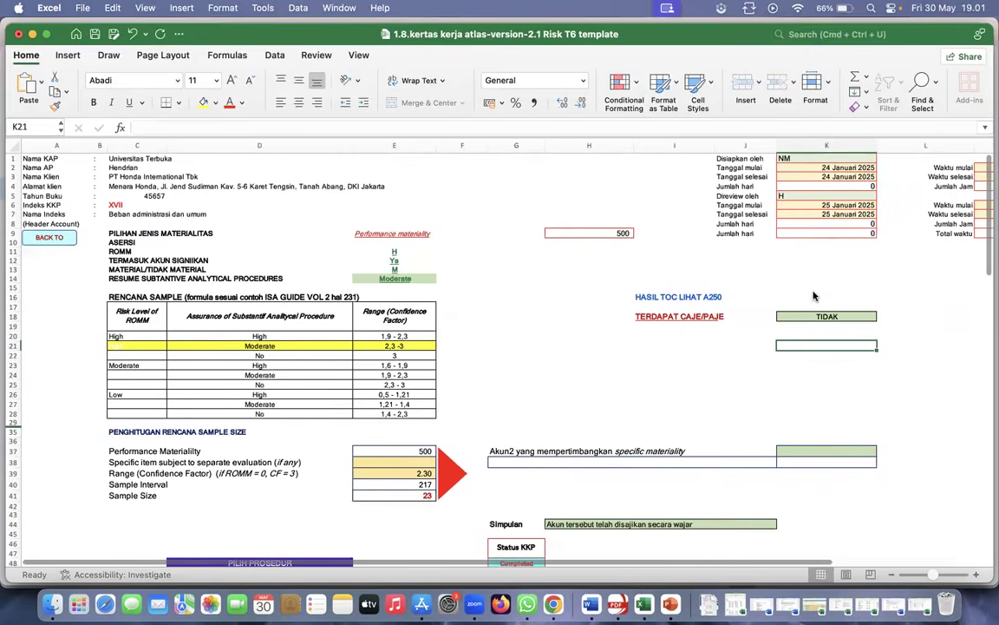
Check the Kesimpulan column in Procedures Mapping & Lead Schedule, and select the Kesimpulan Mapping Lead Schedule box on the Worksheets index
click(61, 239)
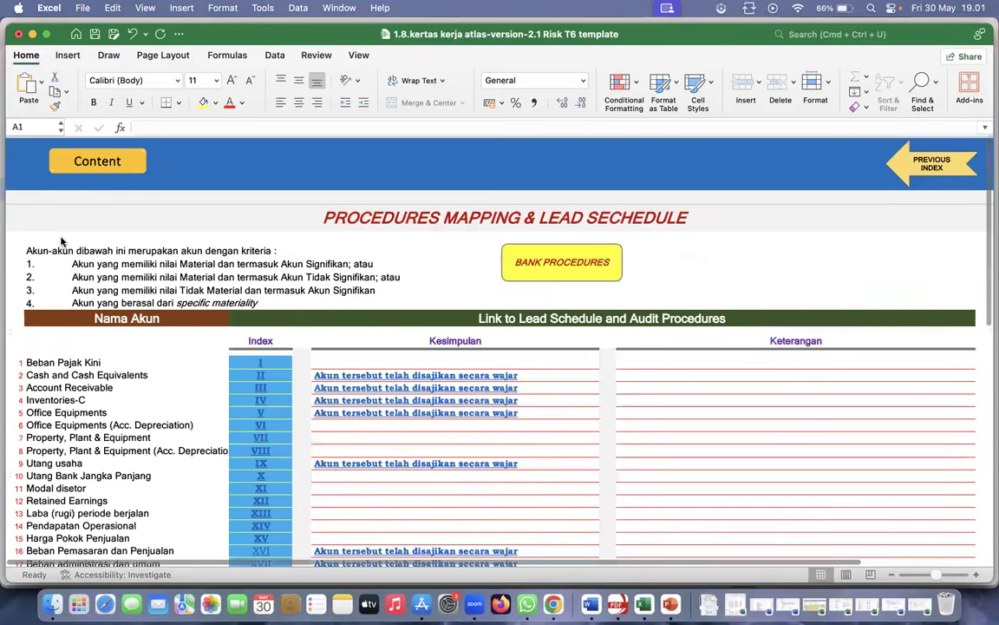
scroll(345, 417, down, 3)
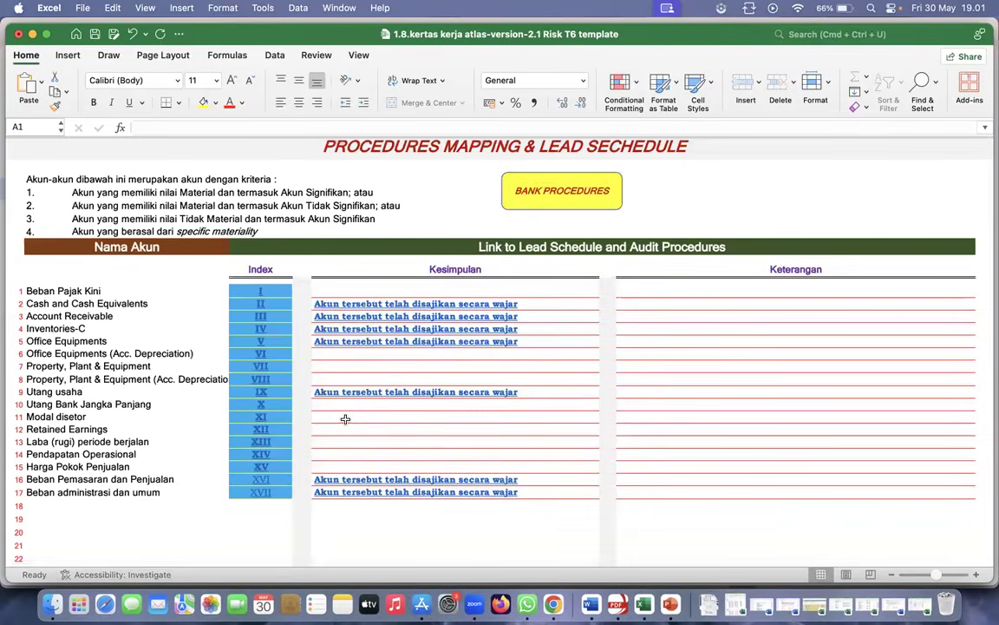
scroll(345, 419, up, 3)
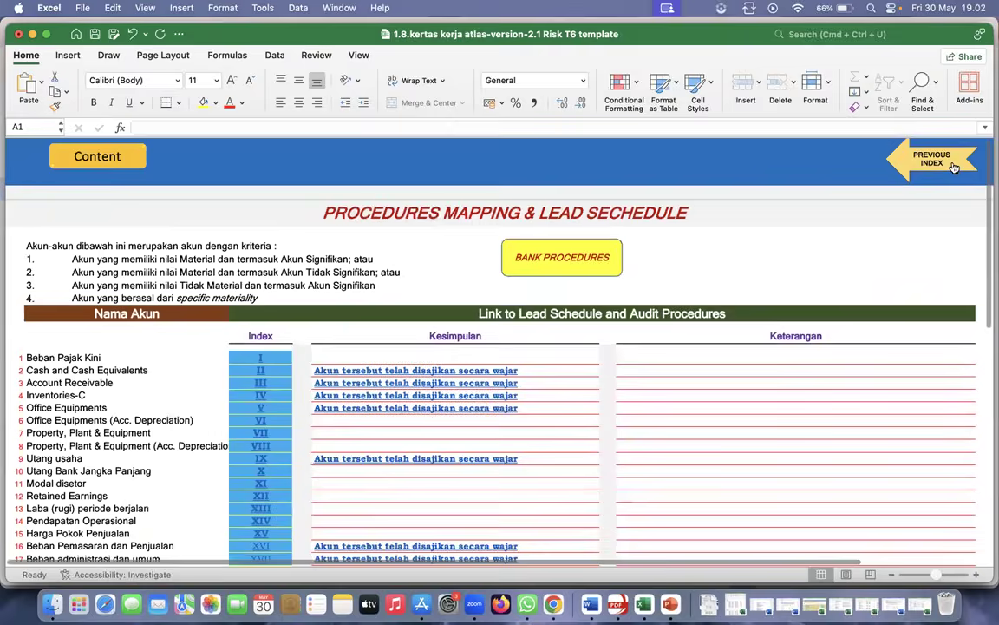
click(924, 163)
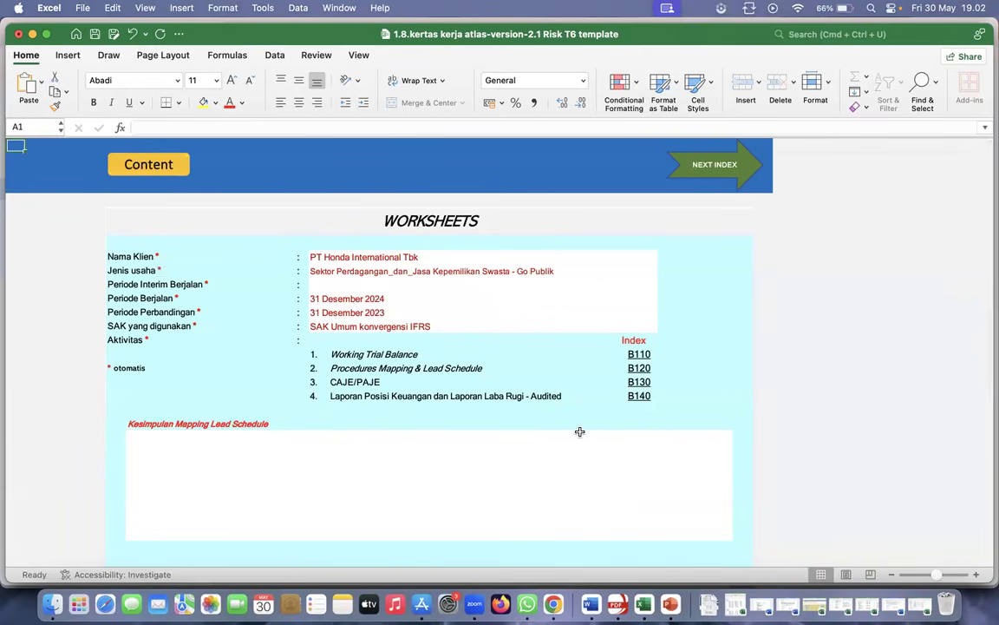
click(300, 483)
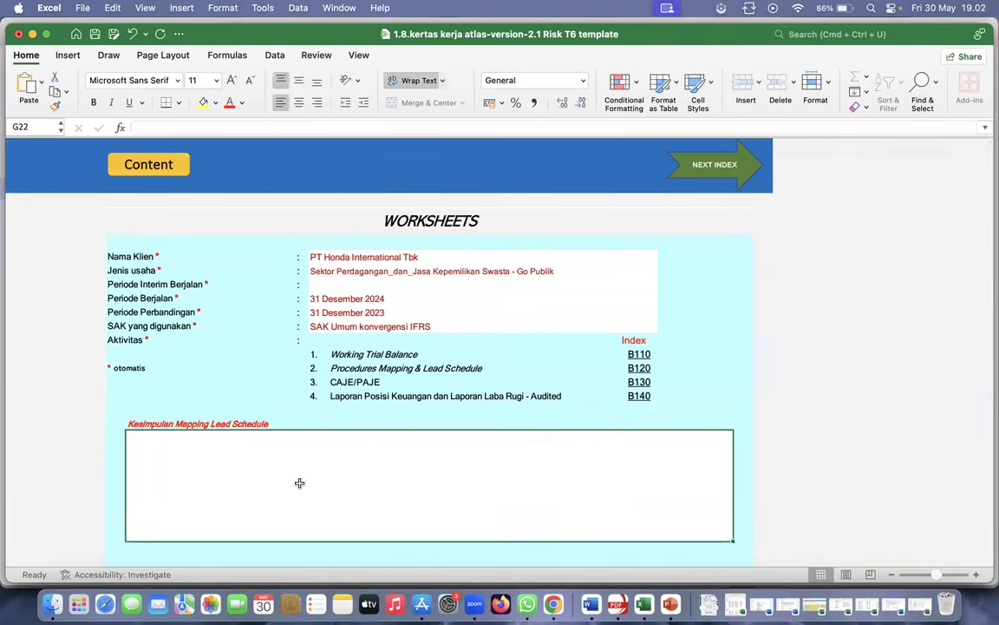
Open the CAJE/PAJE sheet and review the correcting entries under Rincian CAJE/PAJE and the sheet's header and materiality section
click(639, 384)
scroll(638, 383, down, 10)
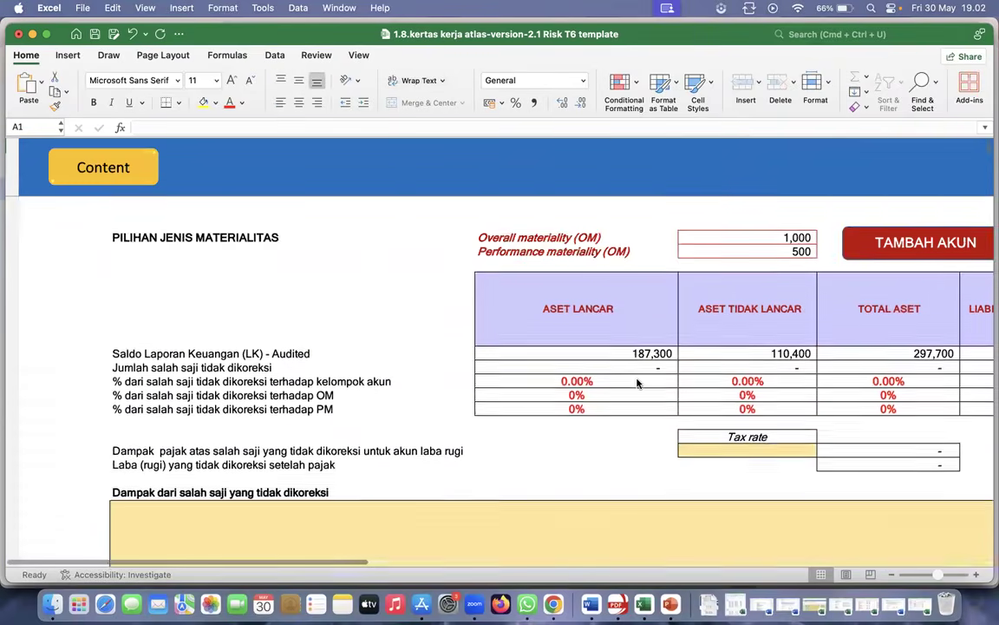
scroll(637, 383, down, 5)
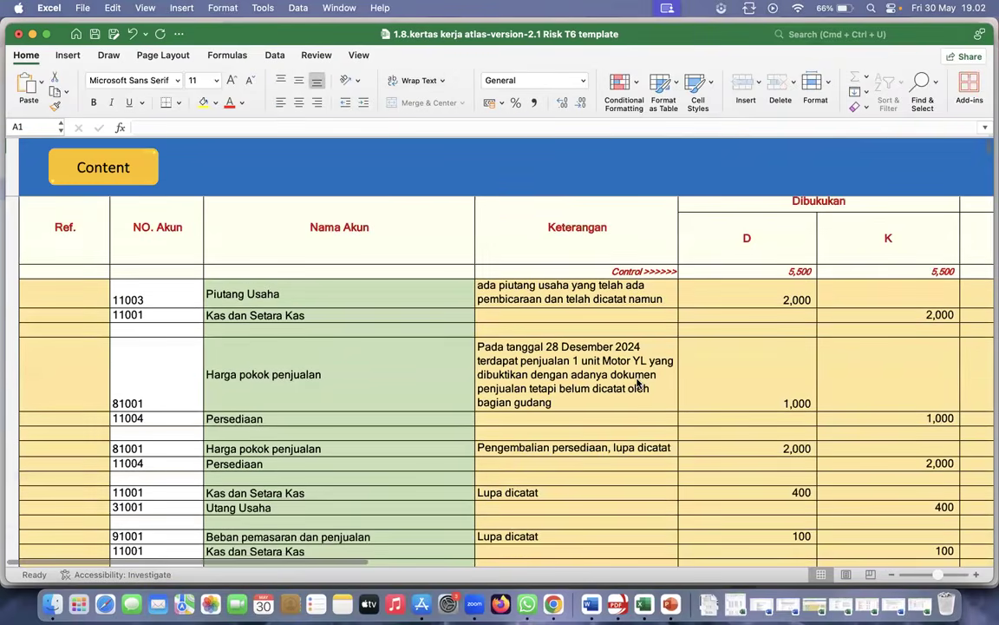
scroll(637, 384, down, 3)
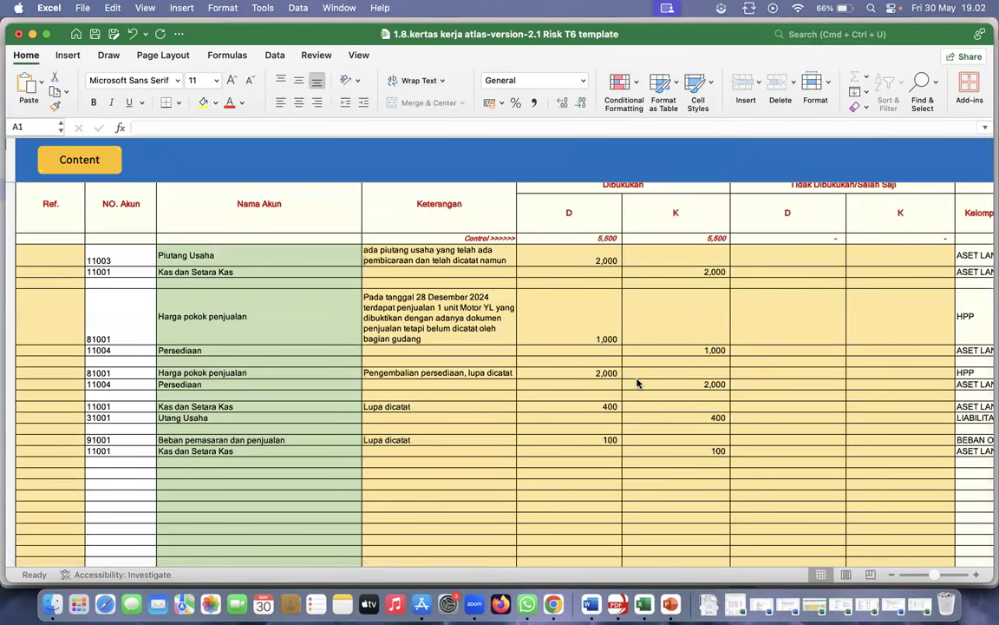
scroll(637, 383, up, 1)
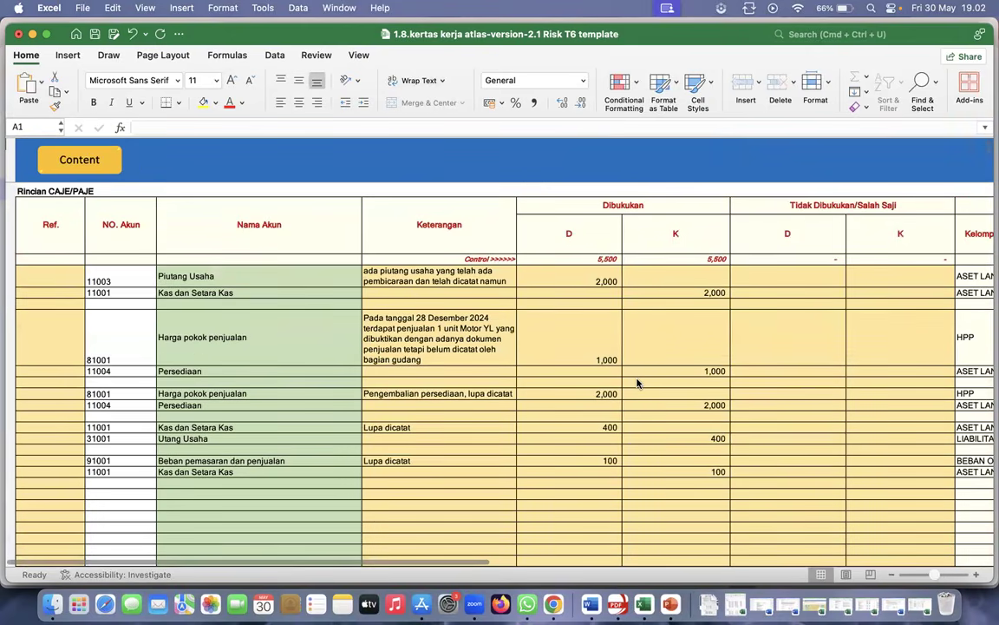
scroll(637, 383, up, 10)
scroll(637, 384, right, 10)
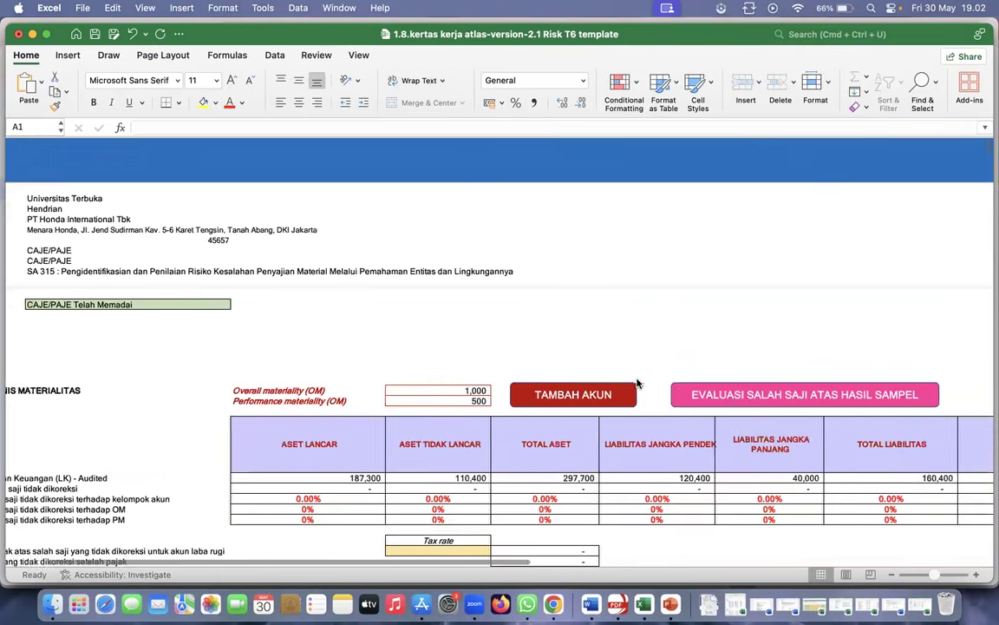
Check the B130 CAJE/PAJE task row in the 1-8.Panduan Pengerjaan Soal Audit workbook, and minimize that guide
click(844, 600)
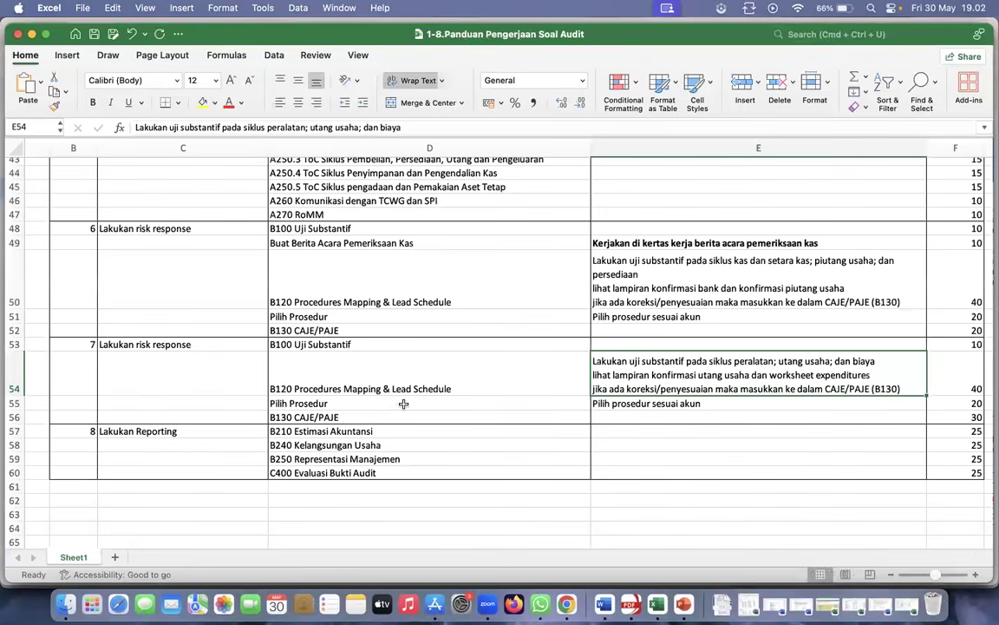
click(359, 414)
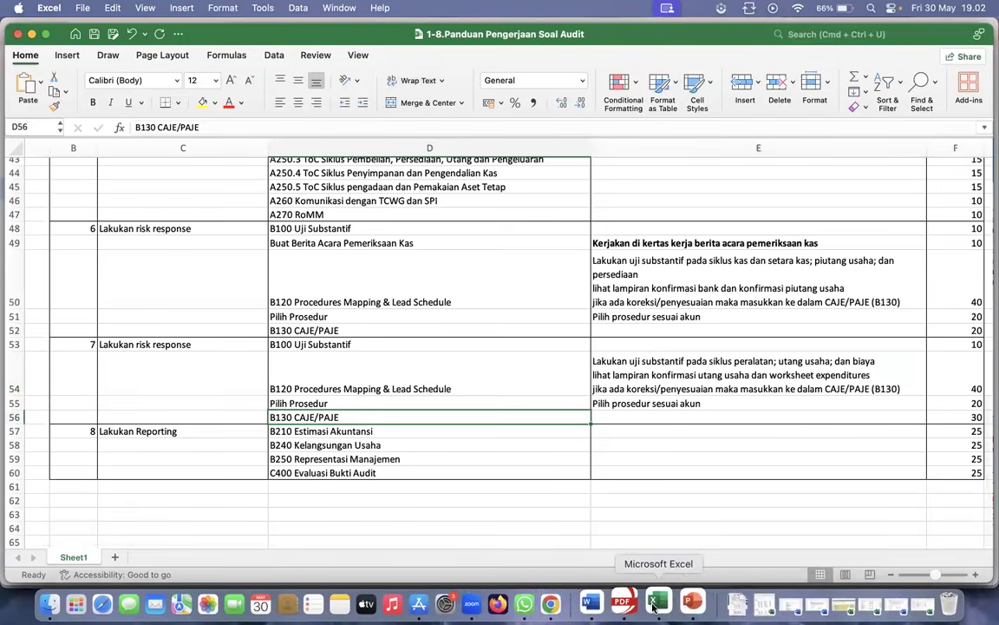
click(32, 35)
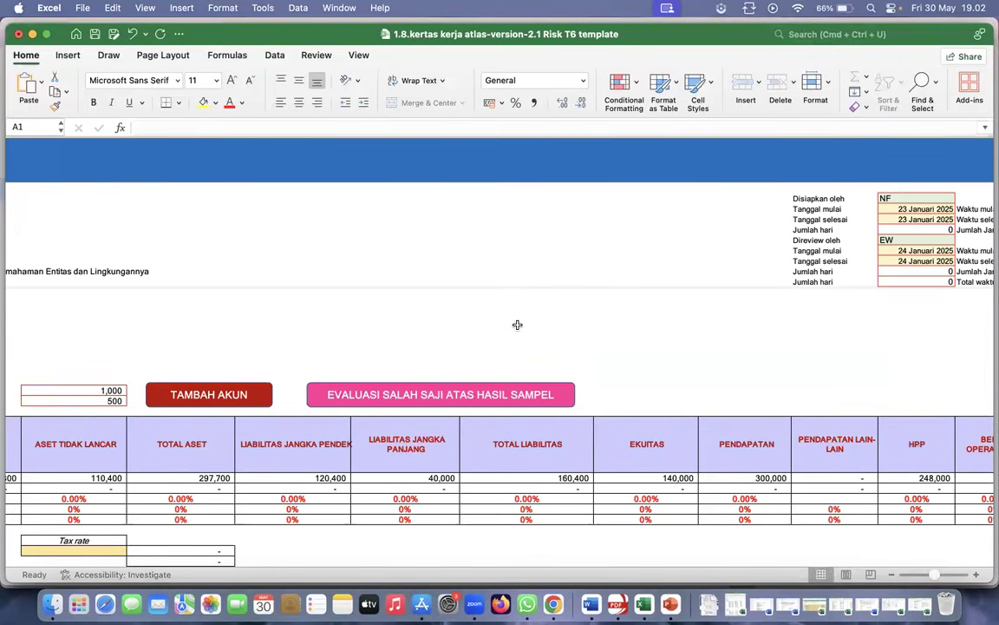
Look over the CAJE/PAJE sheet's header, Simpulan and materiality table, and return to the ATLAS Content index
scroll(517, 325, left, 10)
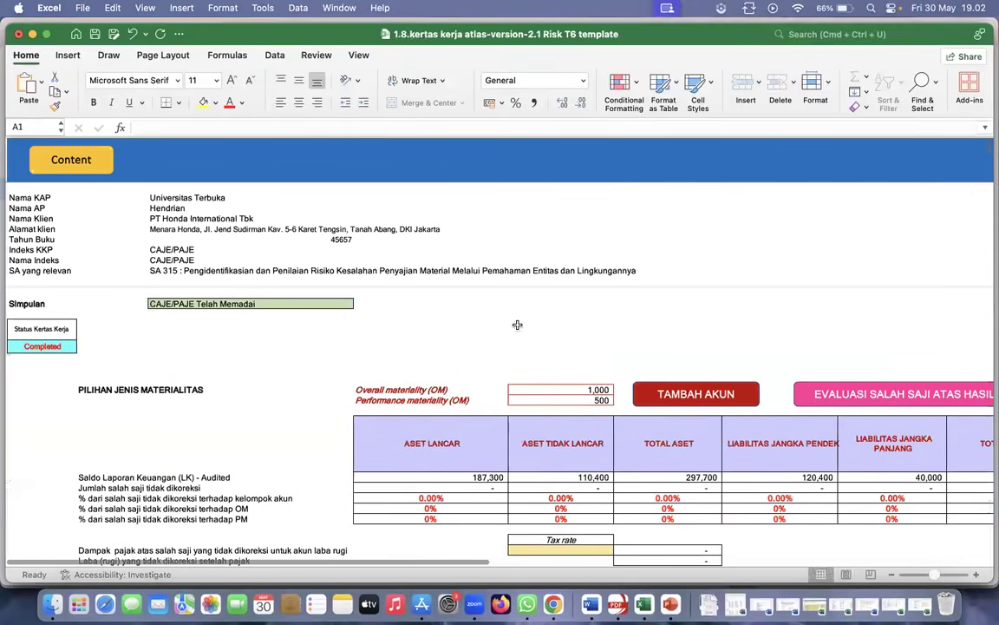
scroll(323, 250, right, 3)
scroll(322, 250, left, 3)
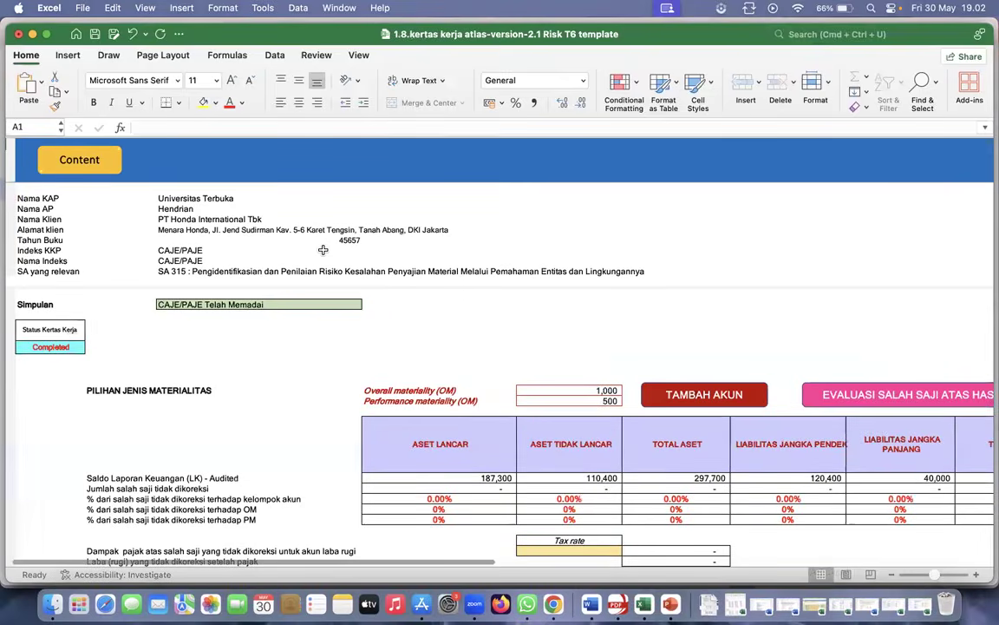
click(105, 171)
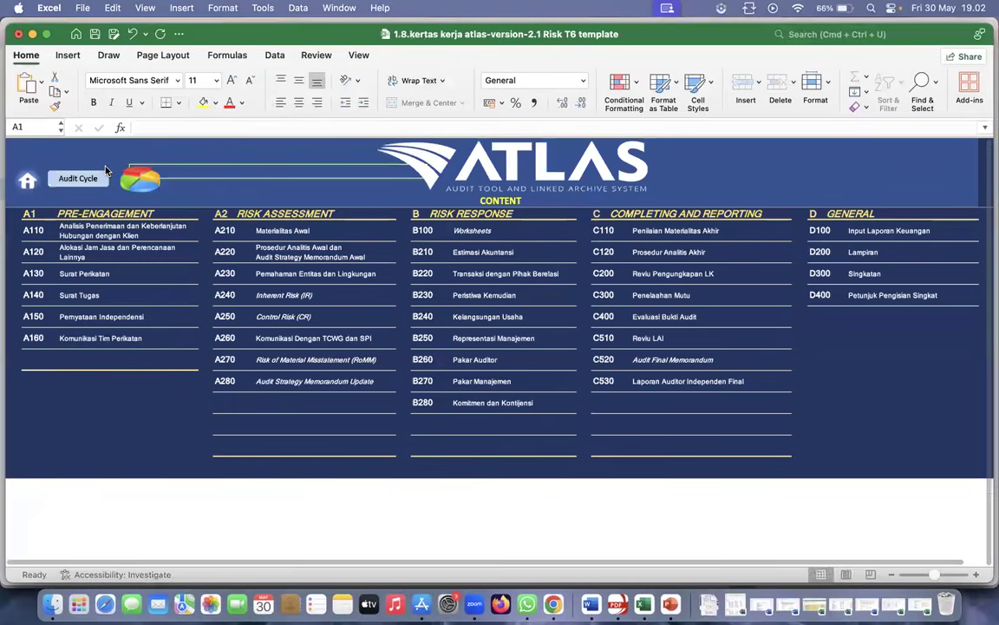
Review the working paper completion status in Informasi Status KKP, and go back to the Content index by way of Beranda
click(147, 183)
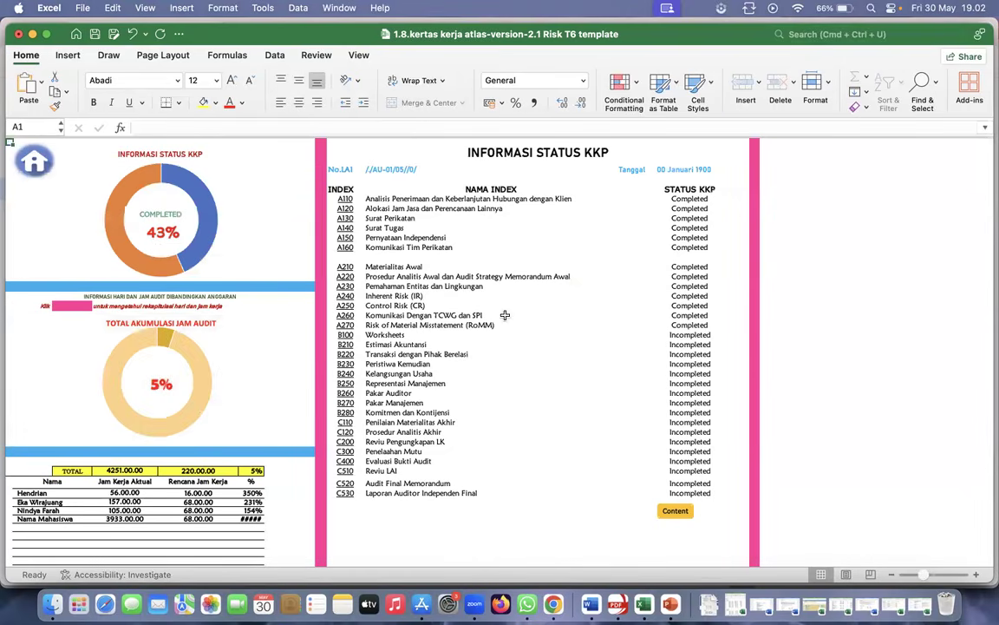
click(197, 252)
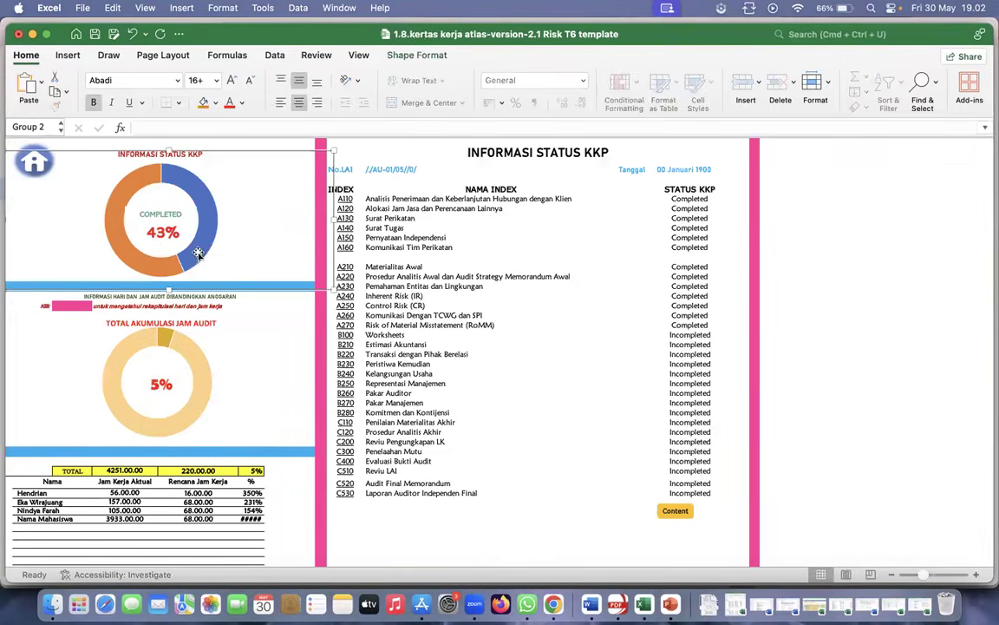
click(36, 161)
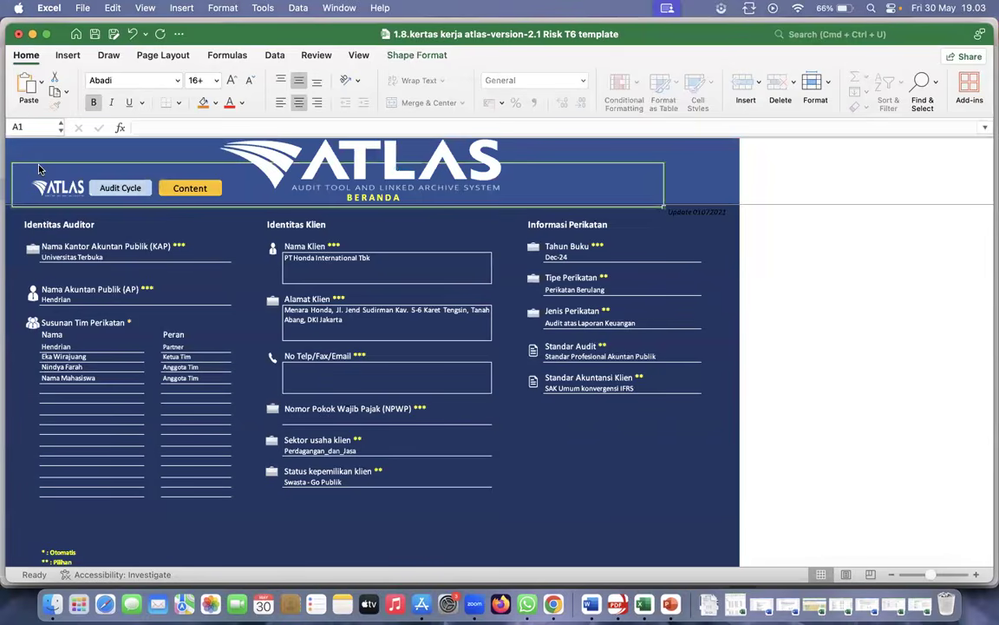
click(191, 190)
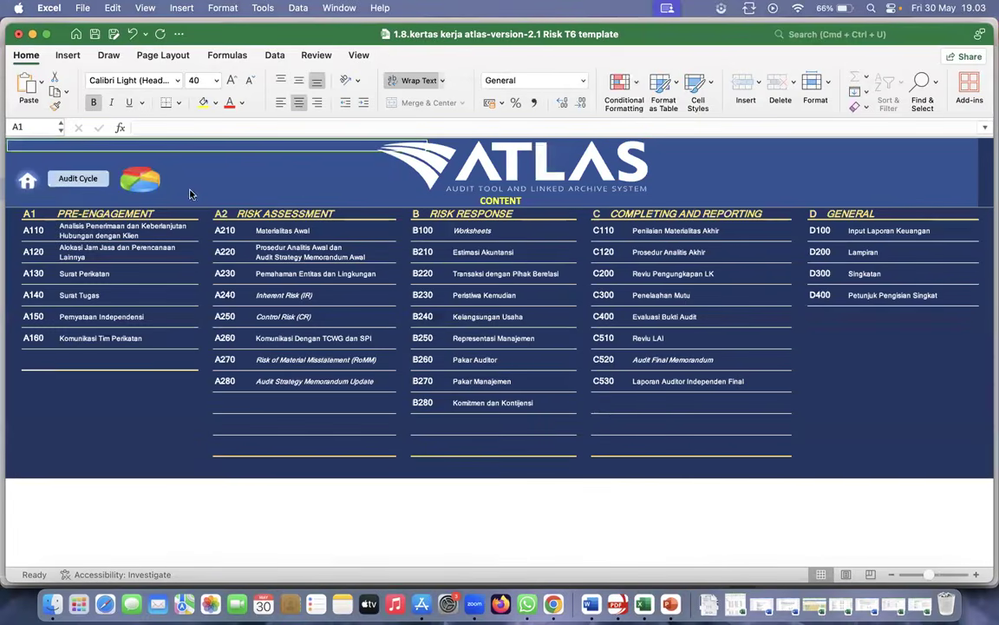